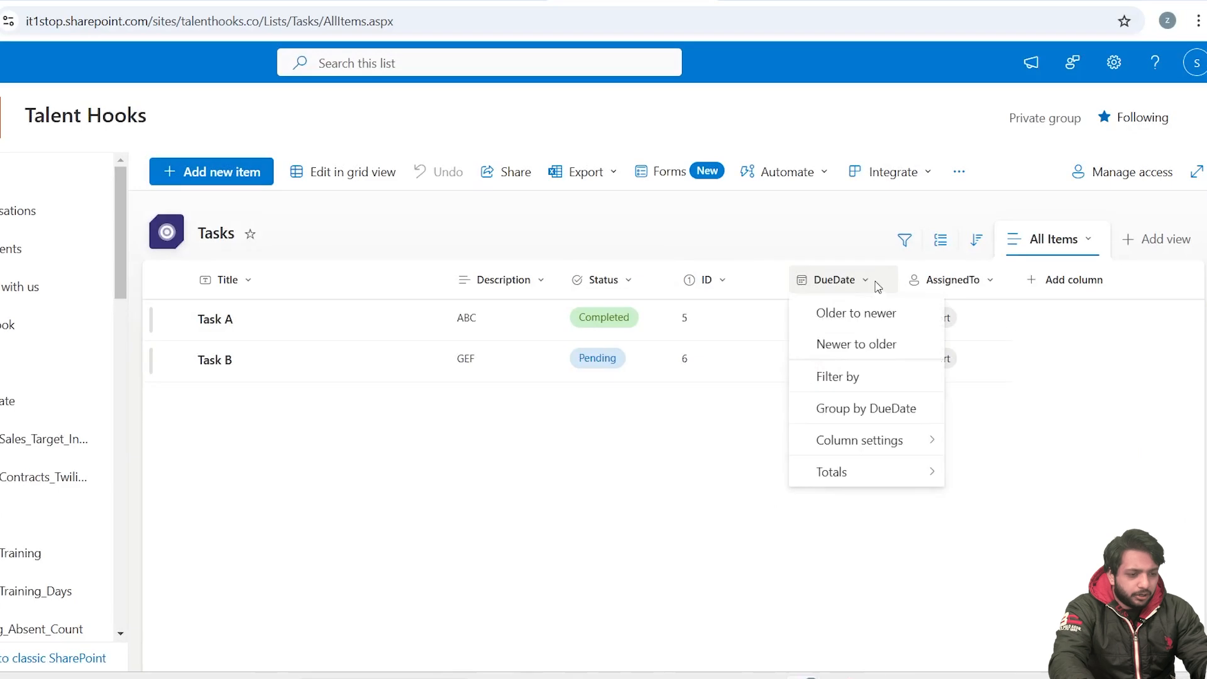
# Examine the column settings of DueDate and AssignedTo in the Tasks list, closing each without changes
pyautogui.click(1040, 353)
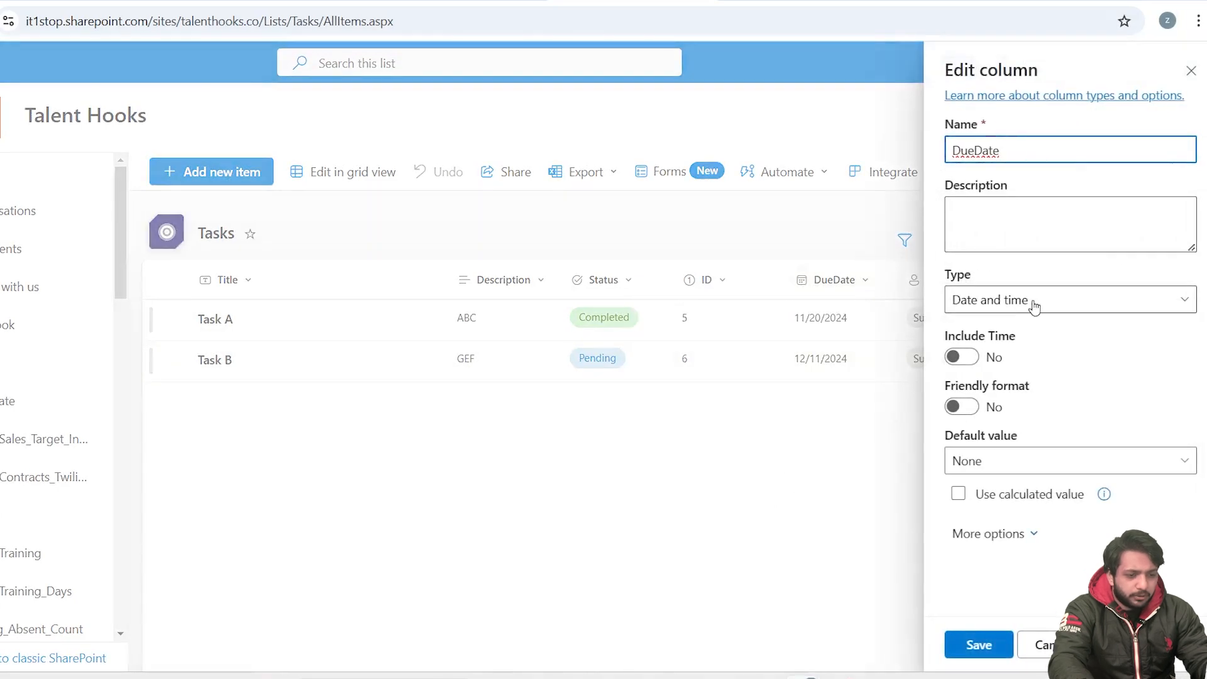
pyautogui.click(1055, 638)
pyautogui.click(978, 283)
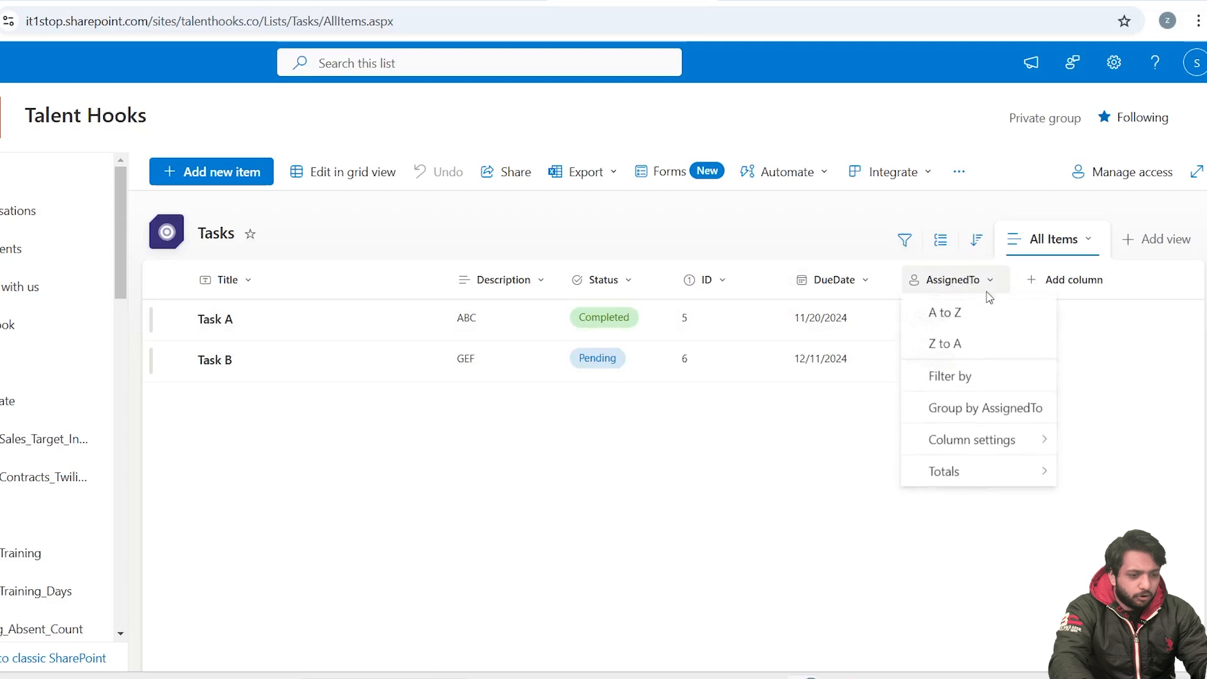
pyautogui.moveTo(989, 440)
pyautogui.click(863, 410)
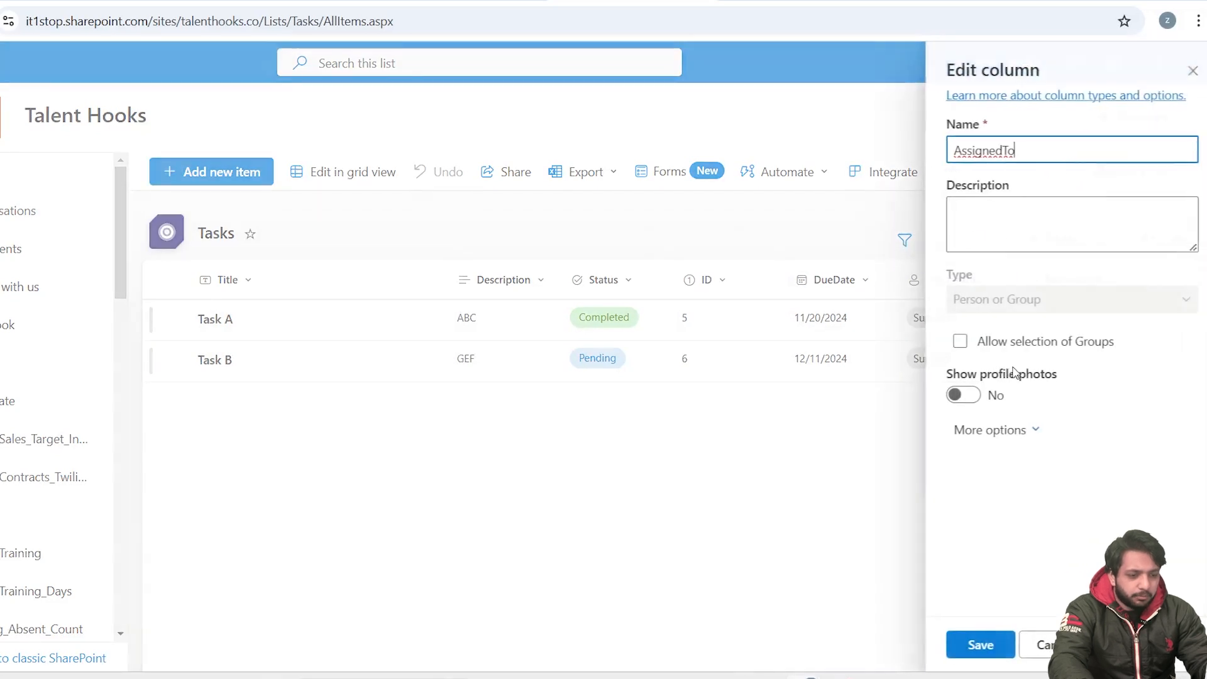
pyautogui.press('Escape')
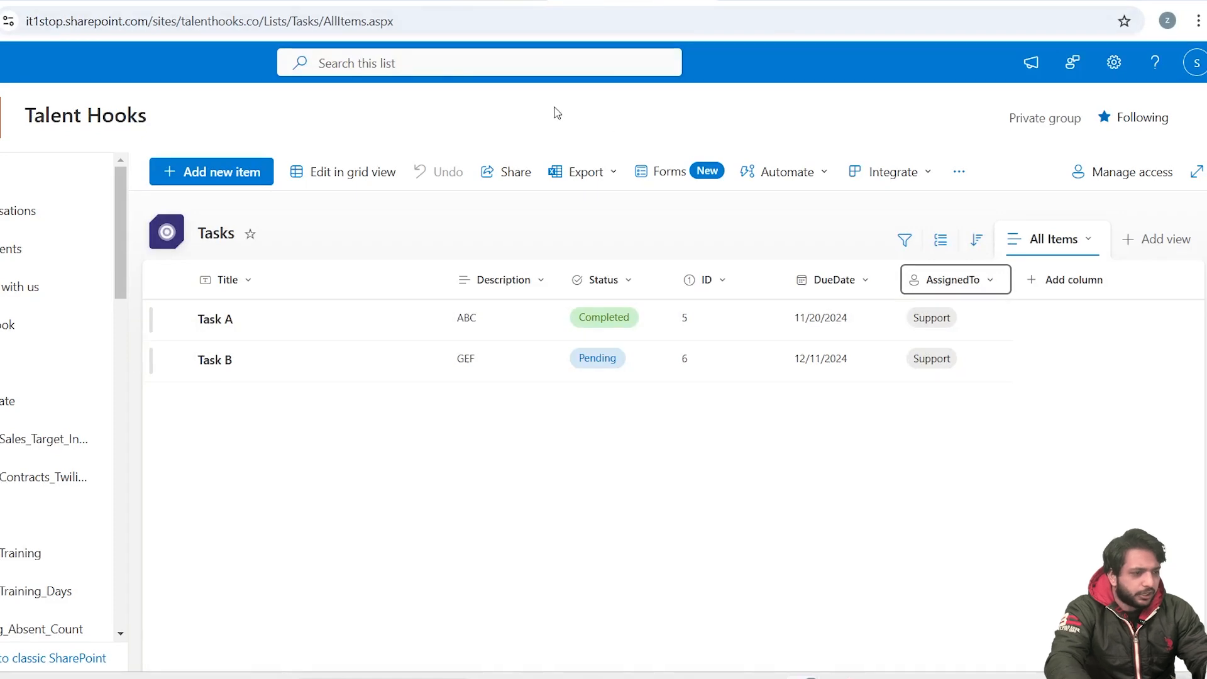
# Switch to Power Apps and create a blank tablet-format canvas app named "Employee Task Management System"
pyautogui.click(475, 3)
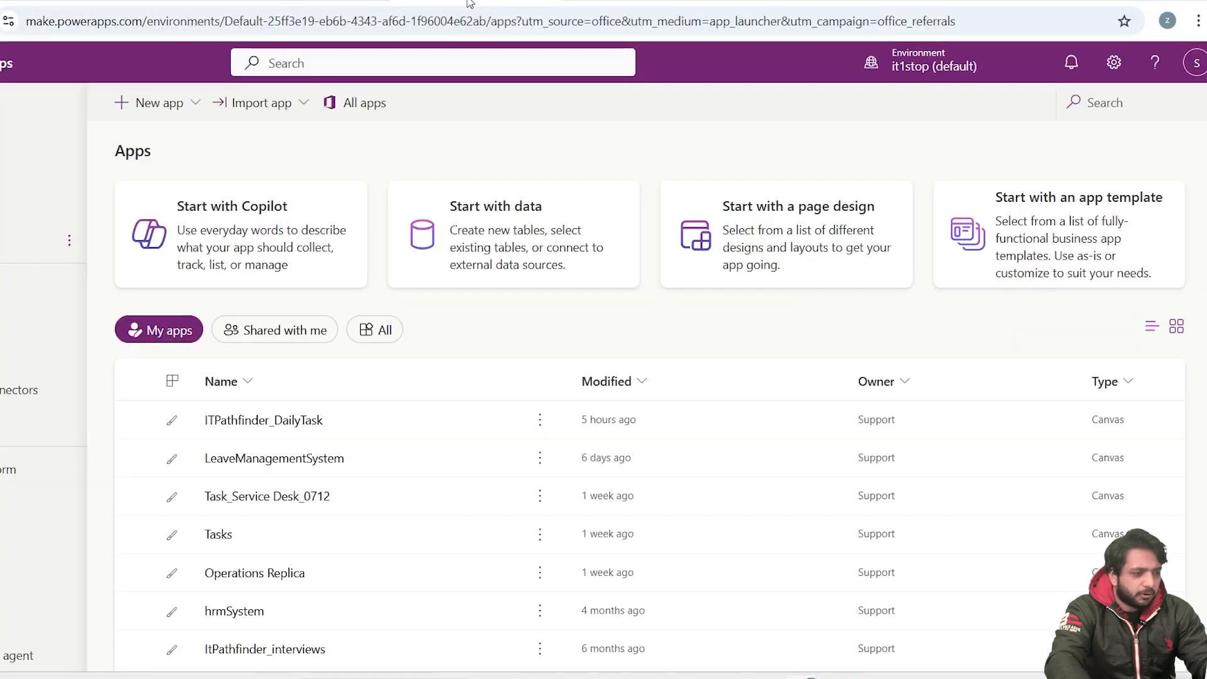
pyautogui.click(80, 180)
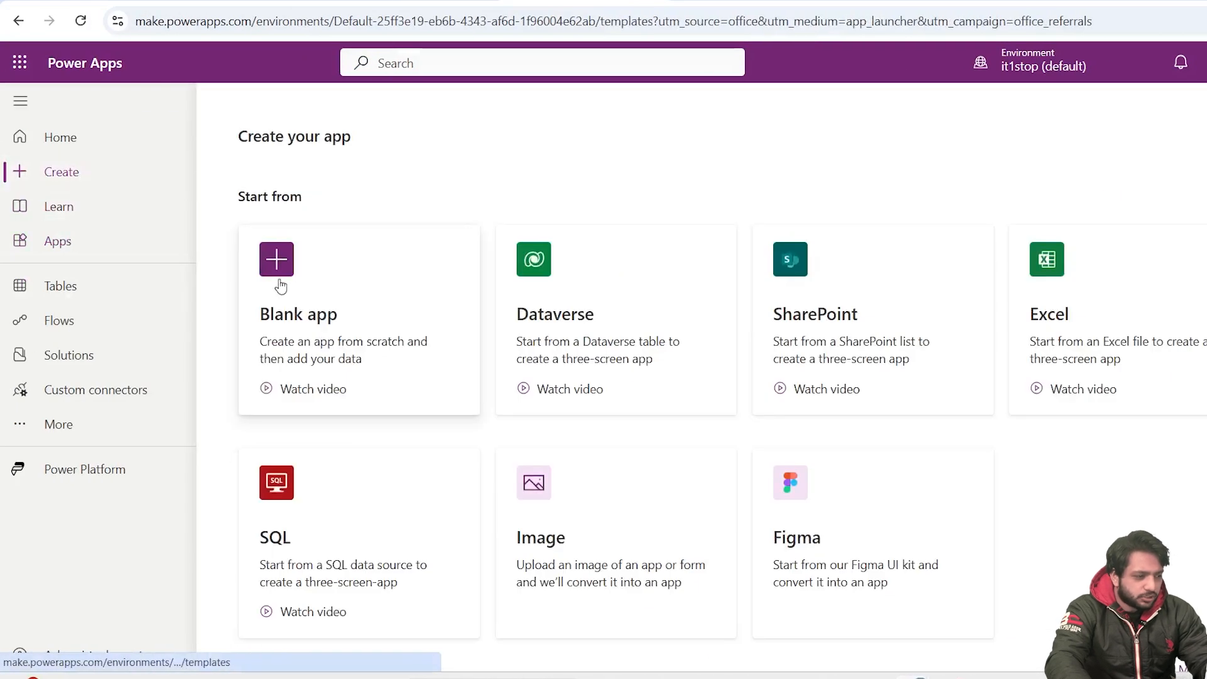
pyautogui.click(281, 284)
pyautogui.click(358, 553)
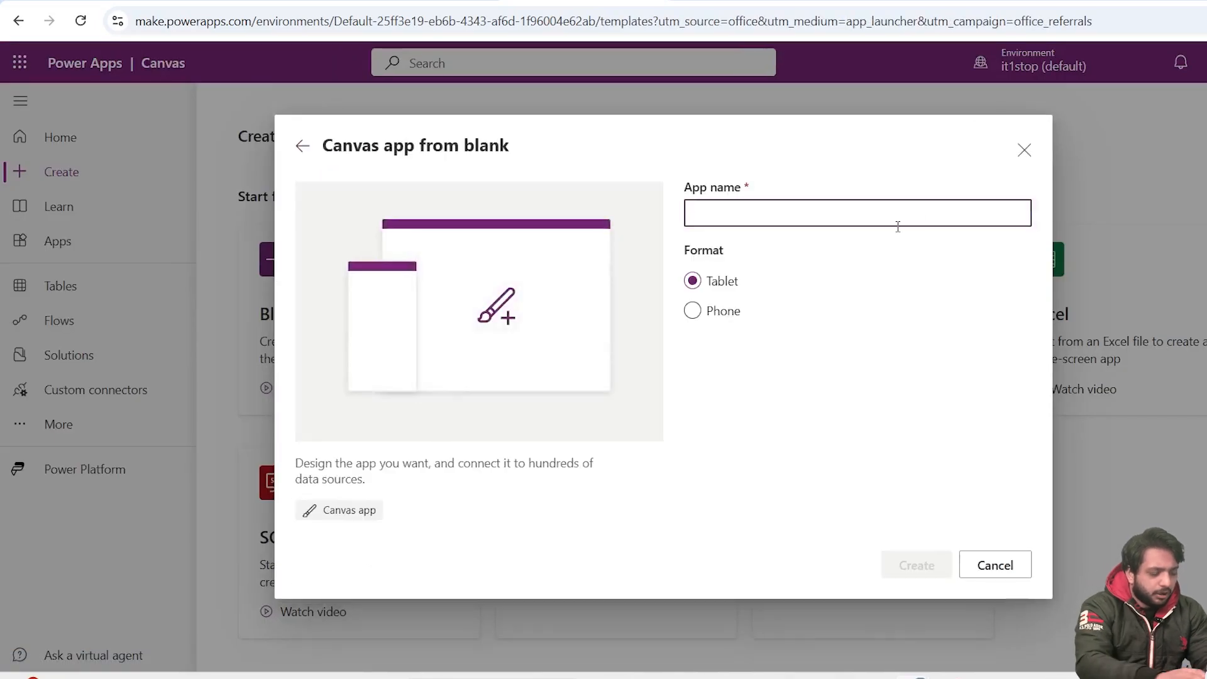
pyautogui.write('Employee Task Management Sts')
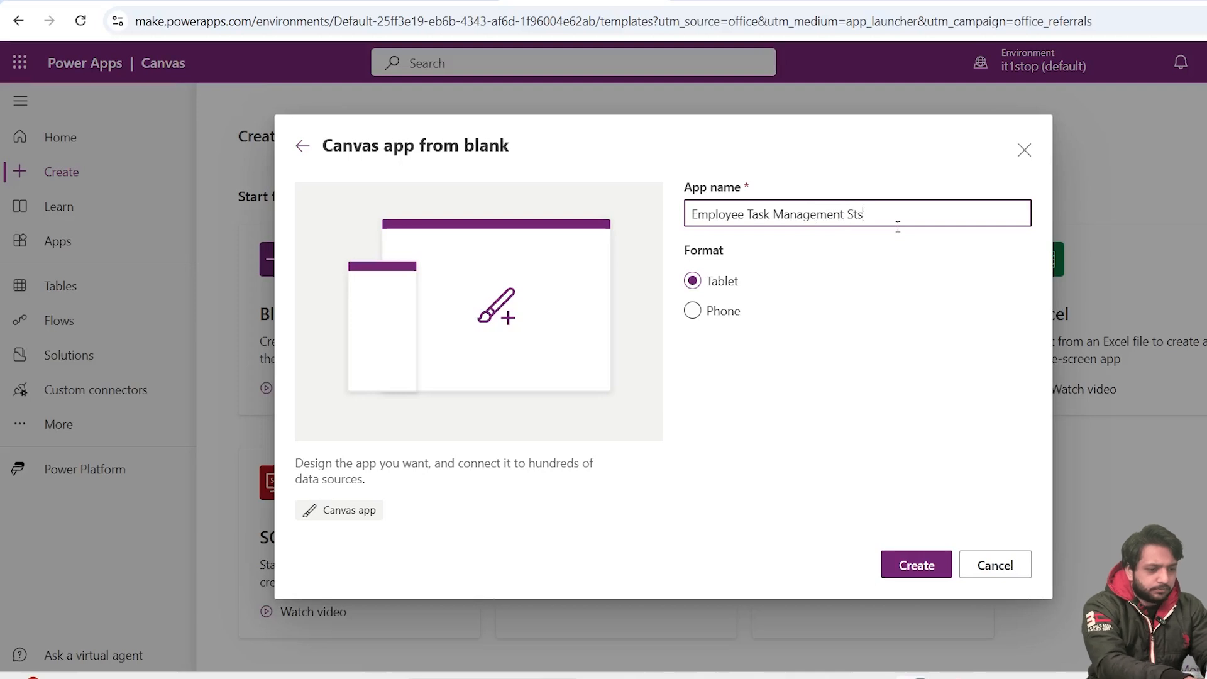
pyautogui.press('BackSpace')
pyautogui.press('BackSpace')
pyautogui.write('ystem')
pyautogui.click(930, 565)
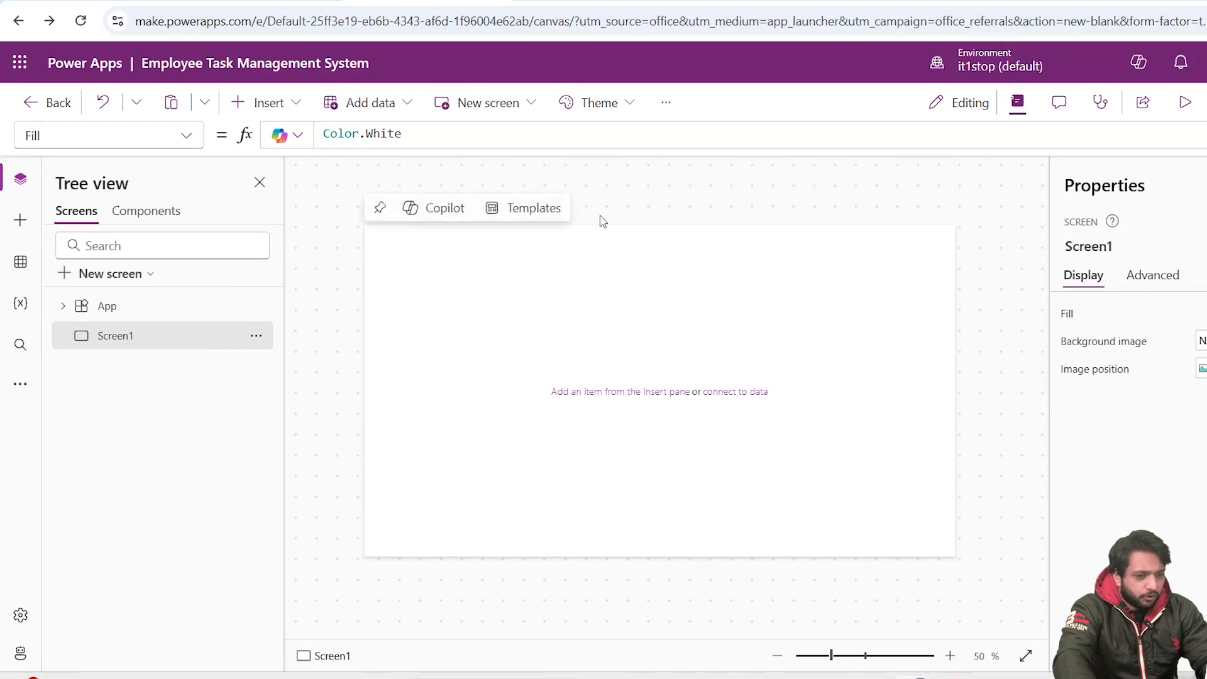
# Rename the app's first screen to "Employee Screen"
pyautogui.click(1112, 247)
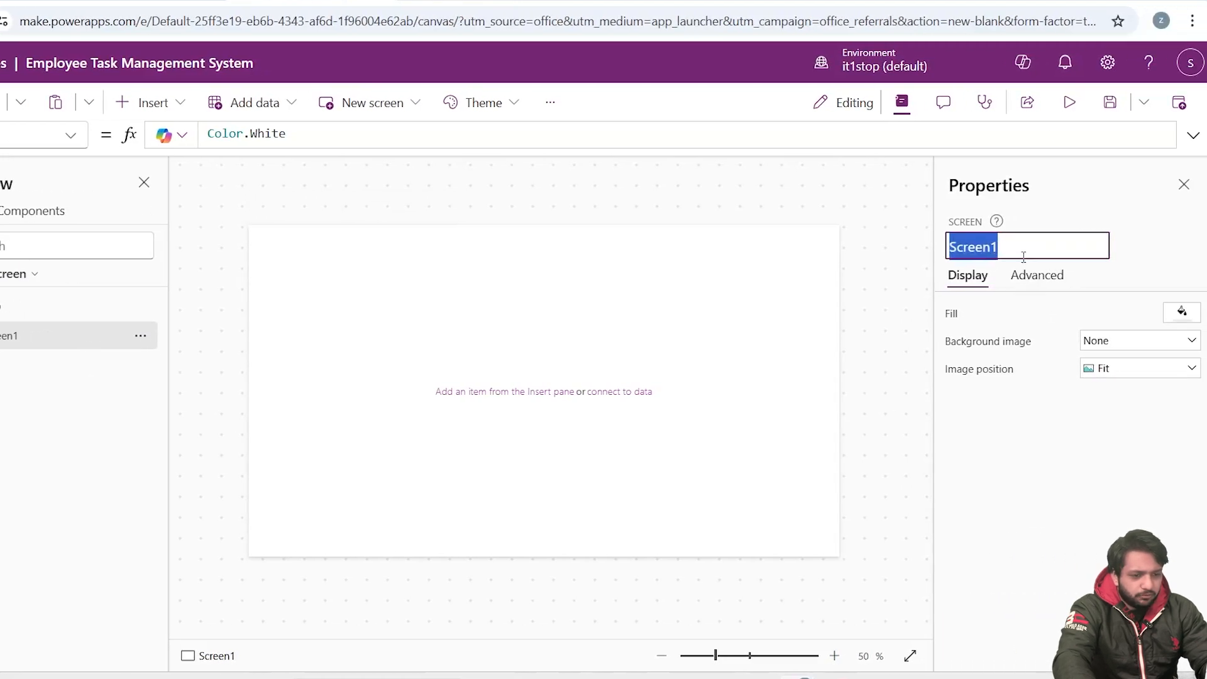
pyautogui.write('Em')
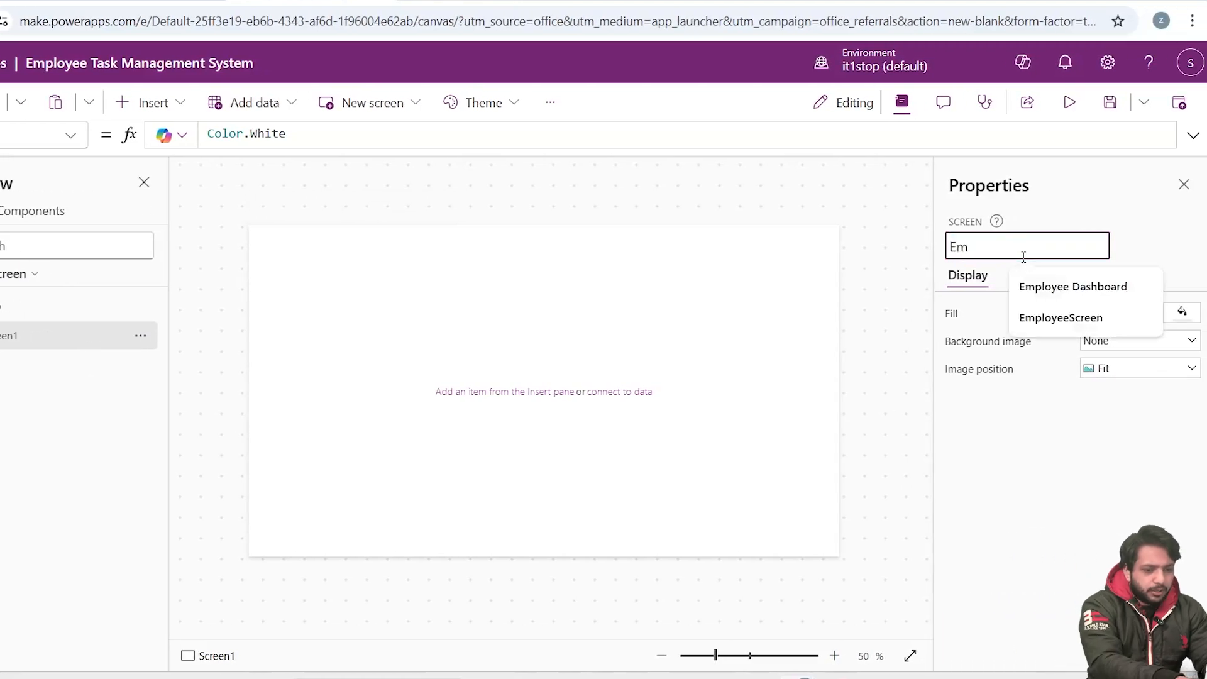
pyautogui.write('ployee Screen')
pyautogui.press('Return')
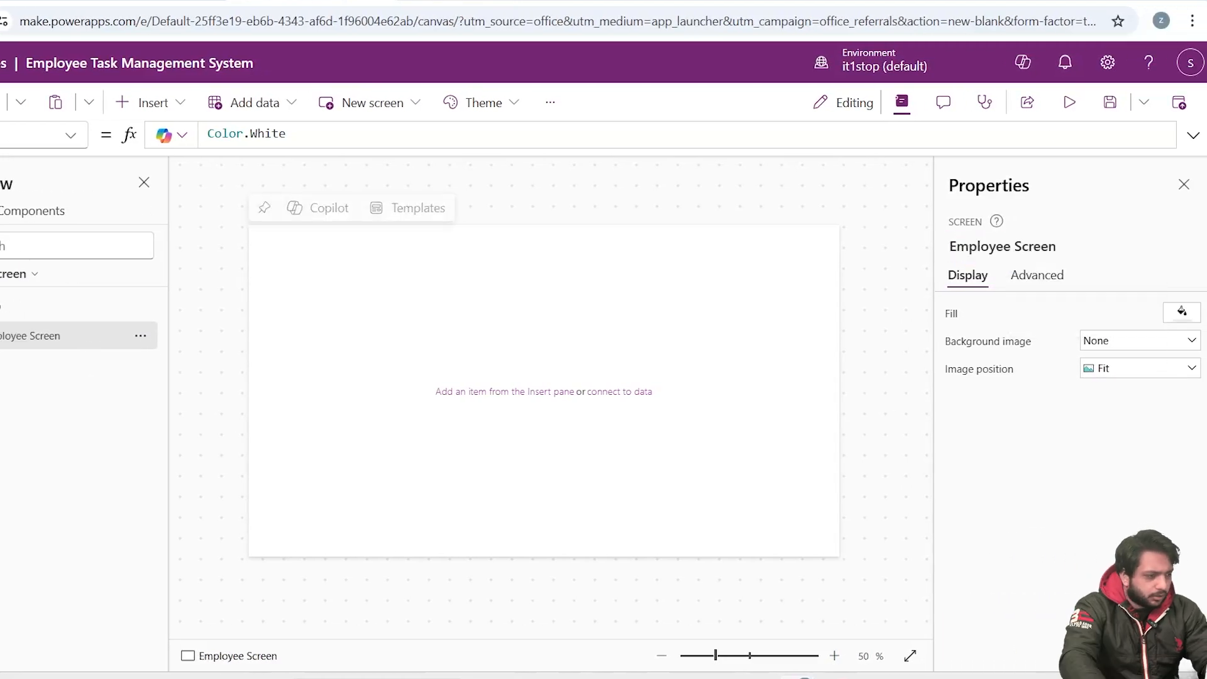
# Insert a header rectangle across the upper edge of Employee Screen and add a text label over it
pyautogui.click(153, 103)
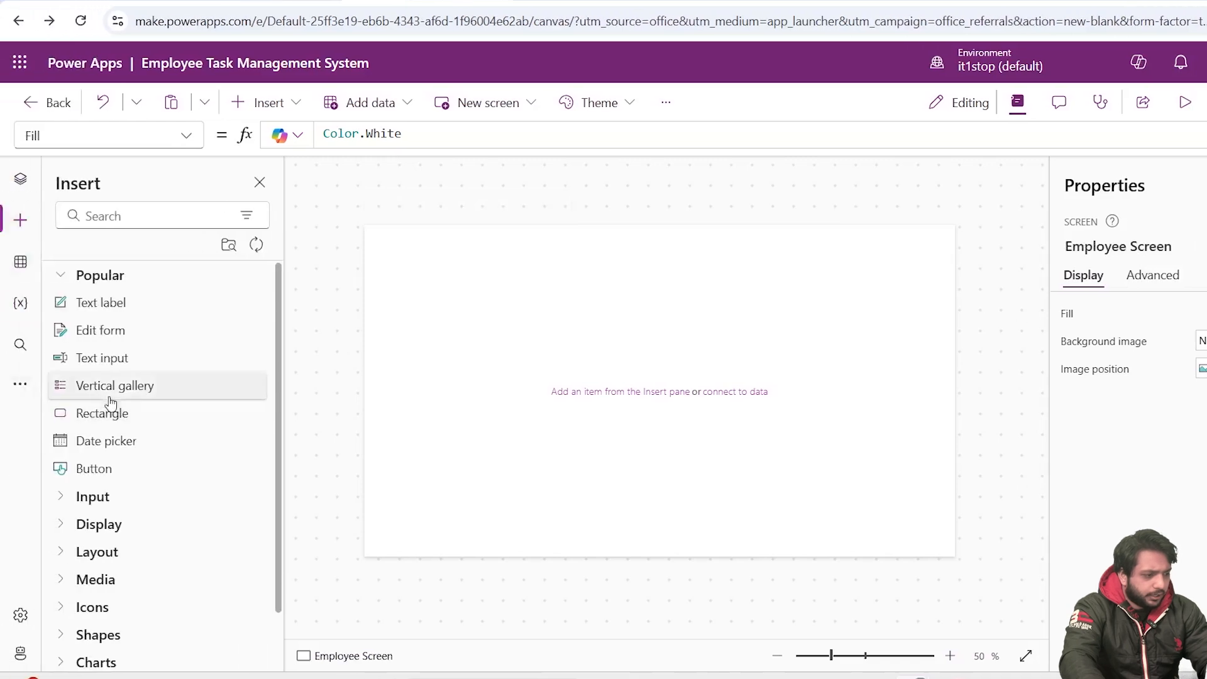
pyautogui.click(101, 413)
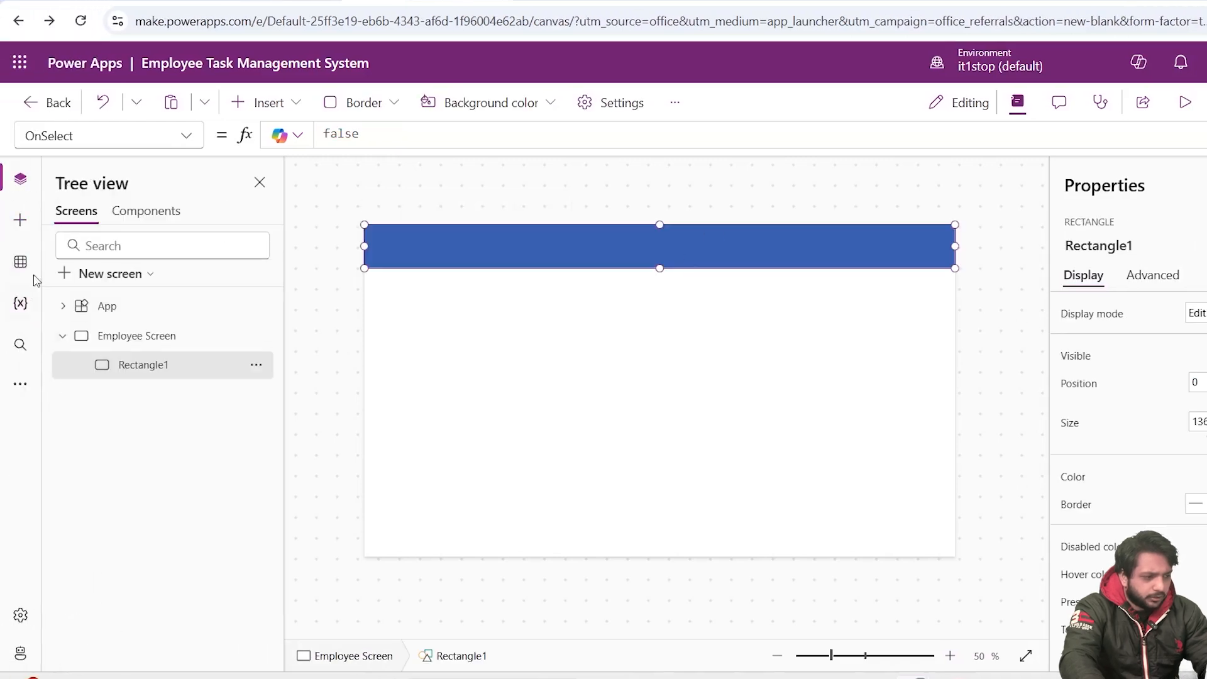
pyautogui.click(20, 219)
pyautogui.click(100, 304)
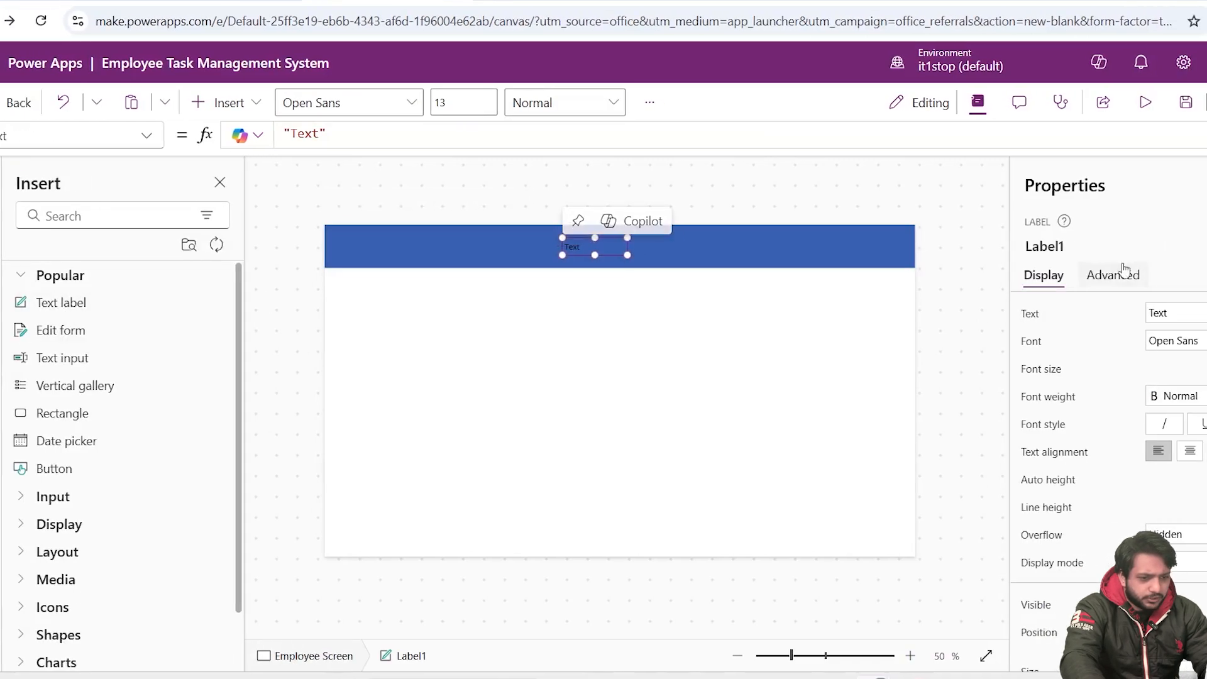
# Set the header label's text to "Employee" with font size 21, bold weight and white text color
pyautogui.click(1200, 311)
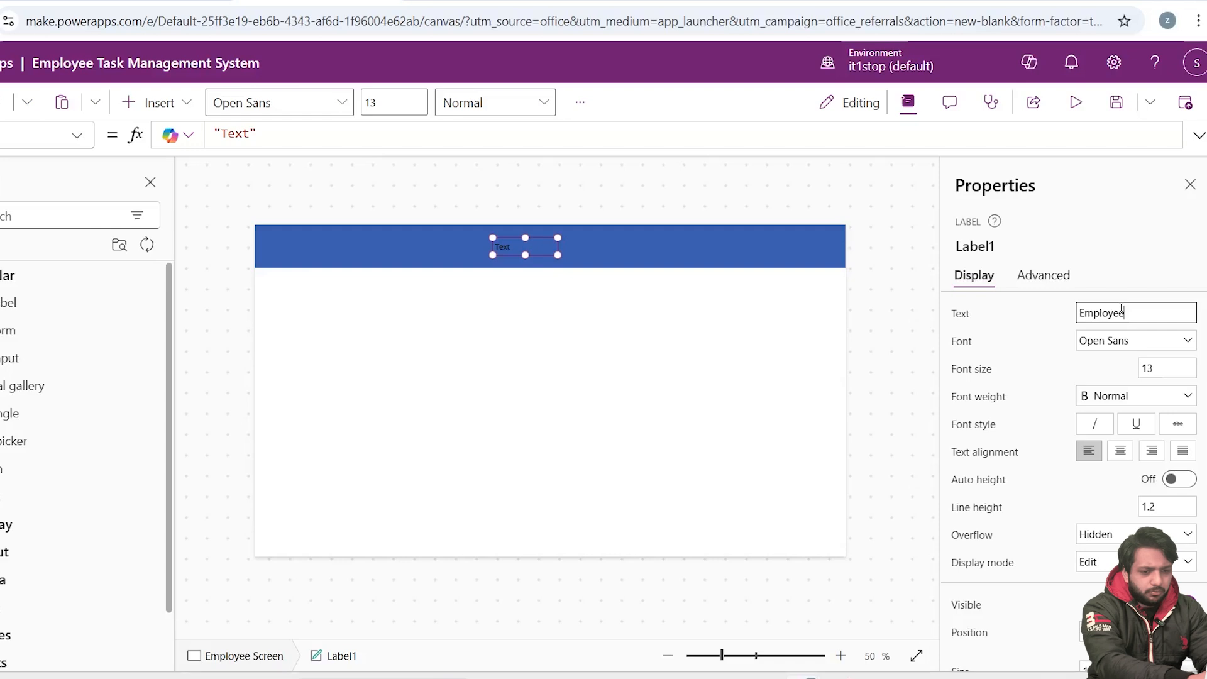
pyautogui.click(1190, 366)
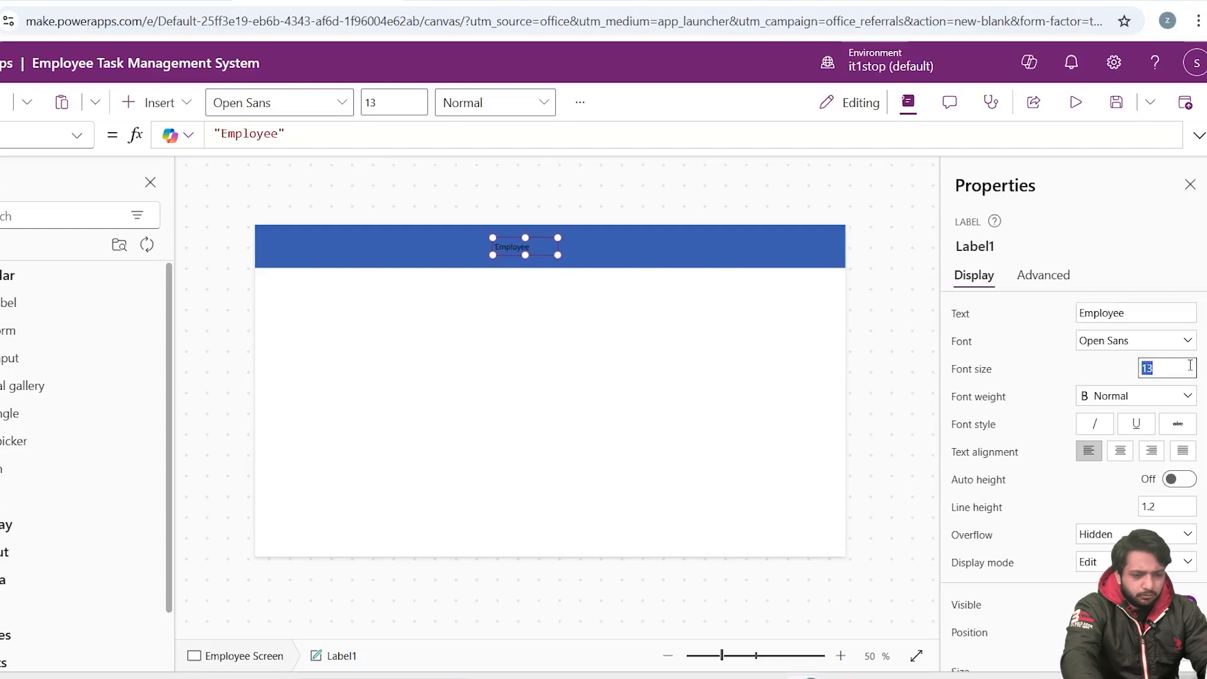
pyautogui.write('21')
pyautogui.click(1125, 396)
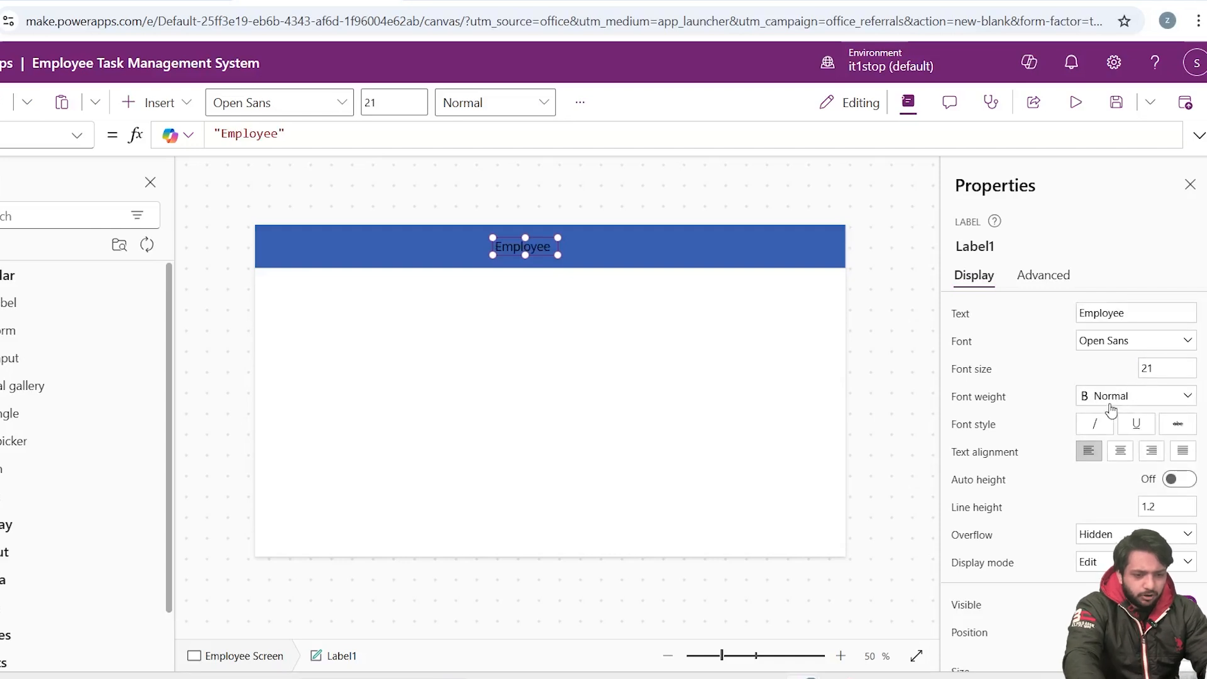
pyautogui.click(1123, 415)
pyautogui.scroll(-5, 1122, 415)
pyautogui.click(1134, 453)
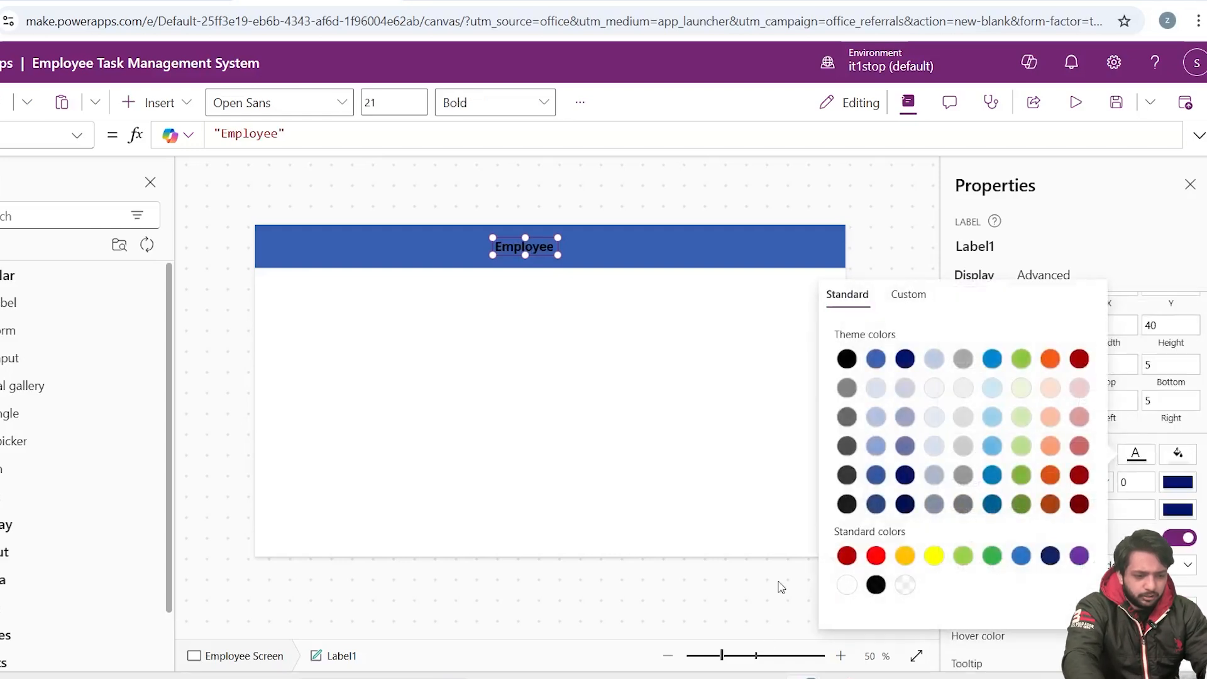
pyautogui.click(379, 320)
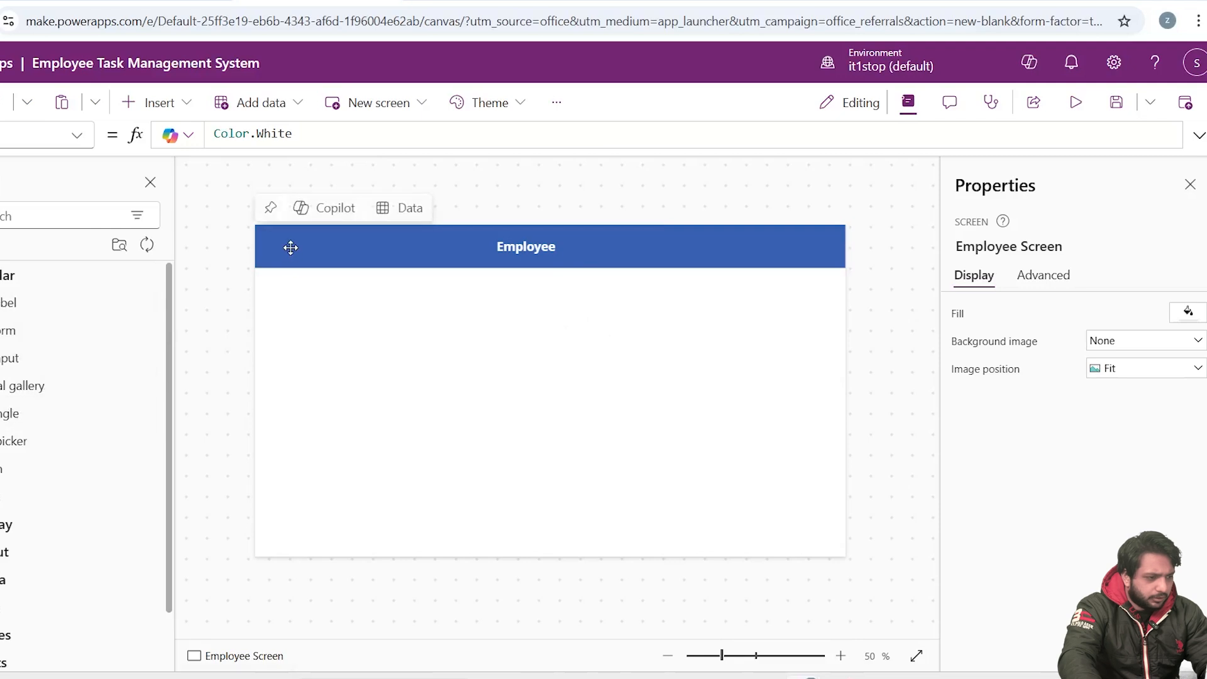
# Duplicate the header rectangle and place the copy below it at X 0, Y 195
pyautogui.rightClick(290, 249)
pyautogui.click(333, 312)
pyautogui.click(364, 337)
pyautogui.hotkey('ctrl', 'v')
pyautogui.moveTo(313, 272); pyautogui.dragTo(308, 334)
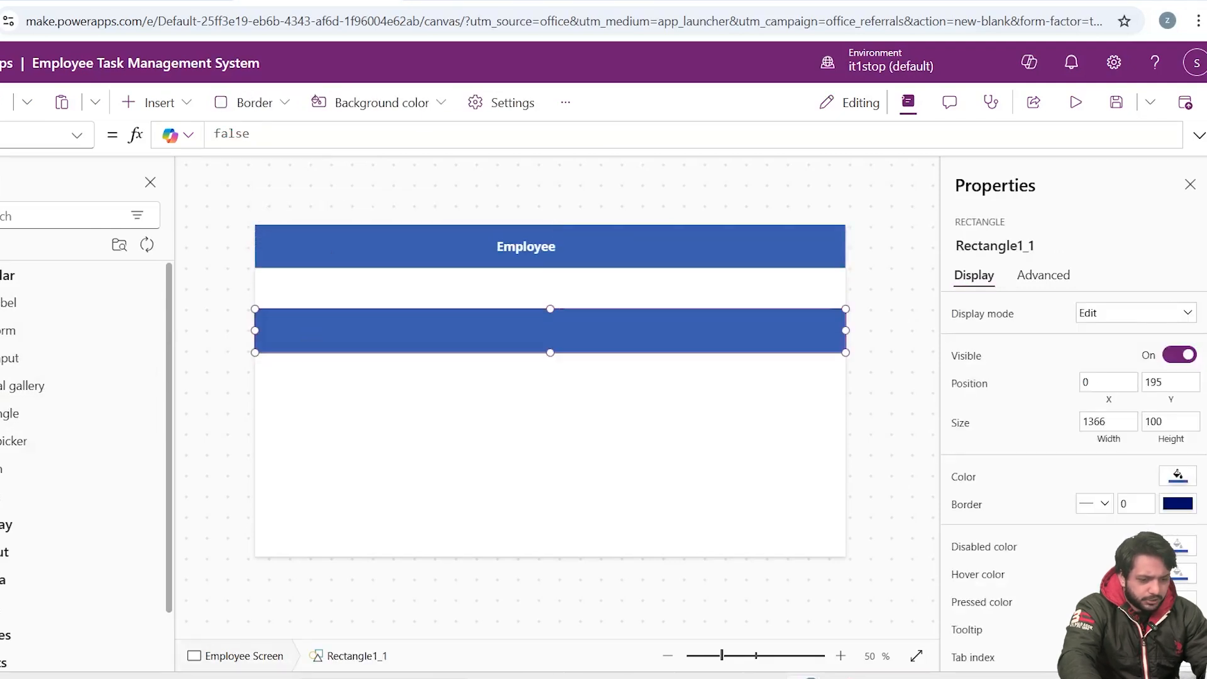
# Nudge the Employee label slightly to the right within the header rectangle
pyautogui.click(203, 230)
pyautogui.moveTo(537, 245)
pyautogui.mouseDown()
pyautogui.moveTo(519, 245)
pyautogui.moveTo(535, 243)
pyautogui.mouseUp()
pyautogui.click(238, 243)
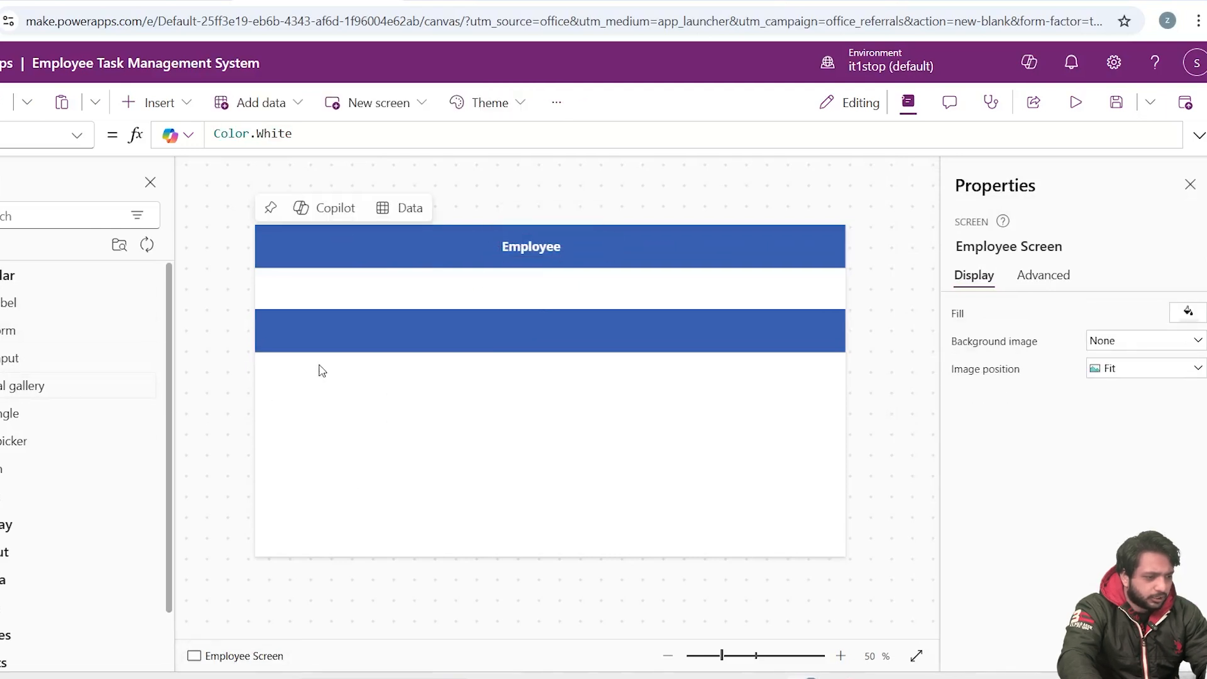
# Add a vertical gallery and connect it to the Tasks list on the Talent Hooks SharePoint site
pyautogui.click(505, 359)
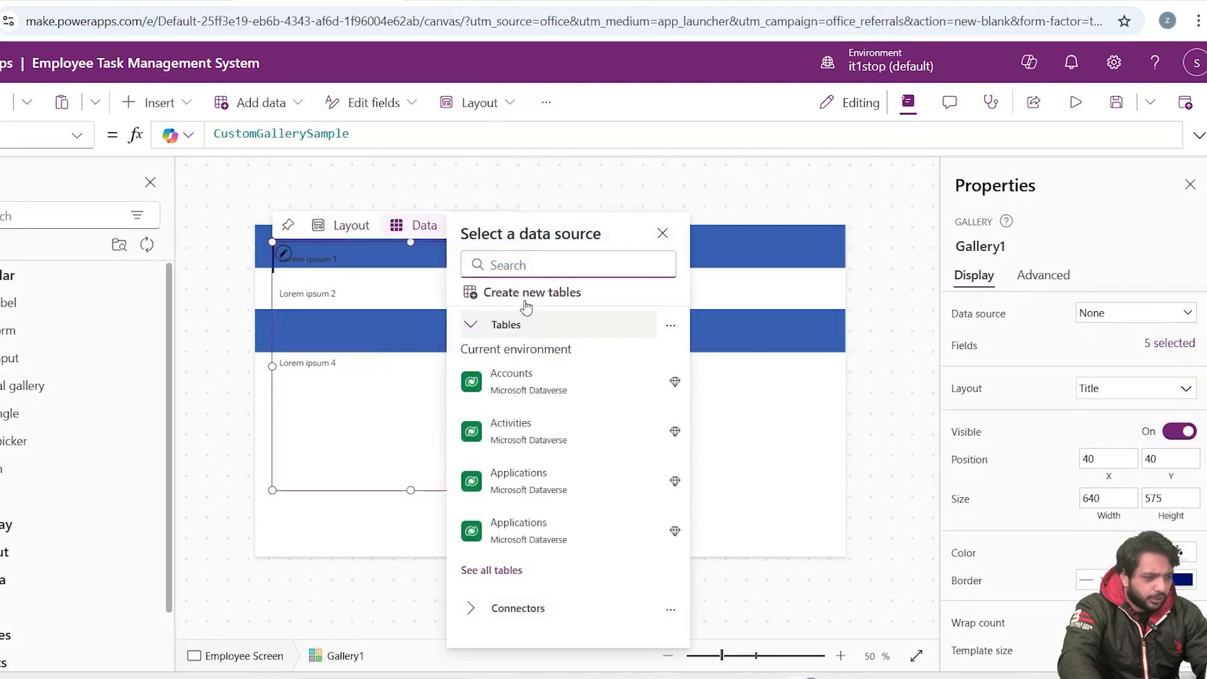
pyautogui.write('share')
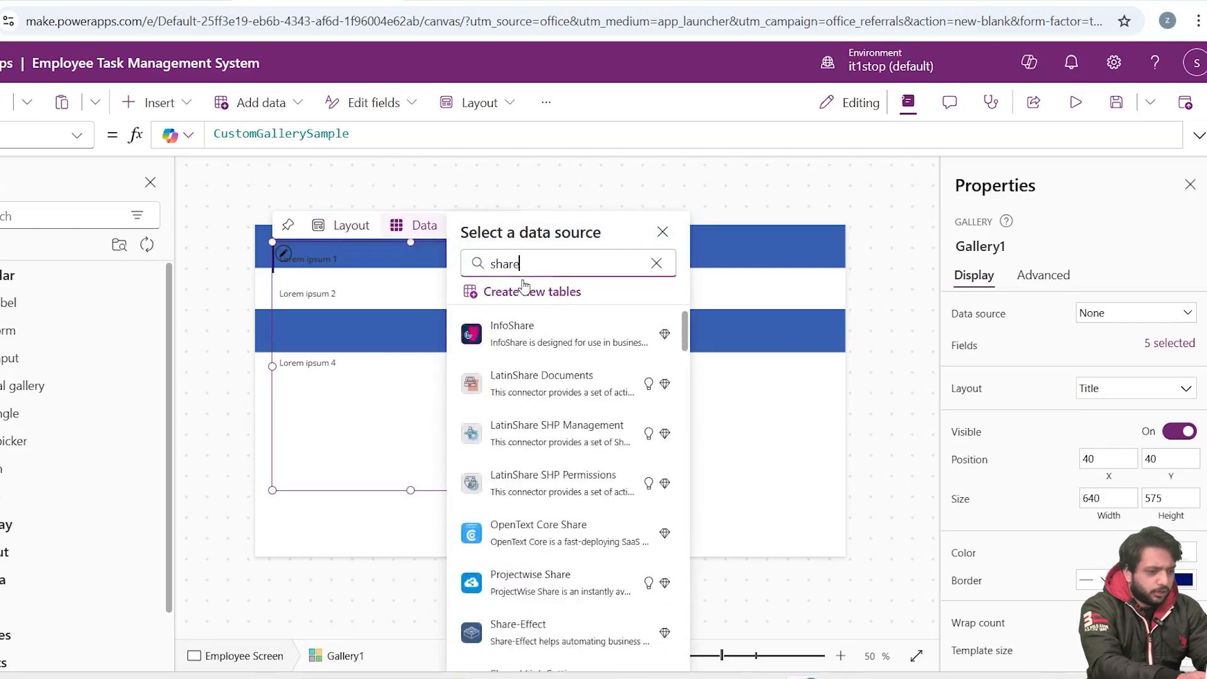
pyautogui.click(516, 329)
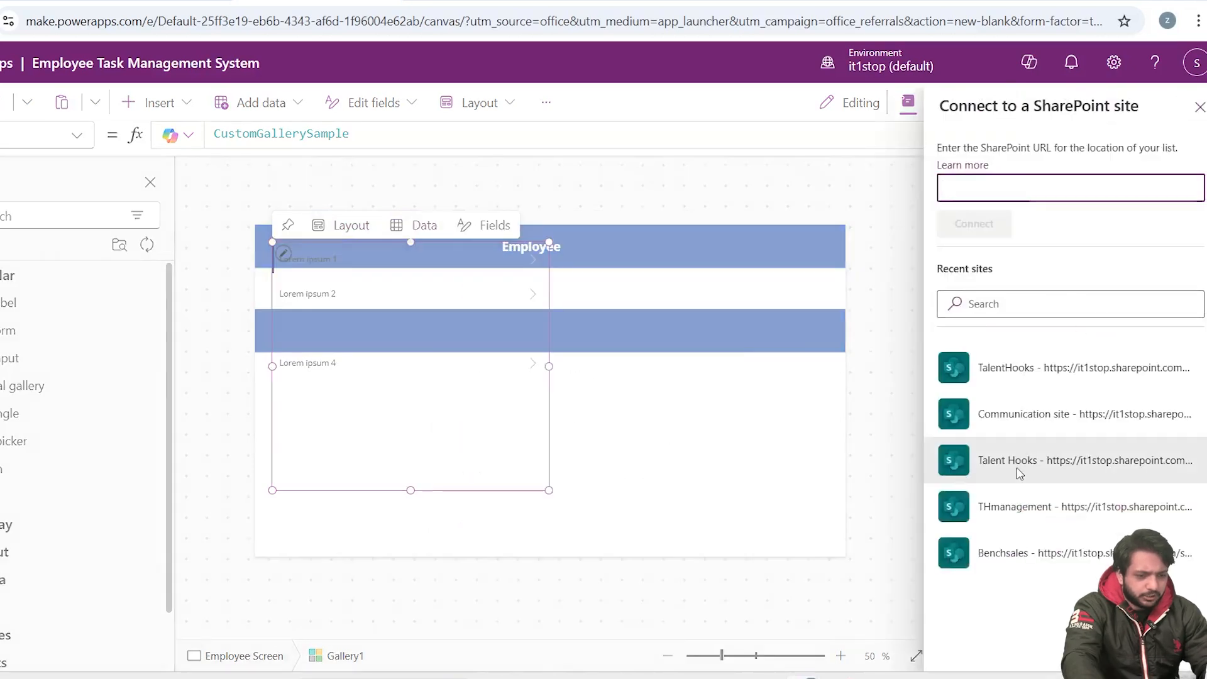
pyautogui.click(1006, 457)
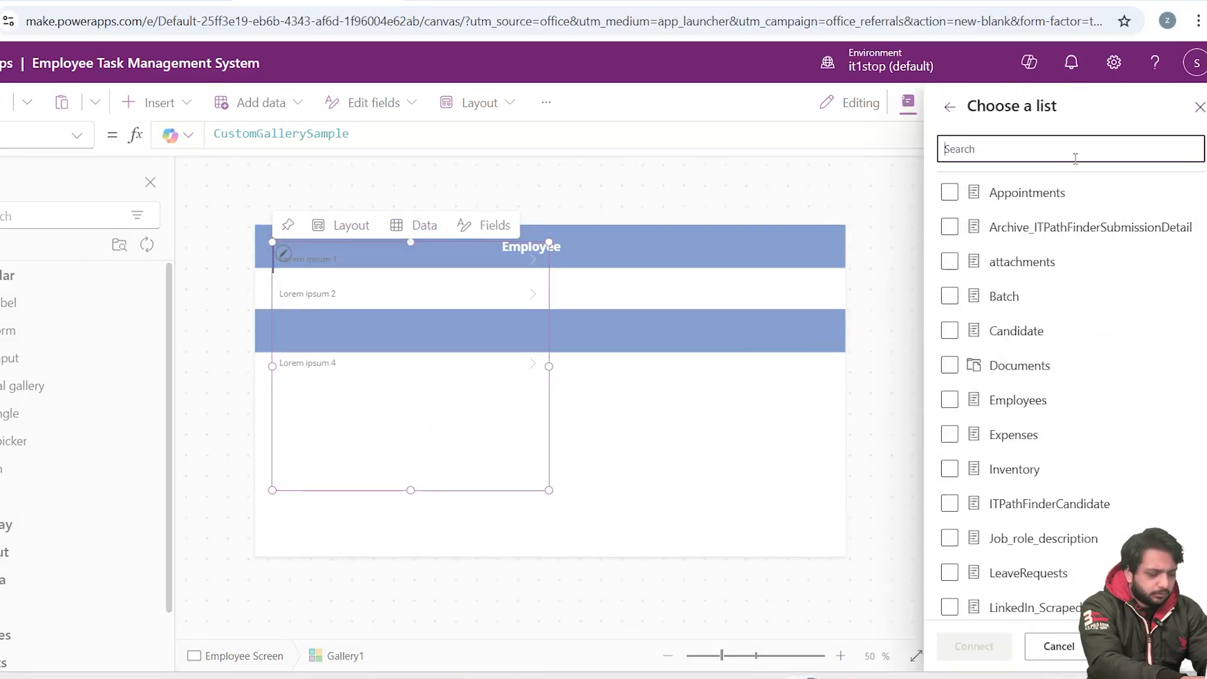
pyautogui.write('Task')
pyautogui.click(950, 192)
pyautogui.click(974, 646)
# Fit the gallery below the second bar at X 0, Y 295, sized 1366 by 473, with title font size 18
pyautogui.moveTo(410, 255); pyautogui.dragTo(403, 368)
pyautogui.moveTo(531, 468); pyautogui.dragTo(845, 469)
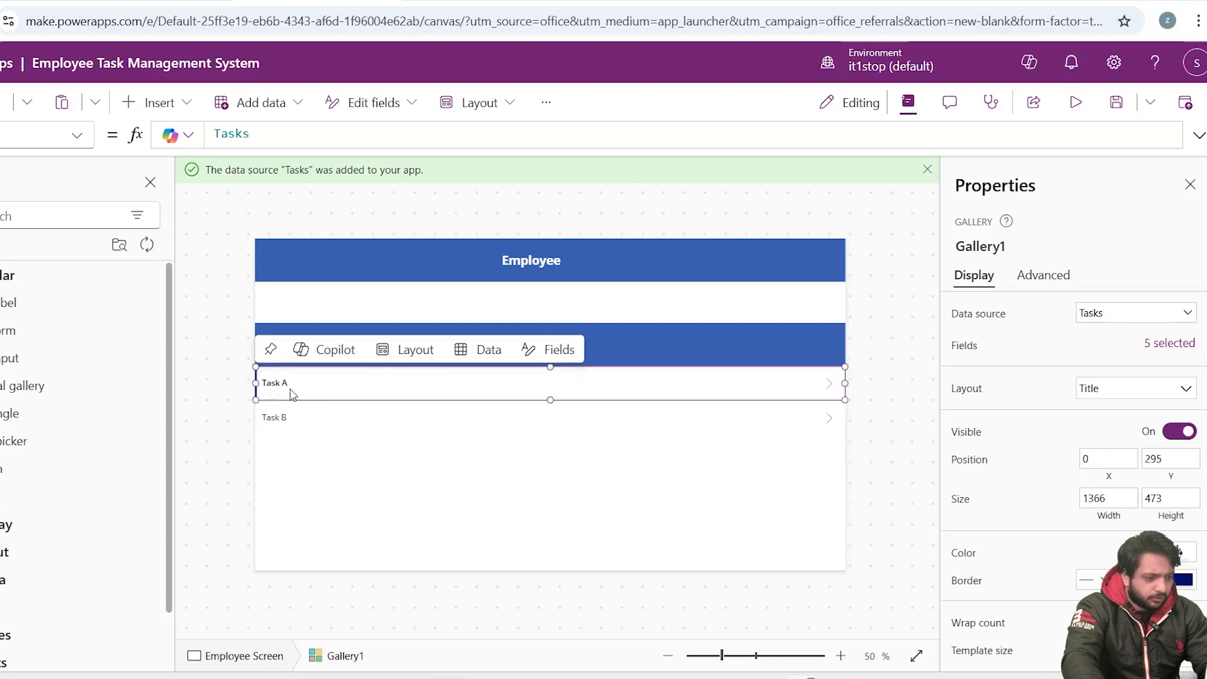
pyautogui.click(320, 385)
pyautogui.click(1177, 363)
# Duplicate the gallery's title label twice and line the copies up to its right in the same row
pyautogui.click(326, 381)
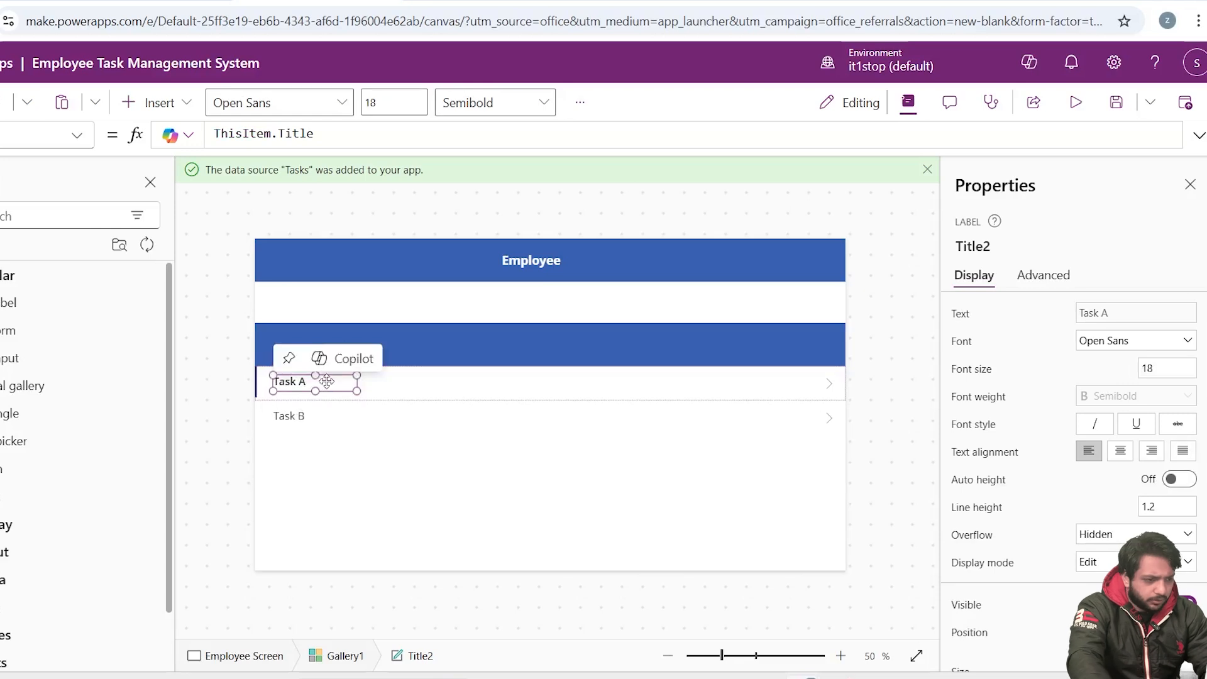
pyautogui.hotkey('ctrl', 'c')
pyautogui.click(440, 391)
pyautogui.hotkey('ctrl', 'v')
pyautogui.moveTo(305, 393); pyautogui.dragTo(400, 385)
pyautogui.click(515, 383)
pyautogui.hotkey('ctrl', 'v')
pyautogui.moveTo(326, 390); pyautogui.dragTo(523, 383)
# Bind the second label in the gallery row to ThisItem.Description
pyautogui.click(403, 383)
pyautogui.doubleClick(293, 134)
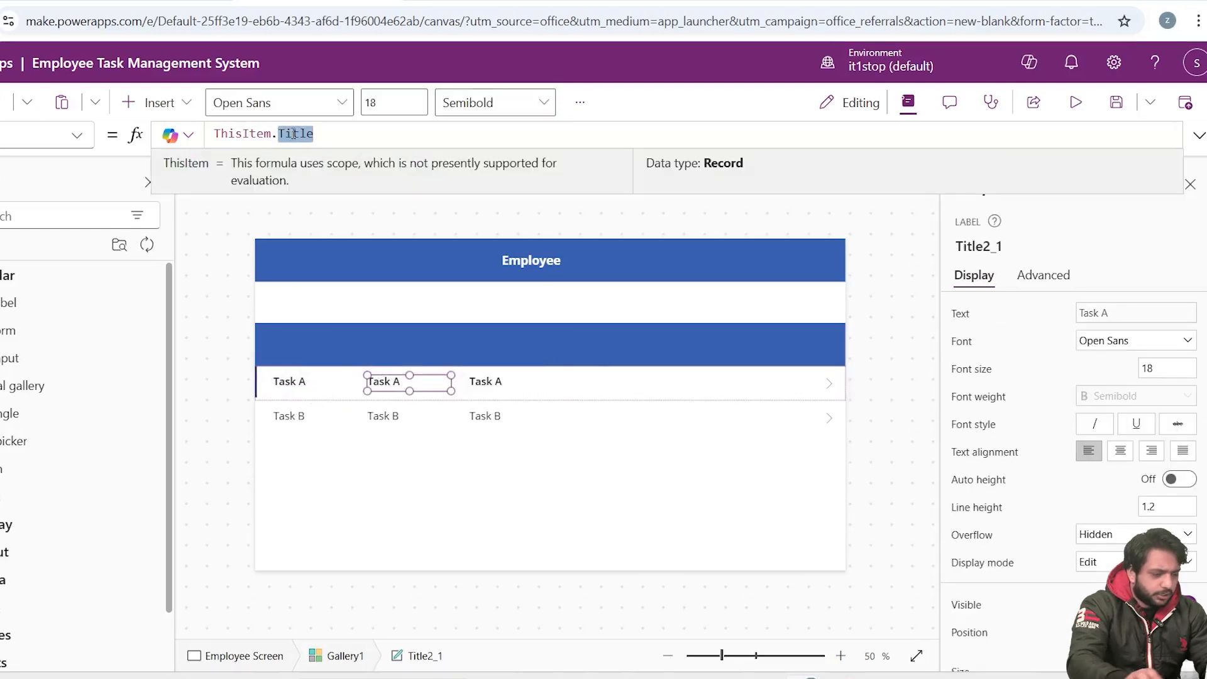
pyautogui.write('des')
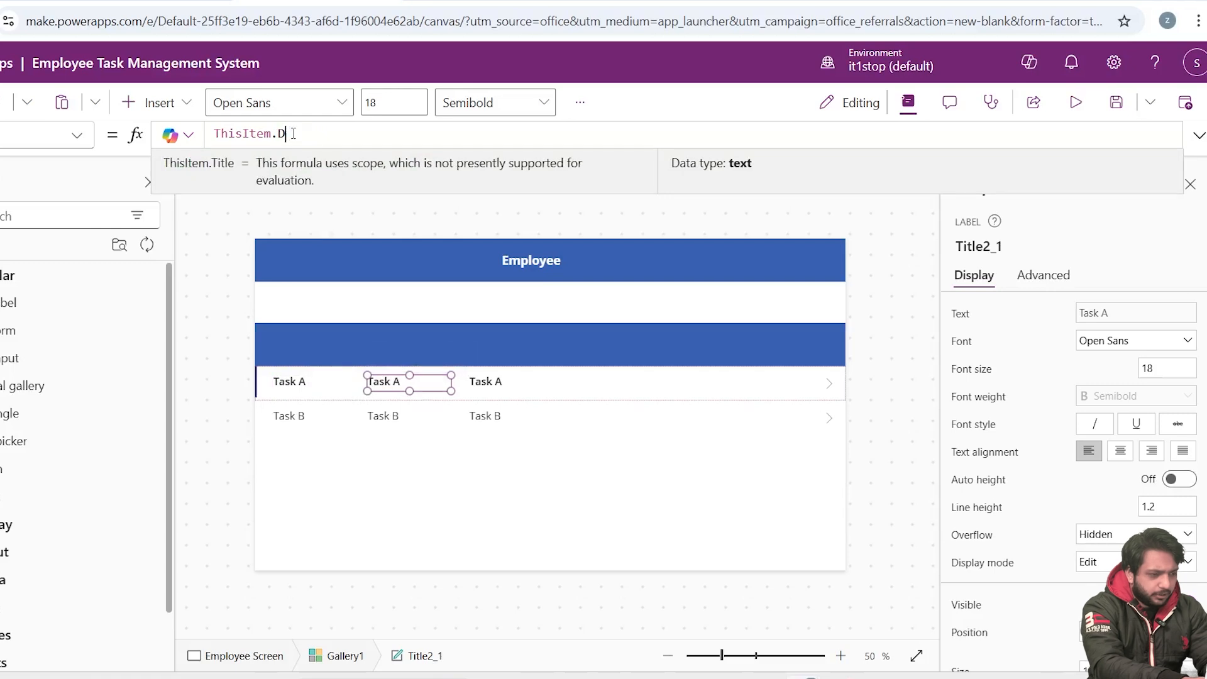
pyautogui.press('Tab')
# Bind the third label in the gallery row to ThisItem.Status.Value
pyautogui.click(490, 393)
pyautogui.doubleClick(294, 134)
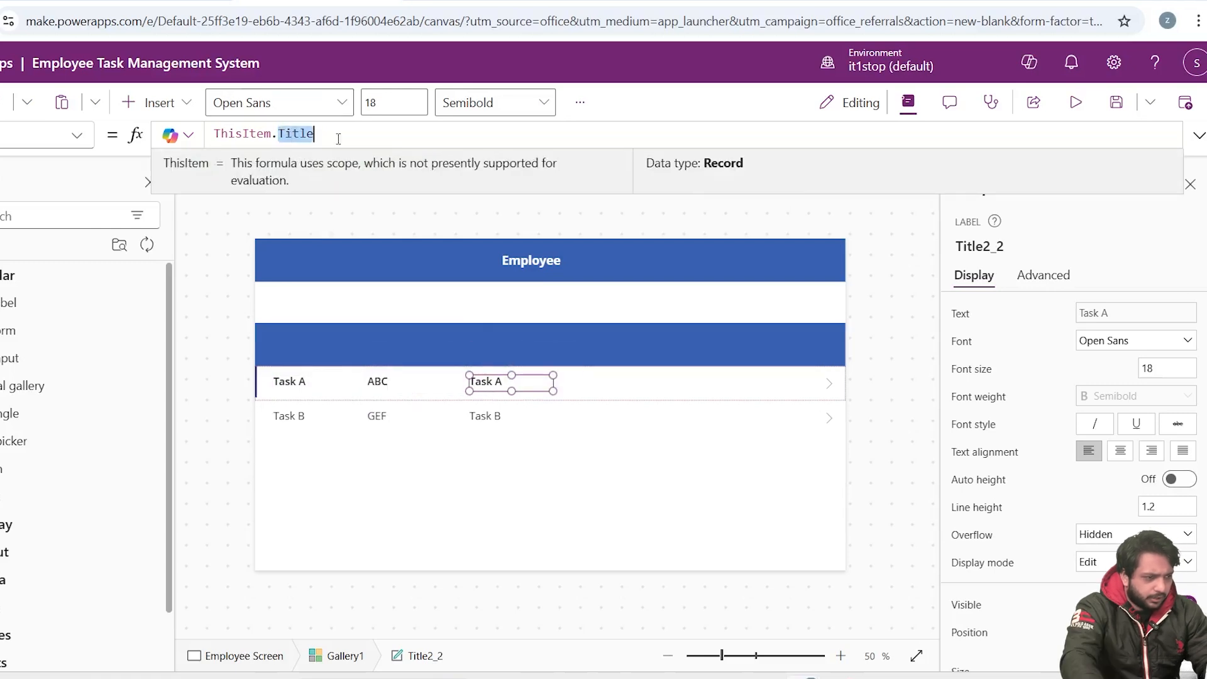
pyautogui.write('Stat')
pyautogui.press('Tab')
pyautogui.write('.Value')
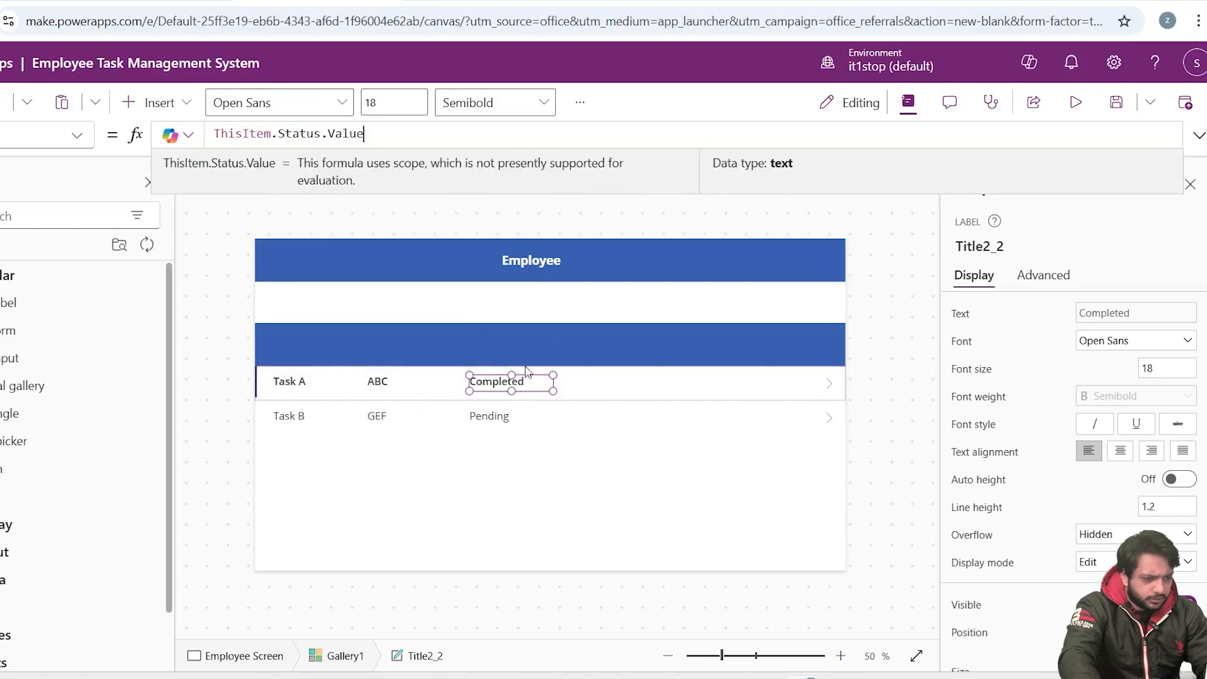
# Duplicate the status label and place the copy to its right in the gallery row
pyautogui.rightClick(518, 381)
pyautogui.click(551, 434)
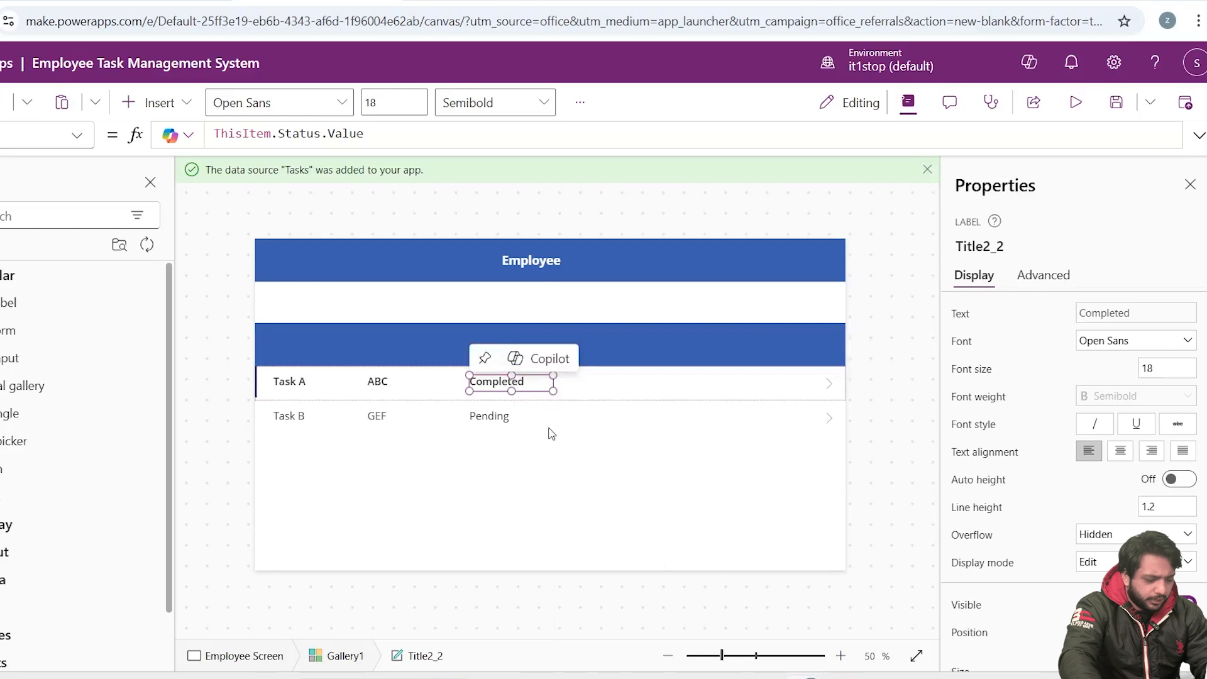
pyautogui.click(613, 397)
pyautogui.hotkey('ctrl', 'v')
pyautogui.moveTo(314, 391); pyautogui.dragTo(608, 383)
# Bind the fourth label in the gallery row to ThisItem.DueDate
pyautogui.doubleClick(360, 137)
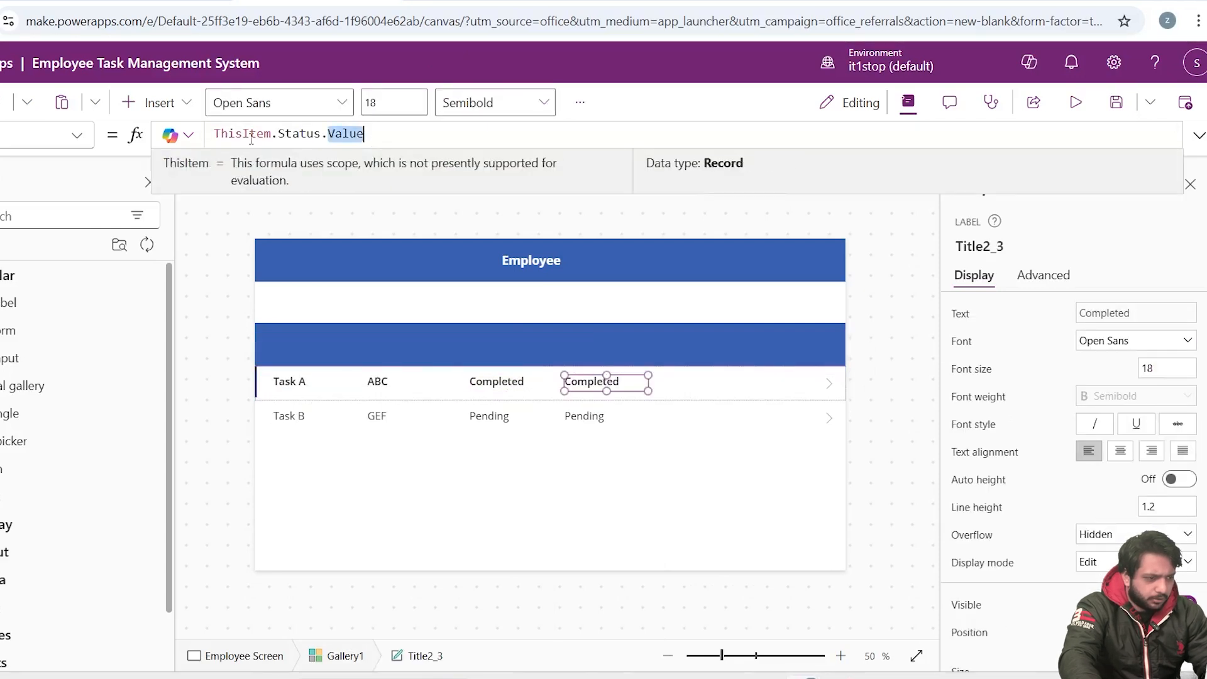
pyautogui.keyDown('shift'); pyautogui.click(278, 134); pyautogui.keyUp('shift')
pyautogui.write('DueDate')
pyautogui.click(700, 388)
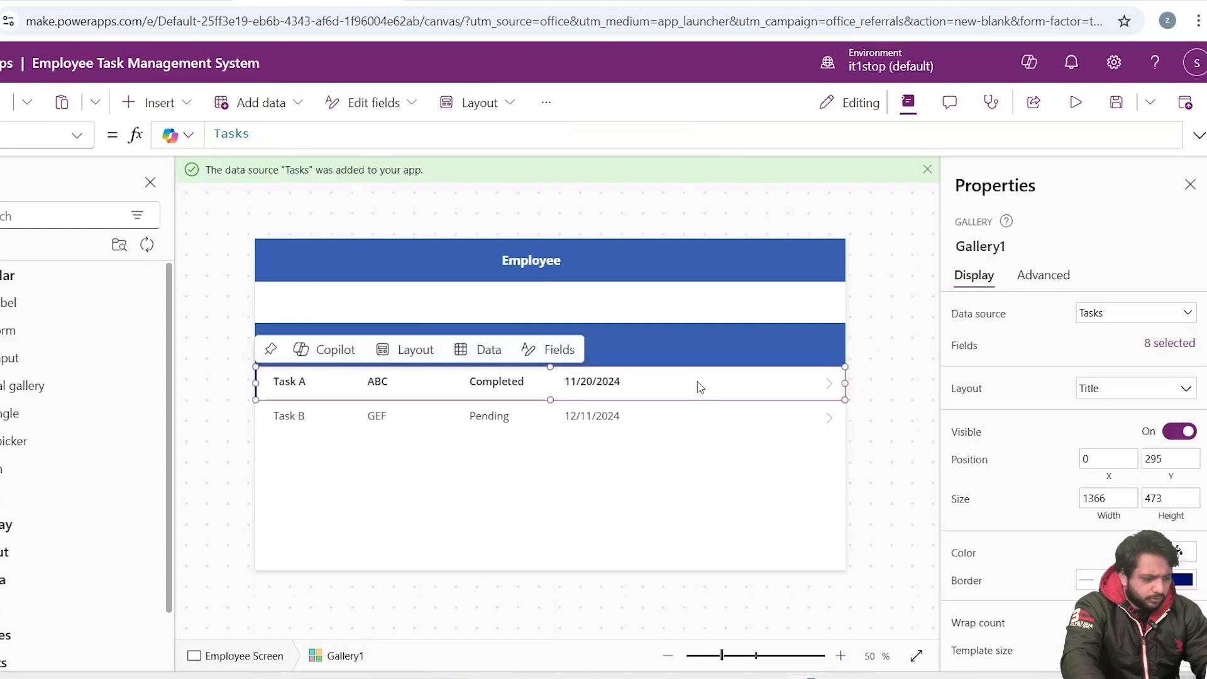
# Add a fifth label after the due date in the gallery row and bind it to ThisItem.AssignedTo.DisplayName
pyautogui.hotkey('ctrl', 'v')
pyautogui.moveTo(299, 390); pyautogui.dragTo(718, 386)
pyautogui.hotkey('ctrl', 'shift', 'Left')
pyautogui.hotkey('ctrl', 'shift', 'Left')
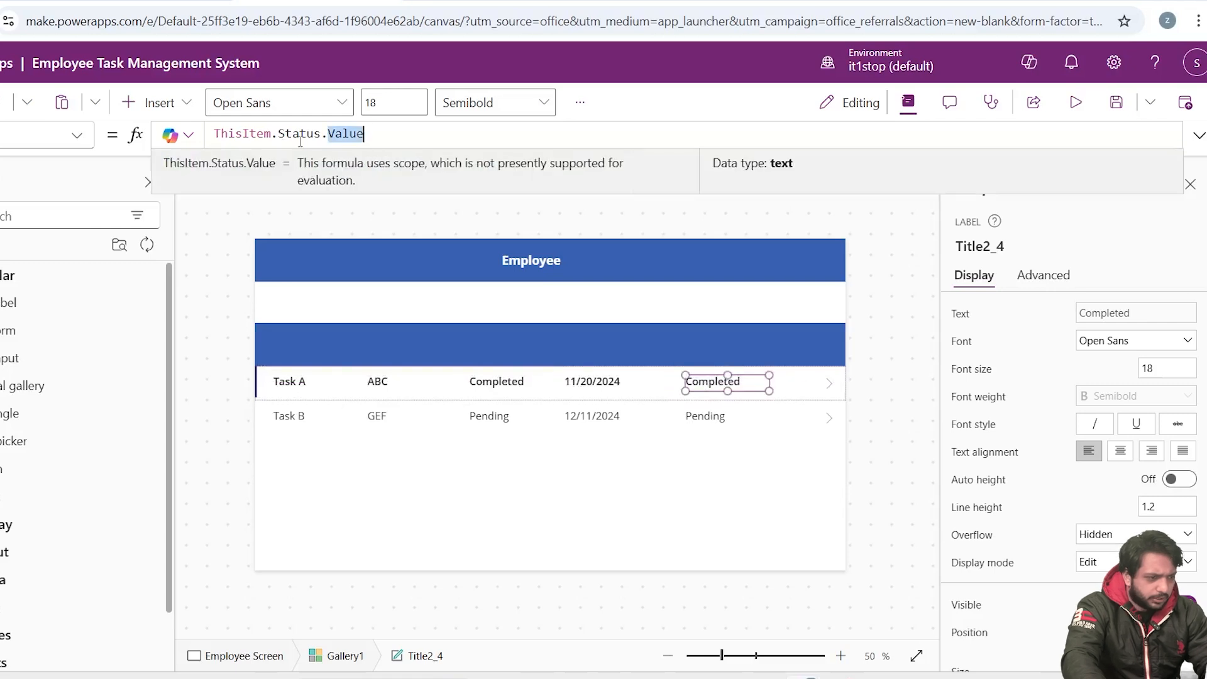
pyautogui.write('AssignedTo.DisplayName')
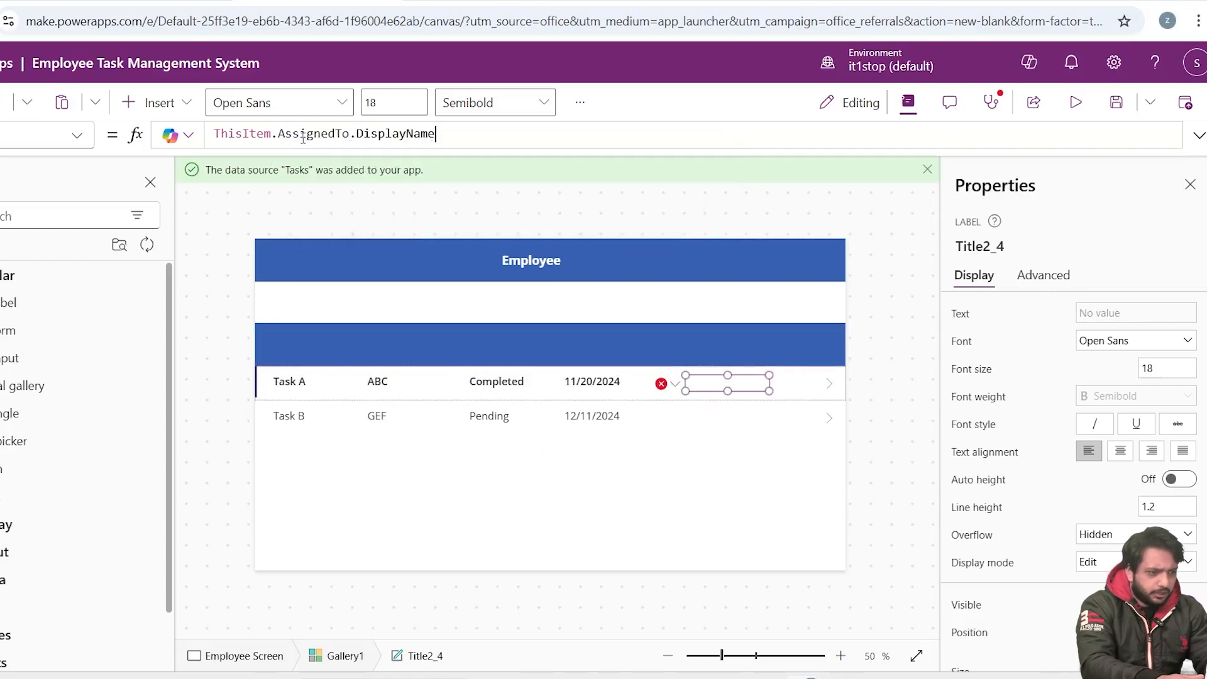
pyautogui.click(440, 302)
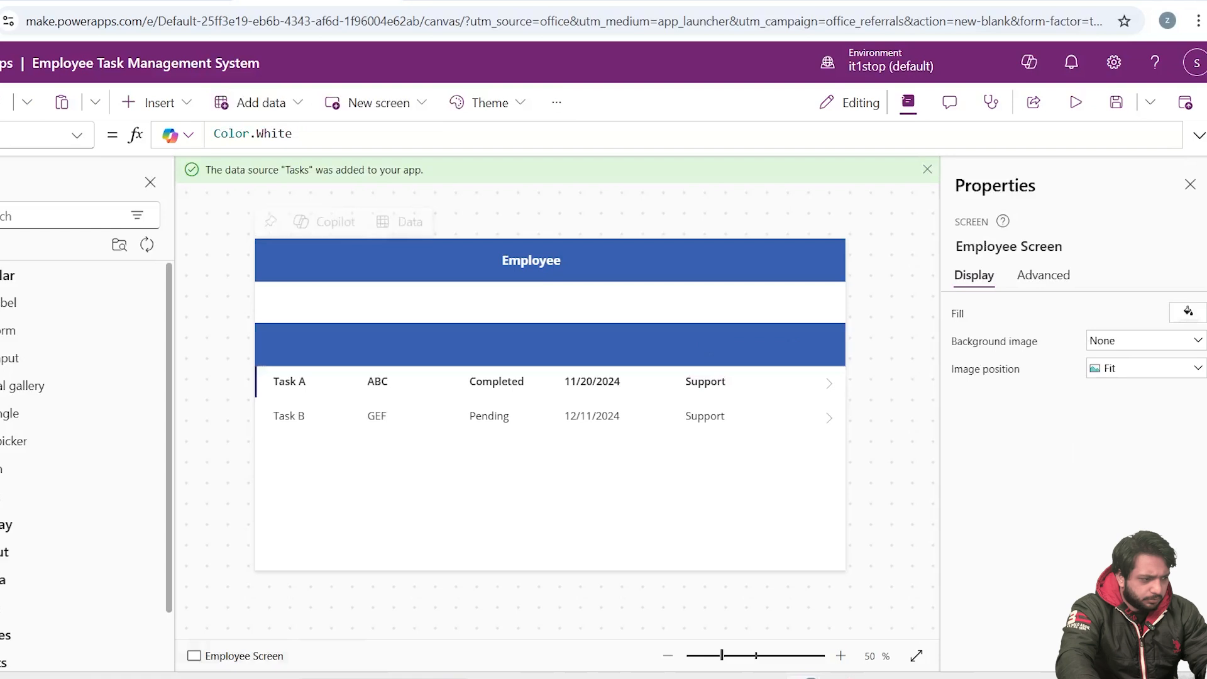
# Add a label reading Task above the gallery's first column, on the lower blue bar
pyautogui.click(38, 303)
pyautogui.moveTo(320, 266); pyautogui.dragTo(299, 345)
pyautogui.doubleClick(1091, 313)
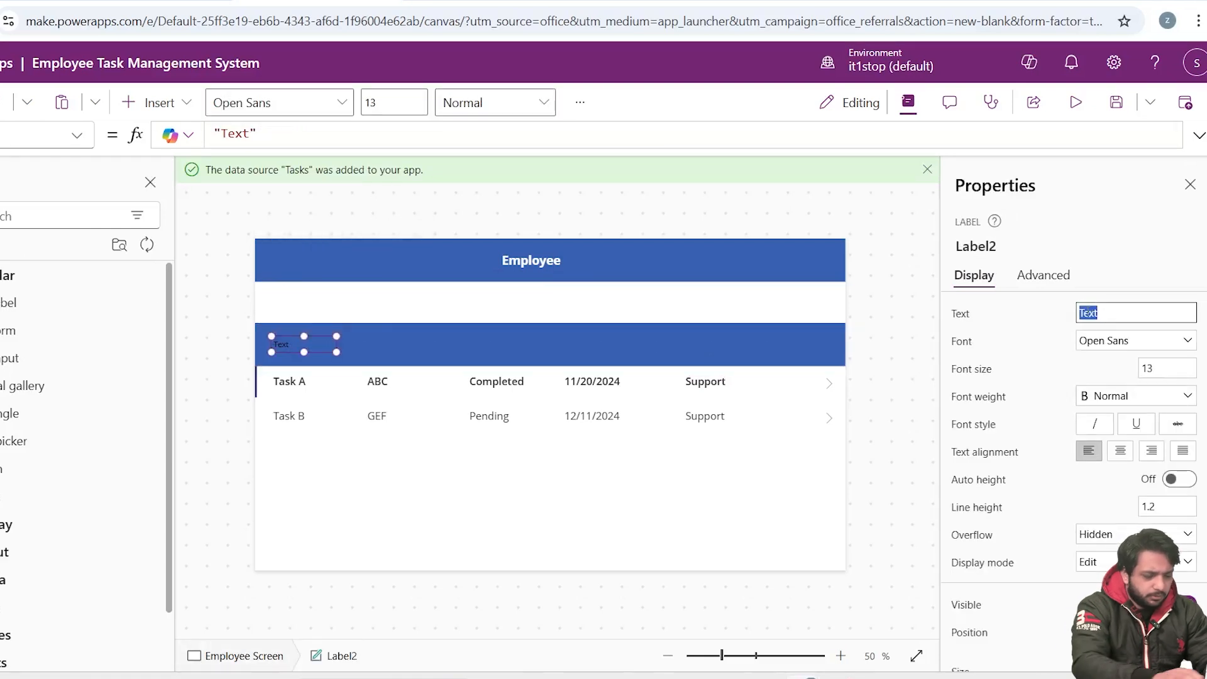
pyautogui.write('Task')
# Format the Task header label with font size 18, Semibold weight and white text
pyautogui.doubleClick(1168, 369)
pyautogui.write('15')
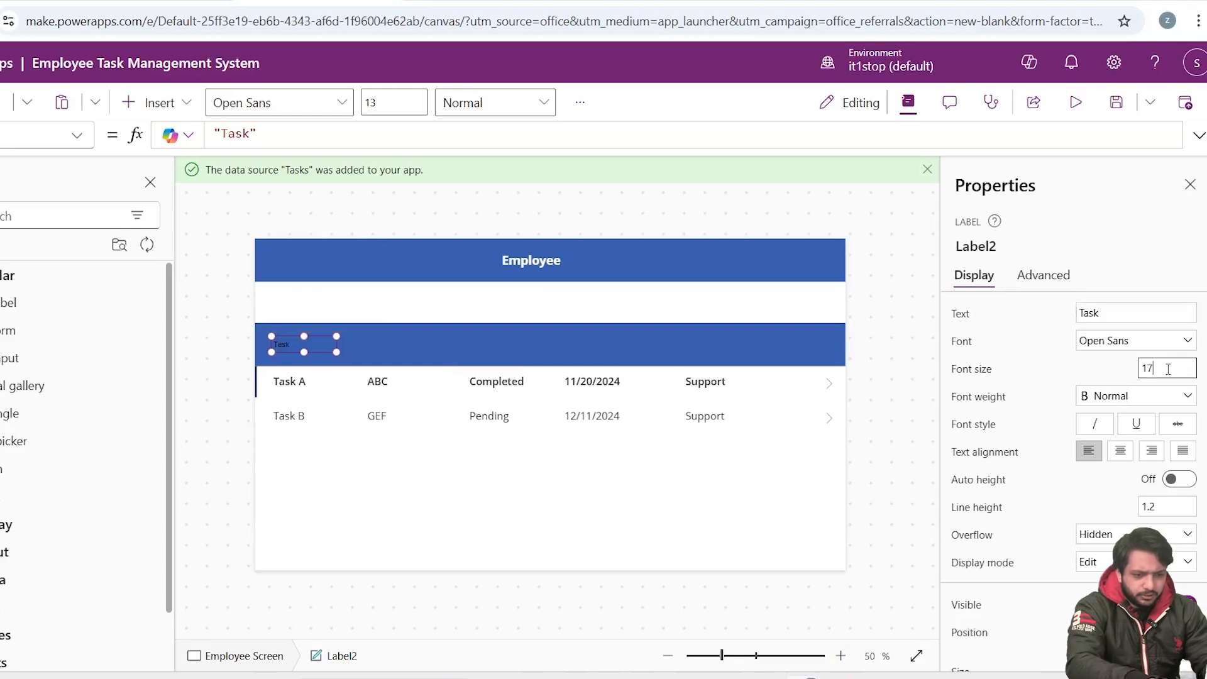
pyautogui.click(1136, 395)
pyautogui.click(1125, 440)
pyautogui.scroll(-5, 1069, 441)
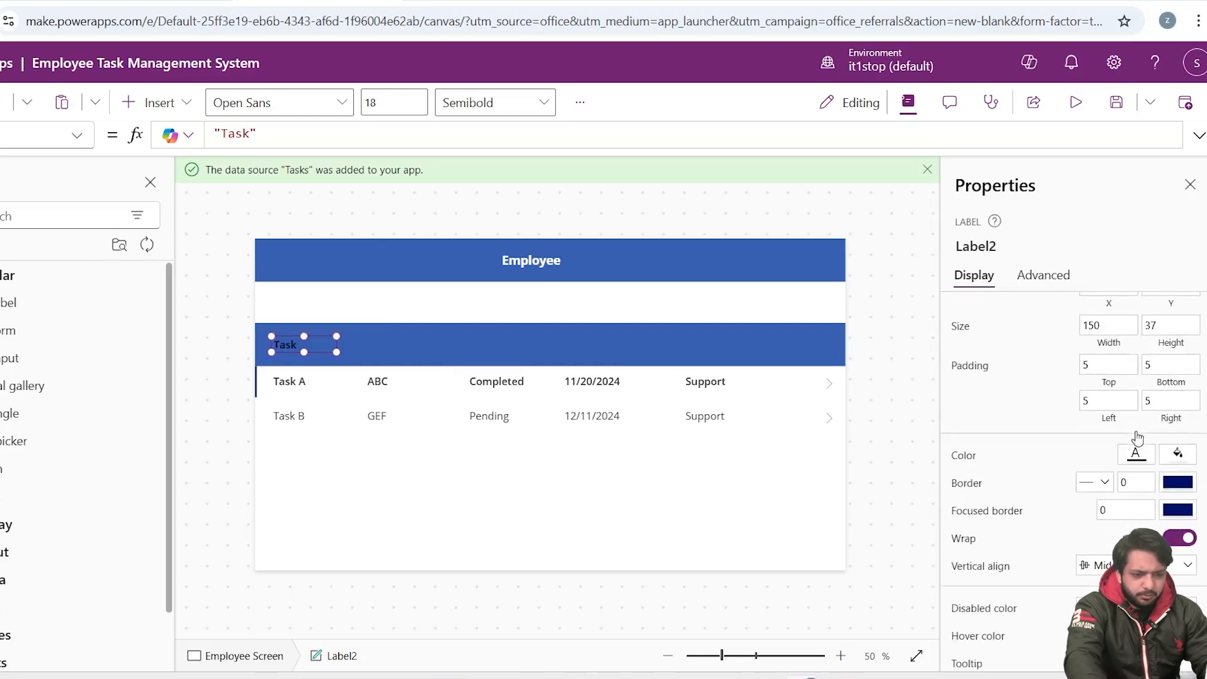
pyautogui.click(1136, 454)
# Duplicate the Task header label four times and place the copies above the remaining gallery columns
pyautogui.rightClick(314, 344)
pyautogui.click(347, 391)
pyautogui.hotkey('ctrl', 'v')
pyautogui.moveTo(331, 355); pyautogui.dragTo(397, 347)
pyautogui.hotkey('ctrl', 'v')
pyautogui.moveTo(314, 354); pyautogui.dragTo(501, 346)
pyautogui.hotkey('ctrl', 'v')
pyautogui.moveTo(314, 354); pyautogui.dragTo(597, 347)
pyautogui.hotkey('ctrl', 'v')
pyautogui.moveTo(324, 349); pyautogui.dragTo(720, 341)
# Change the four copied header labels to Description, Status, Due Date and Assigned To, matching the columns beneath them
pyautogui.doubleClick(1095, 321)
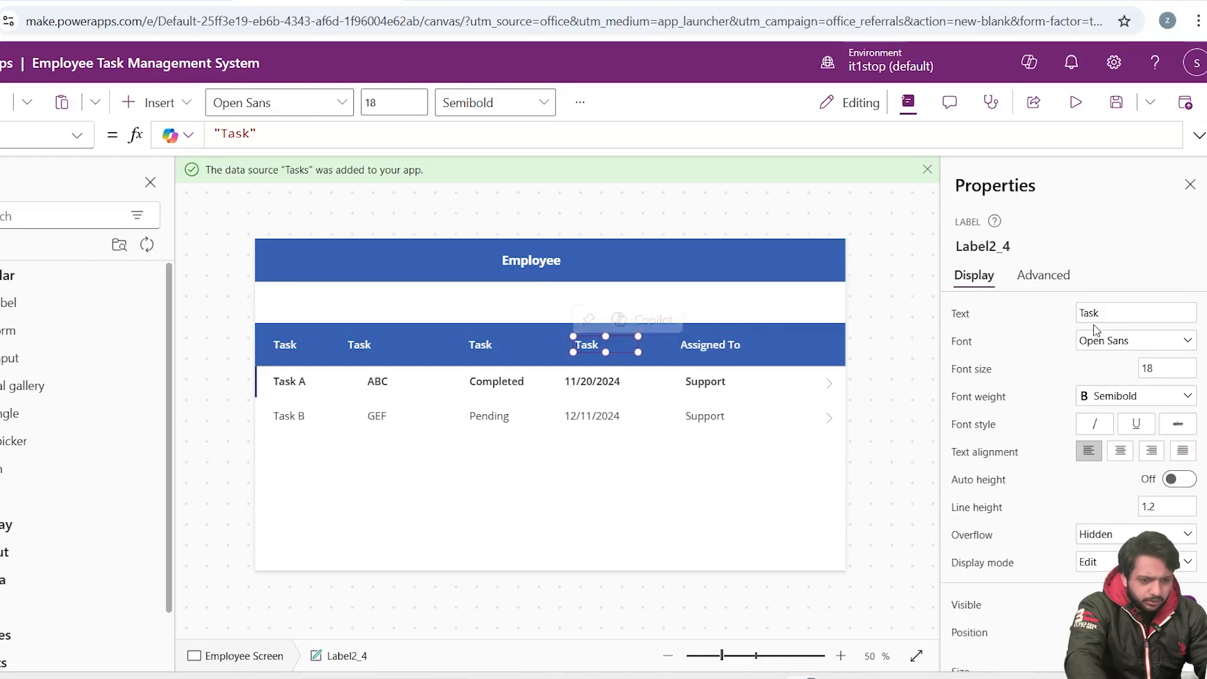
pyautogui.doubleClick(1095, 314)
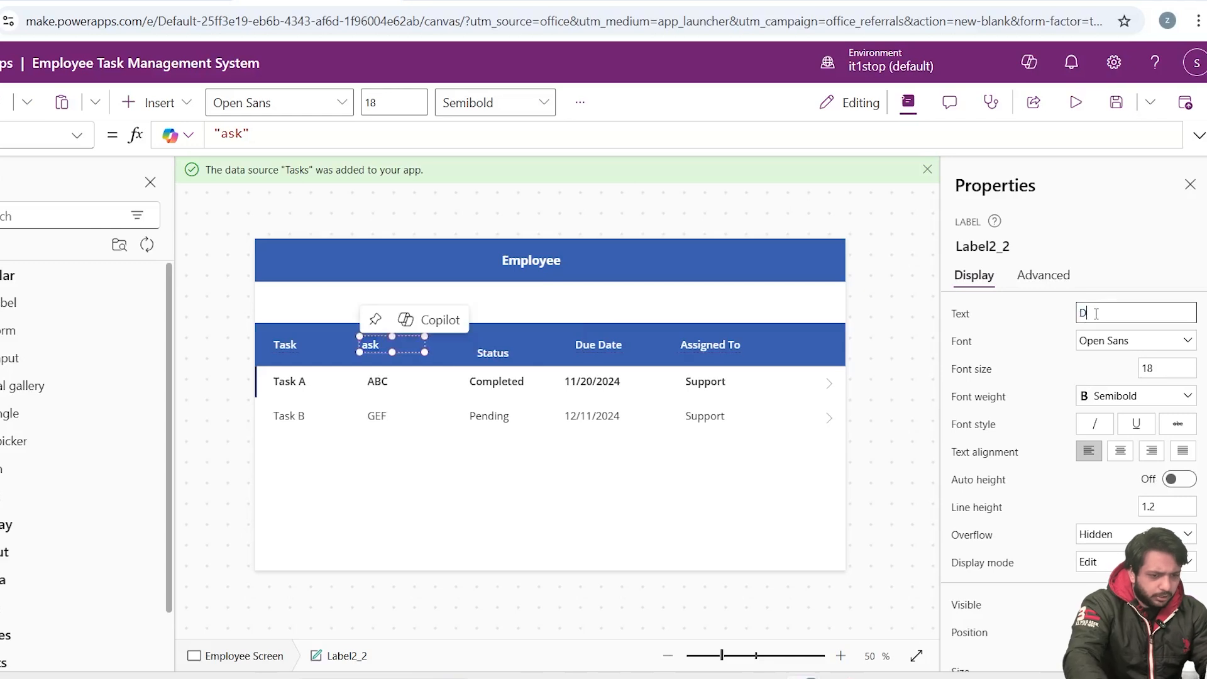
pyautogui.write('iption')
pyautogui.click(249, 236)
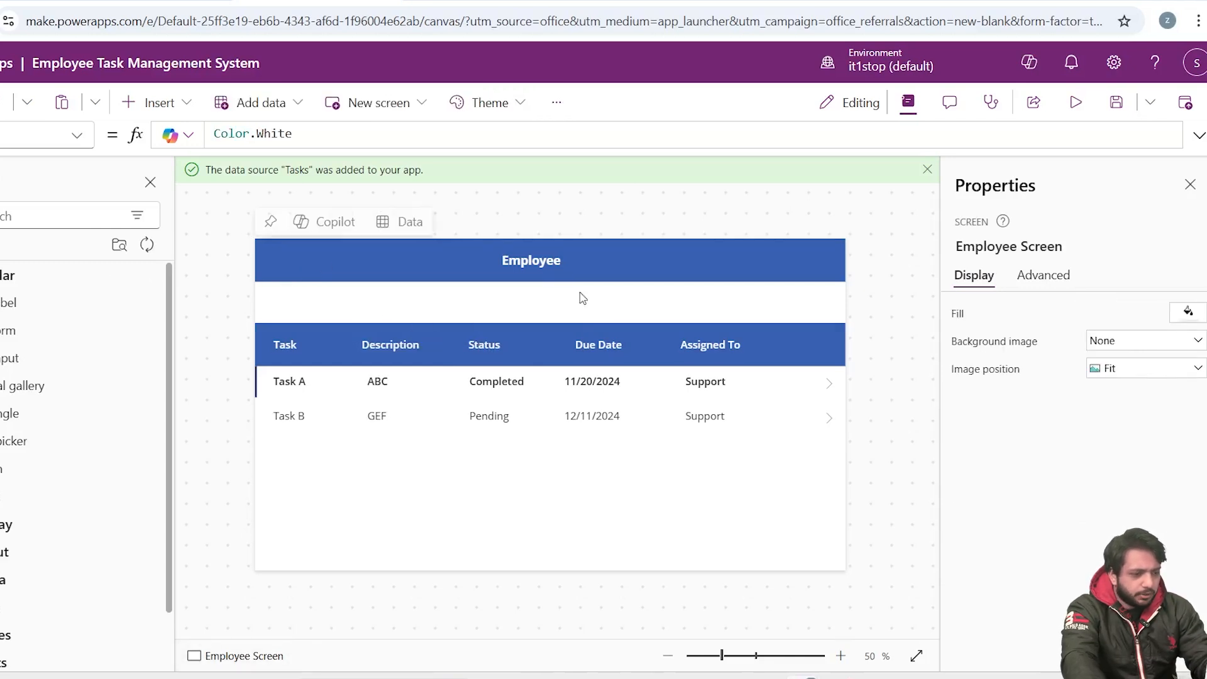
# Add a blank screen to the app and name it Task Details
pyautogui.click(15, 181)
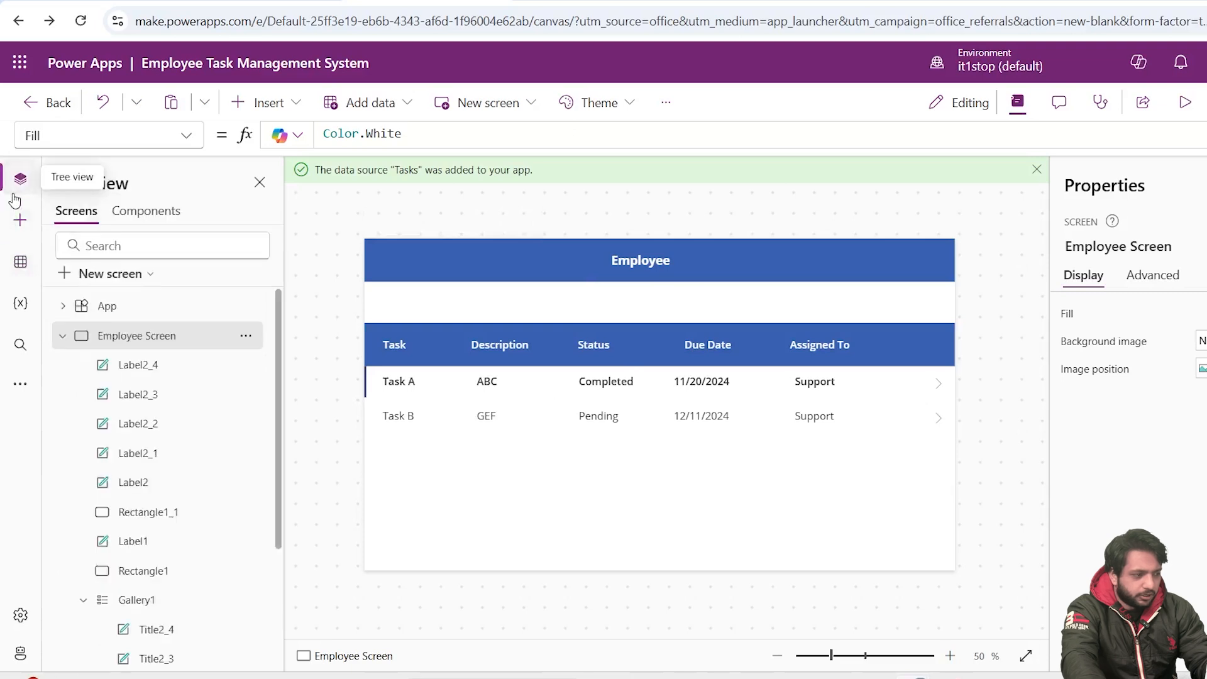
pyautogui.click(63, 344)
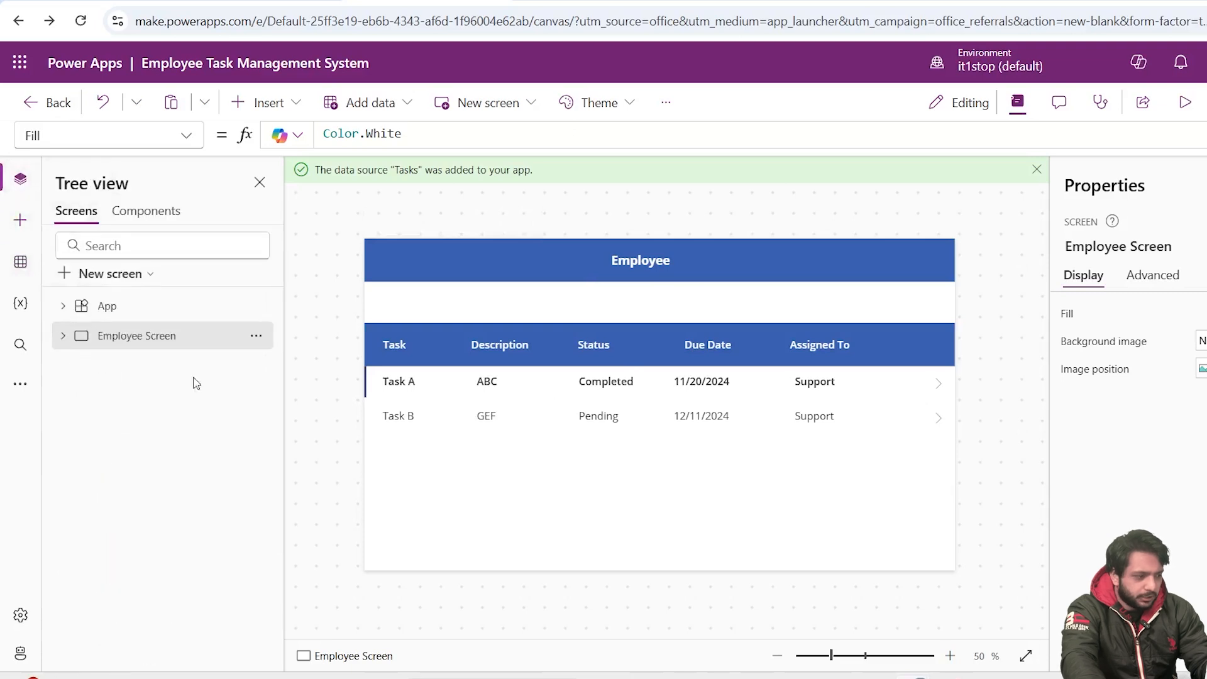
pyautogui.click(76, 274)
pyautogui.click(218, 229)
pyautogui.click(1095, 247)
pyautogui.write('Task Details')
# Give the Task Details screen a blue header bar and a copy of the Employee title label reading Task Details
pyautogui.click(20, 220)
pyautogui.click(119, 412)
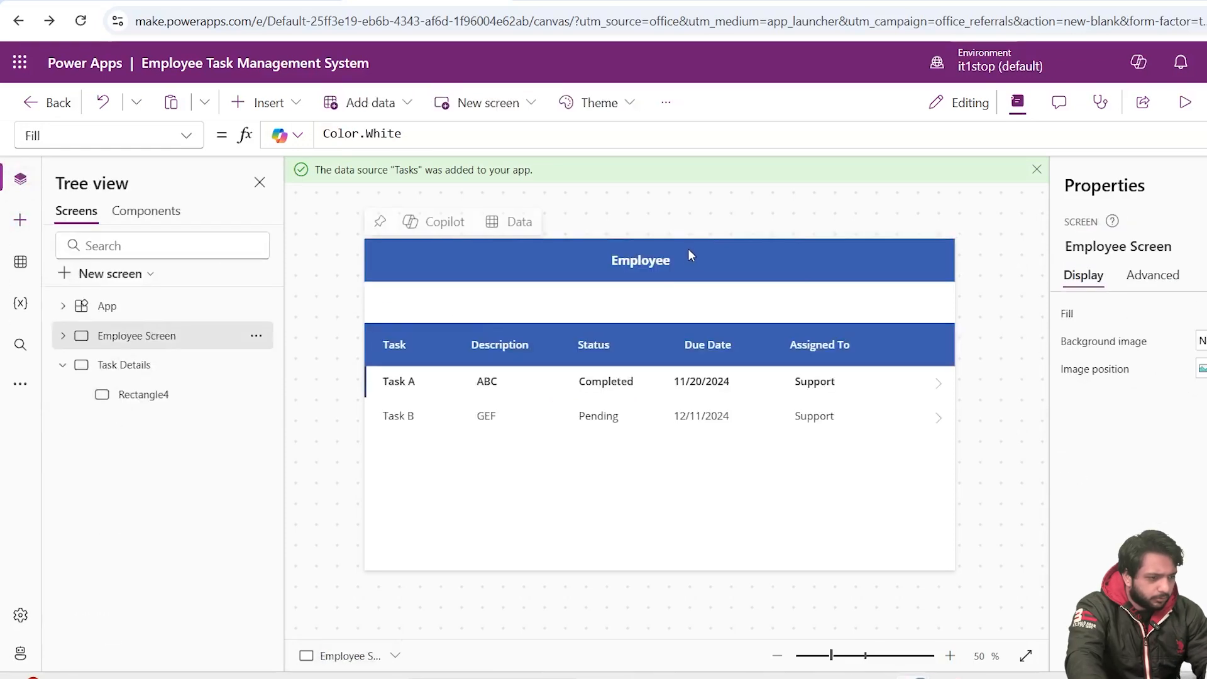
pyautogui.click(633, 261)
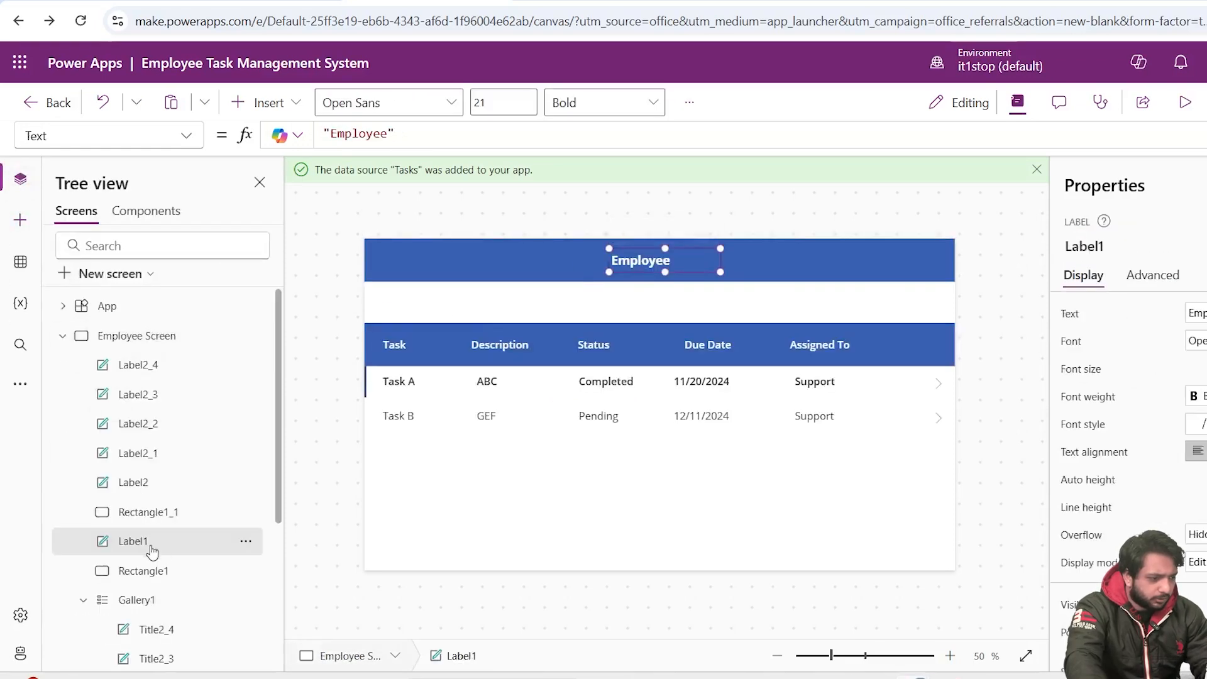
pyautogui.click(63, 336)
pyautogui.click(95, 364)
pyautogui.click(719, 256)
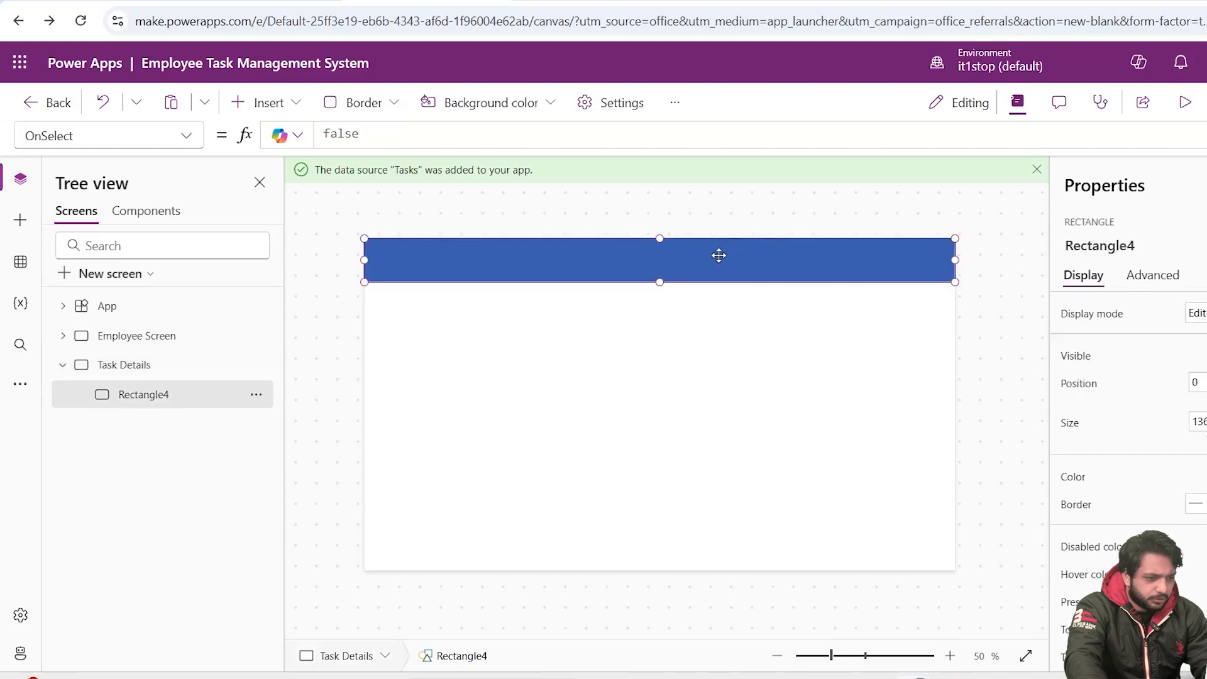
pyautogui.hotkey('ctrl', 'v')
pyautogui.click(1199, 311)
pyautogui.write('T')
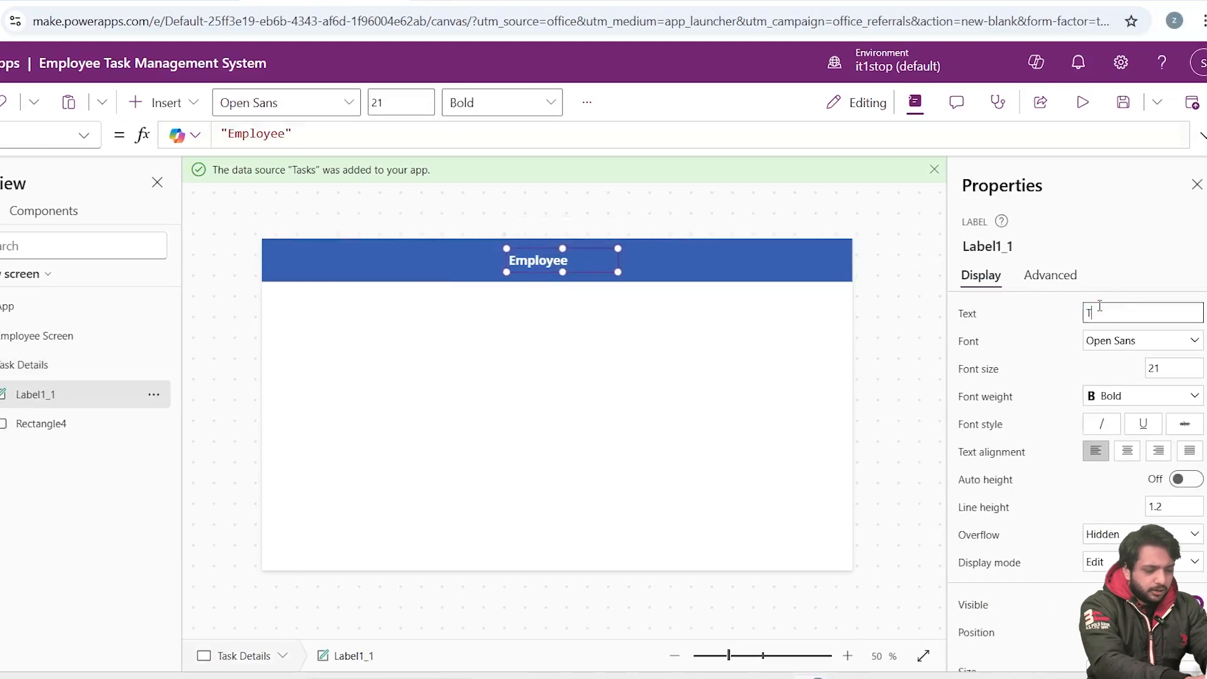
pyautogui.click(667, 378)
# Insert an edit form connected to the Tasks data source and place it below the Task Details header
pyautogui.click(0, 248)
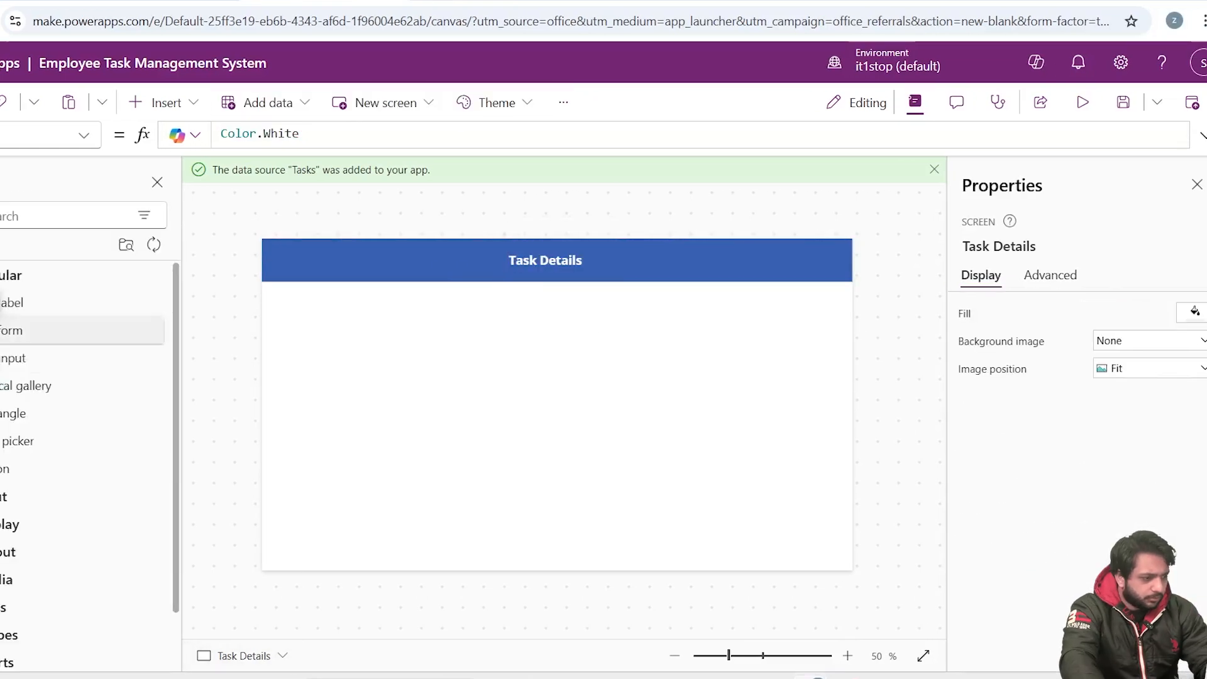
pyautogui.click(409, 396)
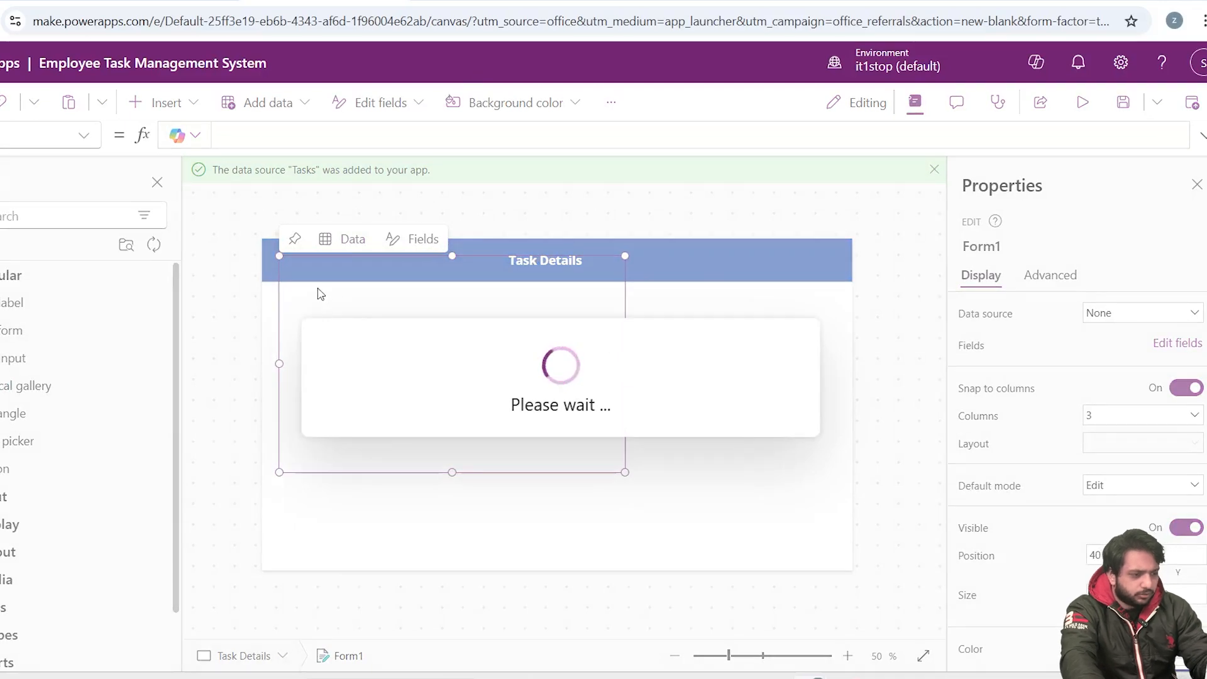
pyautogui.click(345, 263)
pyautogui.click(409, 385)
pyautogui.moveTo(374, 474); pyautogui.dragTo(364, 511)
# Add the Status field to the form
pyautogui.moveTo(481, 282)
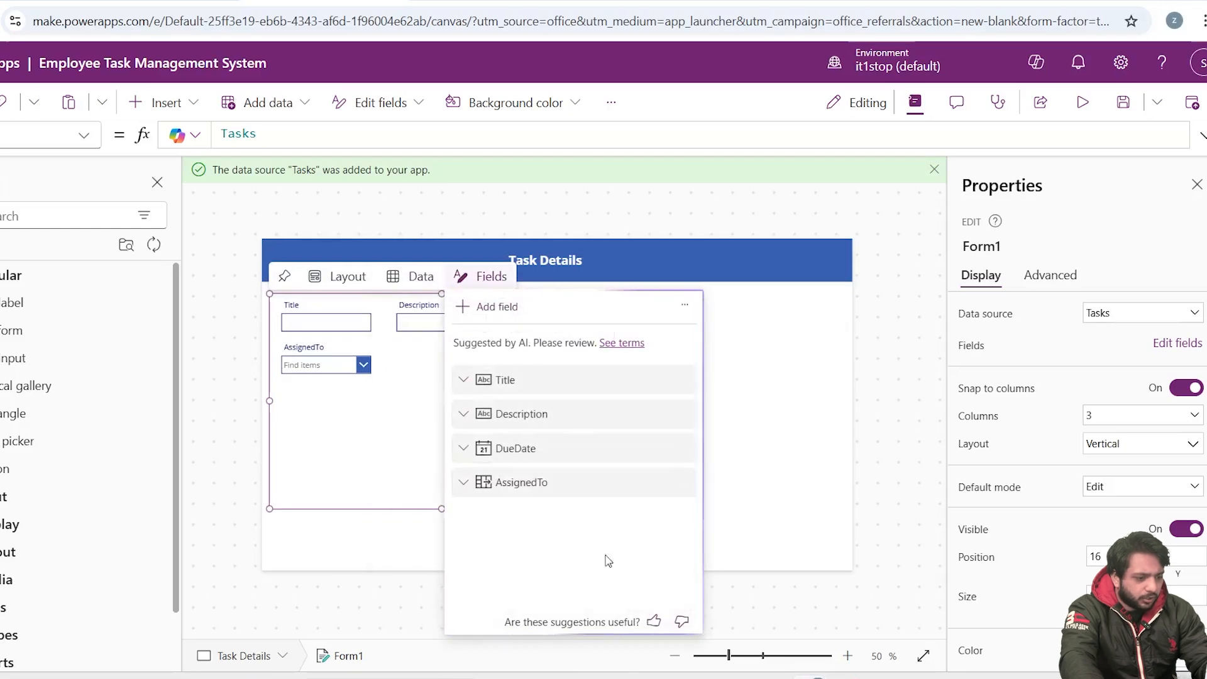
pyautogui.click(496, 306)
pyautogui.scroll(-5, 660, 478)
pyautogui.click(561, 479)
pyautogui.click(581, 641)
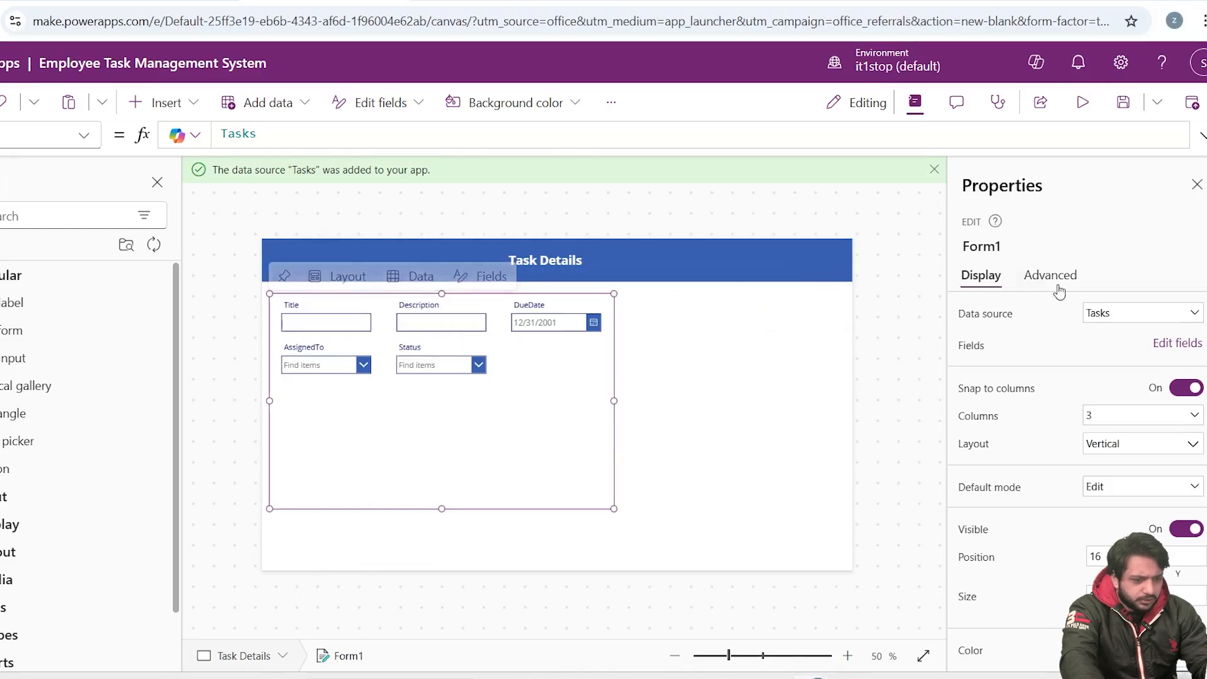
# Set the form's Item property to LookUp(Tasks,ID=Gallery1.Selected.ID)
pyautogui.click(1053, 278)
pyautogui.scroll(-5, 999, 459)
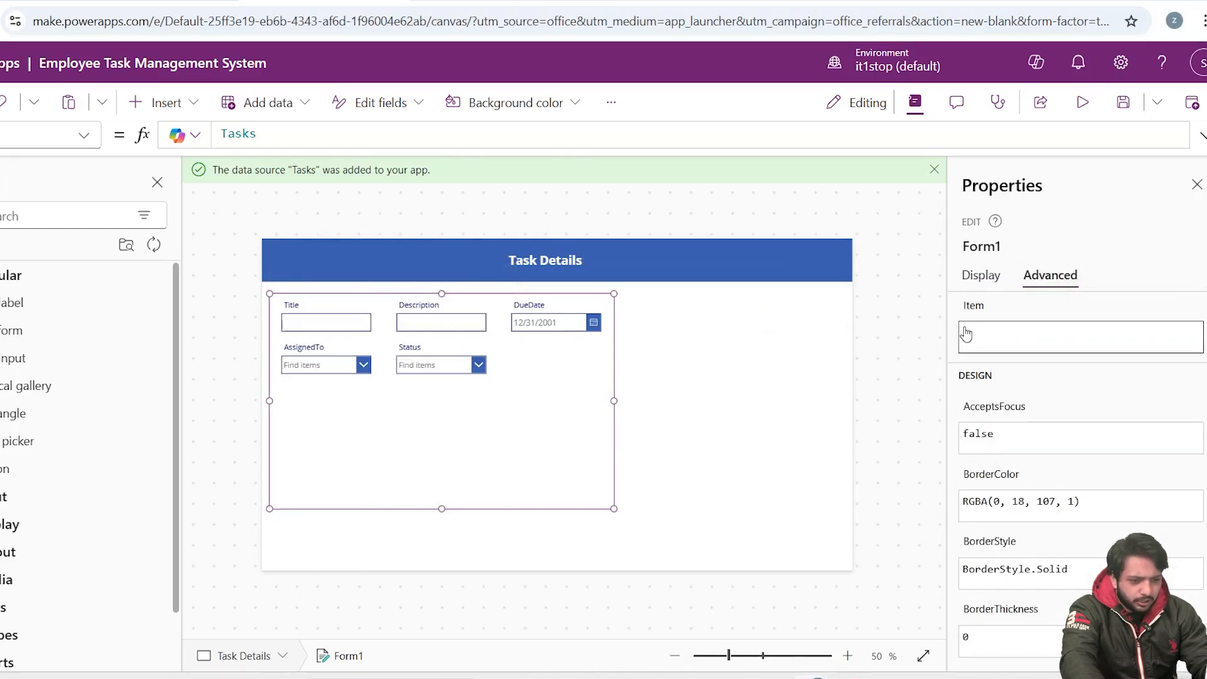
pyautogui.click(967, 333)
pyautogui.write('LookUp(tasks,ID=Gallery1.Selected.id')
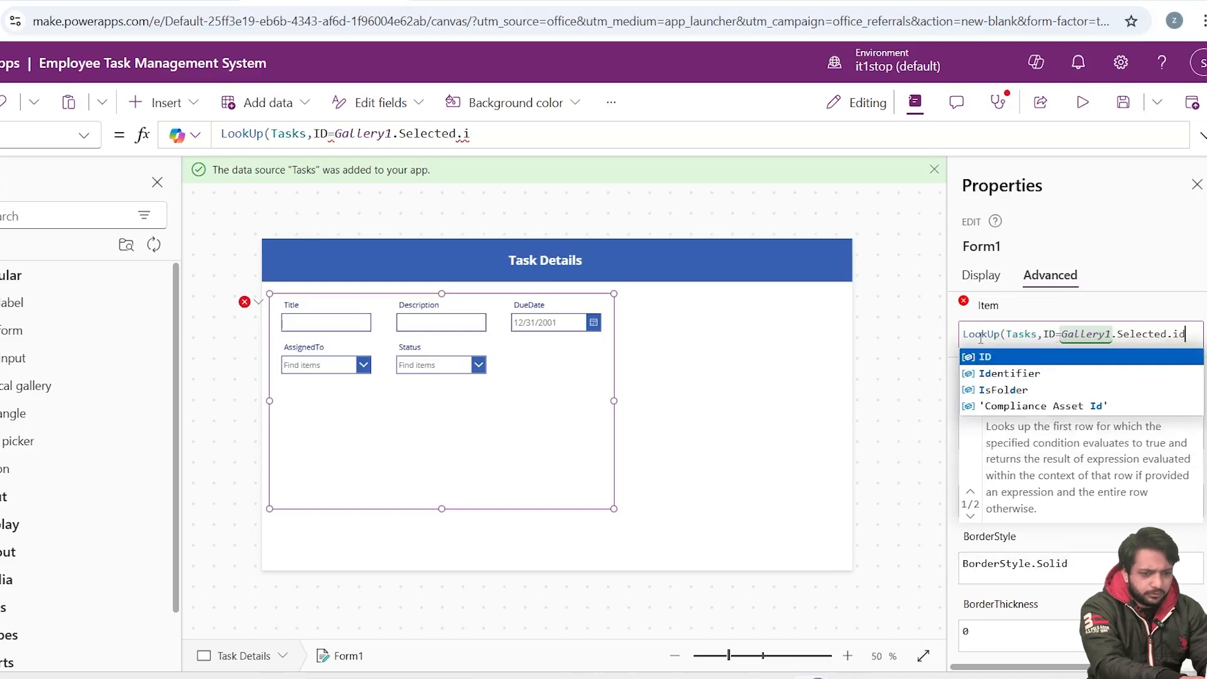
pyautogui.write(')')
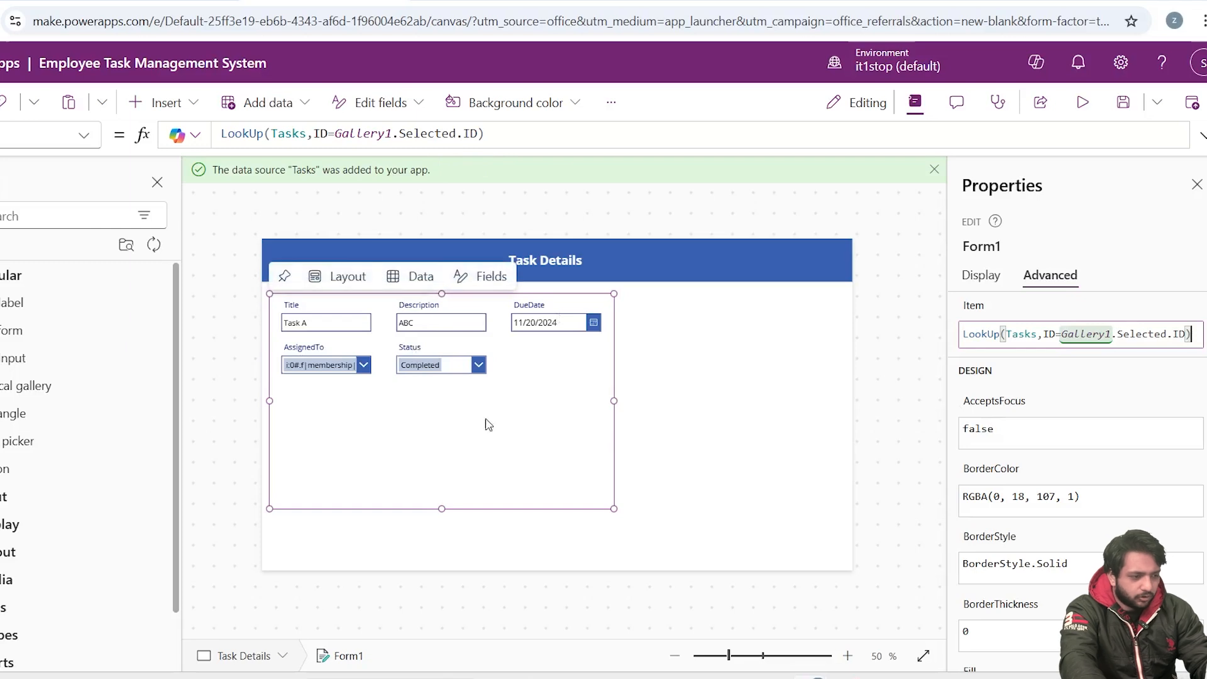
# Set the form's OnSuccess action to Notify("Task Saved Successfully",NotificationType.Success,1000)
pyautogui.scroll(-3, 1062, 364)
pyautogui.scroll(10, 993, 525)
pyautogui.click(1000, 535)
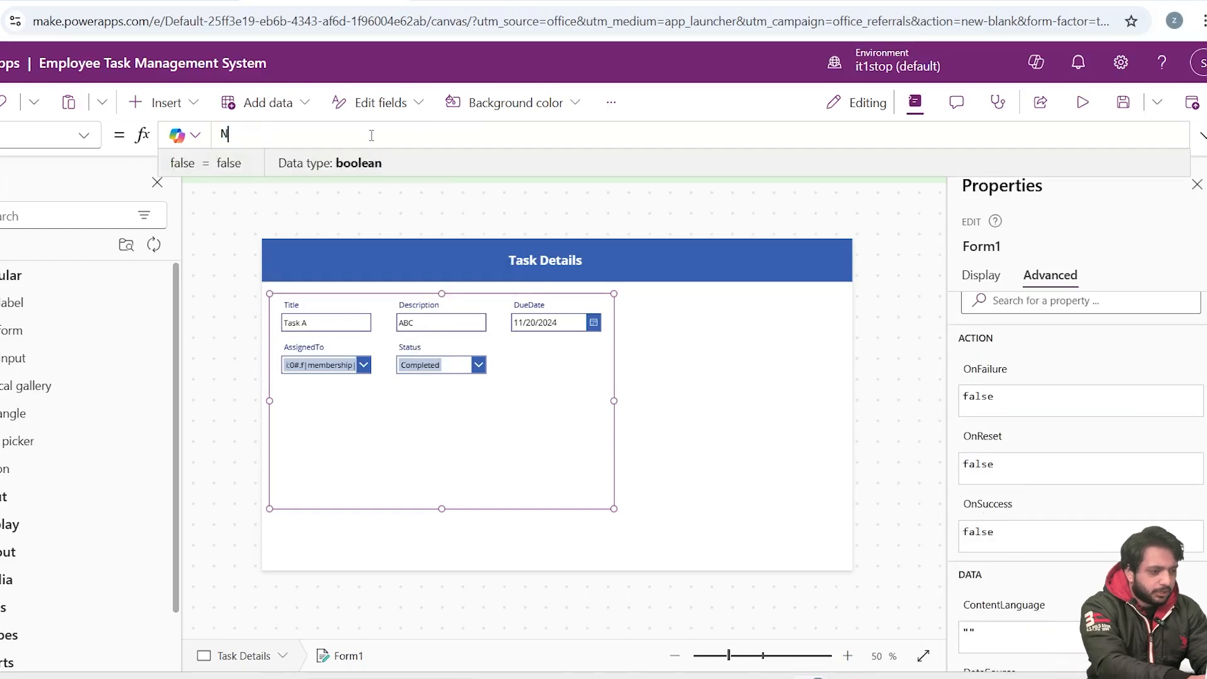
pyautogui.write('Notify("Task Saved Succe')
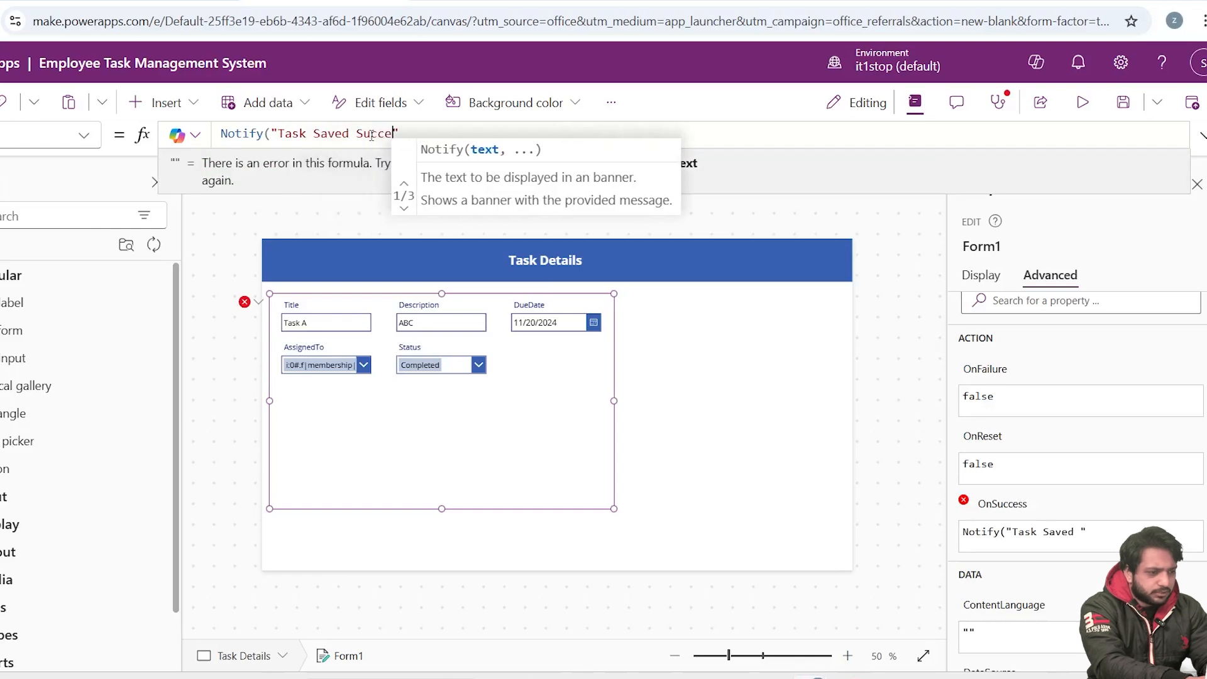
pyautogui.write('ssfully",NotificationType.Success')
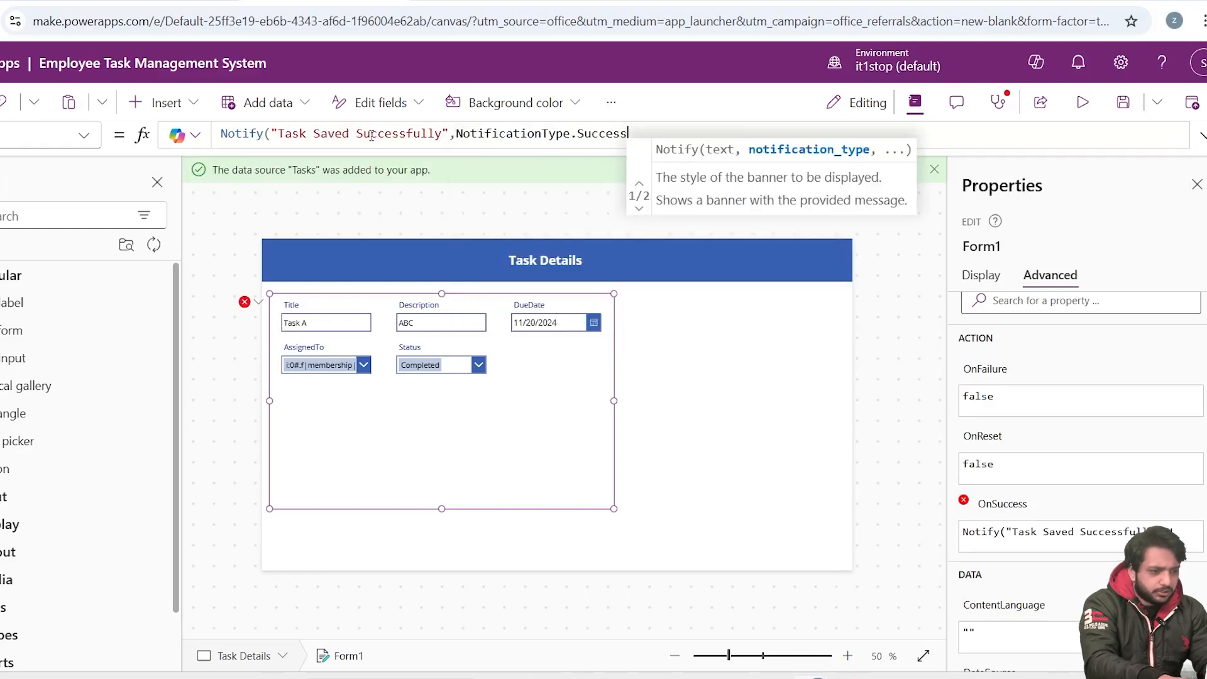
pyautogui.write(',1000)')
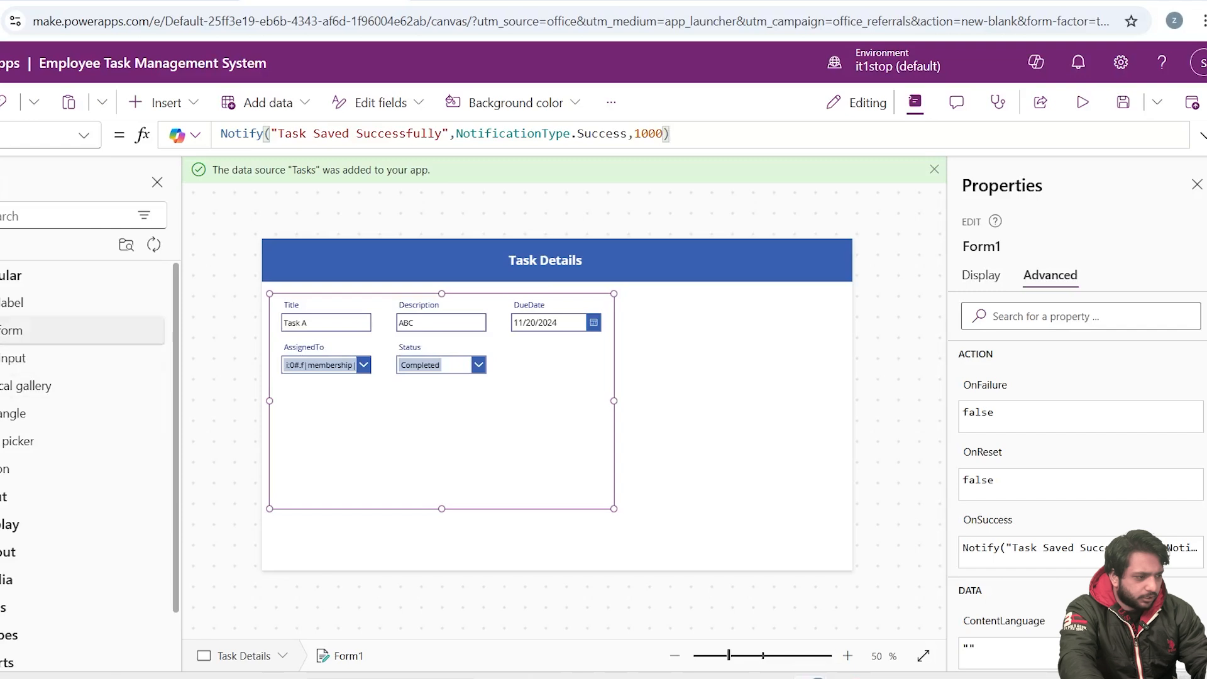
# Insert a button below the form's fields and set its text to Submit
pyautogui.click(8, 469)
pyautogui.moveTo(313, 263); pyautogui.dragTo(432, 401)
pyautogui.write('Submit')
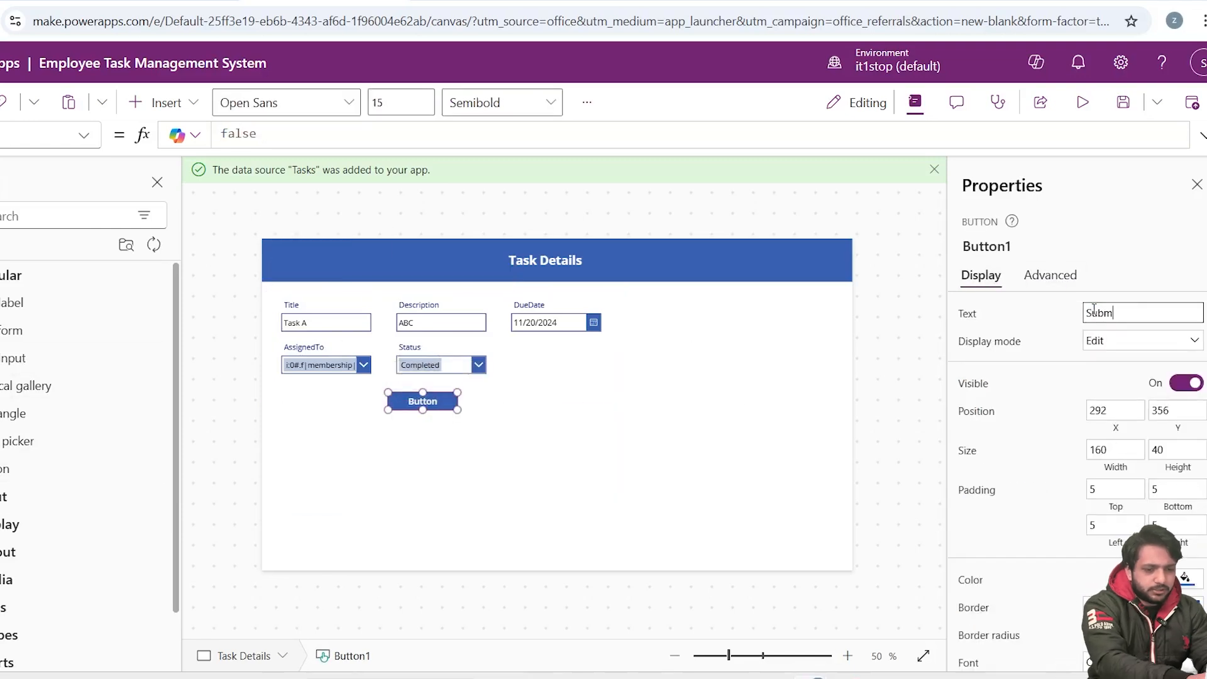
# Set the Submit button's OnSelect to SubmitForm(Form1), ResetForm(Form1) and navigation to 'Employee Screen'
pyautogui.click(1076, 282)
pyautogui.press('Escape')
pyautogui.hotkey('ctrl', 'a')
pyautogui.write('SubmitForm')
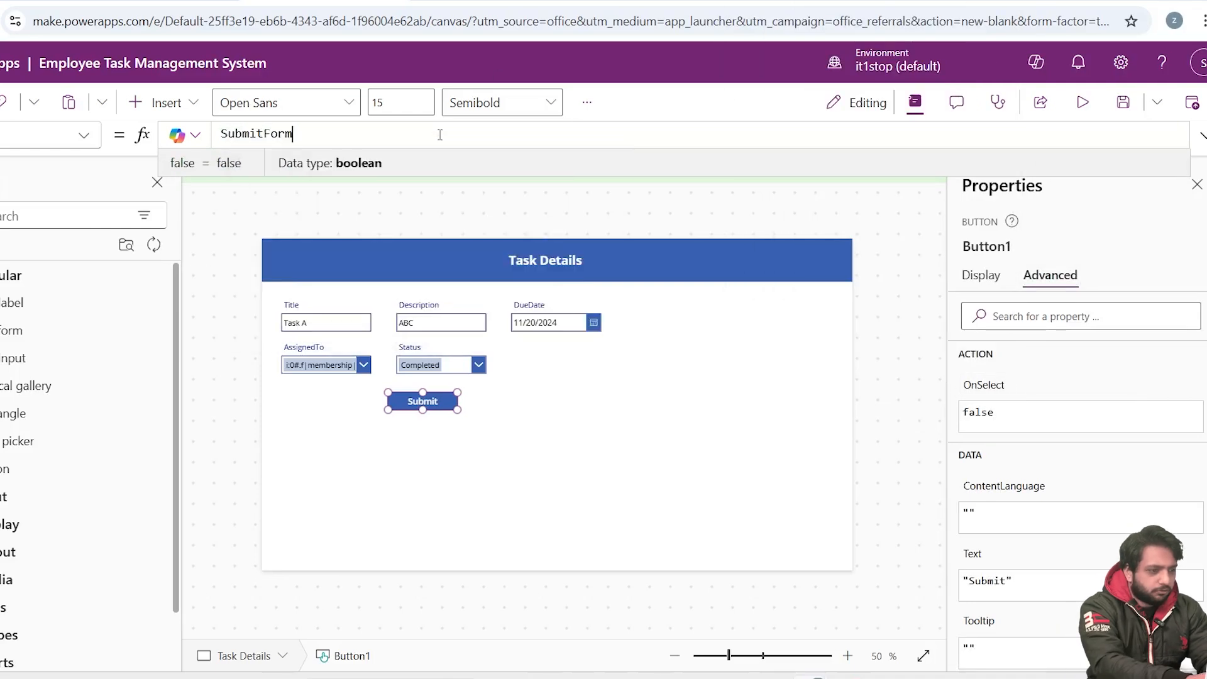
pyautogui.write('(form1);')
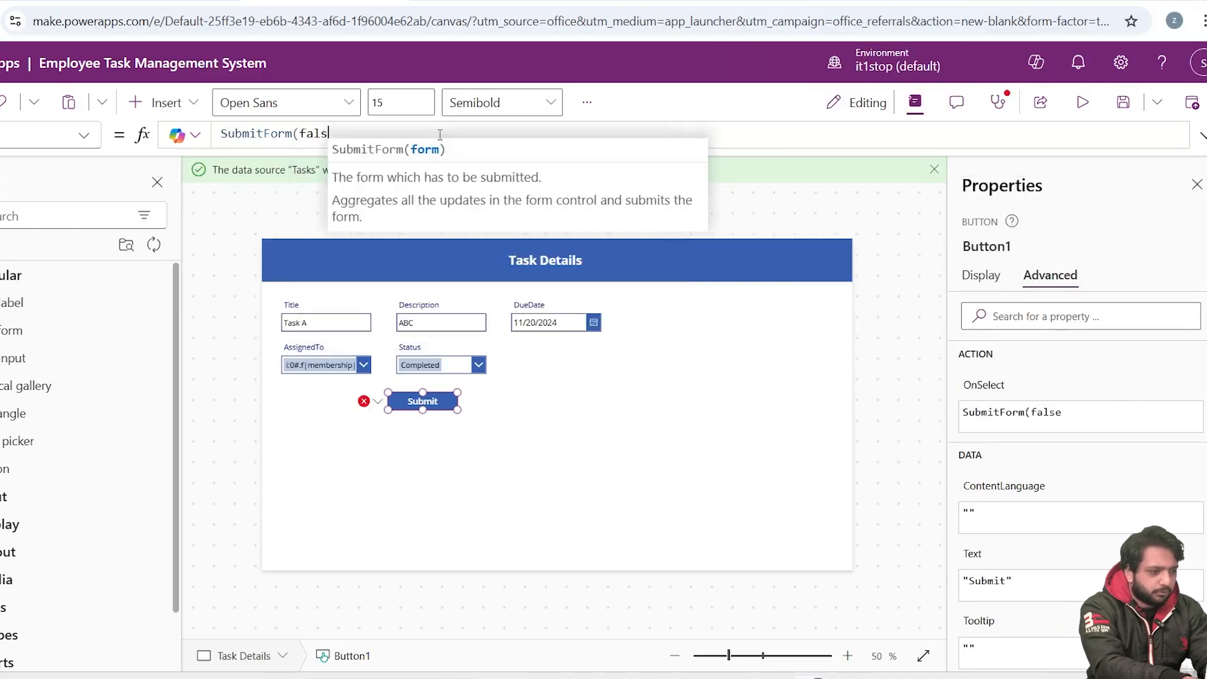
pyautogui.hotkey('shift', 'Return')
pyautogui.write('Reset')
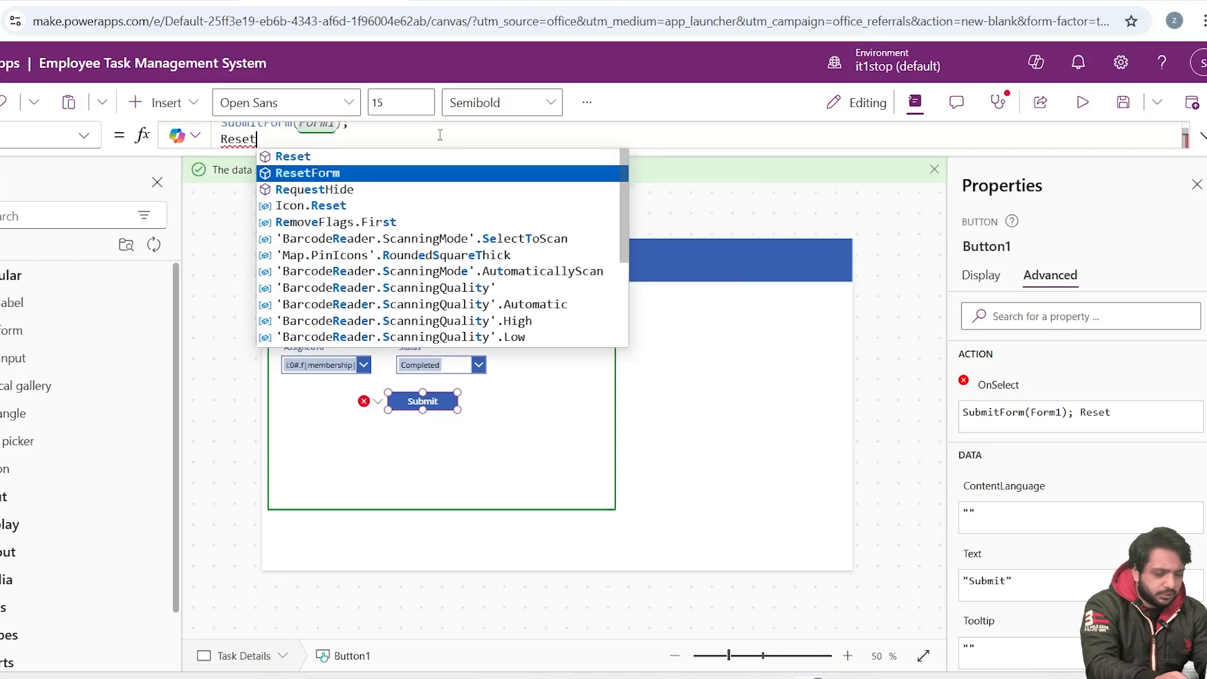
pyautogui.press('Tab')
pyautogui.write('(Form1);')
pyautogui.hotkey('shift', 'Return')
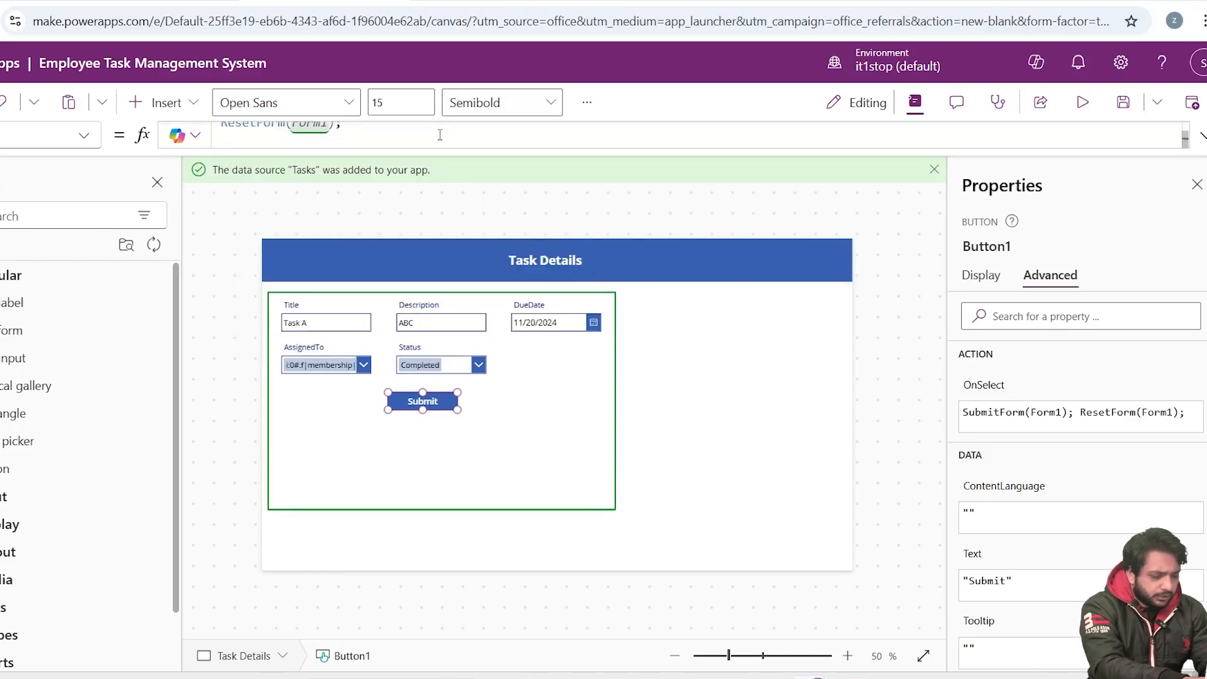
pyautogui.write('Navigate(')
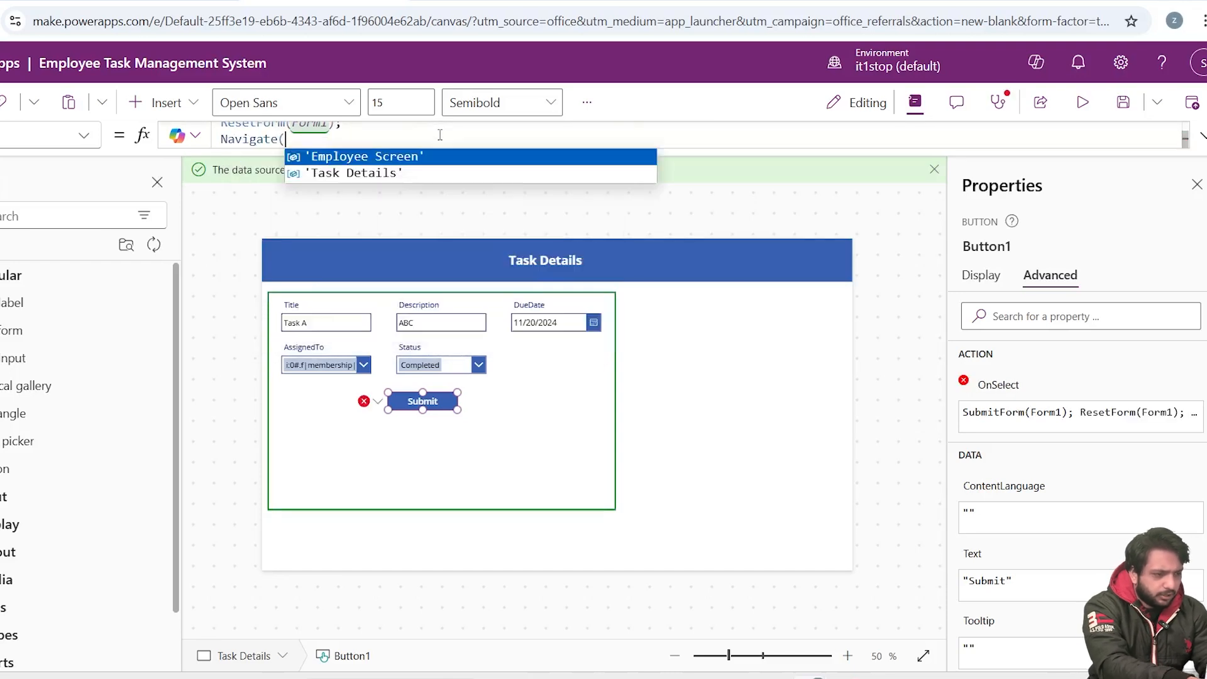
pyautogui.press('Tab')
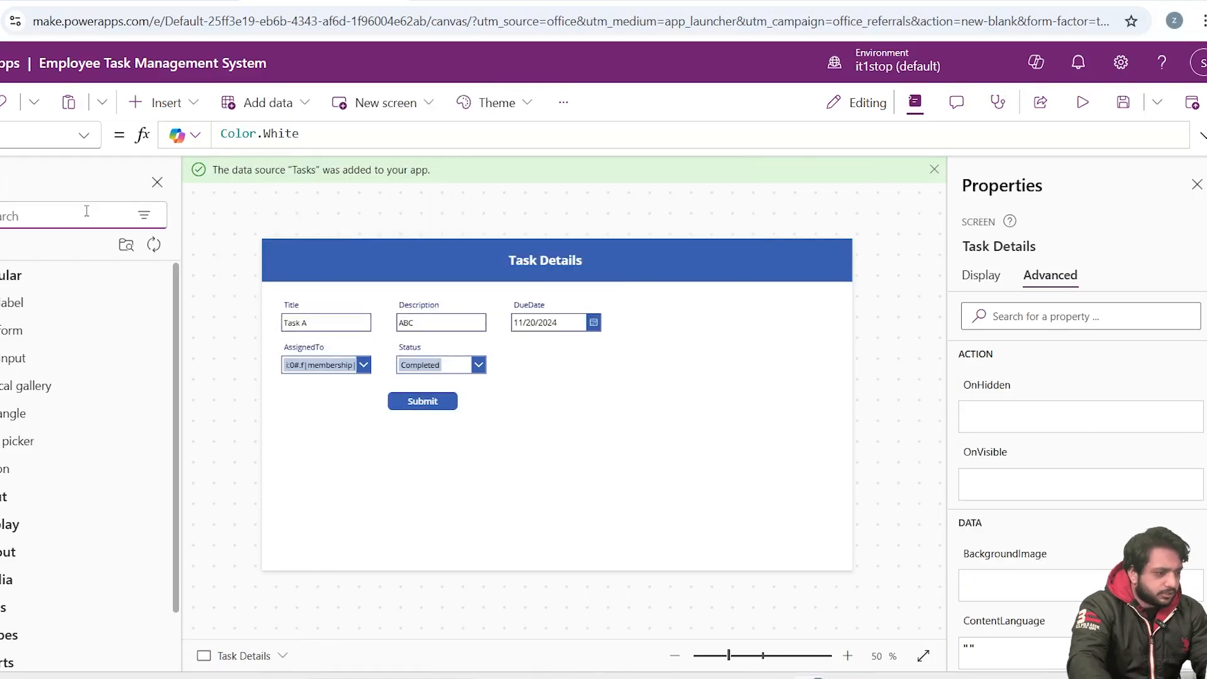
# Insert a Back arrow icon in the Task Details header and set its OnSelect to Navigate('Employee Screen');
pyautogui.write('back')
pyautogui.moveTo(105, 302); pyautogui.dragTo(393, 256)
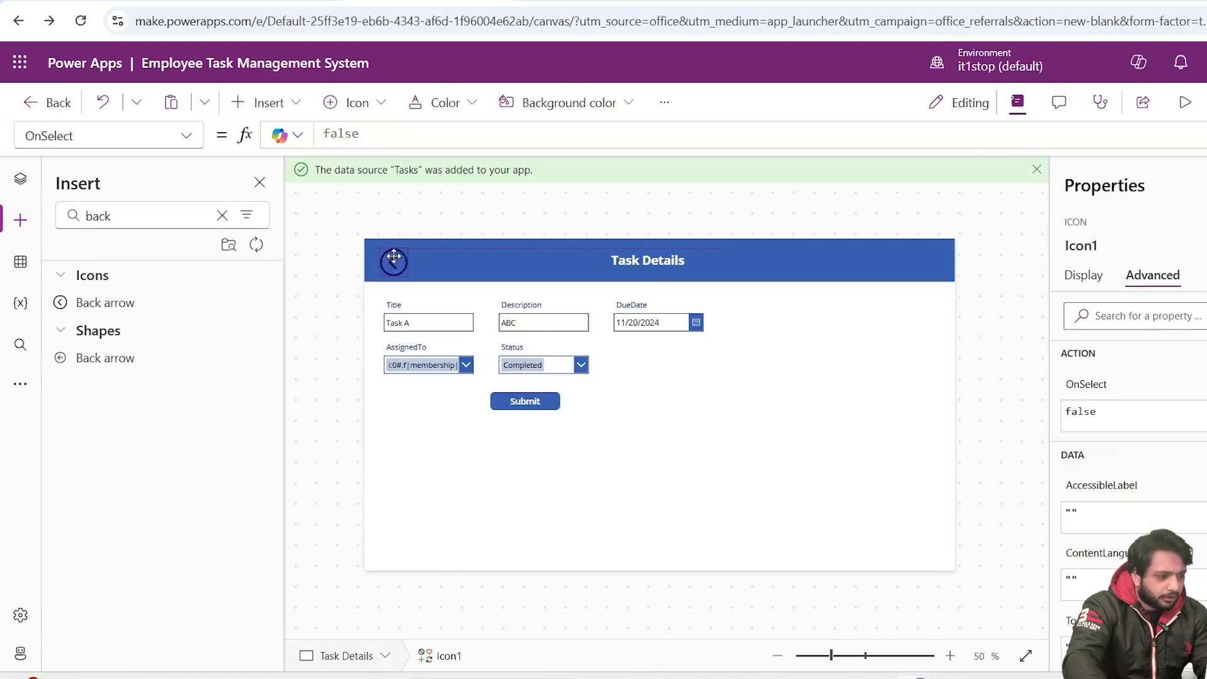
pyautogui.click(979, 431)
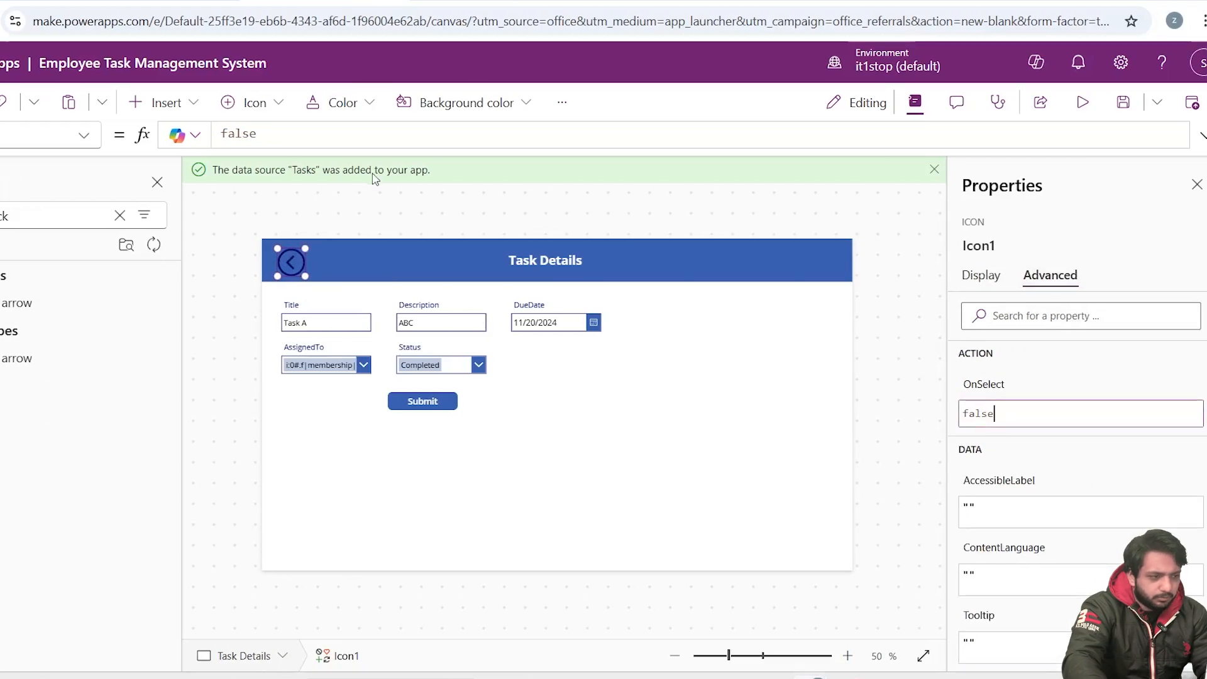
pyautogui.click(366, 136)
pyautogui.write('Navigate(em')
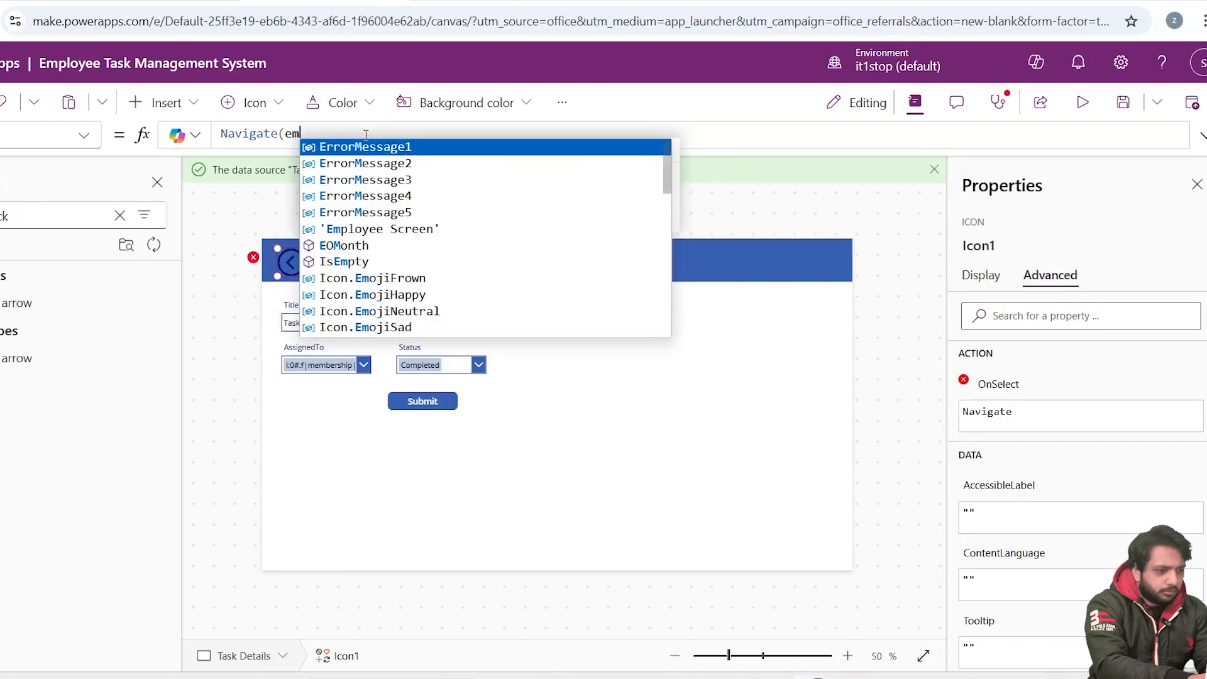
pyautogui.click(379, 229)
pyautogui.write(');')
# Set the back arrow's color to white and run its action to go to the Employee Screen
pyautogui.click(981, 276)
pyautogui.scroll(-3, 1143, 476)
pyautogui.click(1143, 448)
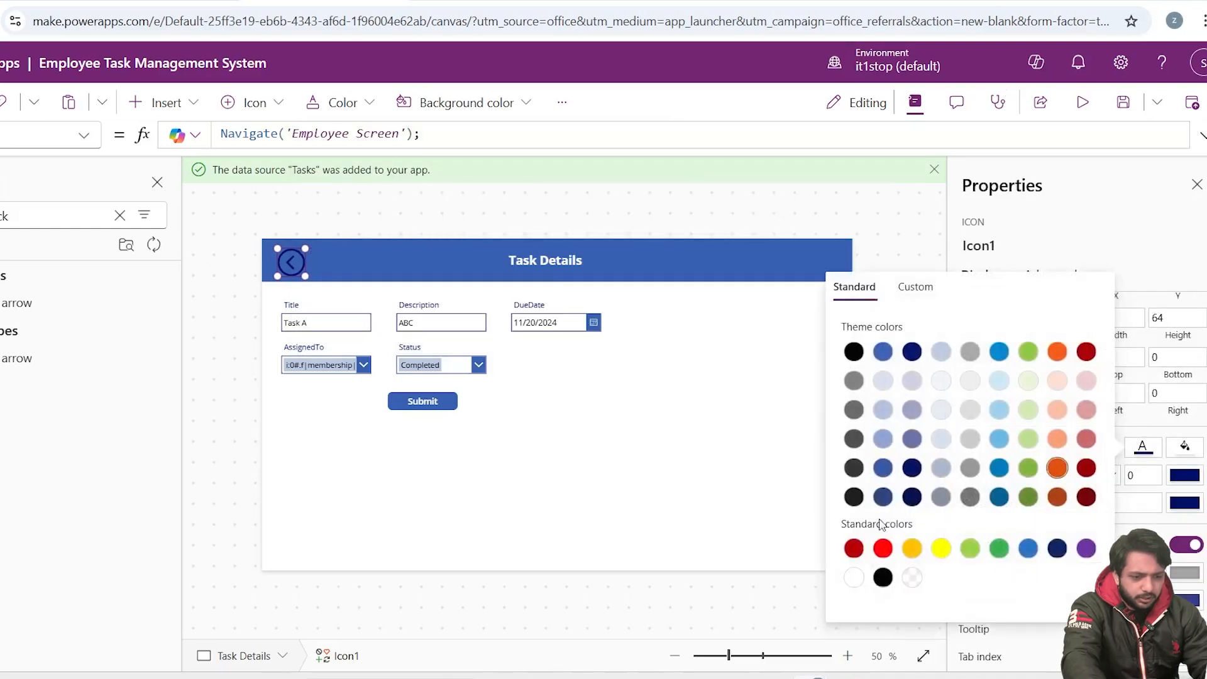
pyautogui.click(854, 578)
pyautogui.click(399, 216)
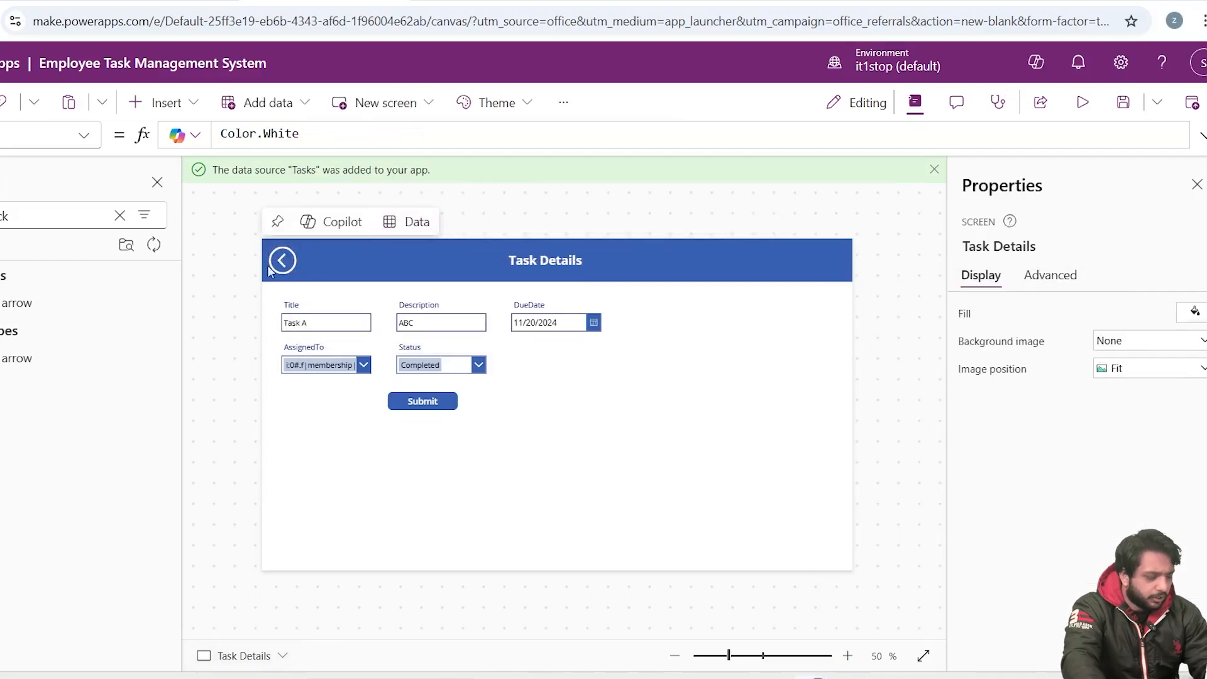
pyautogui.keyDown('alt'); pyautogui.click(282, 260); pyautogui.keyUp('alt')
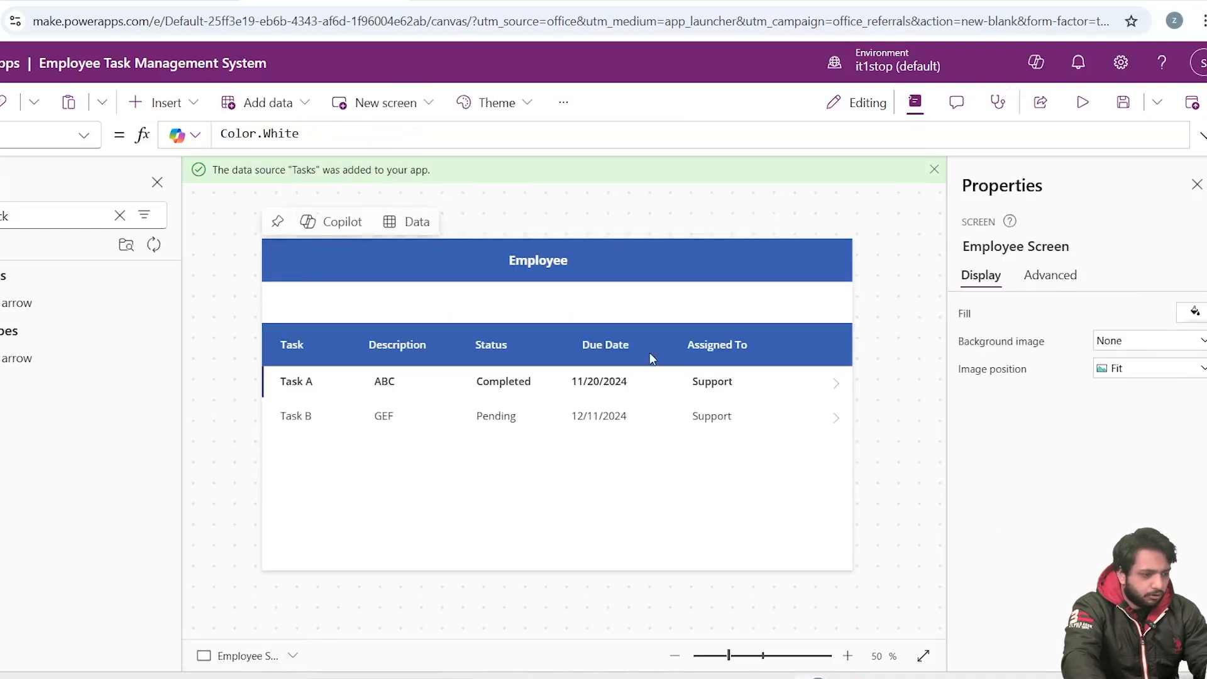
# Insert an Add icon into the blank strip between the Employee header and the right end of the column header bar
pyautogui.write('add')
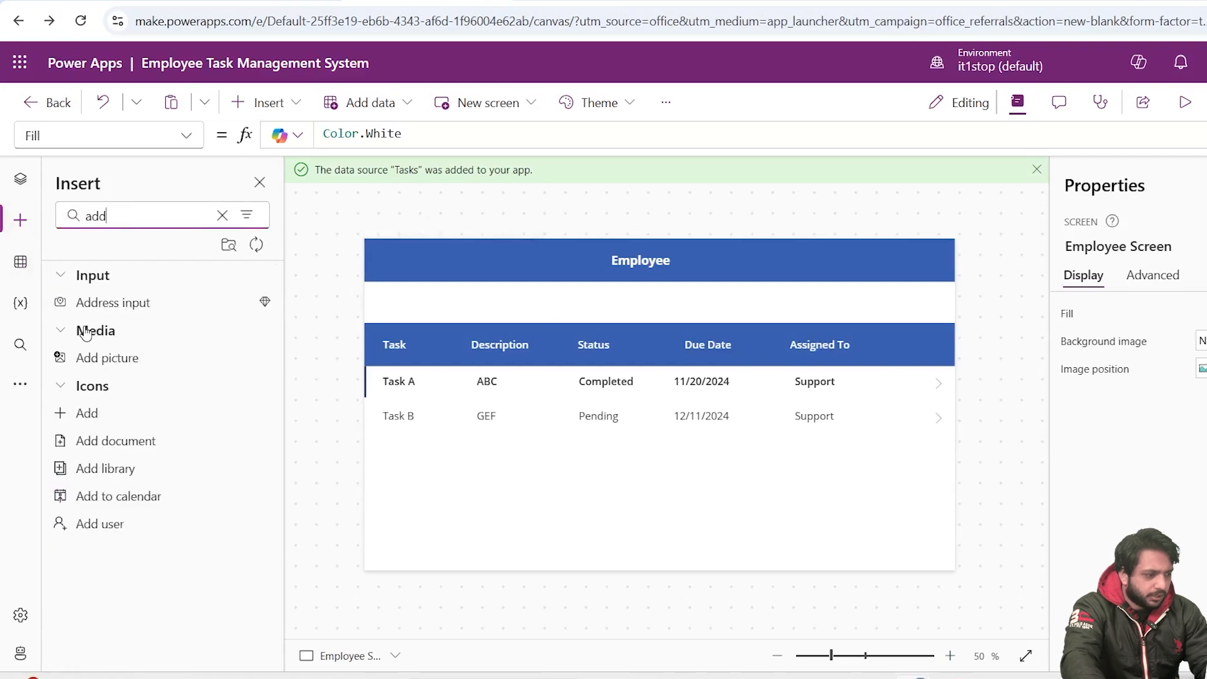
pyautogui.click(112, 413)
pyautogui.moveTo(396, 280); pyautogui.dragTo(916, 302)
# Set the Add icon's OnSelect to Set(varform,"New"); followed by Navigate to 'Task Details'
pyautogui.click(1153, 276)
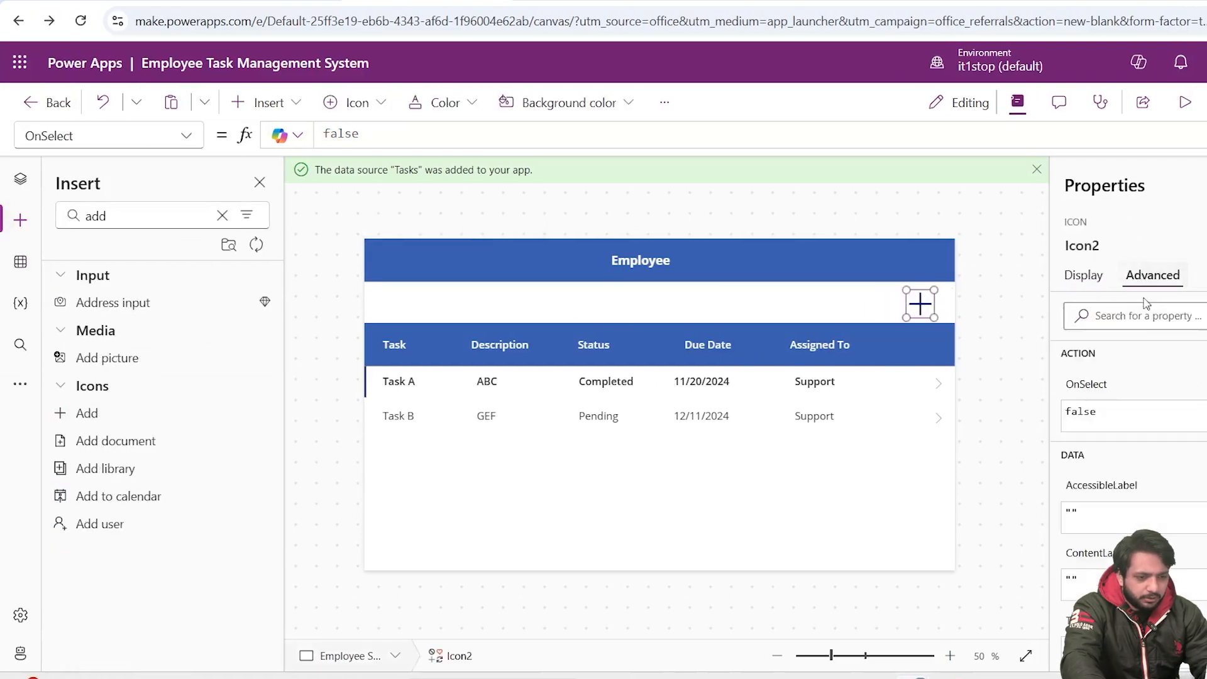
pyautogui.click(380, 143)
pyautogui.hotkey('ctrl', 'a')
pyautogui.write('Set(varform,""')
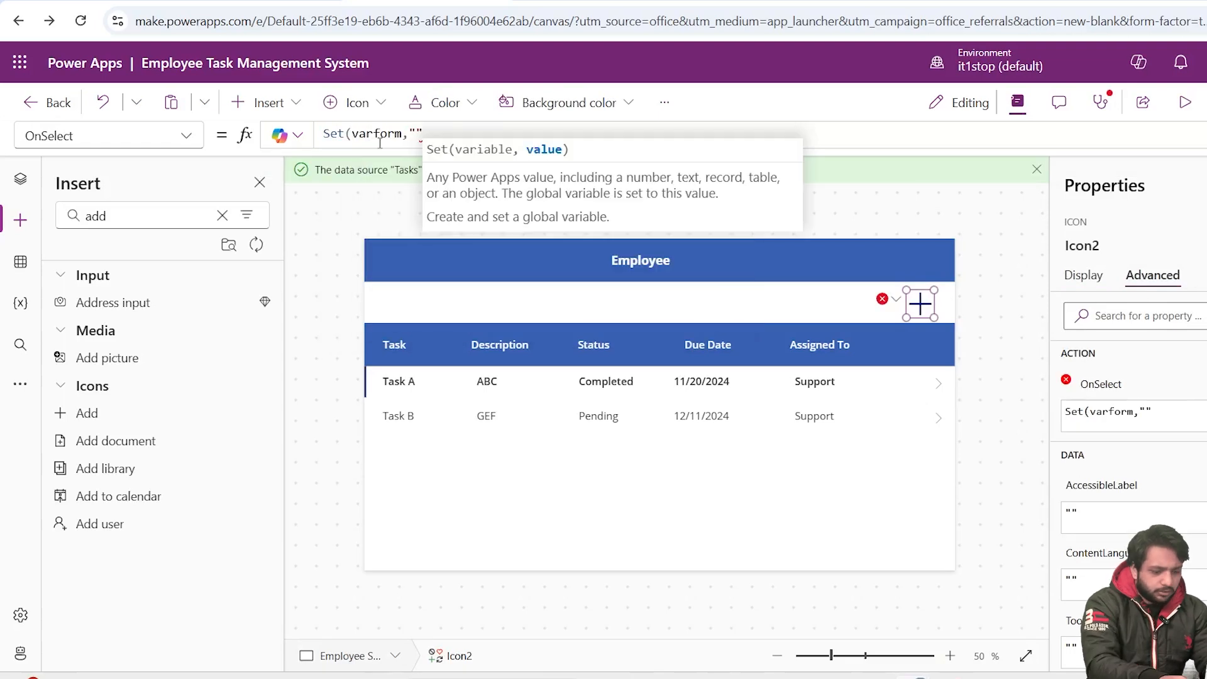
pyautogui.press('Left')
pyautogui.write('MNew')
pyautogui.press('Left')
pyautogui.press('Left')
pyautogui.press('Left')
pyautogui.press('BackSpace')
pyautogui.press('Right')
pyautogui.press('Right')
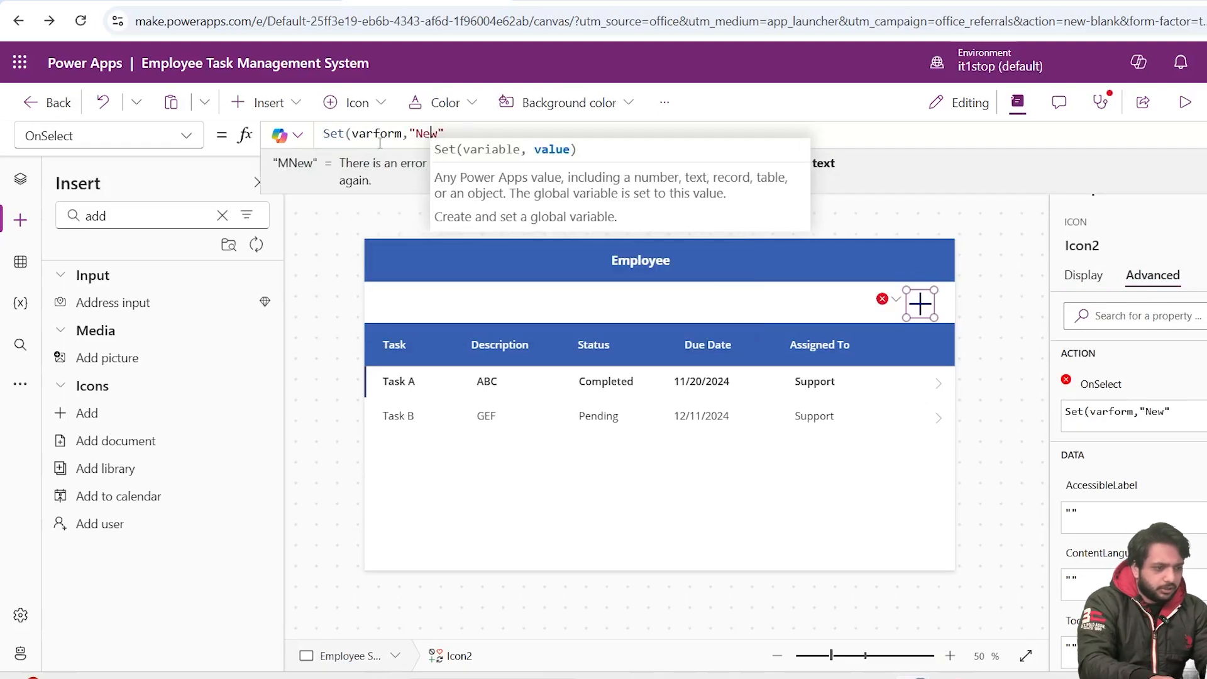
pyautogui.press('End')
pyautogui.write(');')
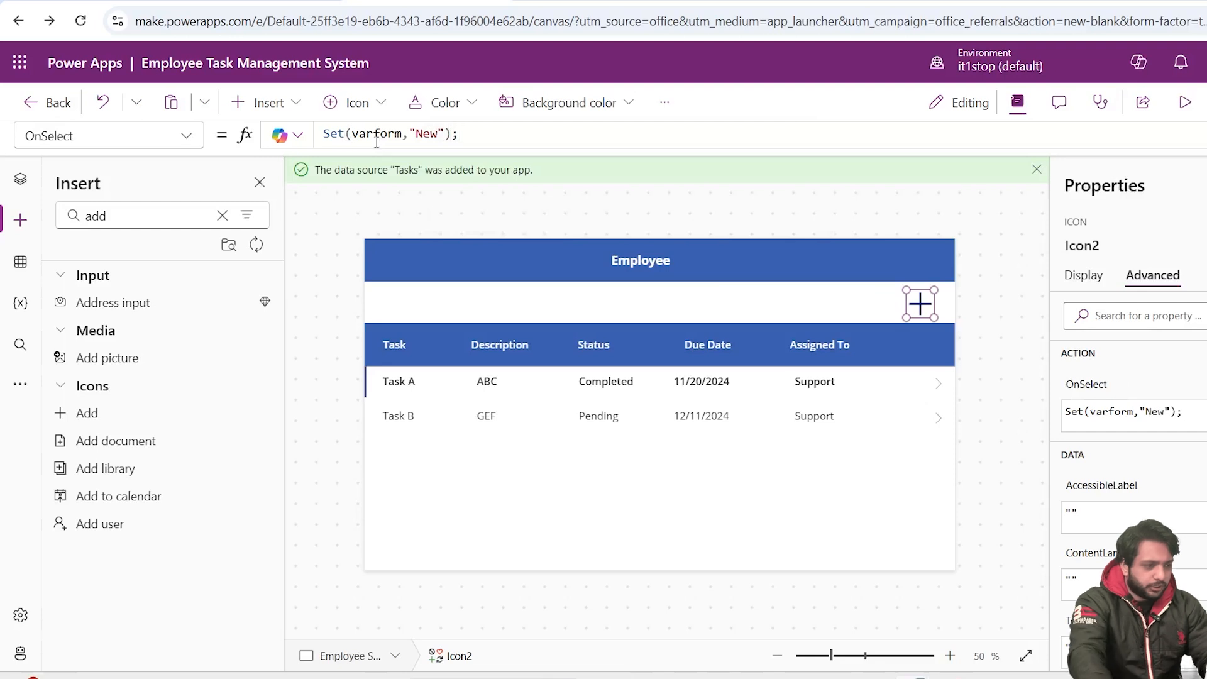
pyautogui.hotkey('shift', 'Return')
pyautogui.write("Navigate('Task Details'")
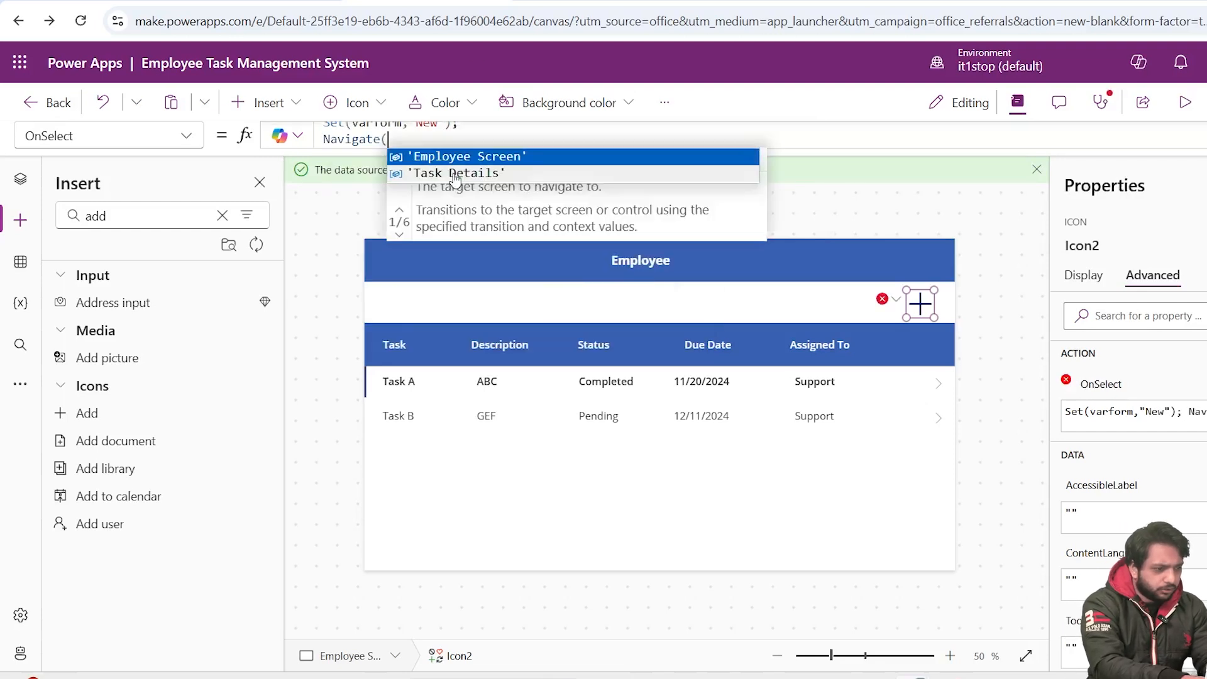
# Extend the gallery arrow's OnSelect after Select(Parent) with Set(varform,"Edit"); and Navigate to 'Task Details'
pyautogui.click(943, 386)
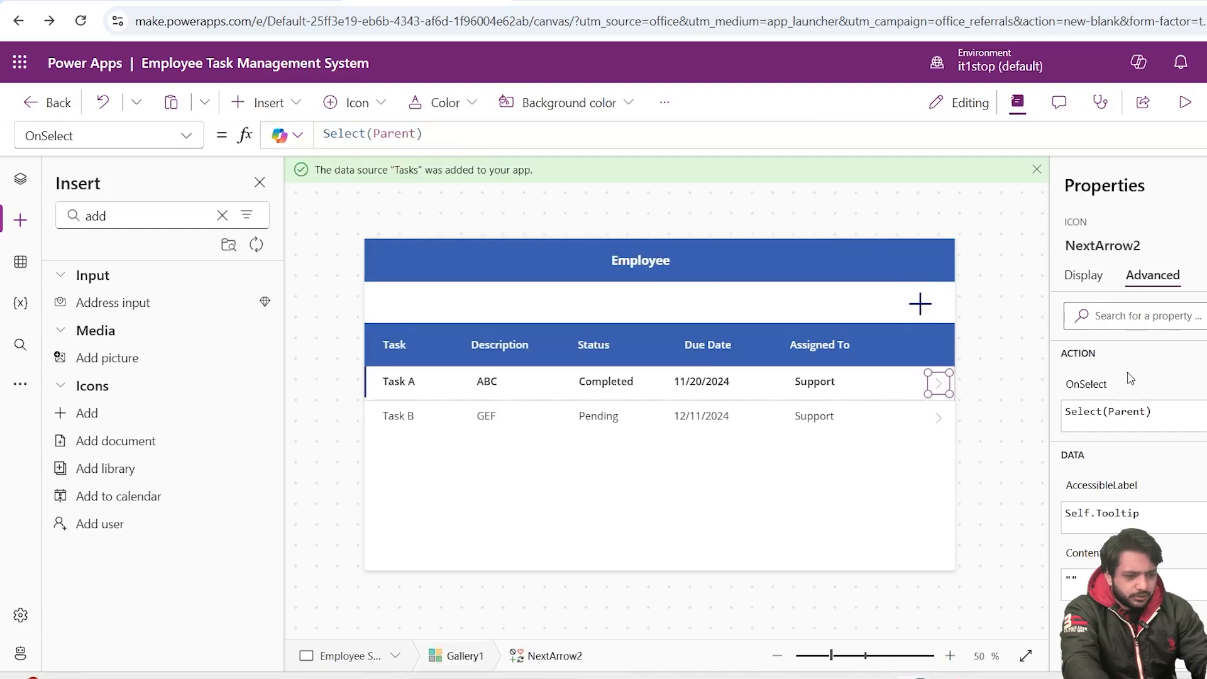
pyautogui.click(259, 147)
pyautogui.write(';')
pyautogui.hotkey('shift', 'Return')
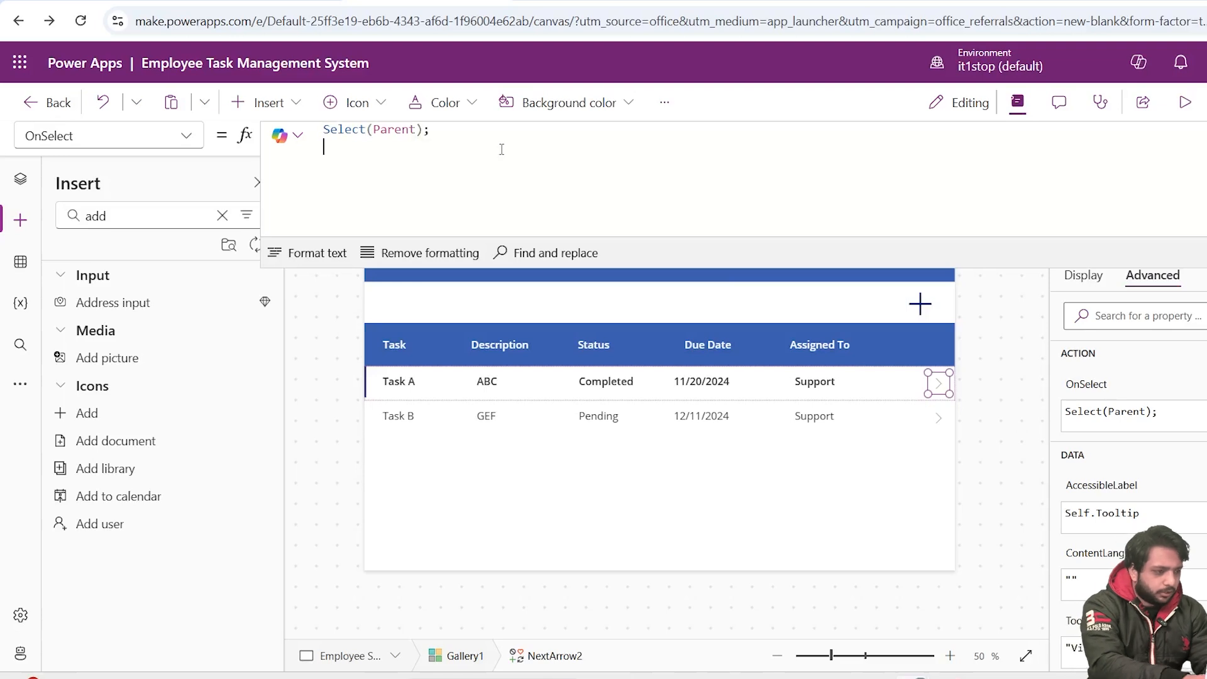
pyautogui.write('Set(varform')
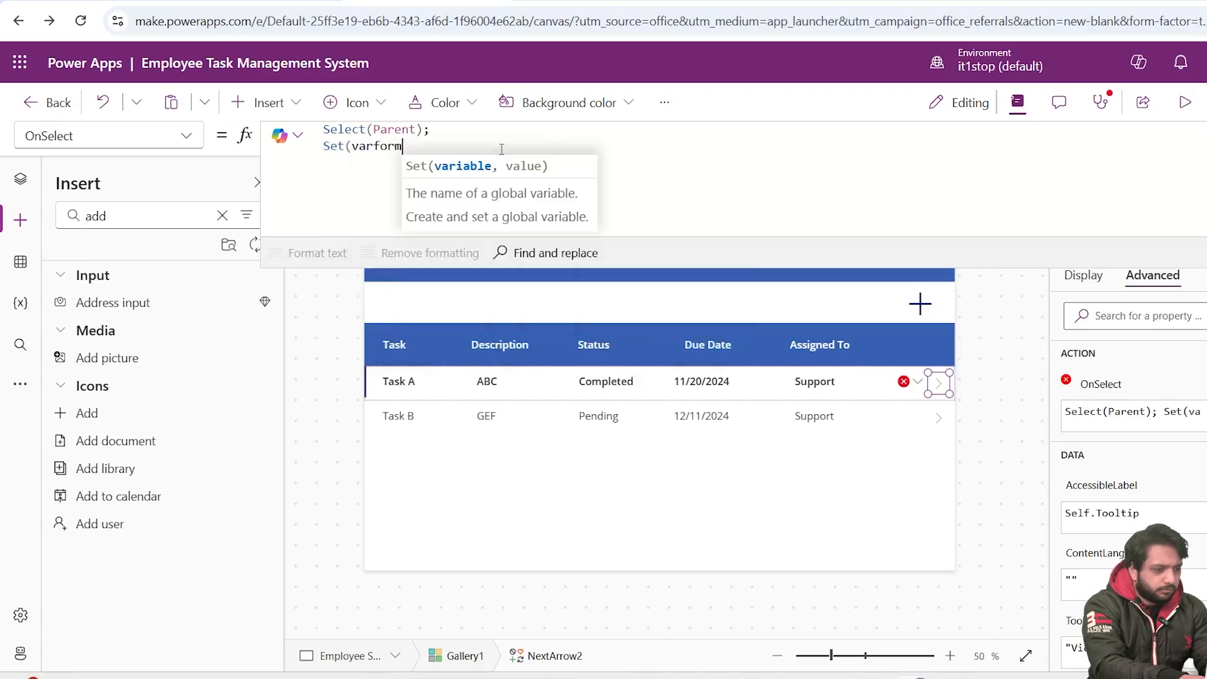
pyautogui.write(',"Edit");')
pyautogui.hotkey('shift', 'Return')
pyautogui.write('Navigate(')
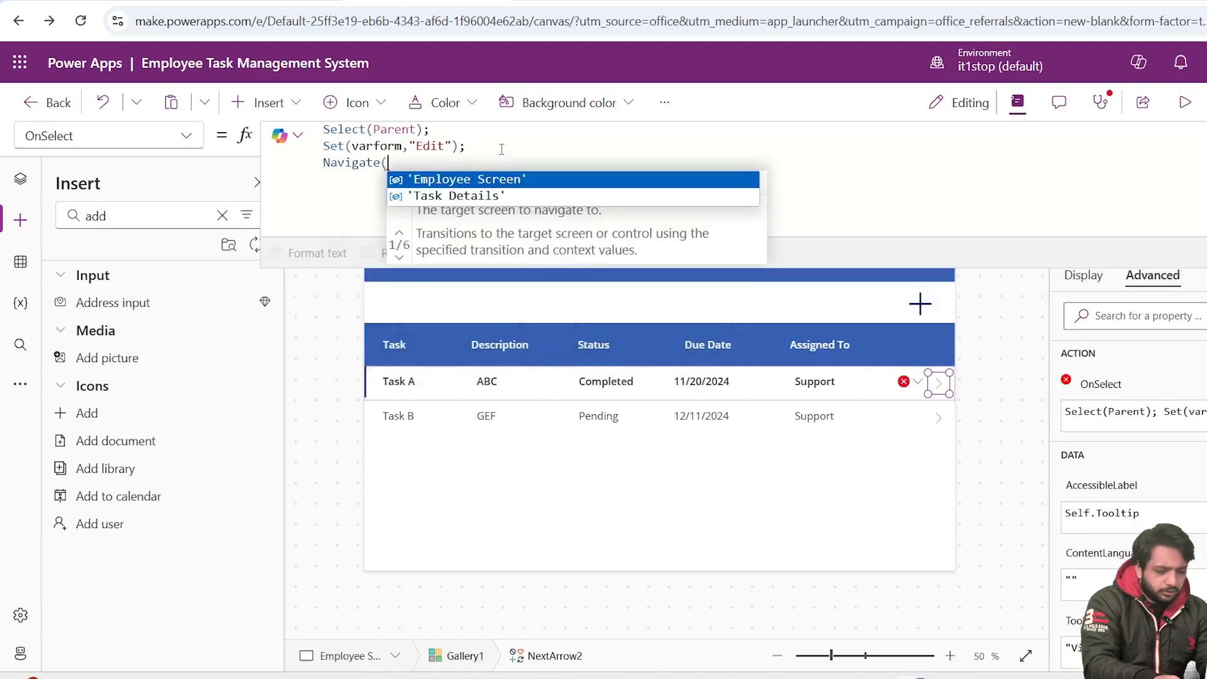
pyautogui.press('Down')
pyautogui.press('Tab')
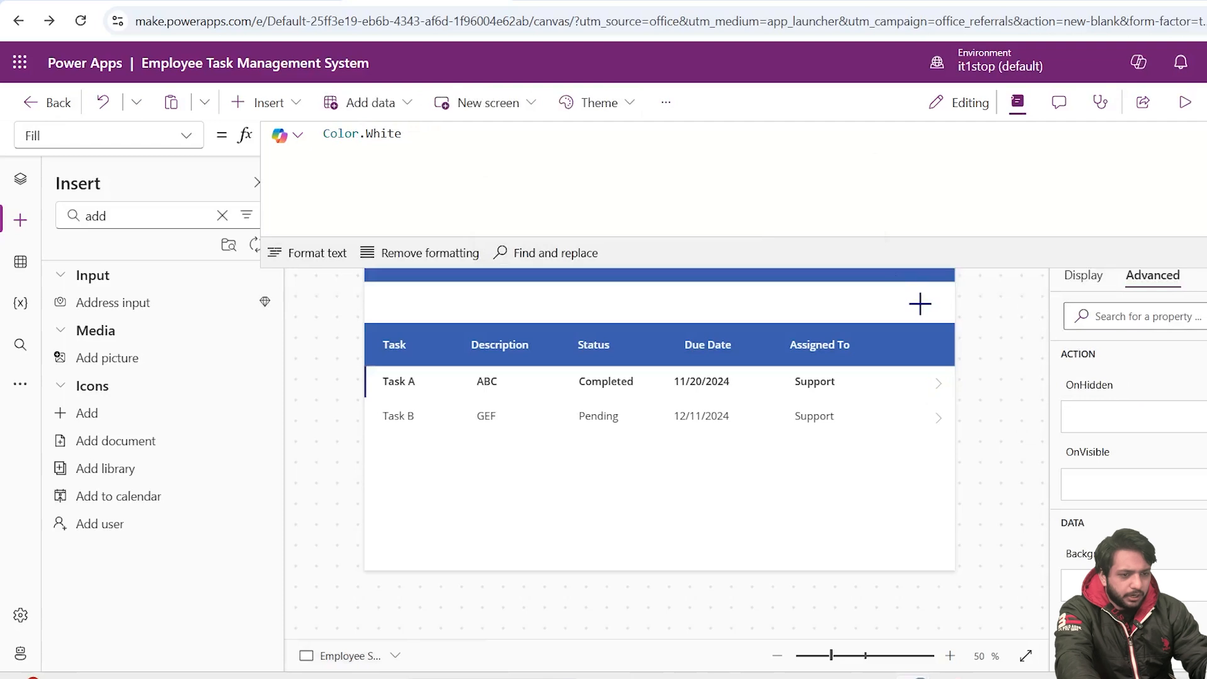
# Set the Task Details form's DefaultMode to If(varform="New",FormMode.New,varform="Edit",FormMode.Edit) and dismiss the data source notification
pyautogui.click(20, 179)
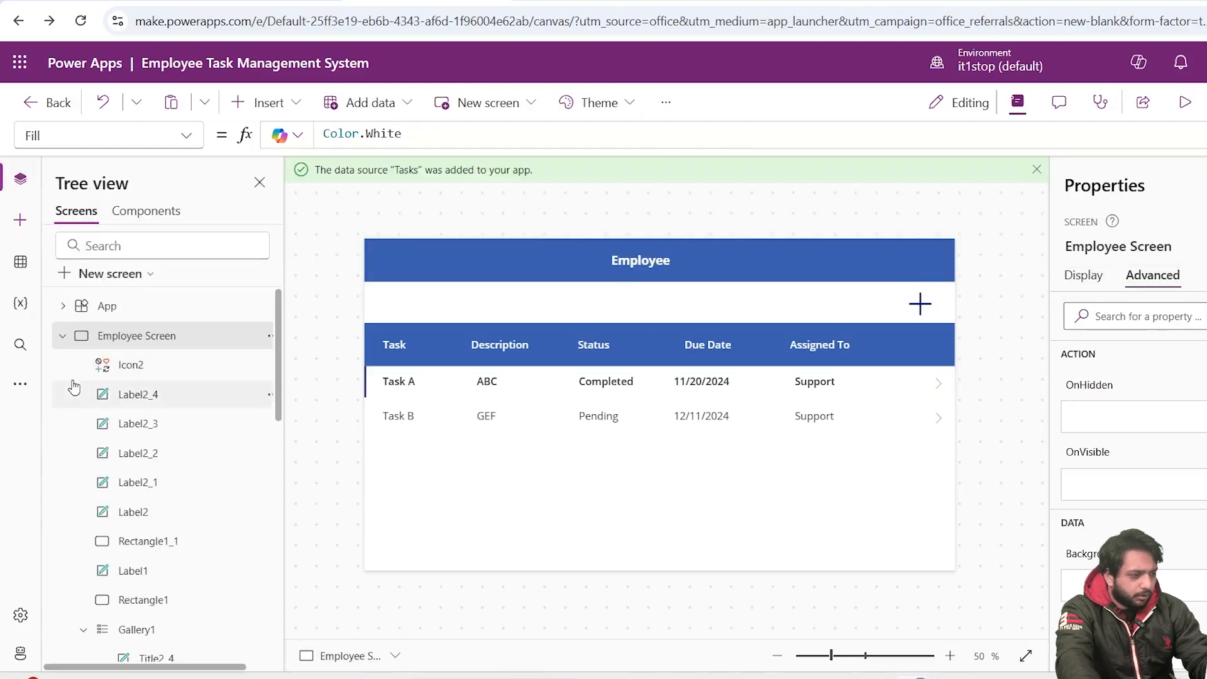
pyautogui.click(66, 336)
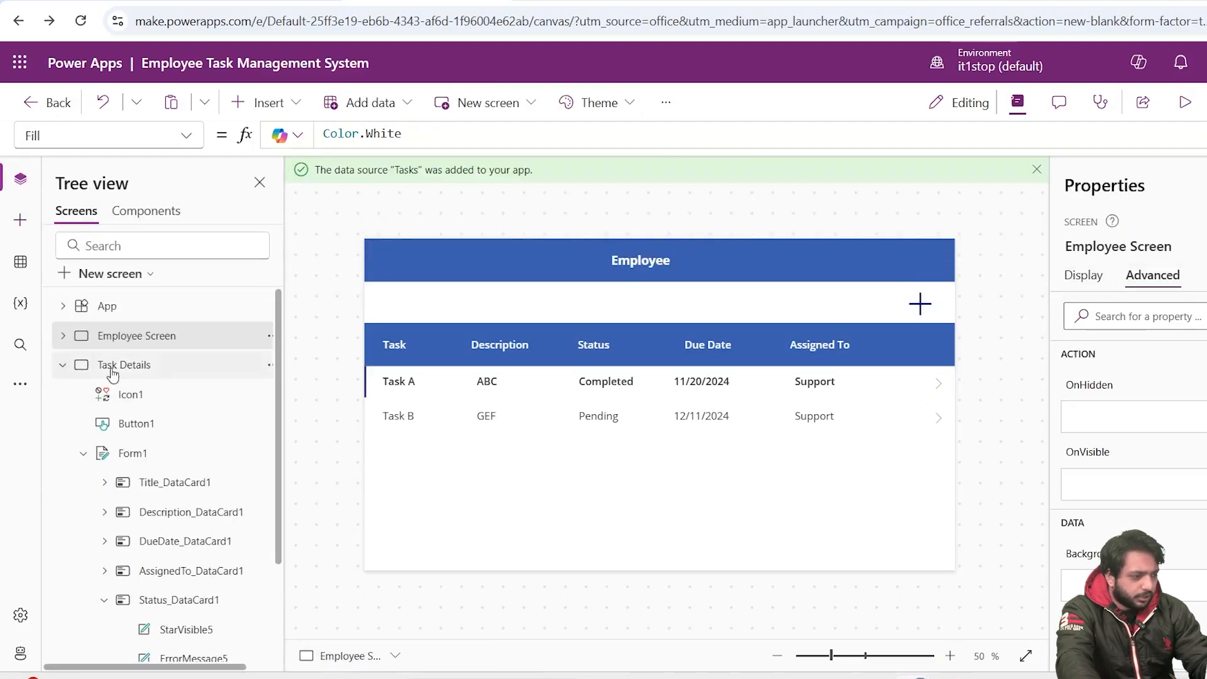
pyautogui.click(113, 368)
pyautogui.click(657, 327)
pyautogui.click(699, 403)
pyautogui.scroll(-5, 1106, 440)
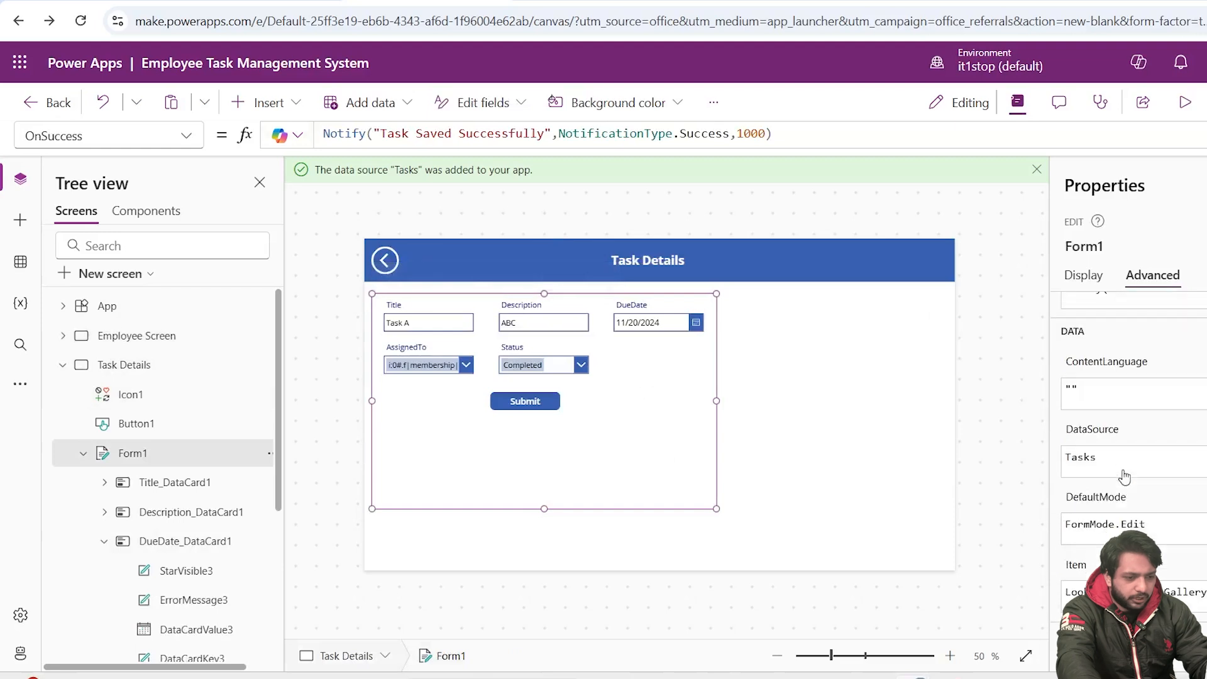
pyautogui.click(1098, 499)
pyautogui.click(707, 136)
pyautogui.hotkey('ctrl', 'a')
pyautogui.write('I')
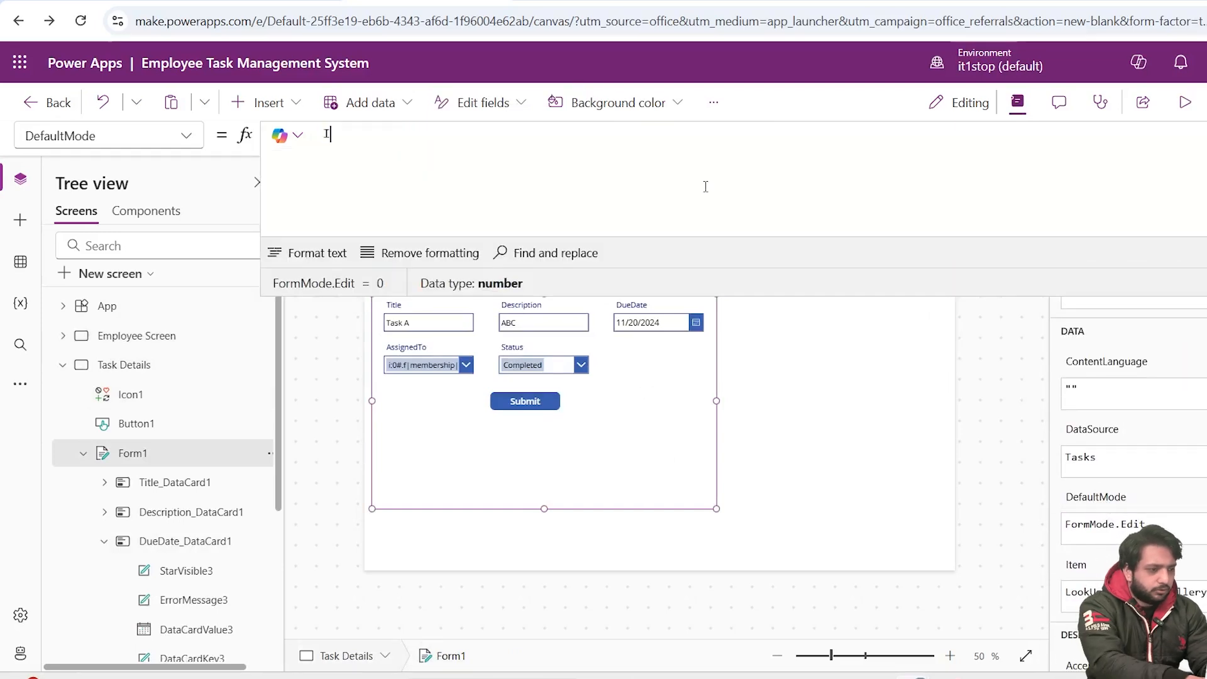
pyautogui.write('f(varform=""New",Formmo')
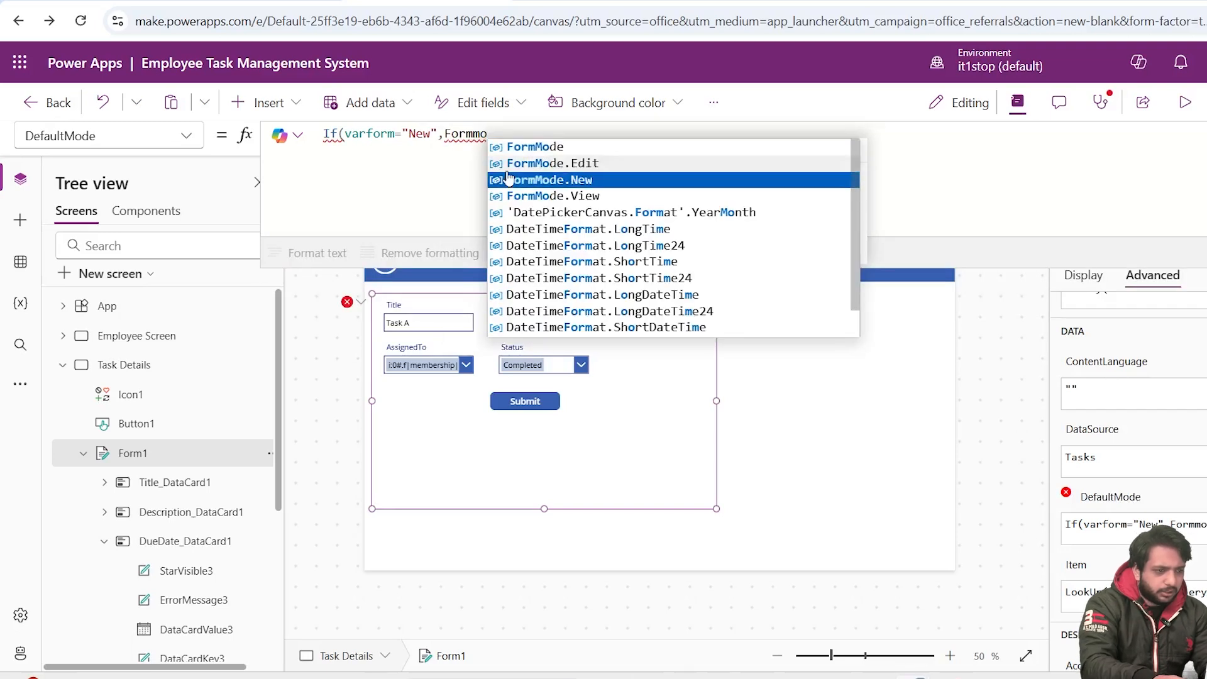
pyautogui.click(509, 179)
pyautogui.write(',varform="Edit",F')
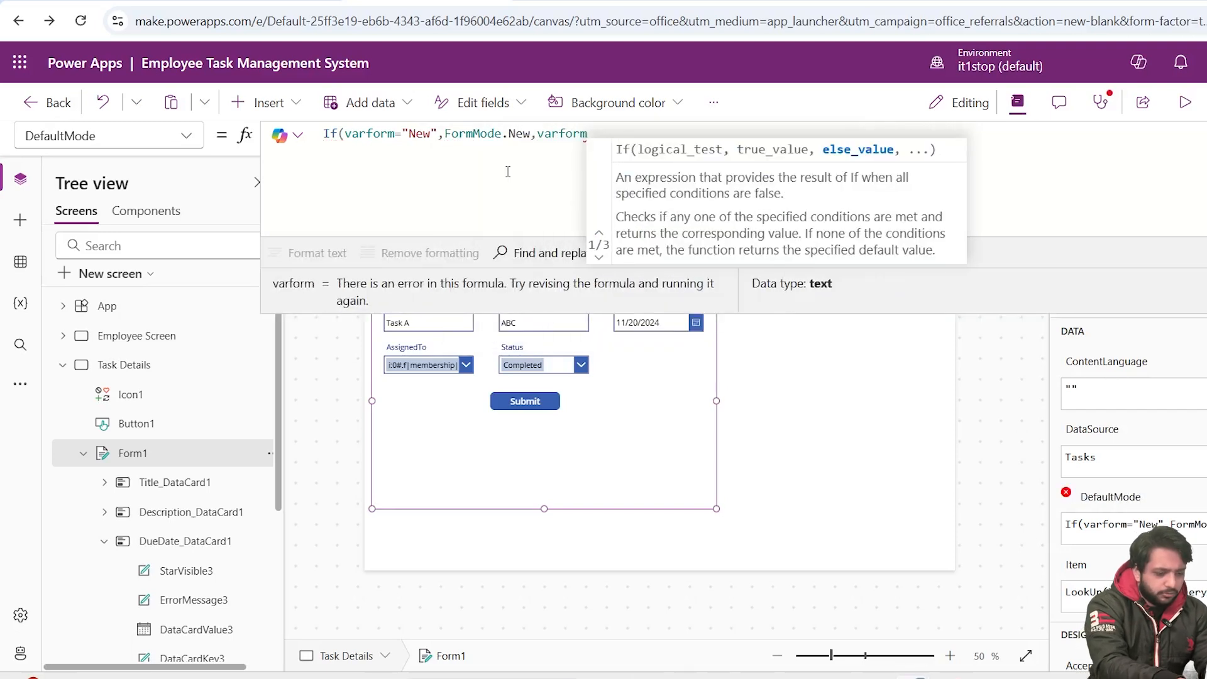
pyautogui.write('orm')
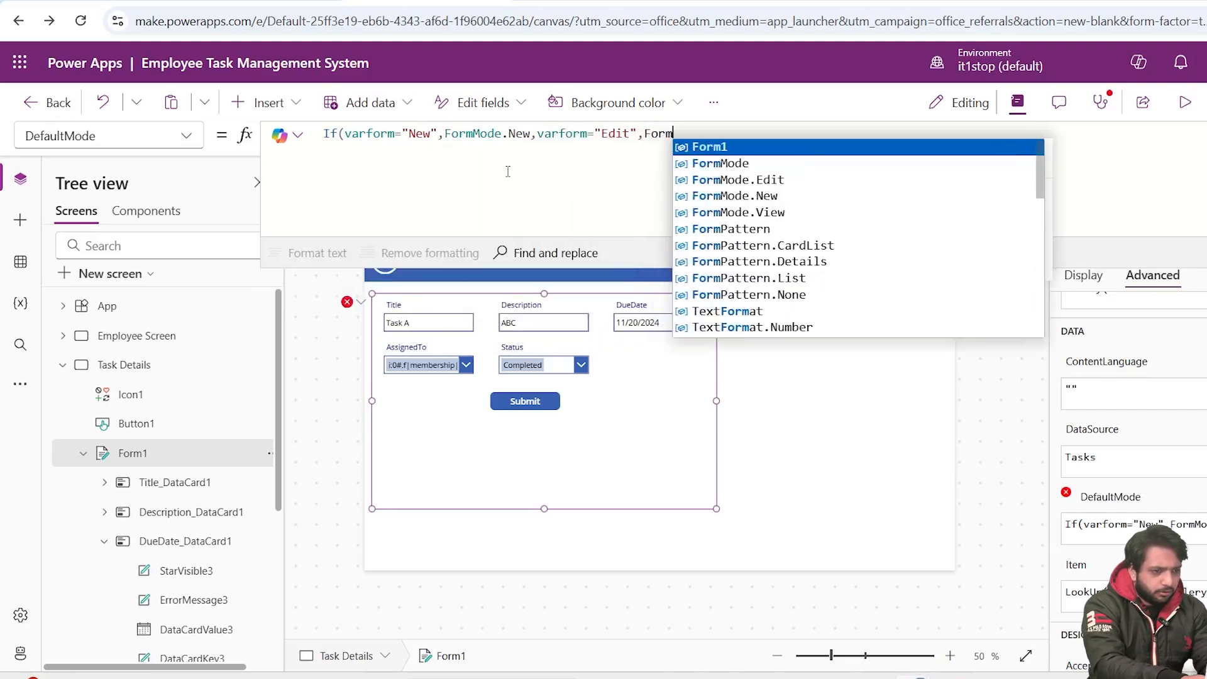
pyautogui.press('Down')
pyautogui.press('Down')
pyautogui.press('Return')
pyautogui.write(')')
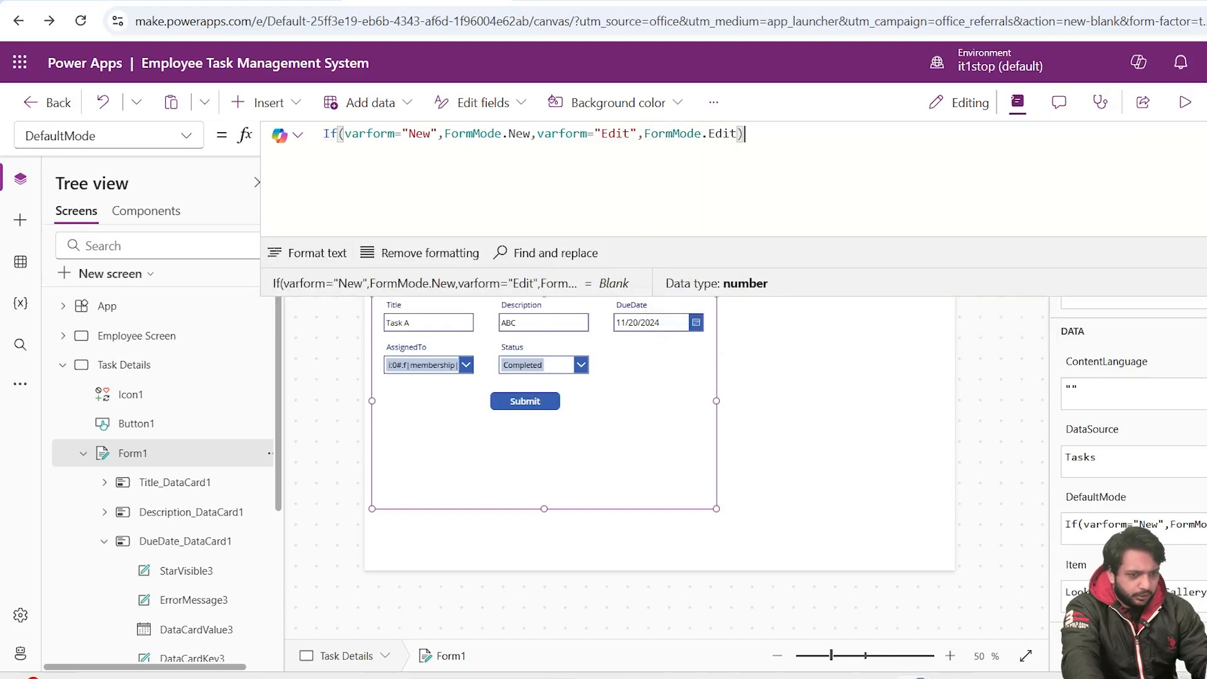
pyautogui.press('Escape')
pyautogui.click(1035, 172)
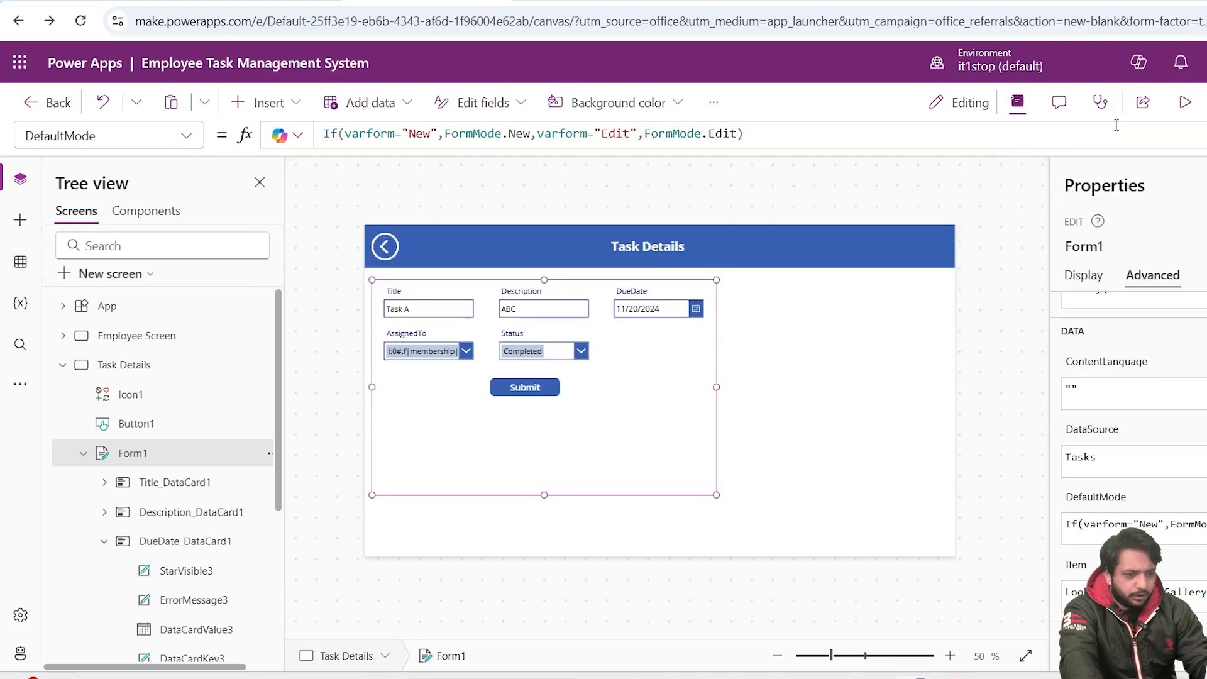
# Preview the app, testing the back arrow and opening Task A from the gallery, and return to editing
pyautogui.click(1185, 101)
pyautogui.click(263, 168)
pyautogui.click(940, 338)
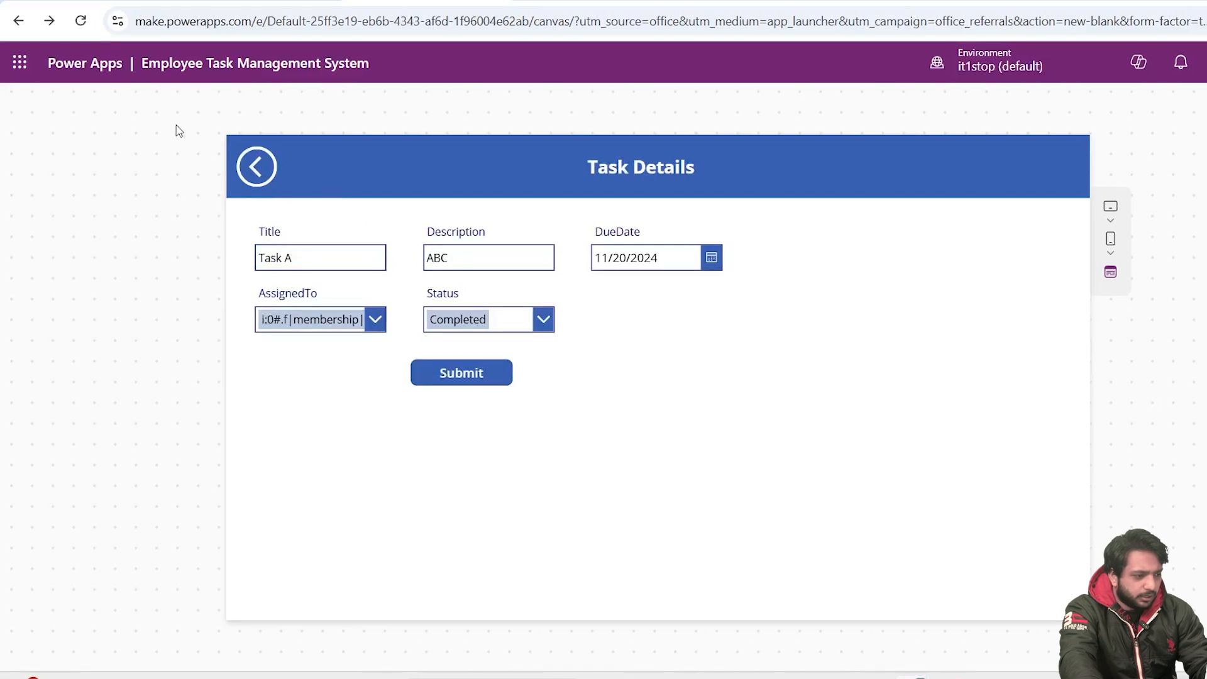
pyautogui.click(253, 170)
pyautogui.press('Escape')
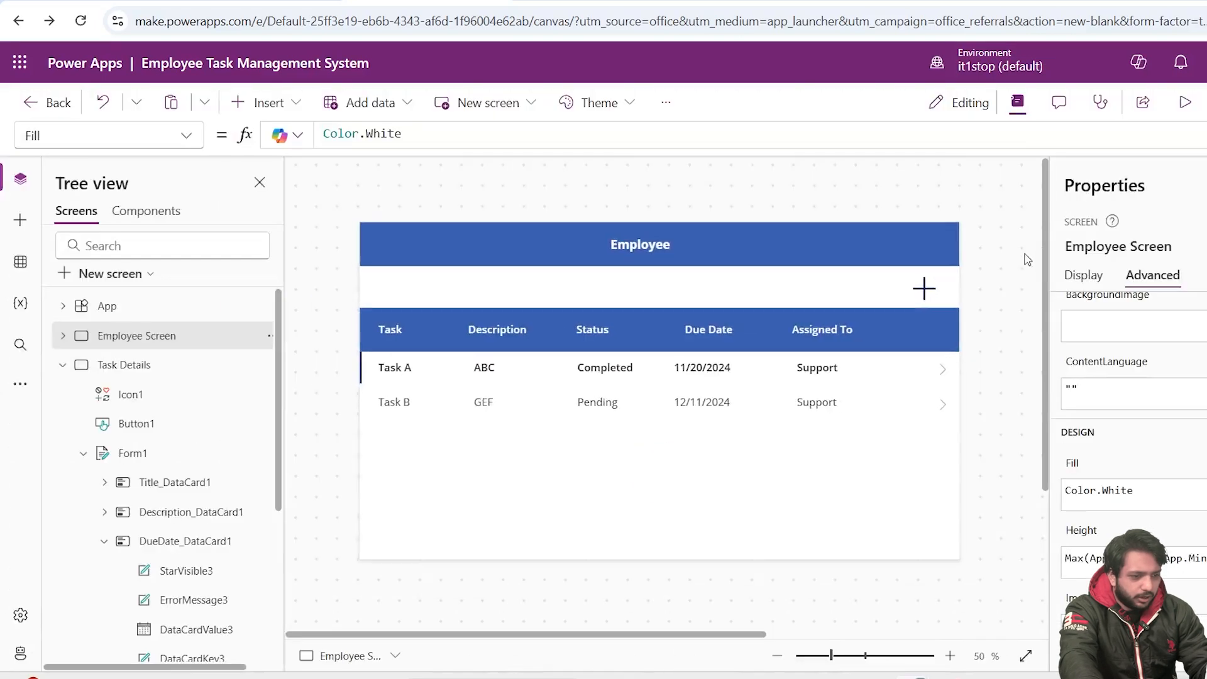
# Set both SearchFields and DisplayFields of the form's AssignedTo combo box to ["DisplayName"]
pyautogui.click(124, 365)
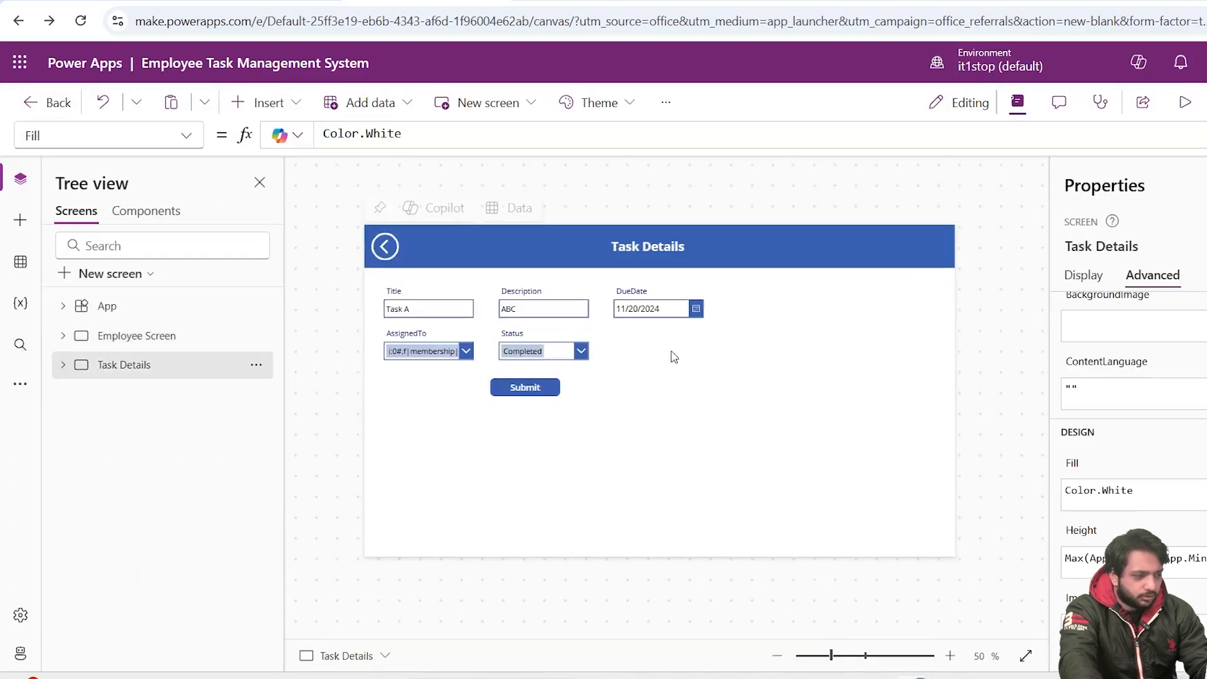
pyautogui.click(452, 350)
pyautogui.click(451, 350)
pyautogui.scroll(-5, 1082, 390)
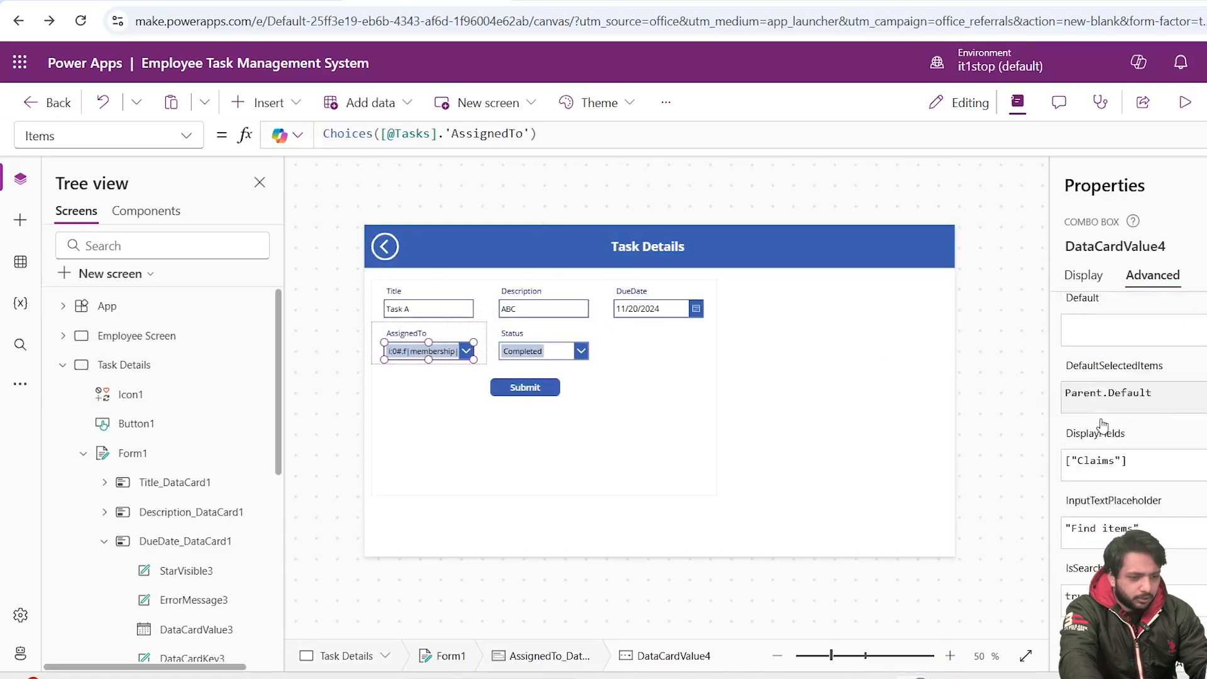
pyautogui.scroll(10, 1100, 415)
pyautogui.scroll(-6, 1102, 423)
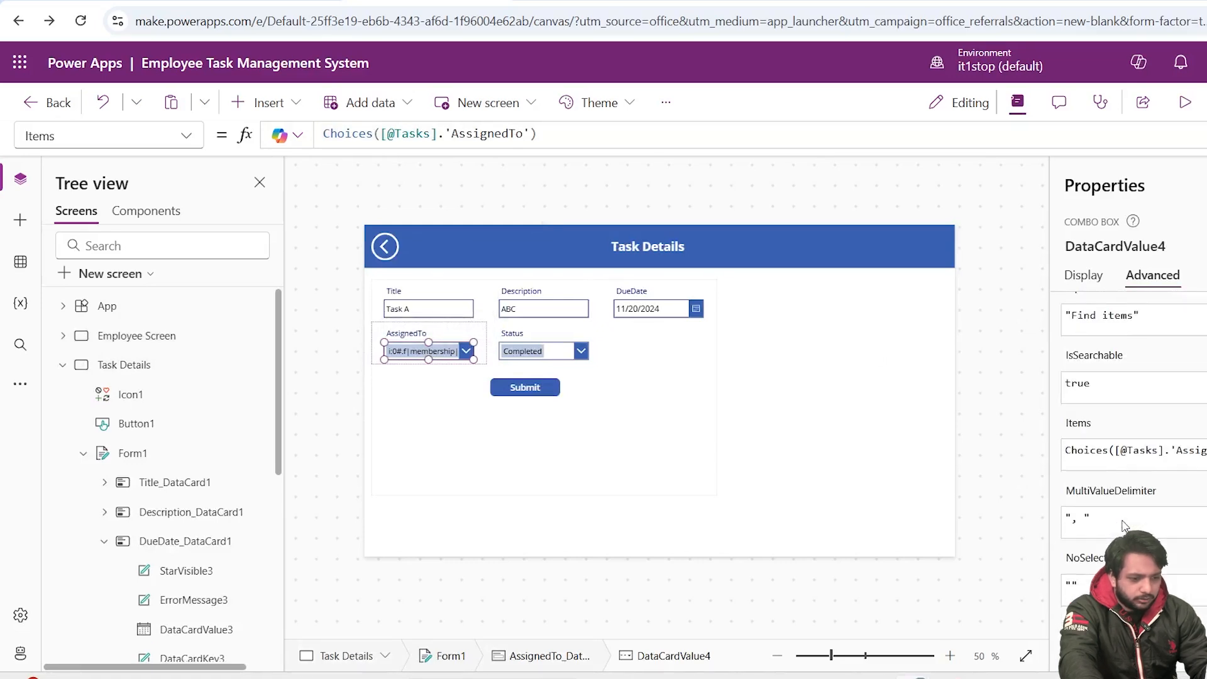
pyautogui.click(1084, 534)
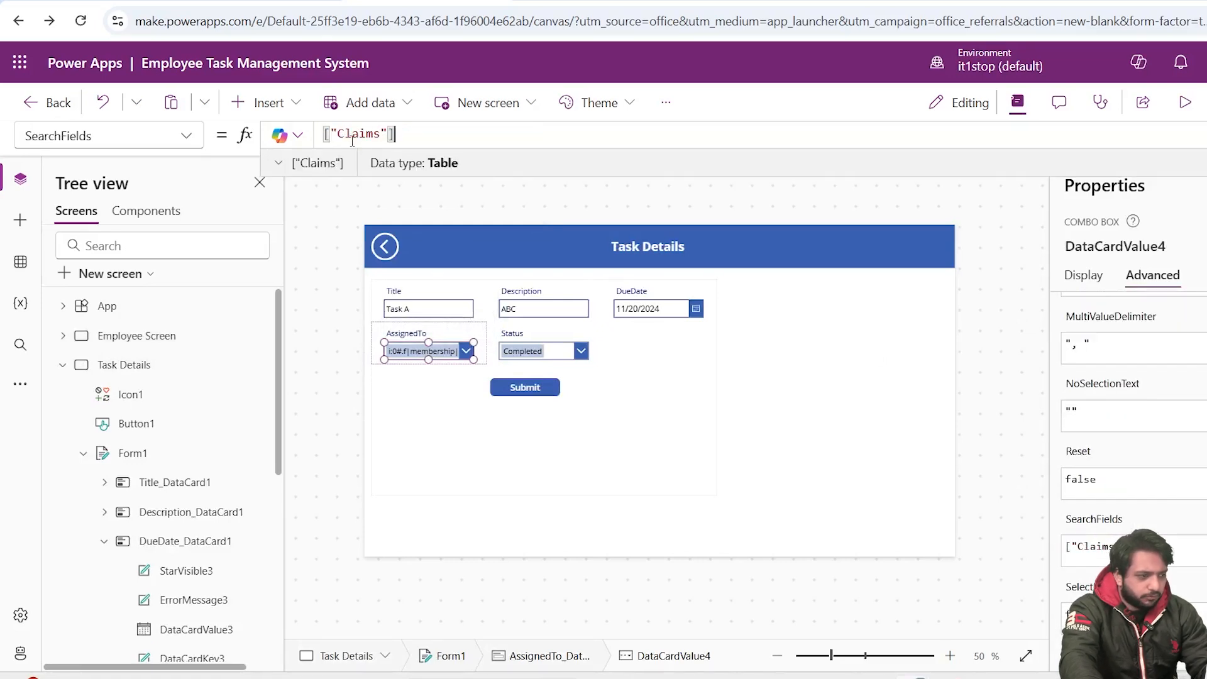
pyautogui.doubleClick(361, 134)
pyautogui.write('DisplayName')
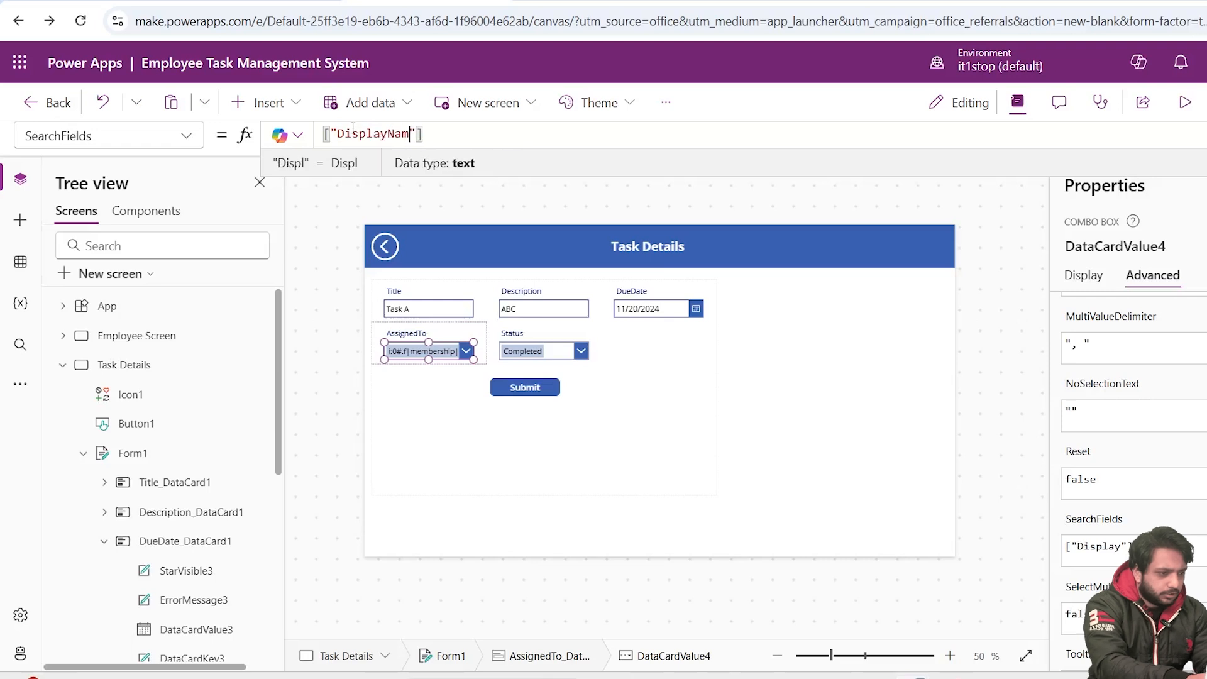
pyautogui.click(415, 345)
pyautogui.click(415, 347)
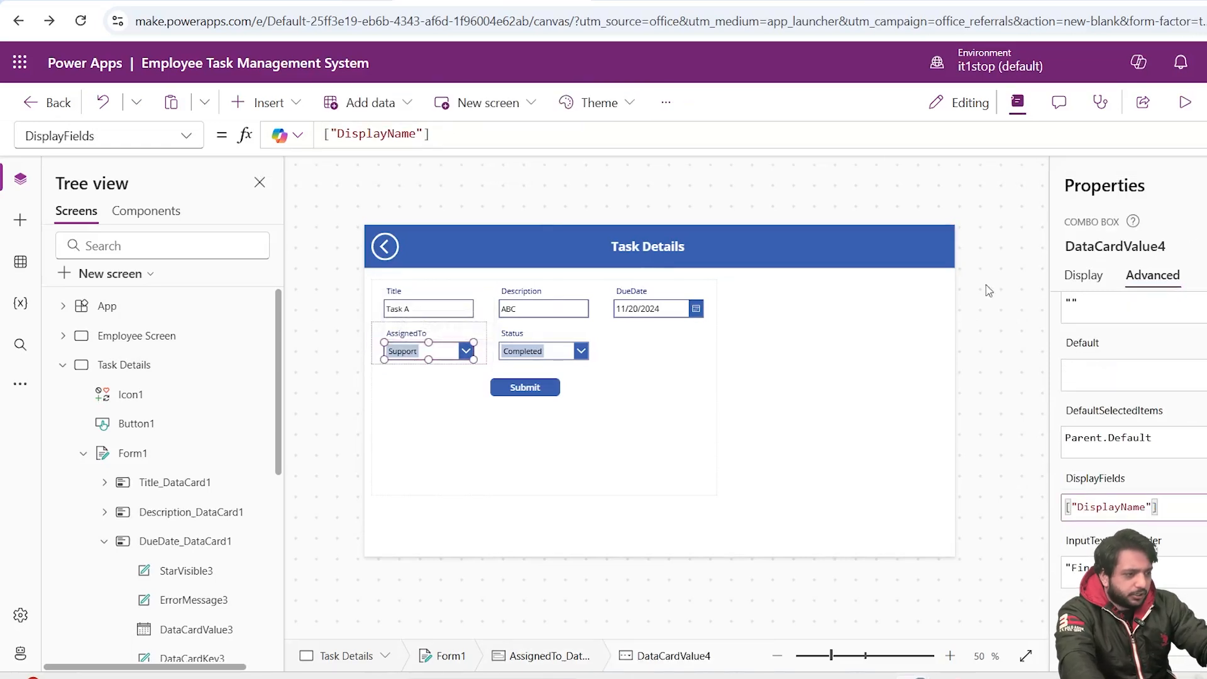
# Preview the app, start a new task from the Employee screen, and enter Task Z as Title and 1234 as Description
pyautogui.press('F5')
pyautogui.click(256, 166)
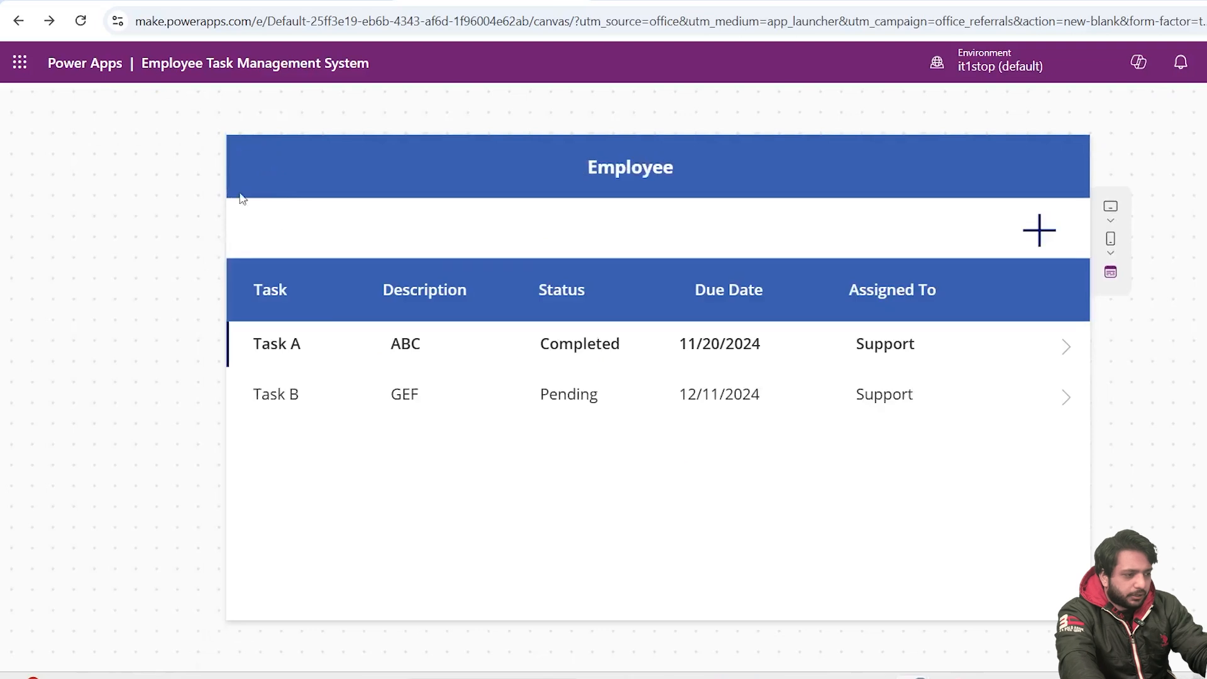
pyautogui.click(1029, 251)
pyautogui.click(283, 268)
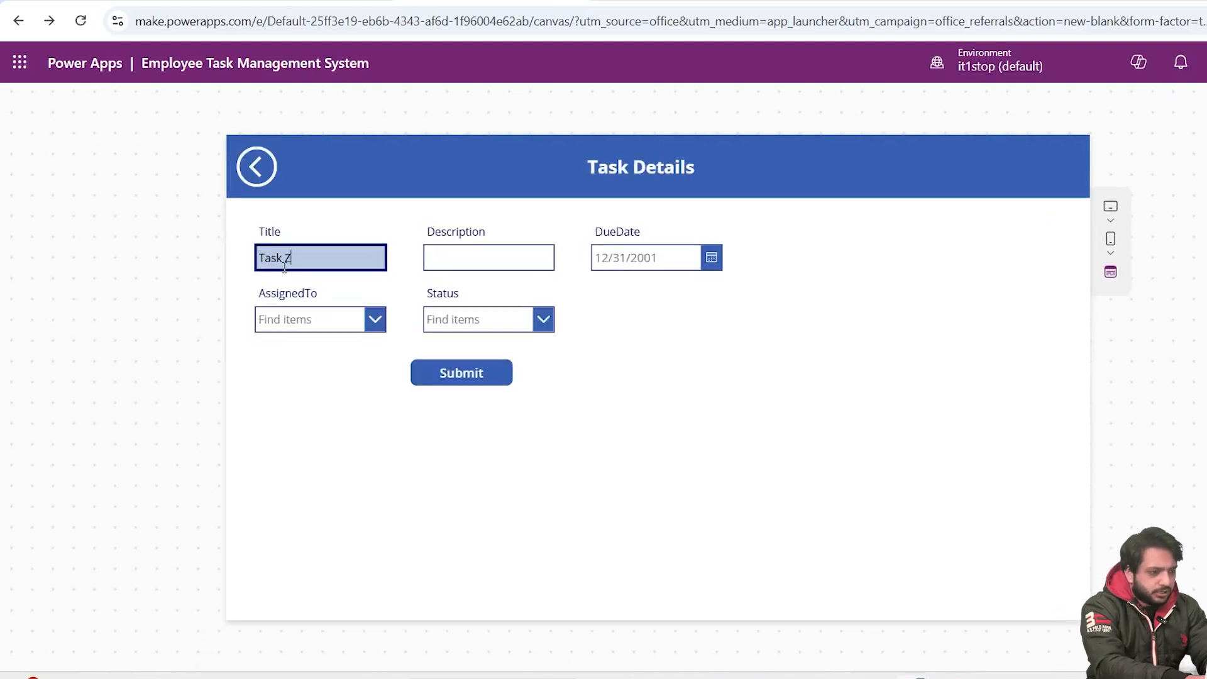
pyautogui.click(497, 263)
pyautogui.write('1234')
# Set the new task's DueDate to 12/24/2024 and choose a person in AssignedTo
pyautogui.click(711, 258)
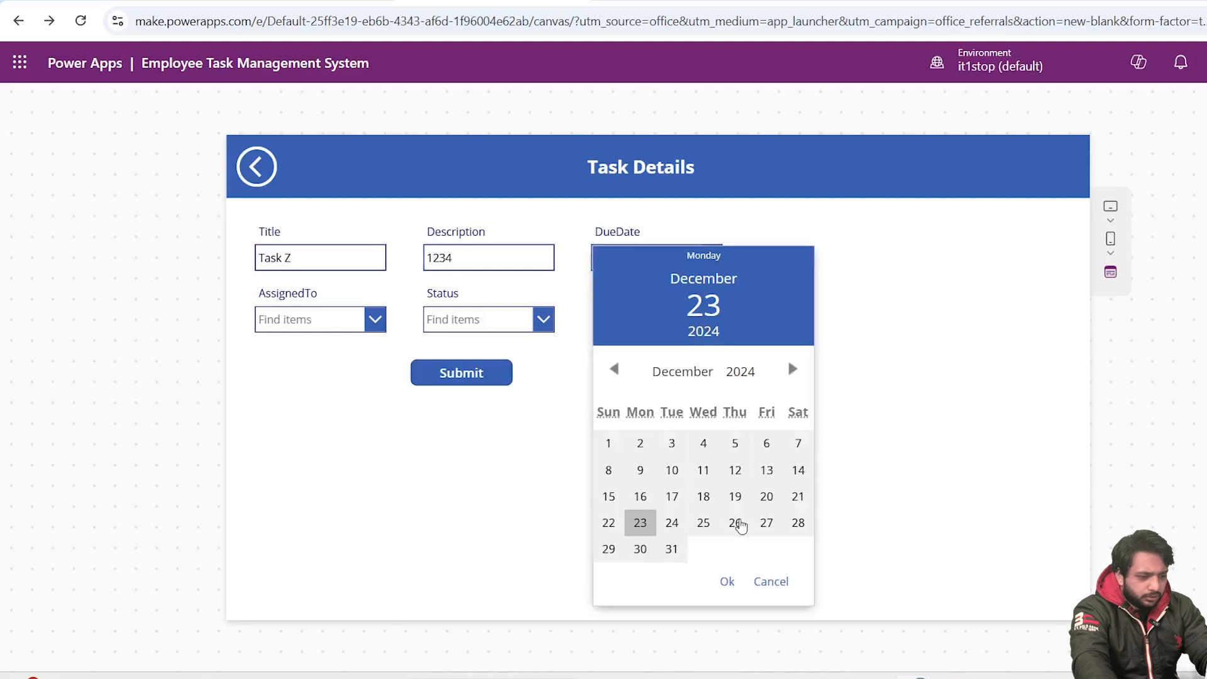
pyautogui.click(681, 524)
pyautogui.click(727, 582)
pyautogui.click(371, 319)
pyautogui.click(302, 409)
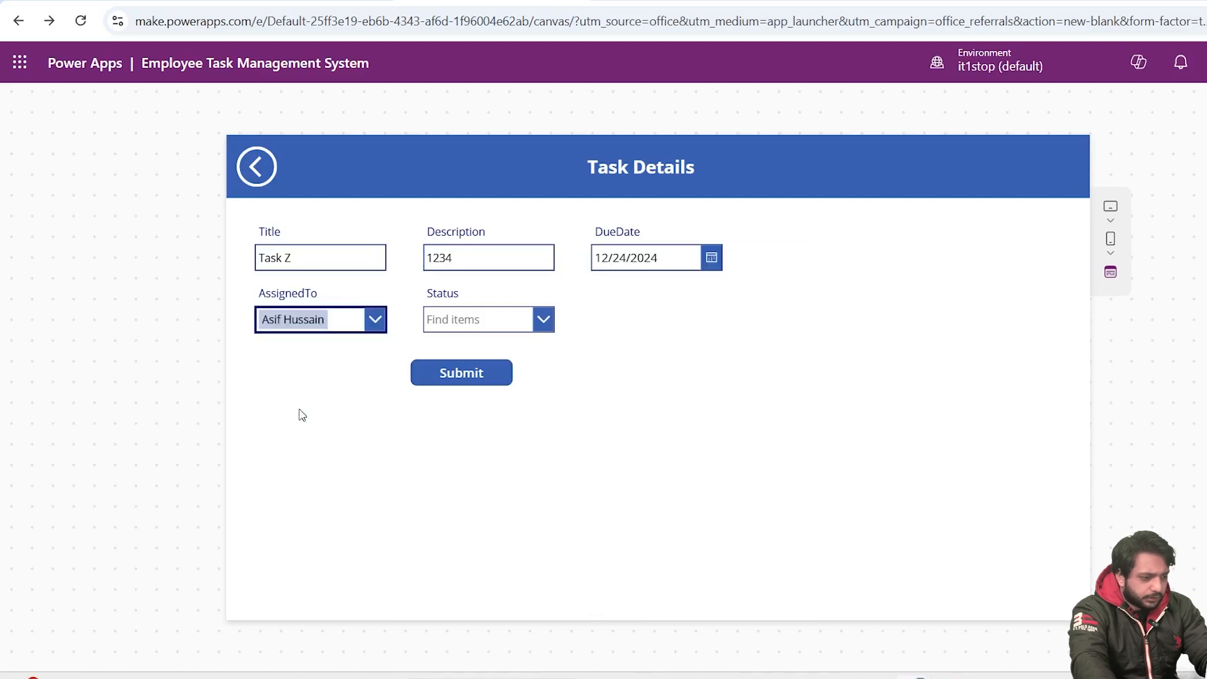
# Set the new task's Status to Pending, submit the form, and return to editing
pyautogui.click(489, 321)
pyautogui.click(501, 353)
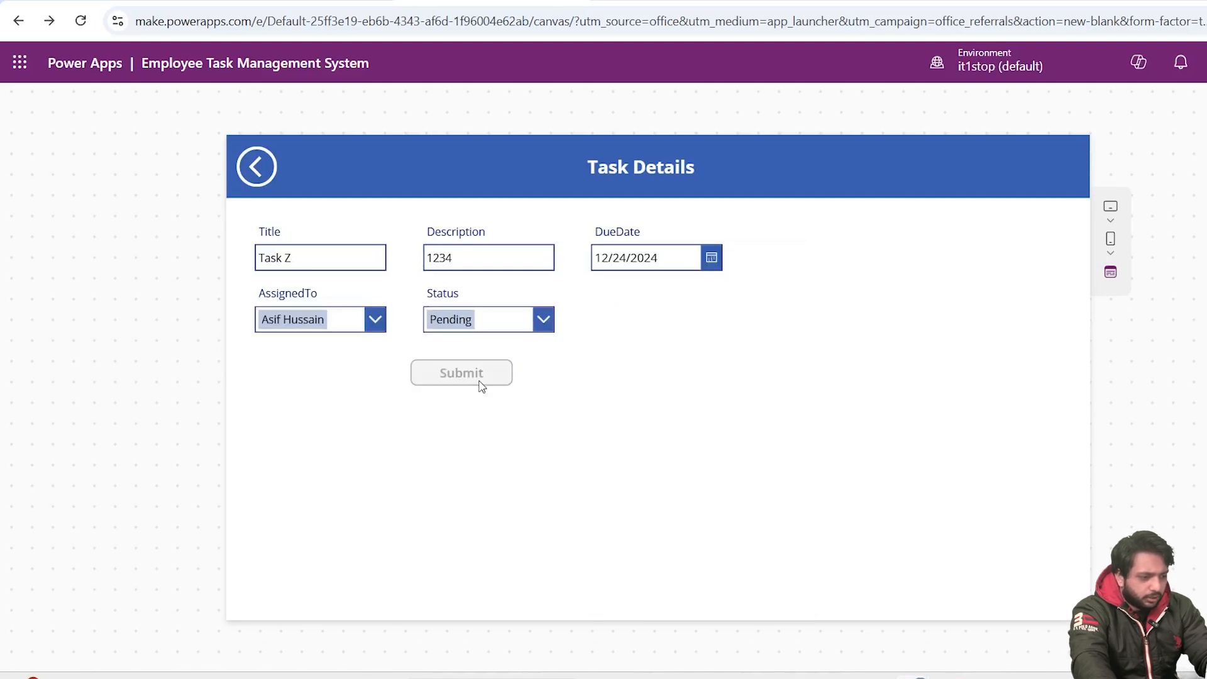
pyautogui.click(479, 382)
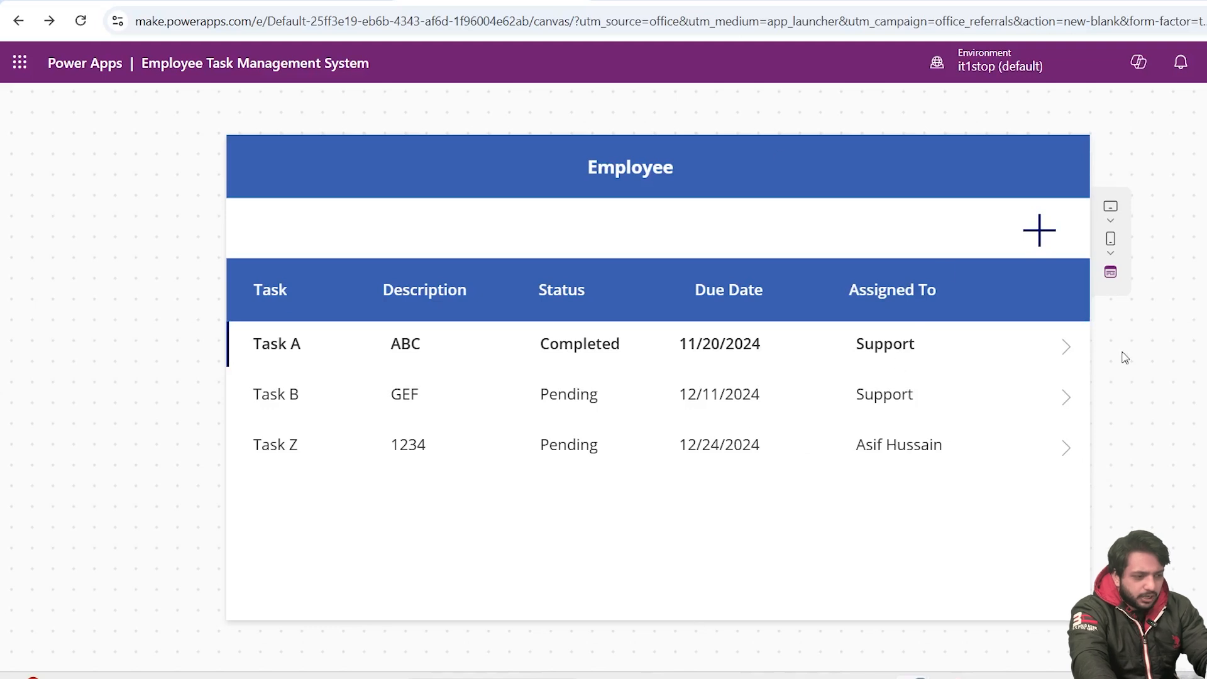
pyautogui.click(1159, 92)
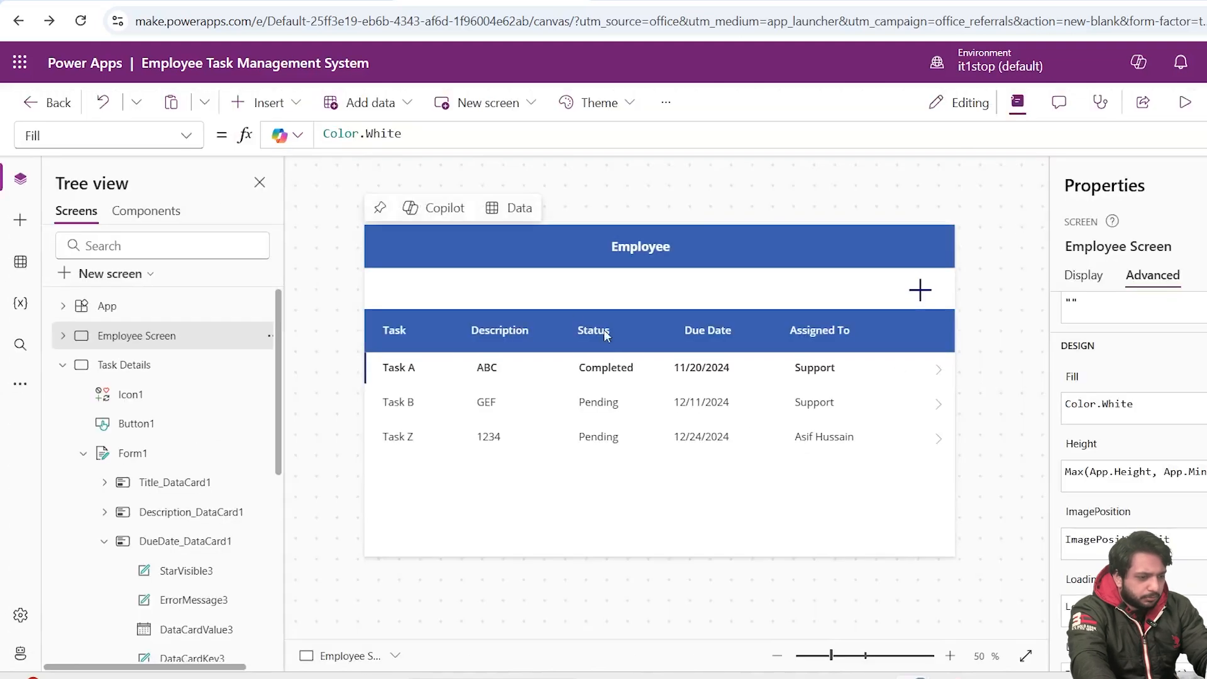
# Insert a drop down above the Employee gallery's header row and set its Items to ["Pending","Completed"]
pyautogui.click(20, 220)
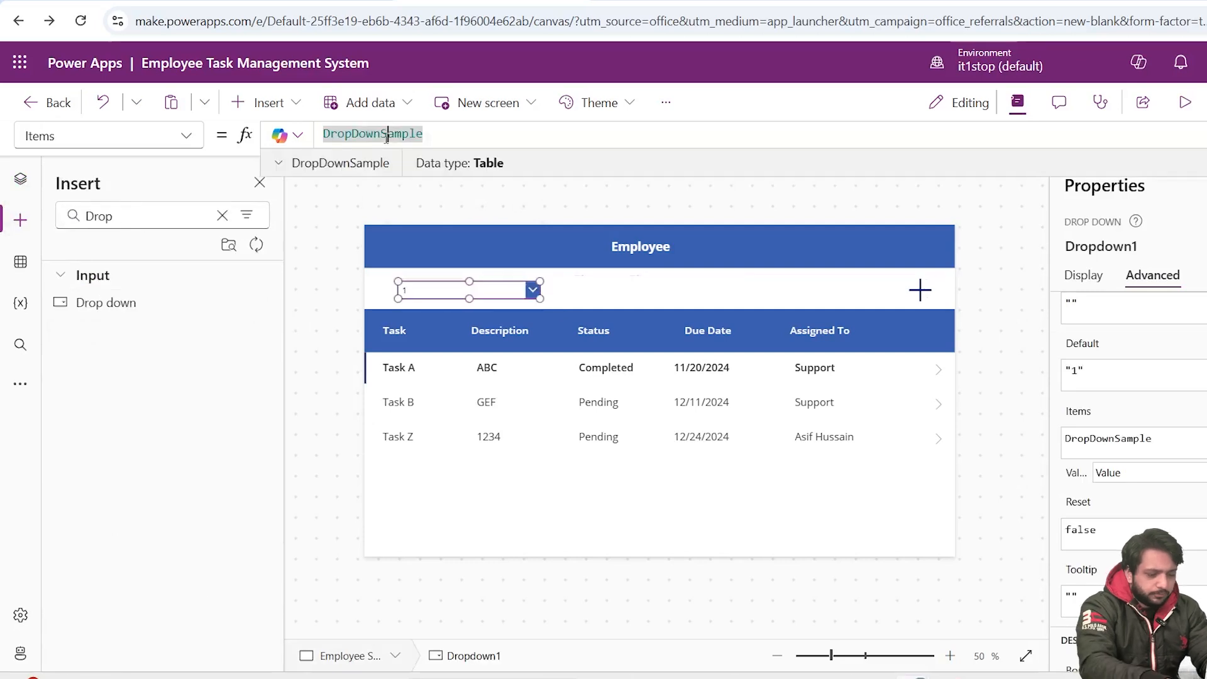
pyautogui.write('[""]')
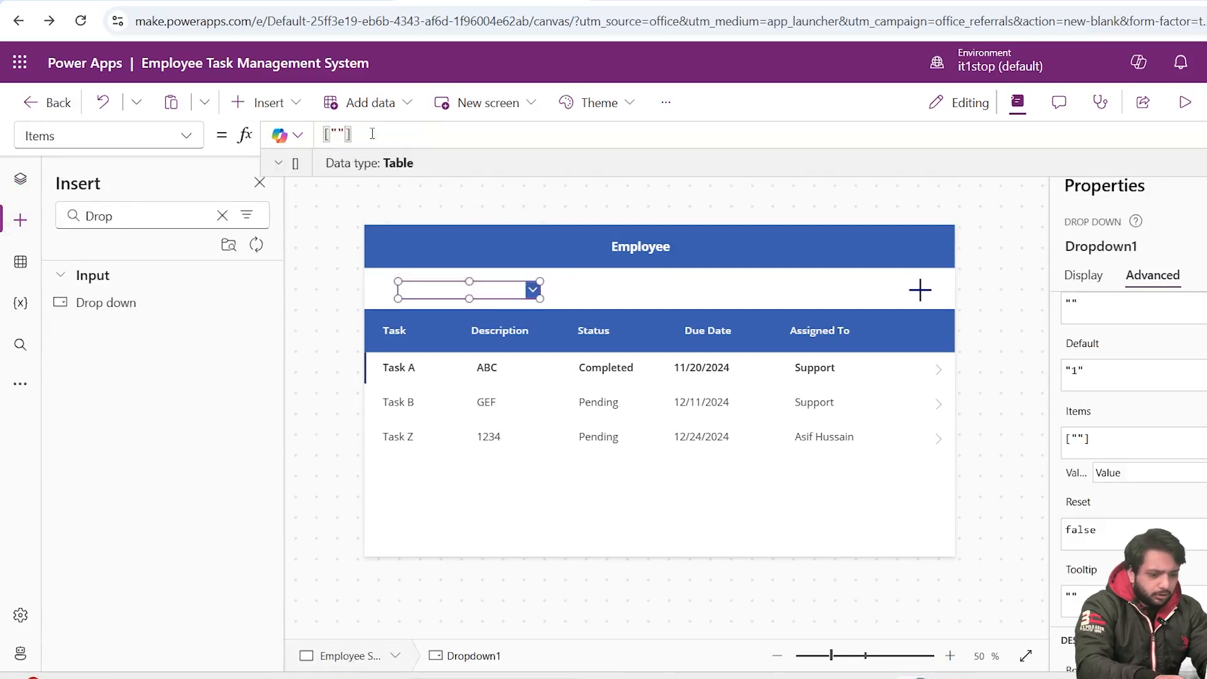
pyautogui.write('Pending",Co')
pyautogui.press('BackSpace')
pyautogui.press('BackSpace')
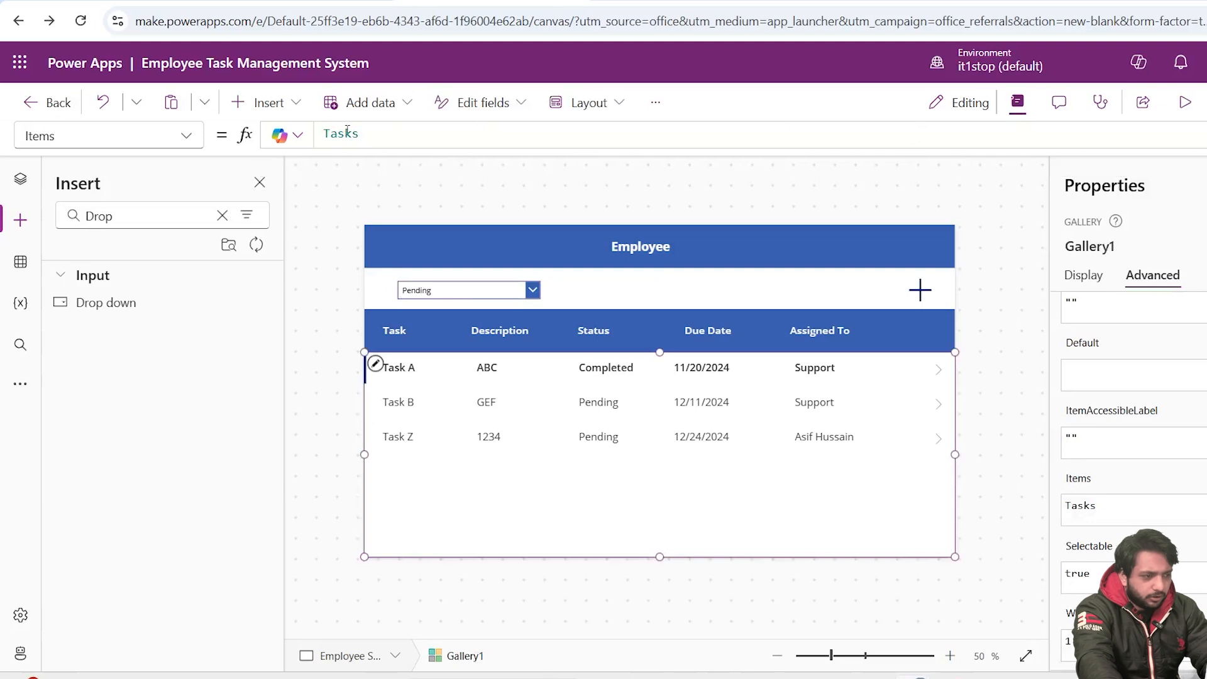
# Set the Employee gallery's Items to Filter(Tasks,Status.Value=Dropdown1.Selected.Value)
pyautogui.moveTo(325, 133); pyautogui.dragTo(328, 134)
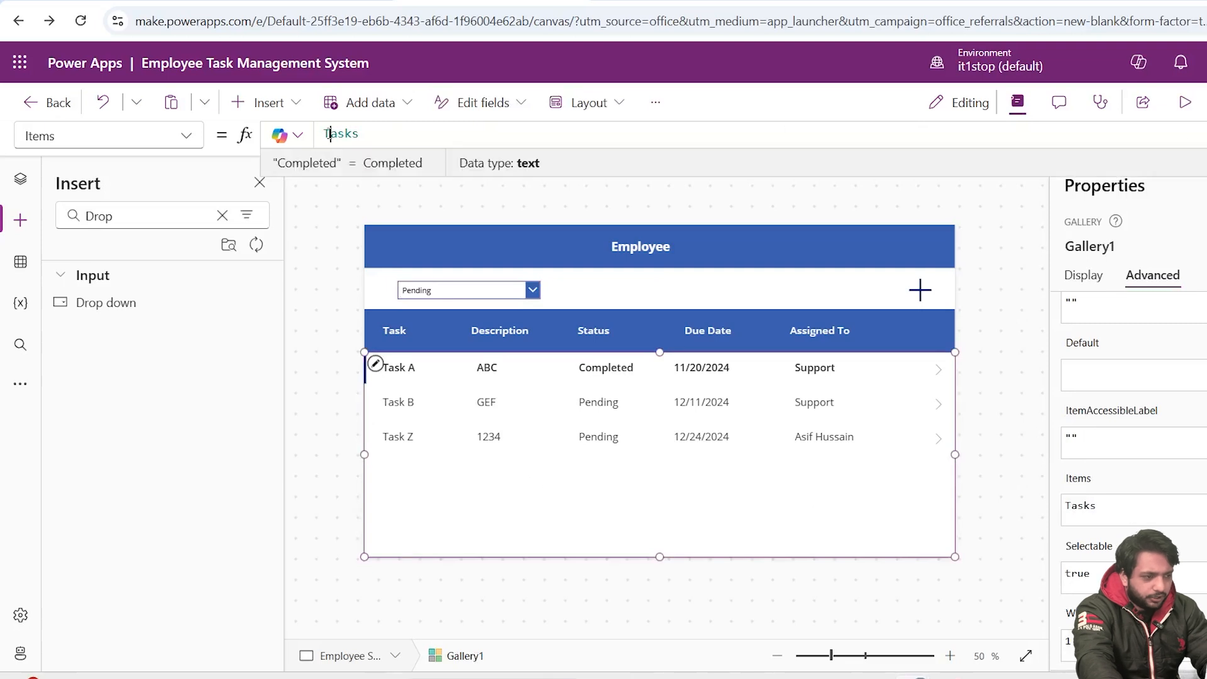
pyautogui.moveTo(327, 133); pyautogui.dragTo(459, 143)
pyautogui.write('Filter(Tasks,Status.')
pyautogui.write('V')
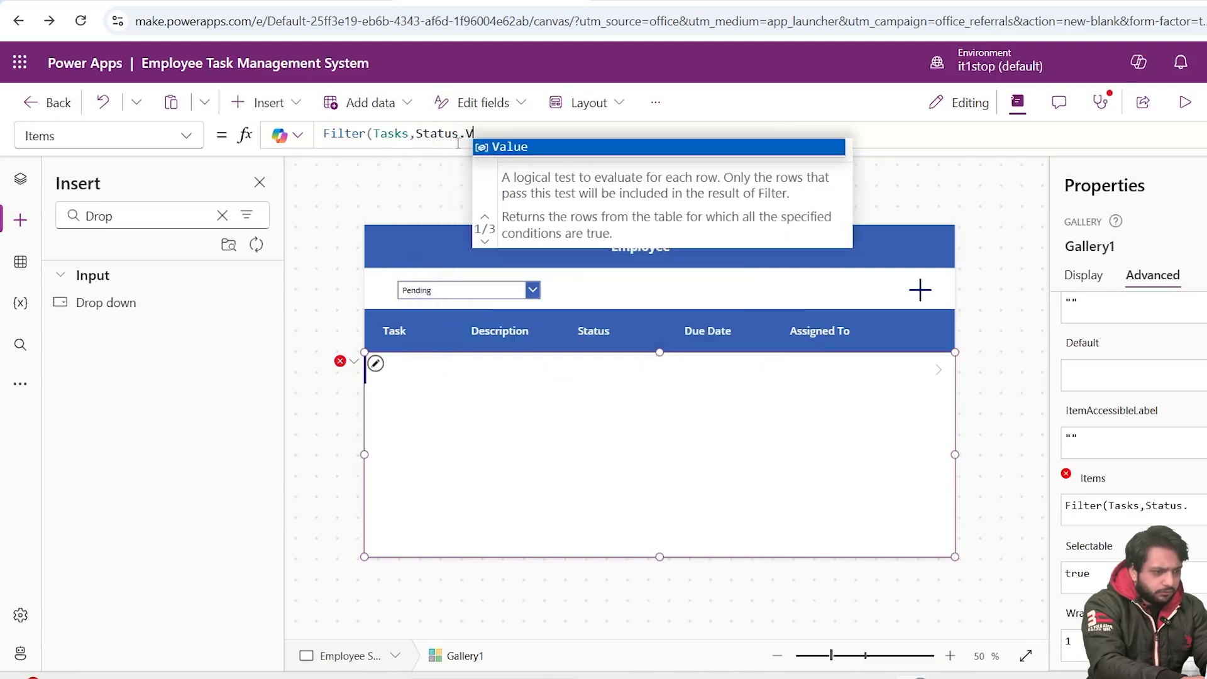
pyautogui.write('alue=Dr')
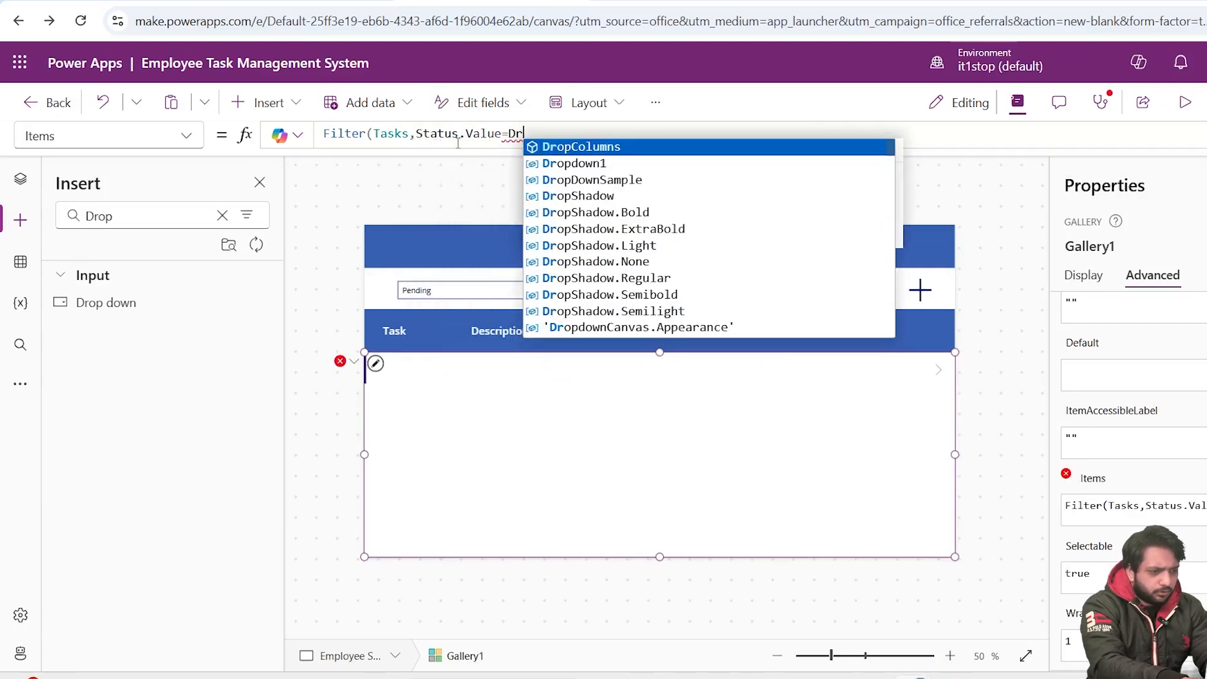
pyautogui.write('opdown1.Selected.Value)')
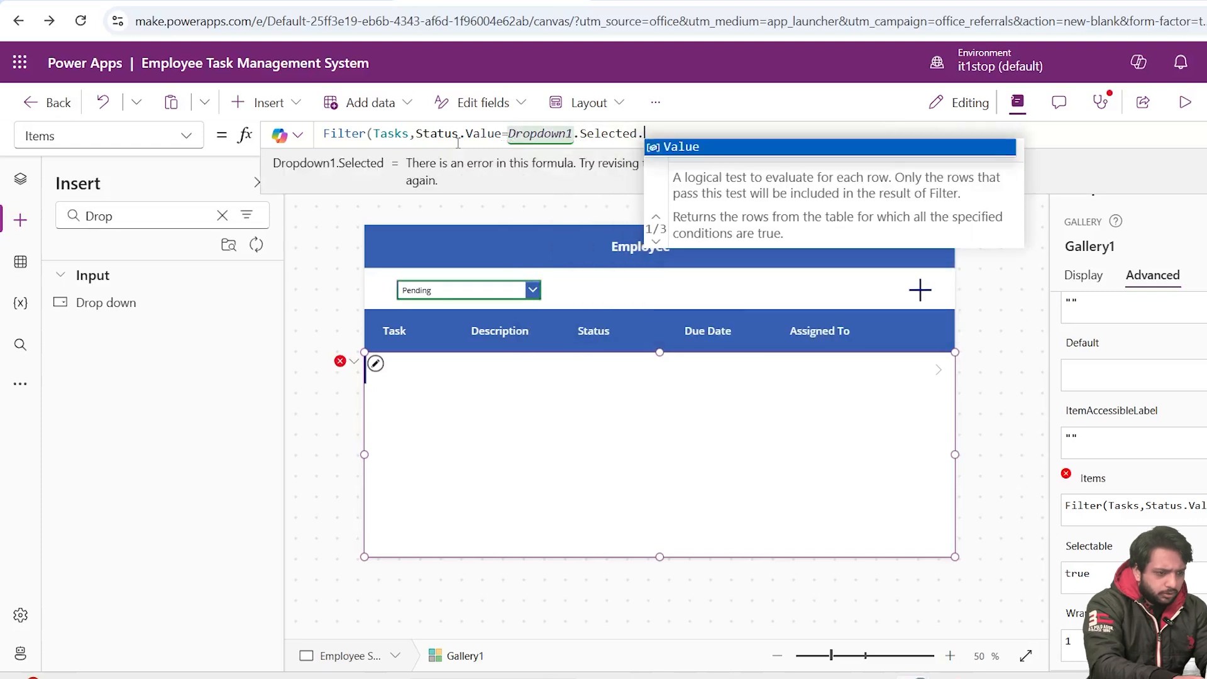
pyautogui.click(583, 199)
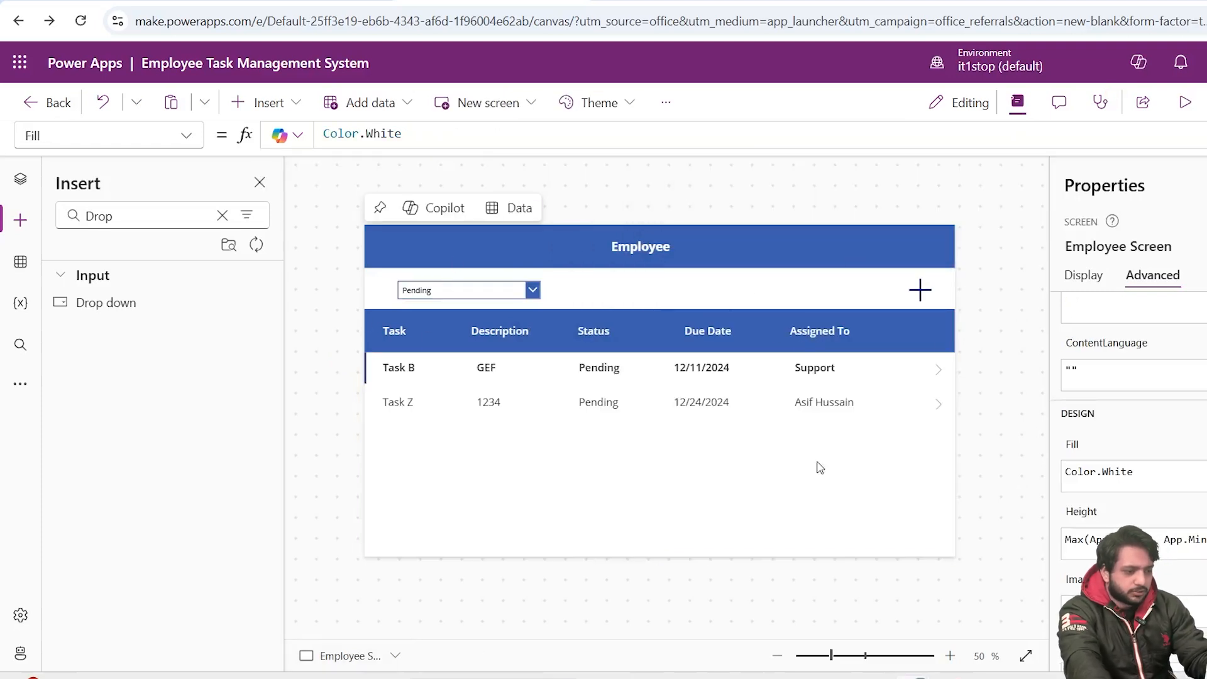
# Duplicate the status drop down and place the copy between the original and the add icon
pyautogui.click(653, 514)
pyautogui.click(694, 303)
pyautogui.click(444, 290)
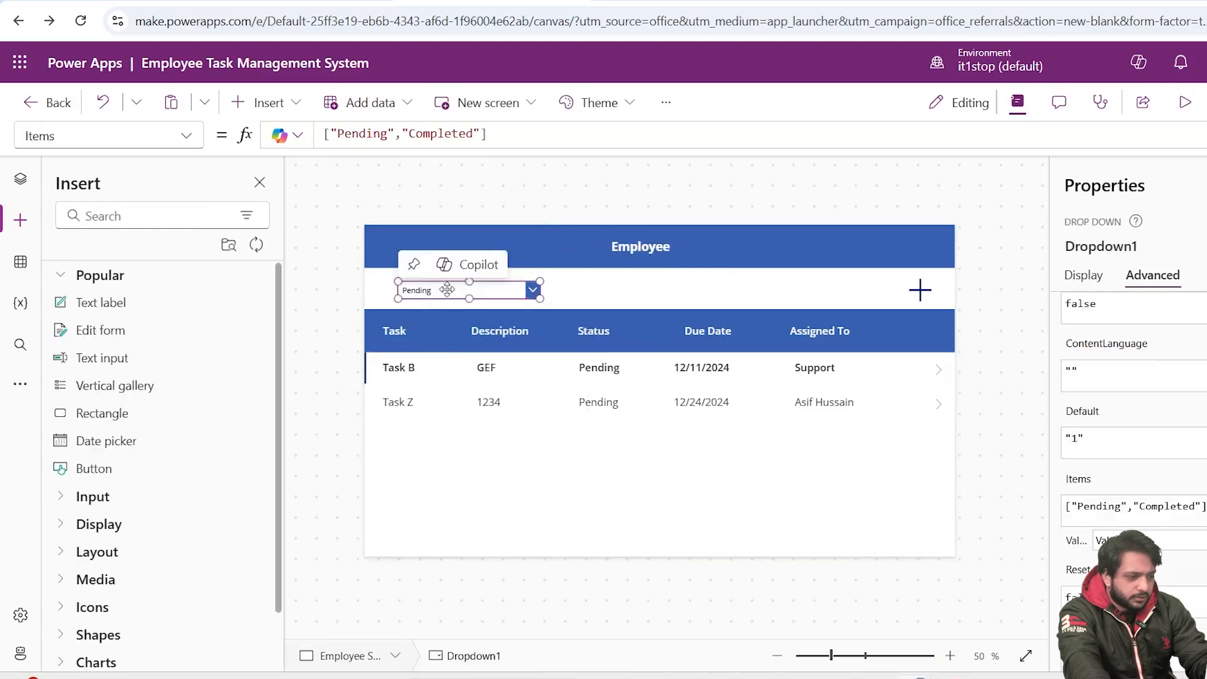
pyautogui.rightClick(435, 290)
pyautogui.click(475, 341)
pyautogui.hotkey('ctrl', 'v')
pyautogui.moveTo(465, 290); pyautogui.dragTo(675, 290)
# Set the copied drop down's Items to Distinct(Tasks,AssignedTo.DisplayName) and return to the gallery
pyautogui.doubleClick(455, 136)
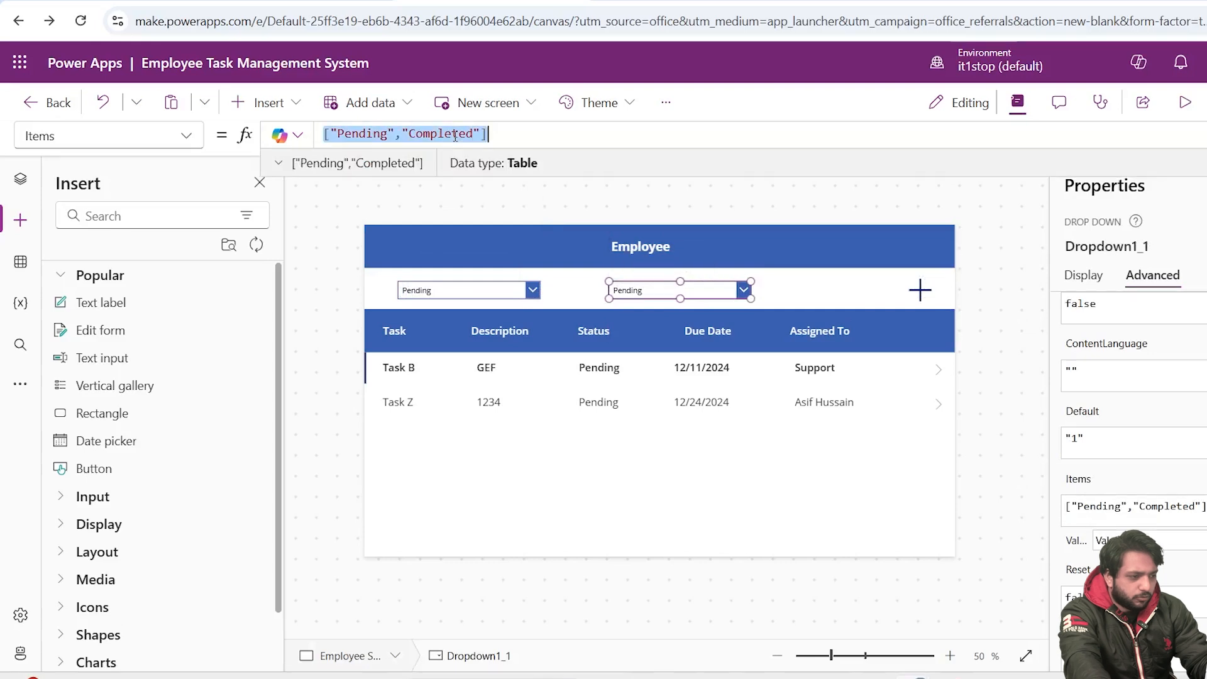
pyautogui.hotkey('ctrl', 'a')
pyautogui.write('Distinct(Task')
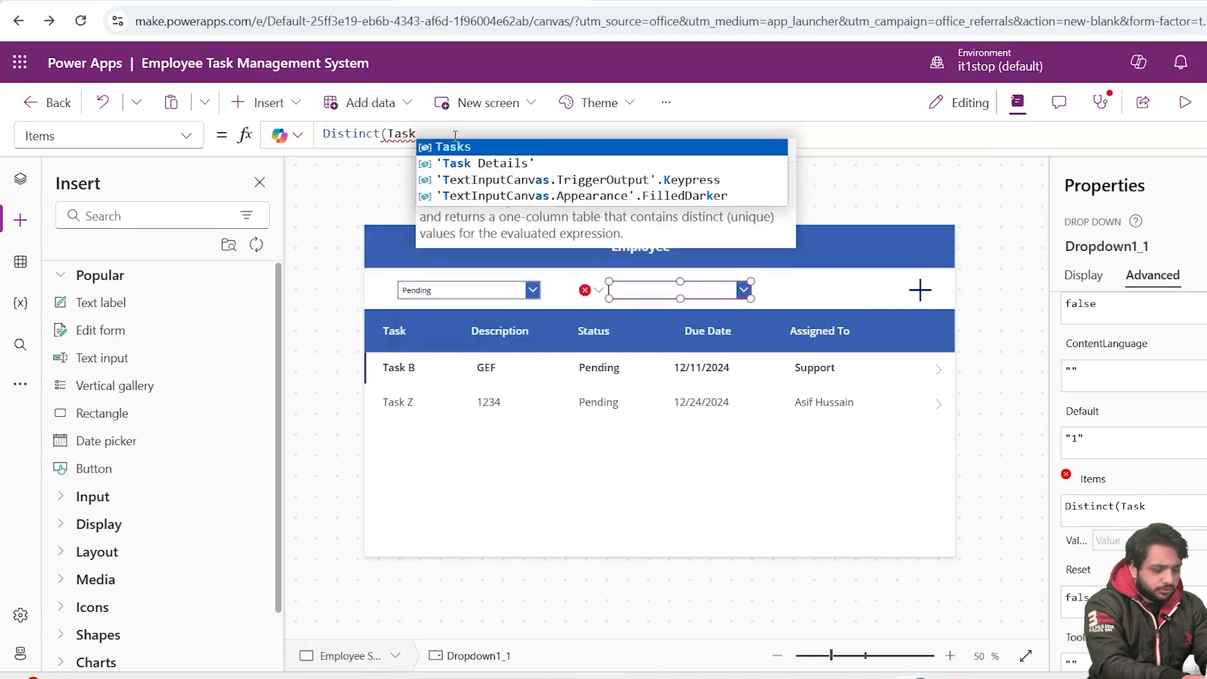
pyautogui.write('s,A')
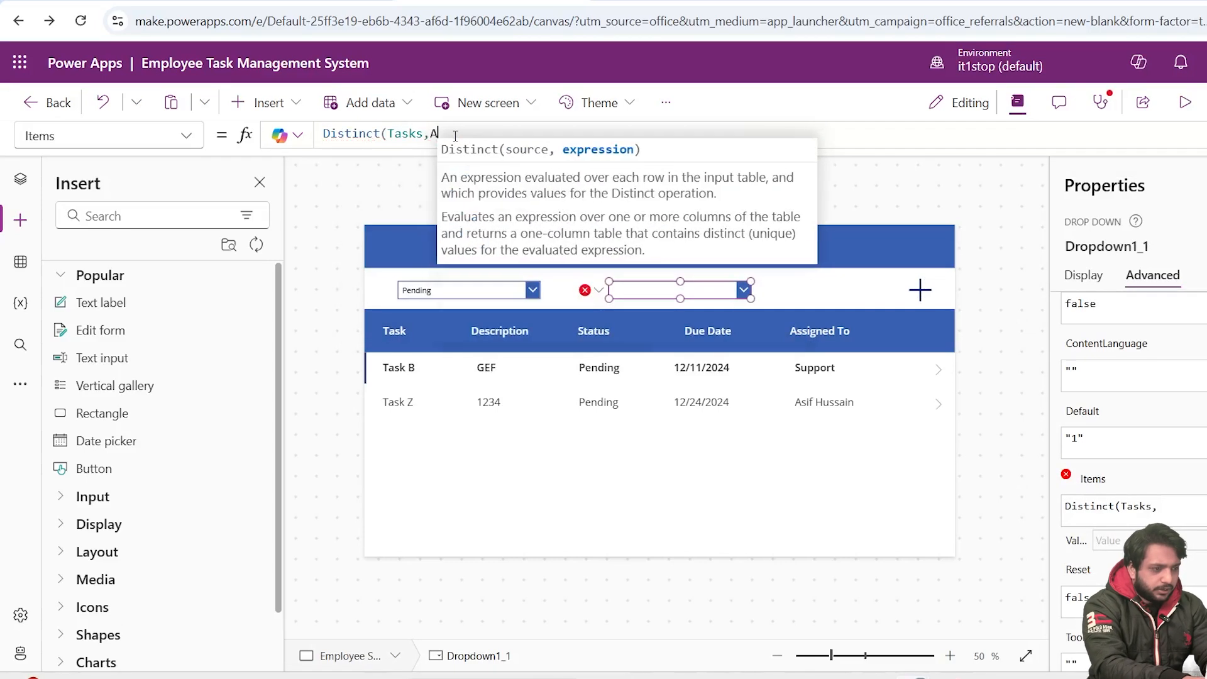
pyautogui.write('ssignedTo.DisplayName)')
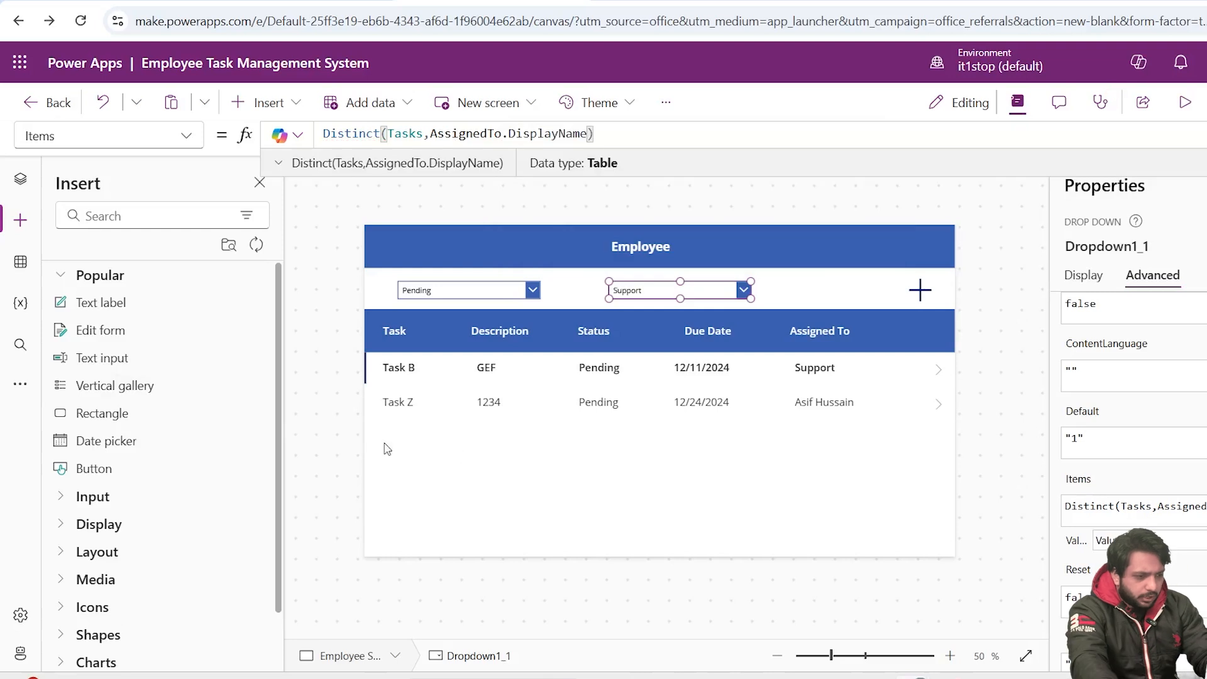
pyautogui.click(455, 450)
pyautogui.click(542, 133)
pyautogui.click(386, 290)
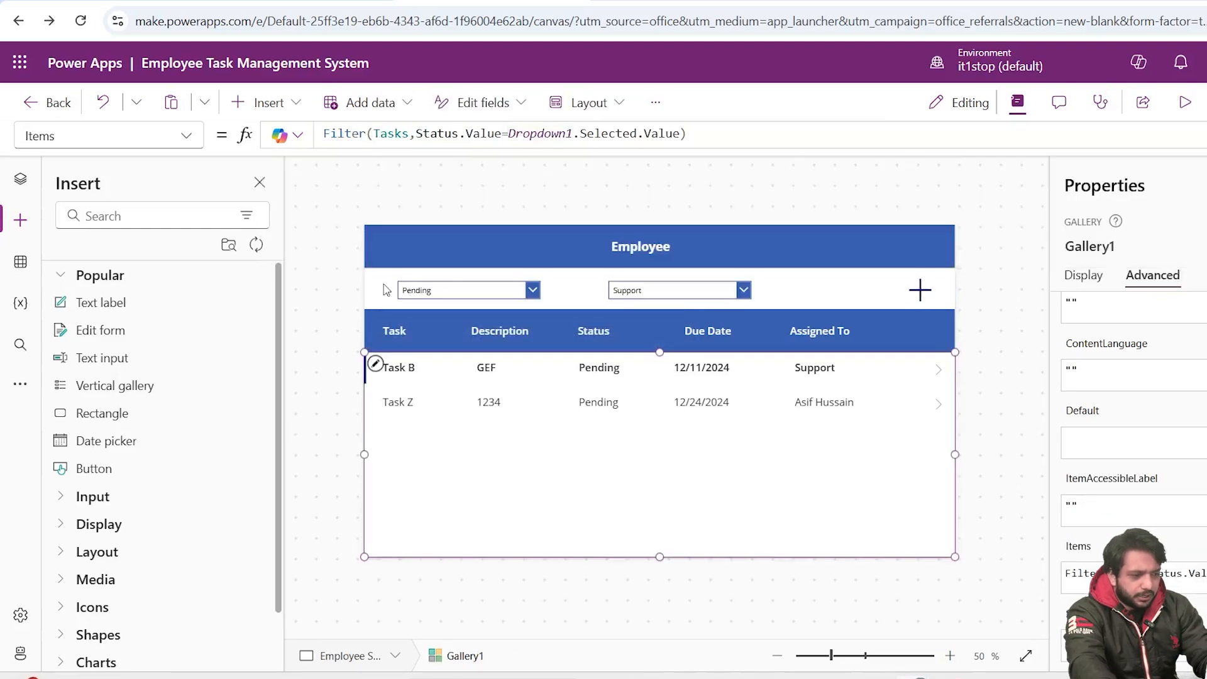
# Set the App object's OnStart to Set(varuser,User());
pyautogui.click(20, 179)
pyautogui.click(107, 306)
pyautogui.click(113, 134)
pyautogui.click(81, 404)
pyautogui.click(318, 134)
pyautogui.write('set(var')
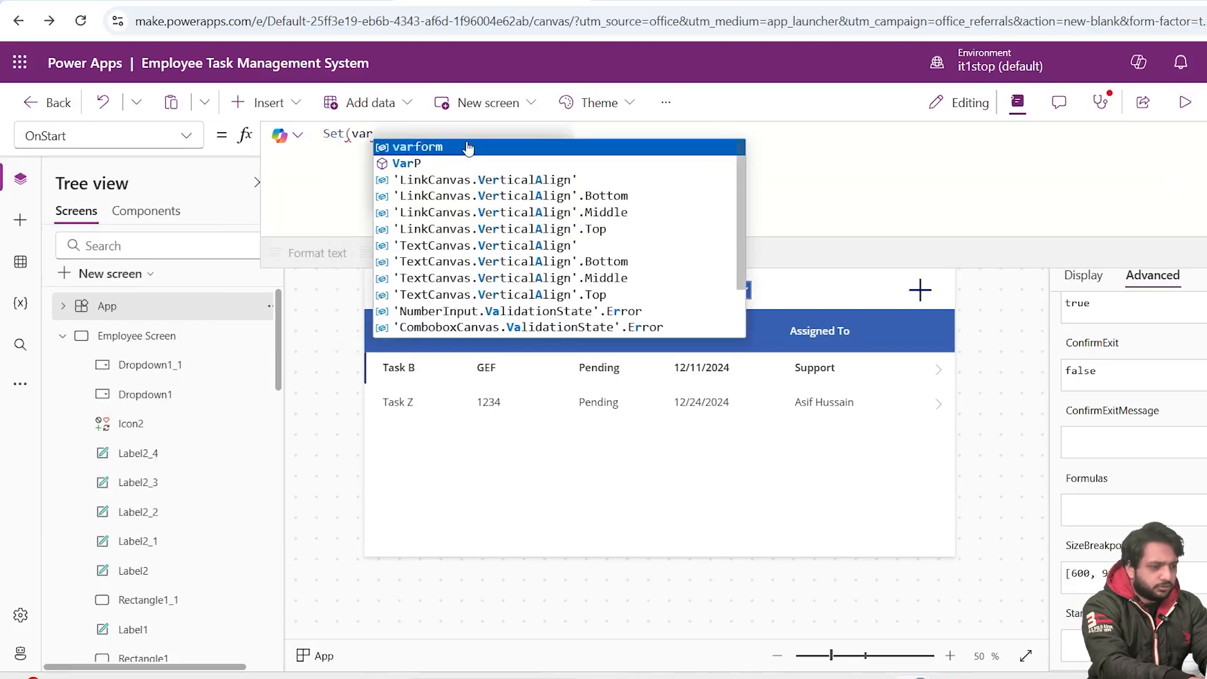
pyautogui.write('user,User());')
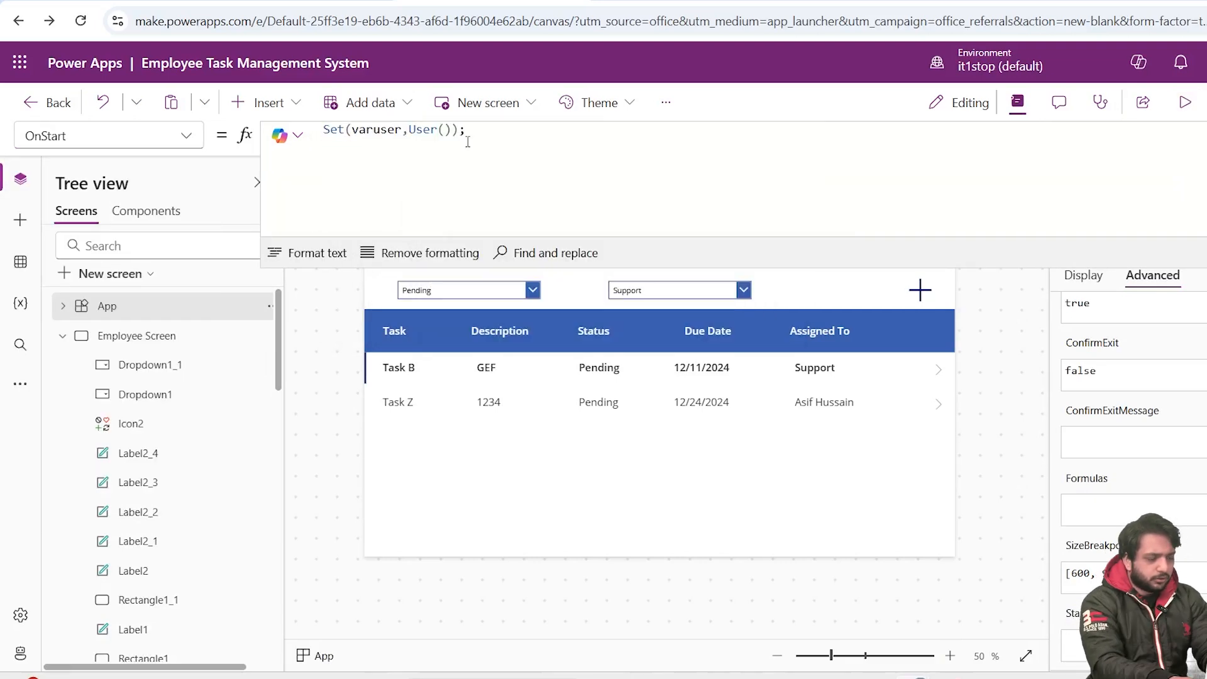
# Switch to the SharePoint site and open ManagersList to examine its columns and entries
pyautogui.hotkey('ctrl', 'Tab')
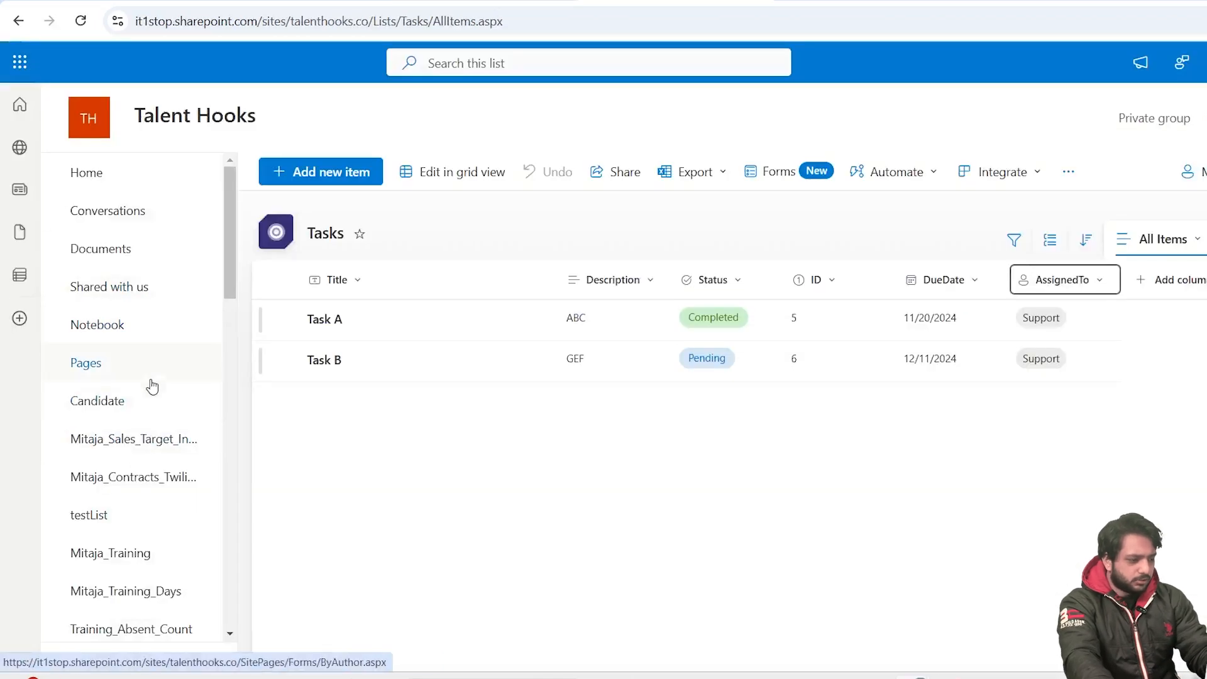
pyautogui.scroll(-5, 139, 434)
pyautogui.click(130, 480)
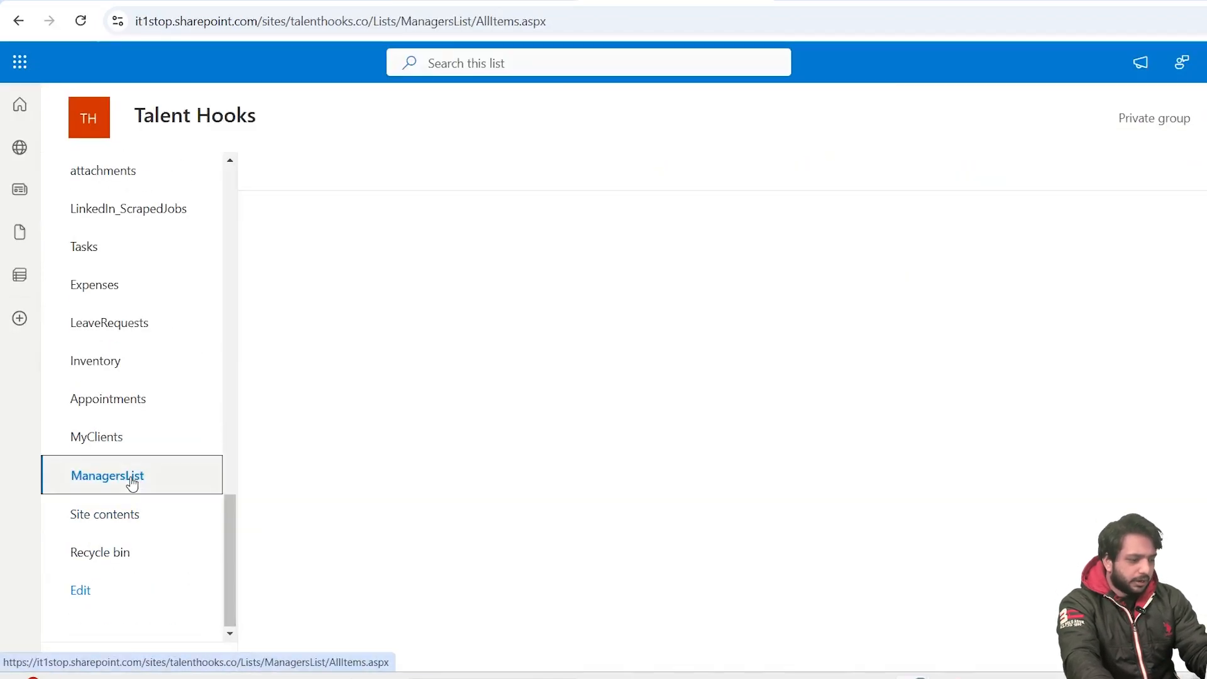
pyautogui.click(624, 277)
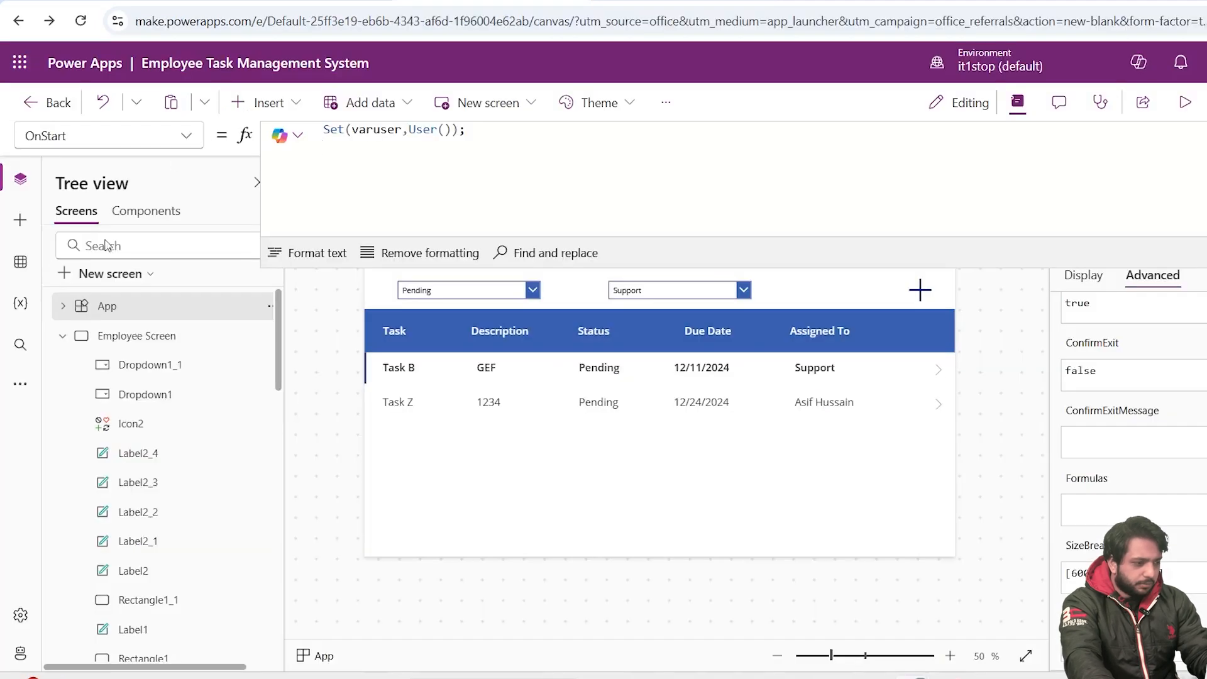
# Start adding a data source to the app in Power Apps and search the available sources for share
pyautogui.click(20, 262)
pyautogui.click(101, 243)
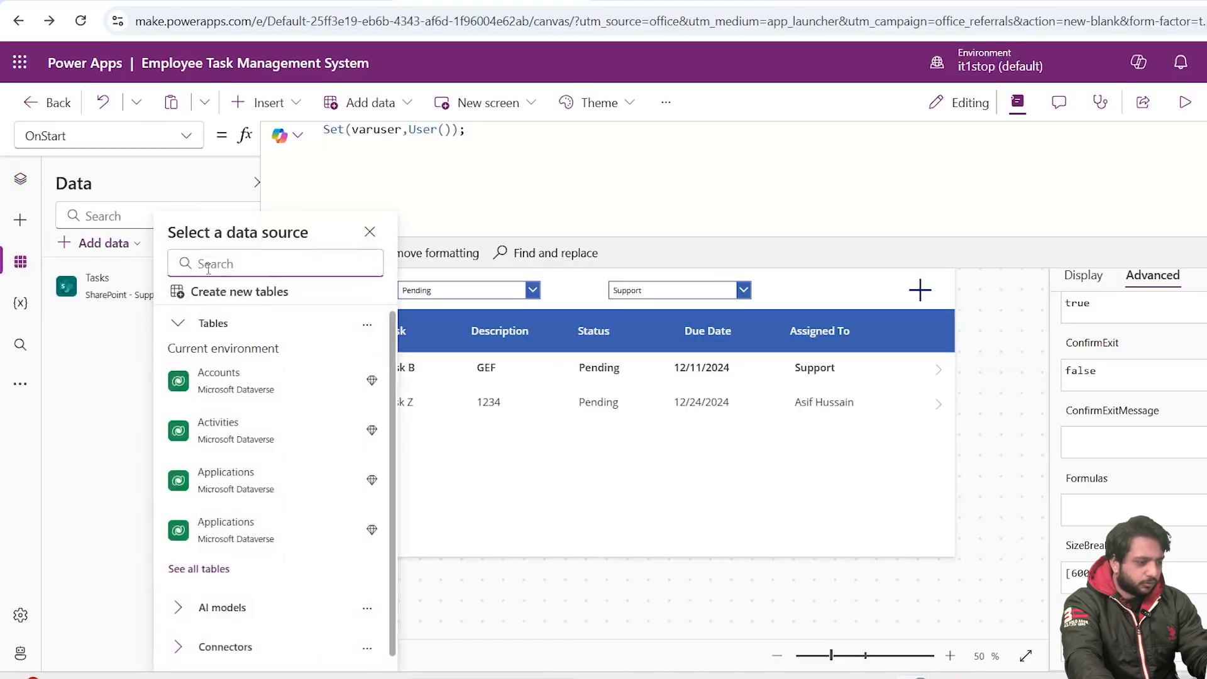
pyautogui.write('share')
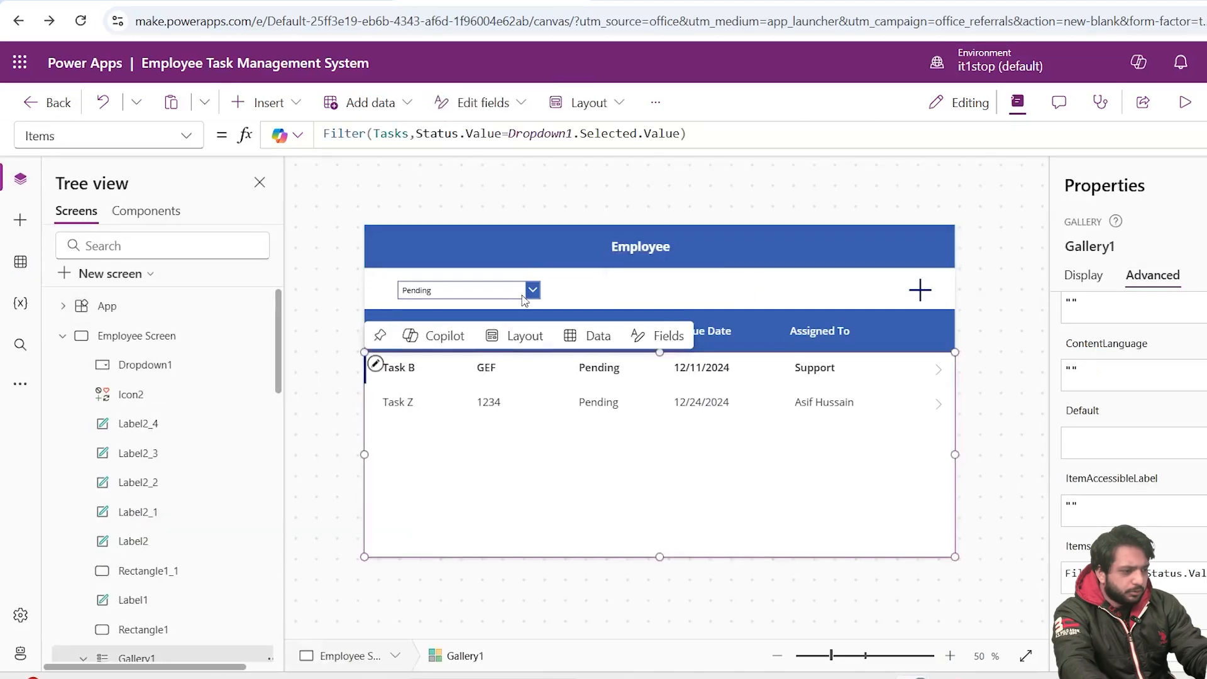
# Add the condition AssignedTo.DisplayName=varuser.Email to the Filter formula in the Employee gallery's Items
pyautogui.click(440, 290)
pyautogui.click(446, 458)
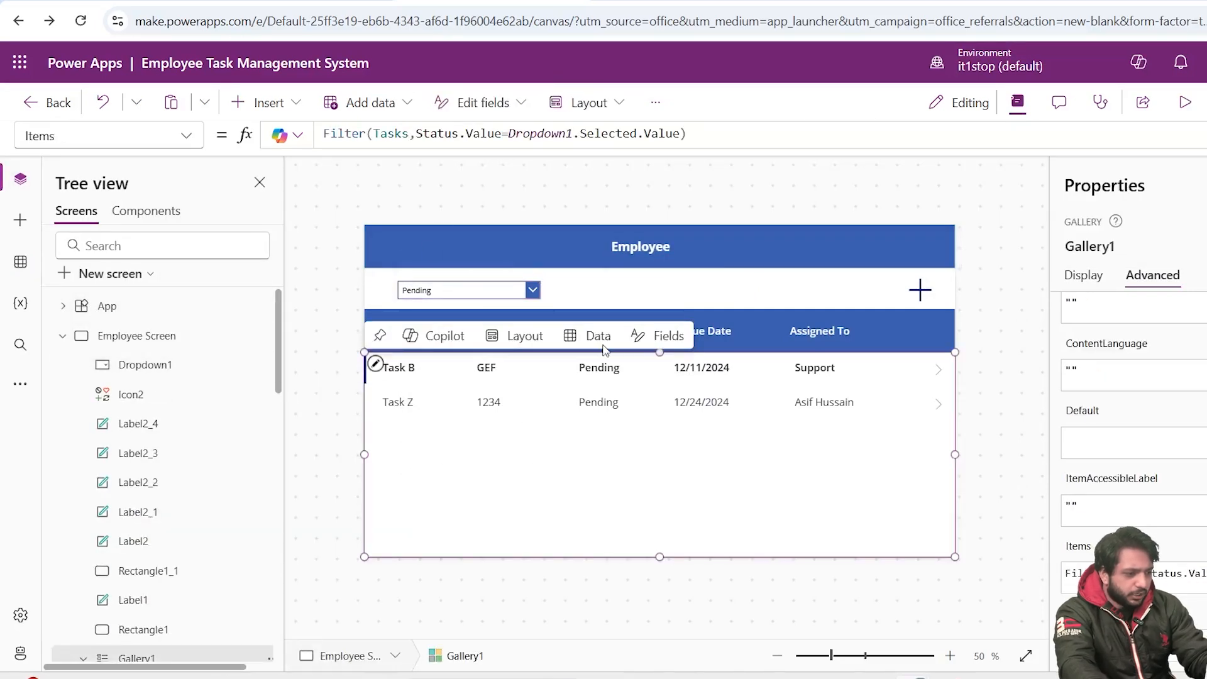
pyautogui.click(690, 133)
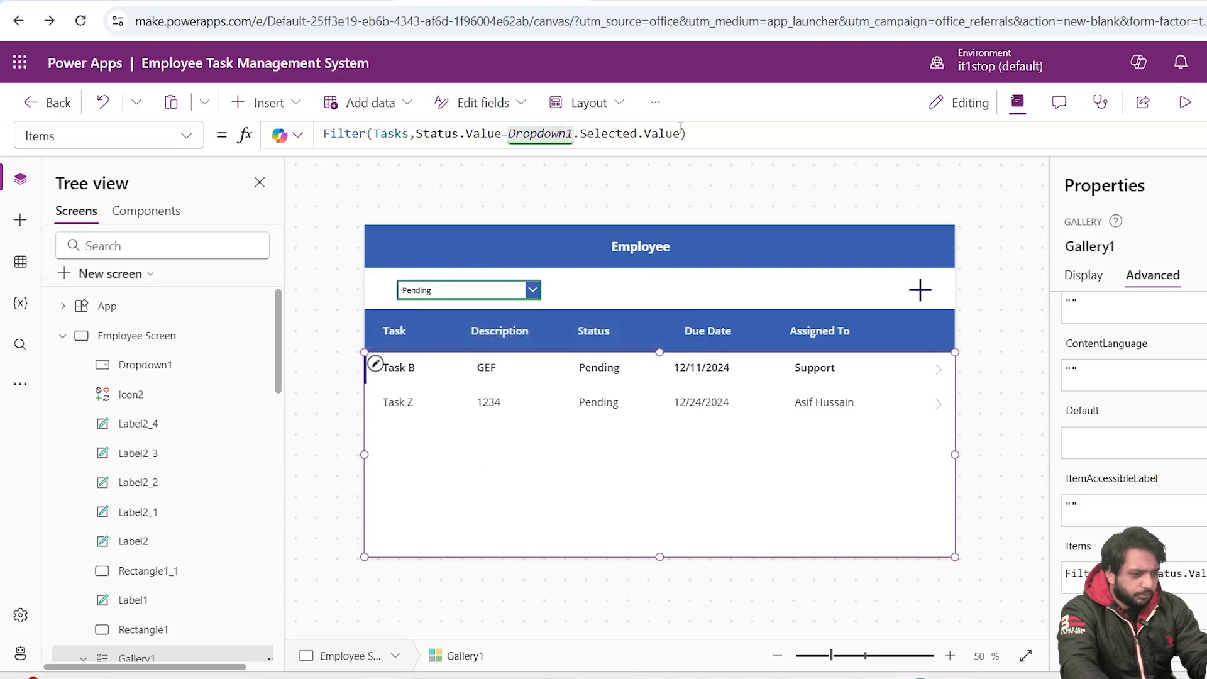
pyautogui.write(',AssignedTo.D')
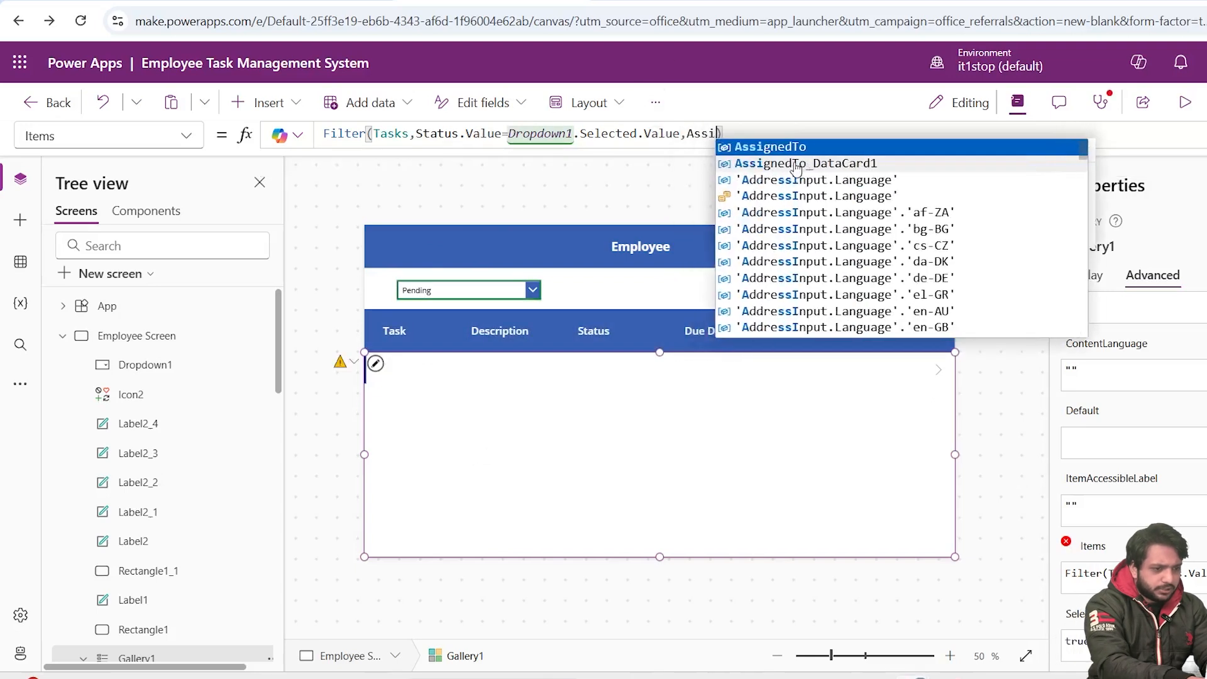
pyautogui.click(795, 164)
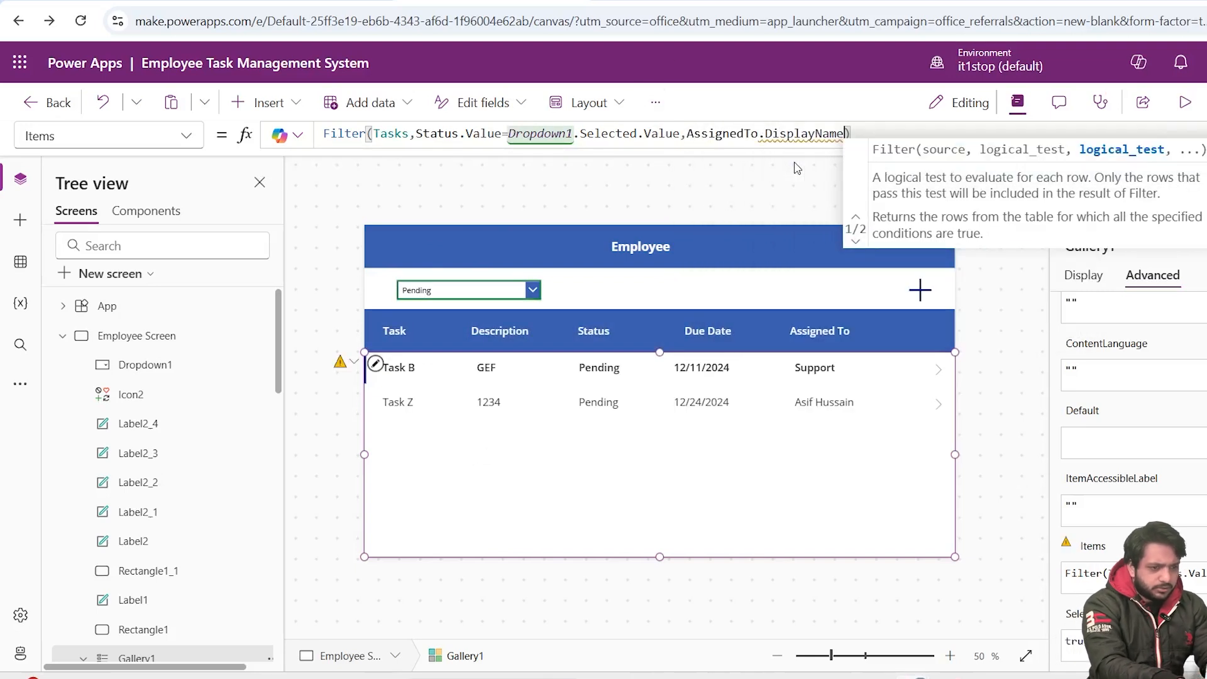
pyautogui.write('=Us')
pyautogui.press('BackSpace')
pyautogui.press('BackSpace')
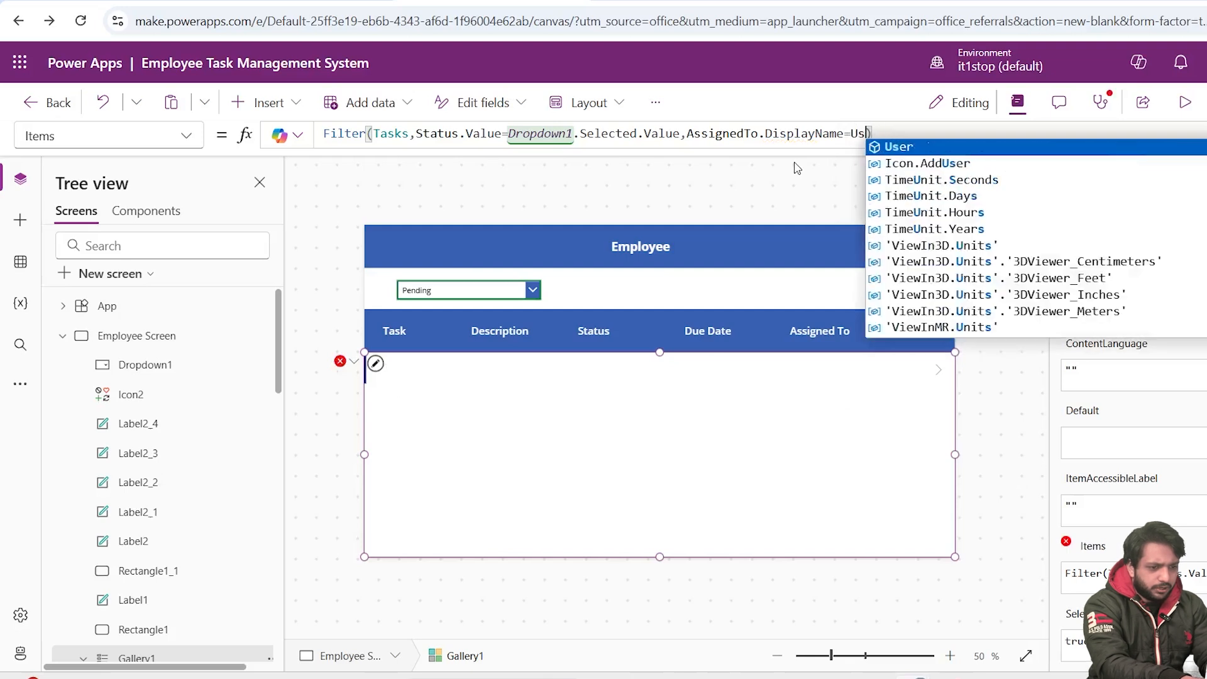
pyautogui.write('varuser.')
pyautogui.press('Tab')
# Change the gallery filter's person condition to AssignedTo.Email=varuser.Email and join it to the status condition with &&
pyautogui.doubleClick(771, 133)
pyautogui.write('Ema')
pyautogui.press('Tab')
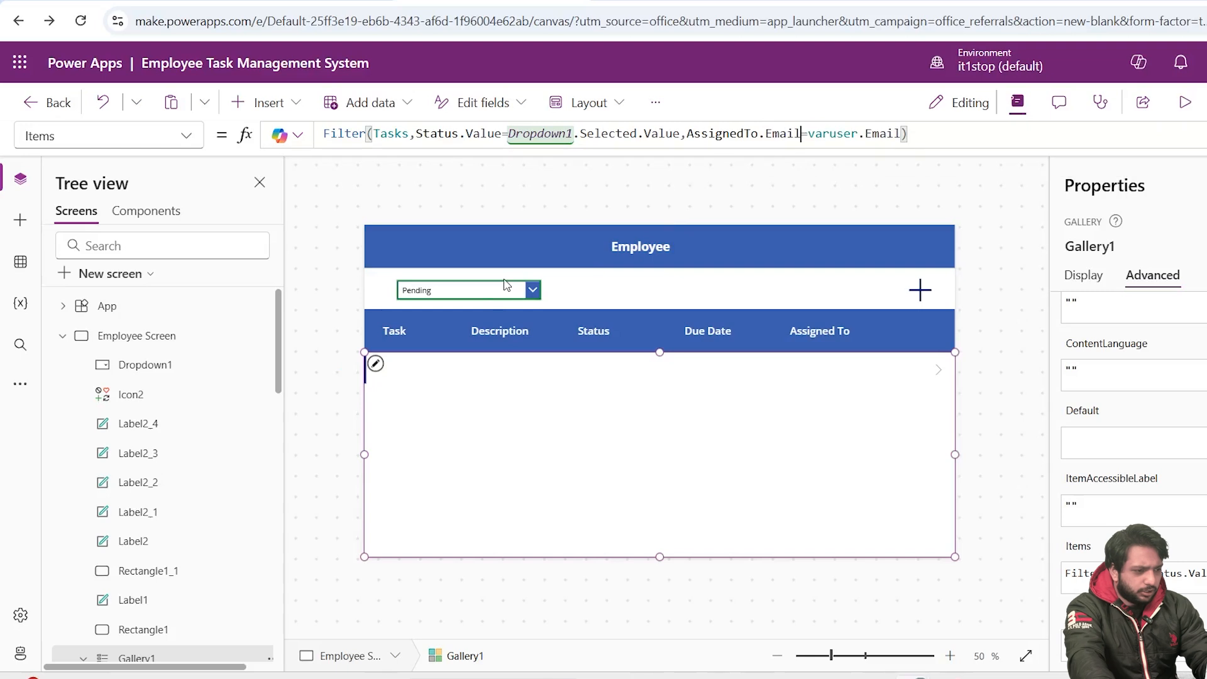
pyautogui.write('&&')
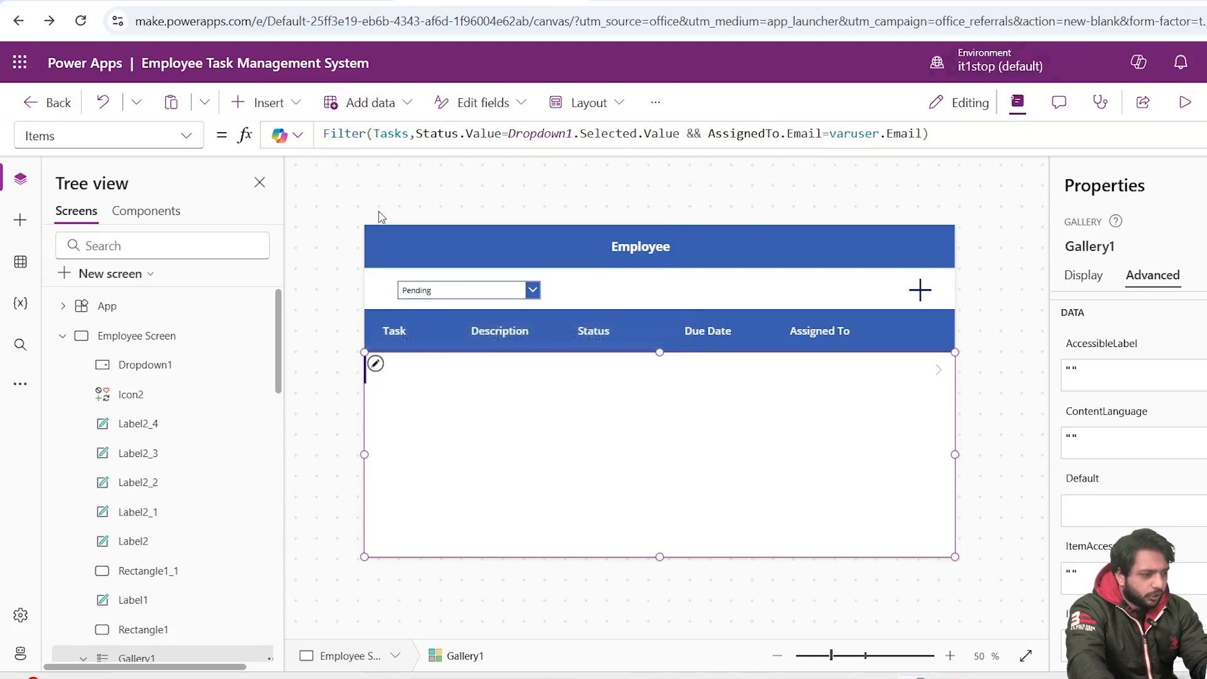
# Run the app's OnStart to load the signed-in user and check the tasks listed in the Employee gallery
pyautogui.click(385, 182)
pyautogui.click(158, 305)
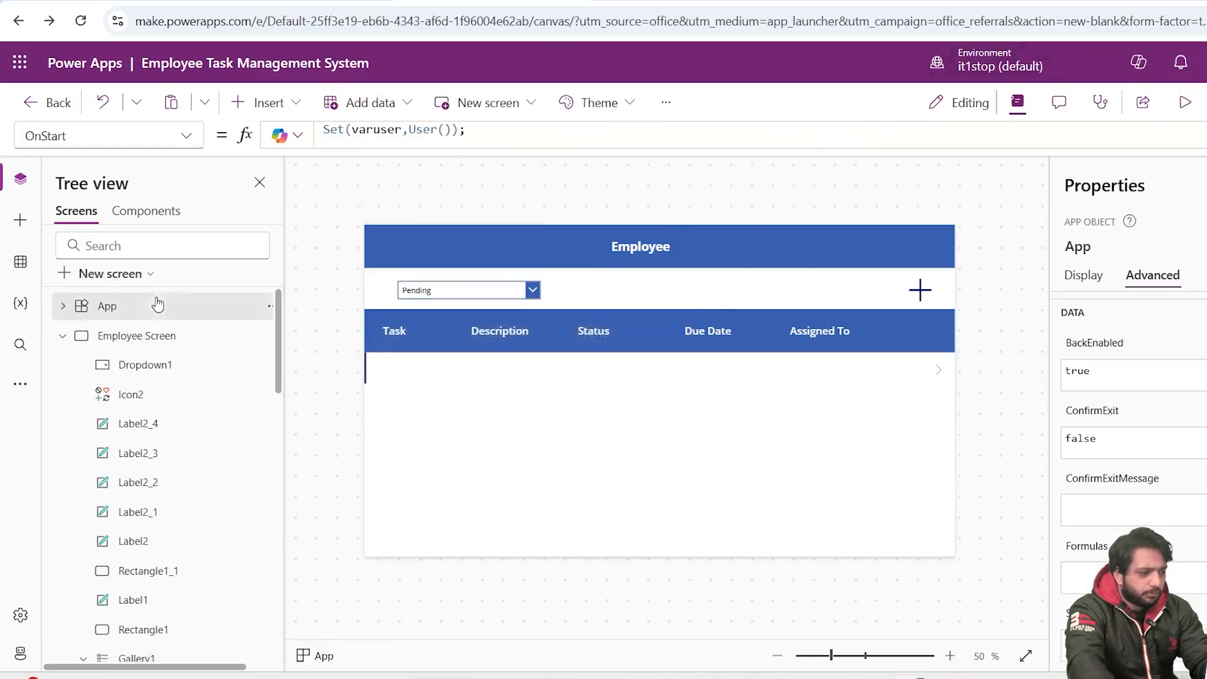
pyautogui.click(270, 306)
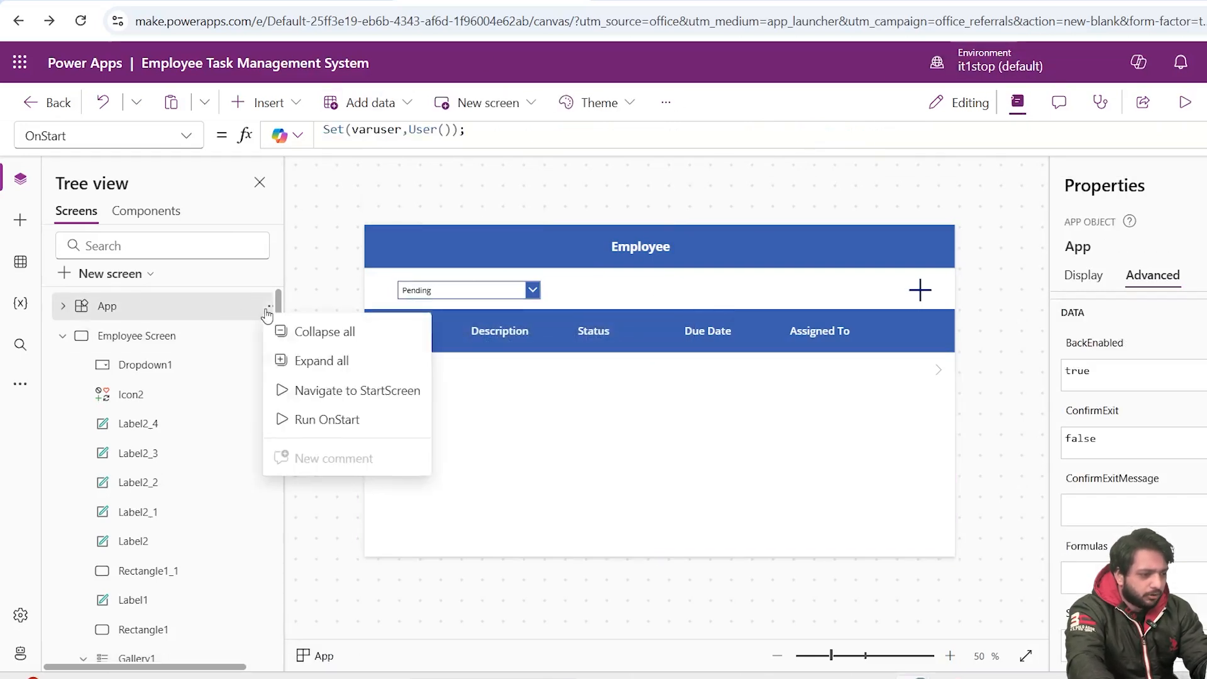
pyautogui.click(323, 418)
pyautogui.click(697, 460)
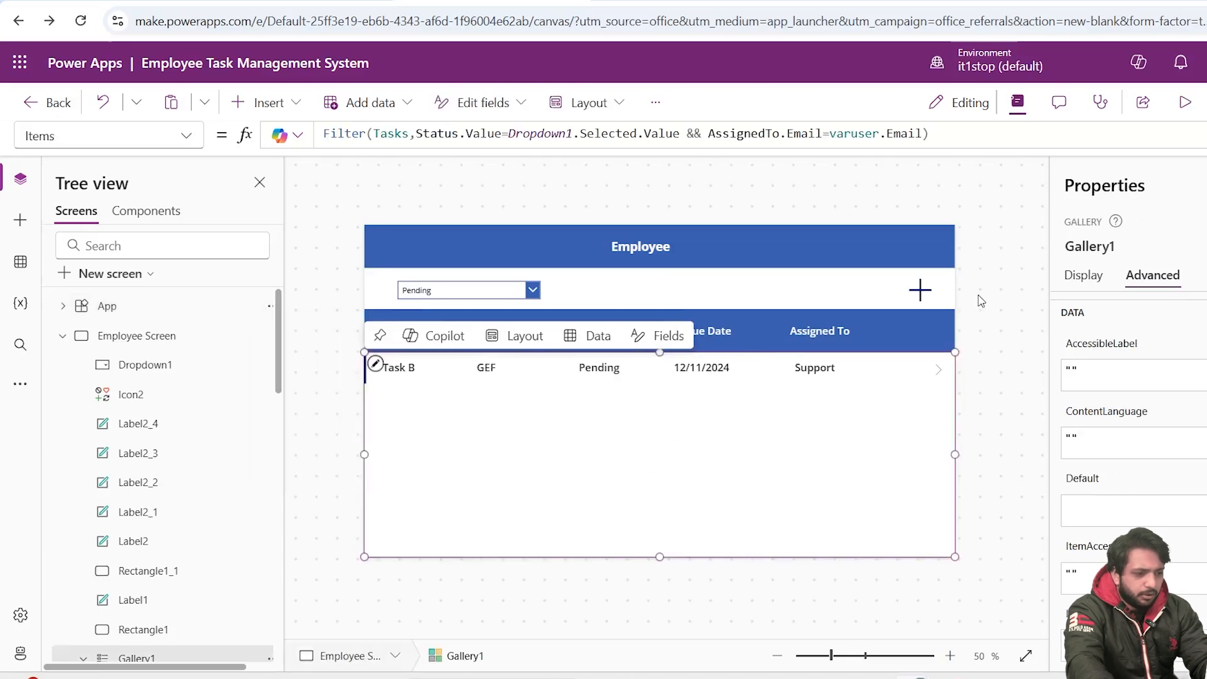
pyautogui.click(1035, 284)
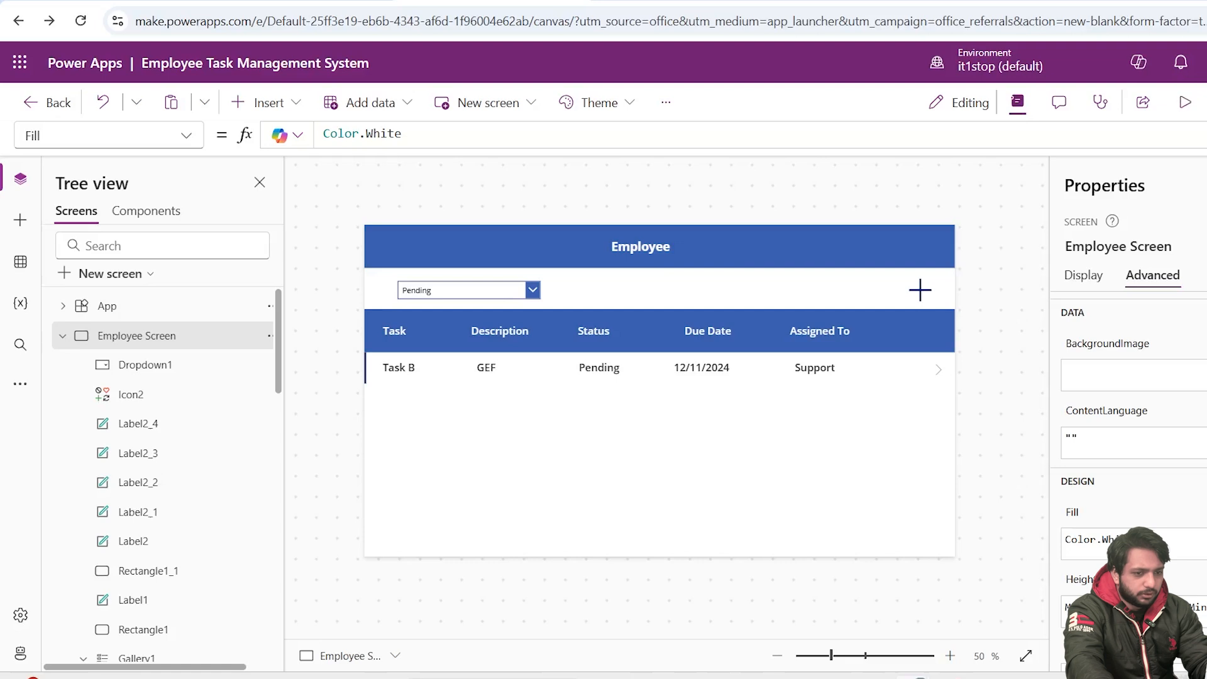
pyautogui.click(587, 536)
pyautogui.click(589, 533)
pyautogui.click(572, 292)
pyautogui.click(585, 346)
pyautogui.click(304, 287)
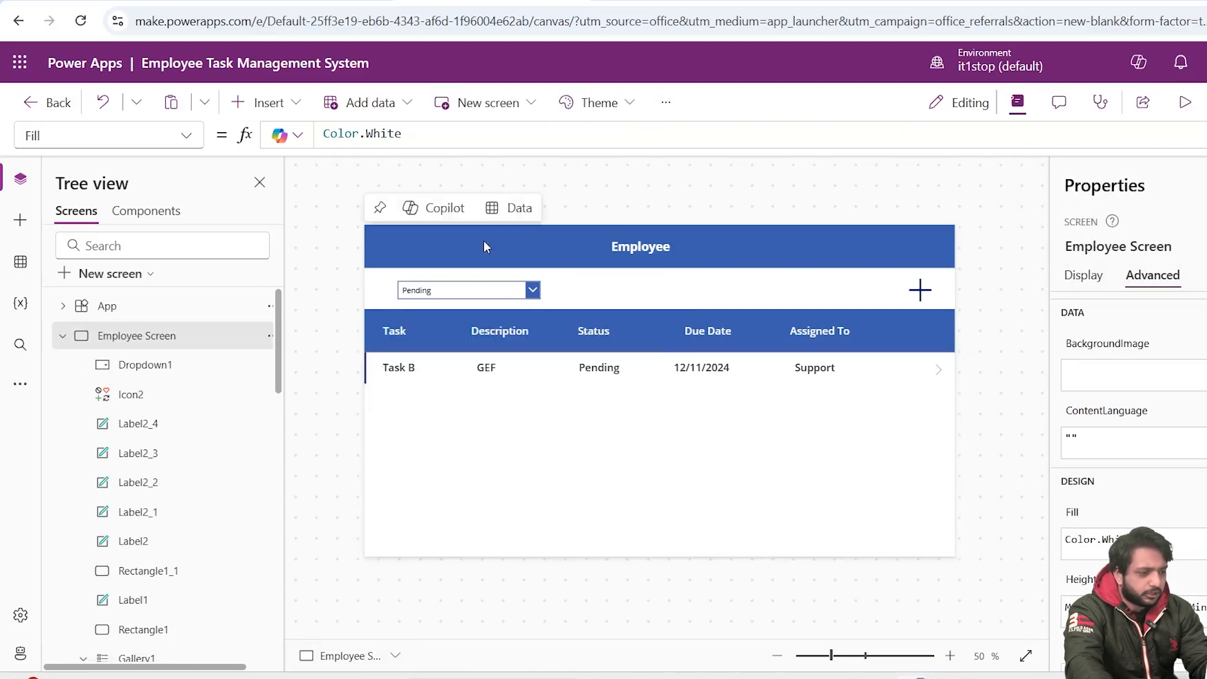
# Duplicate the Employee Screen and change the copy's header text to Manager Dashboard
pyautogui.click(62, 336)
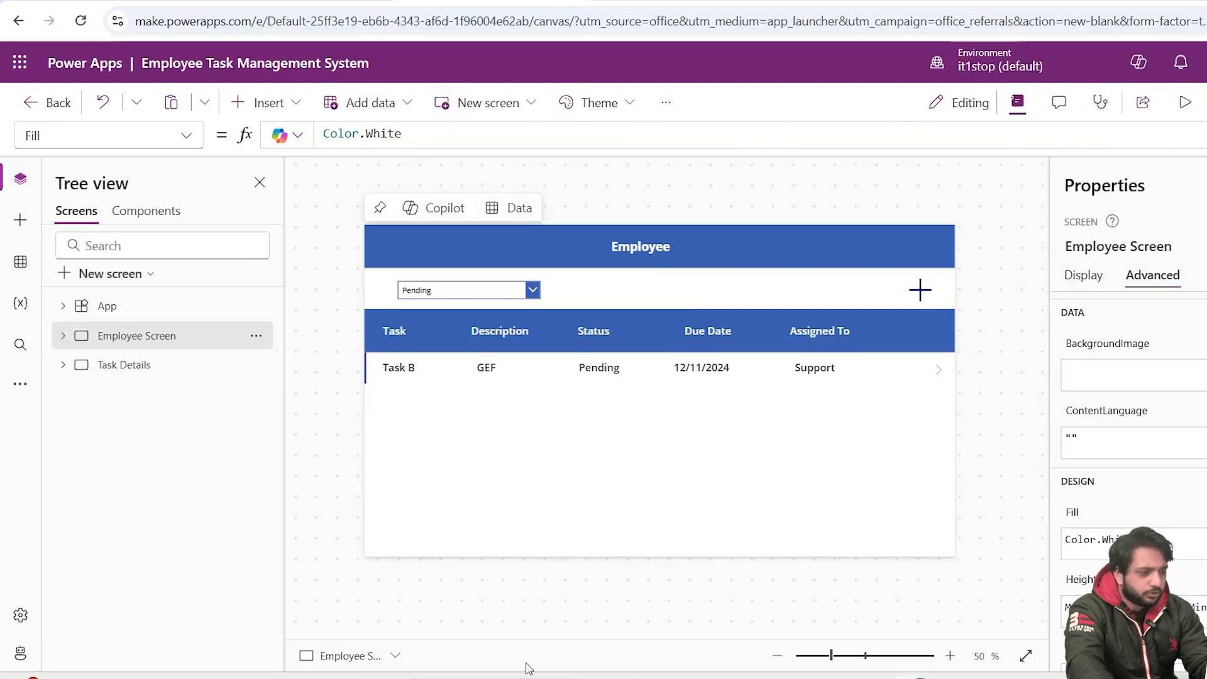
pyautogui.click(257, 337)
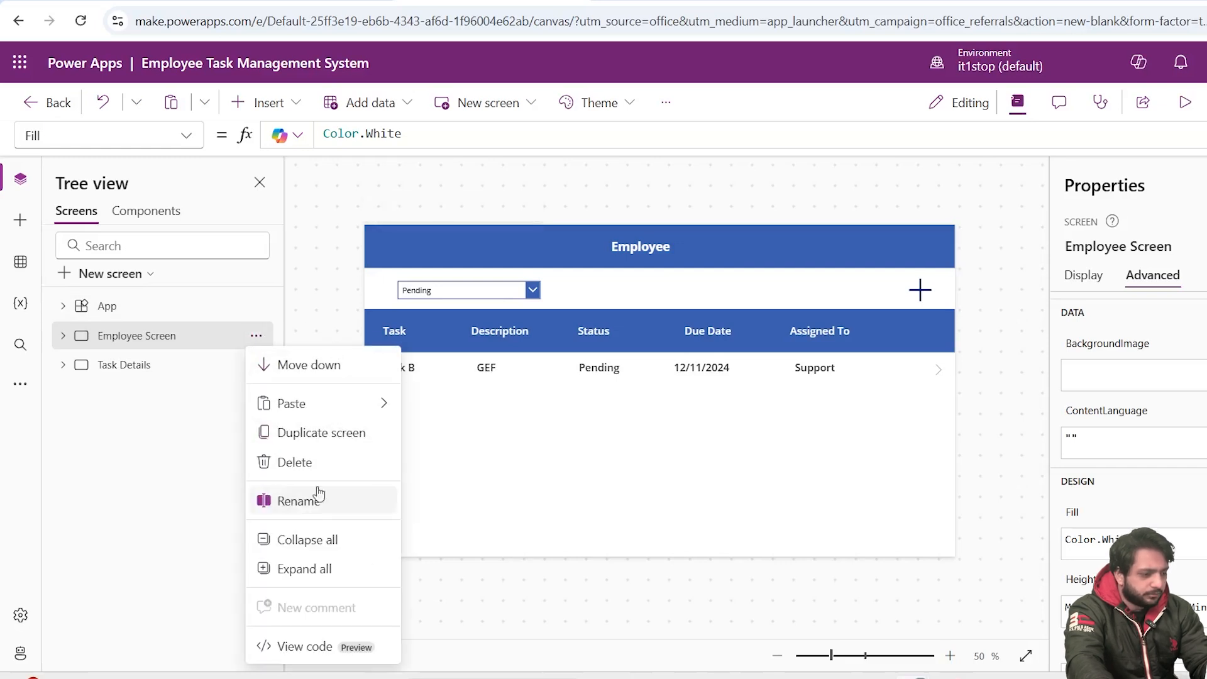
pyautogui.click(330, 432)
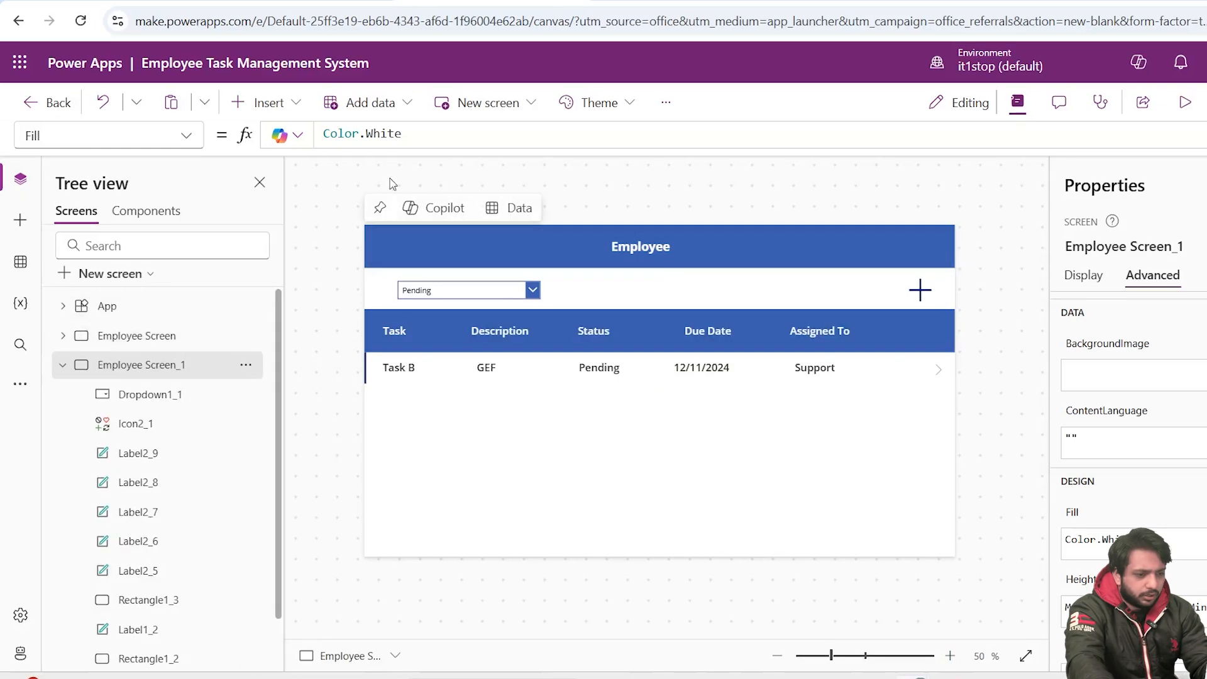
pyautogui.click(651, 248)
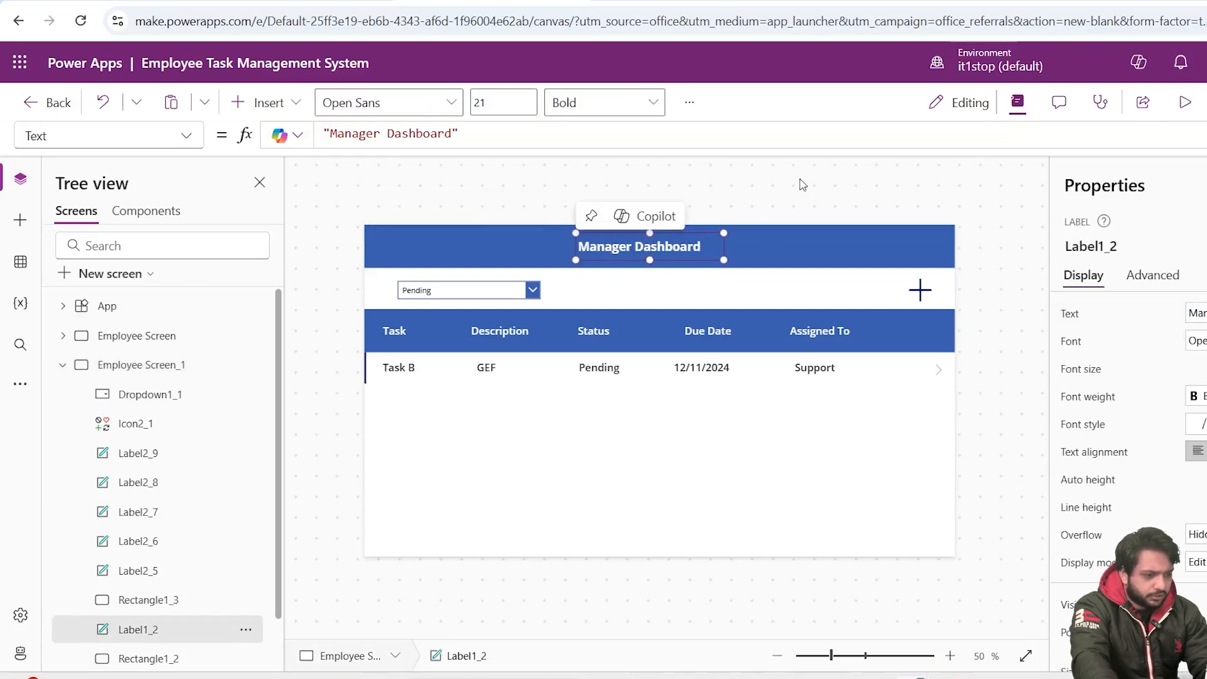
pyautogui.click(804, 184)
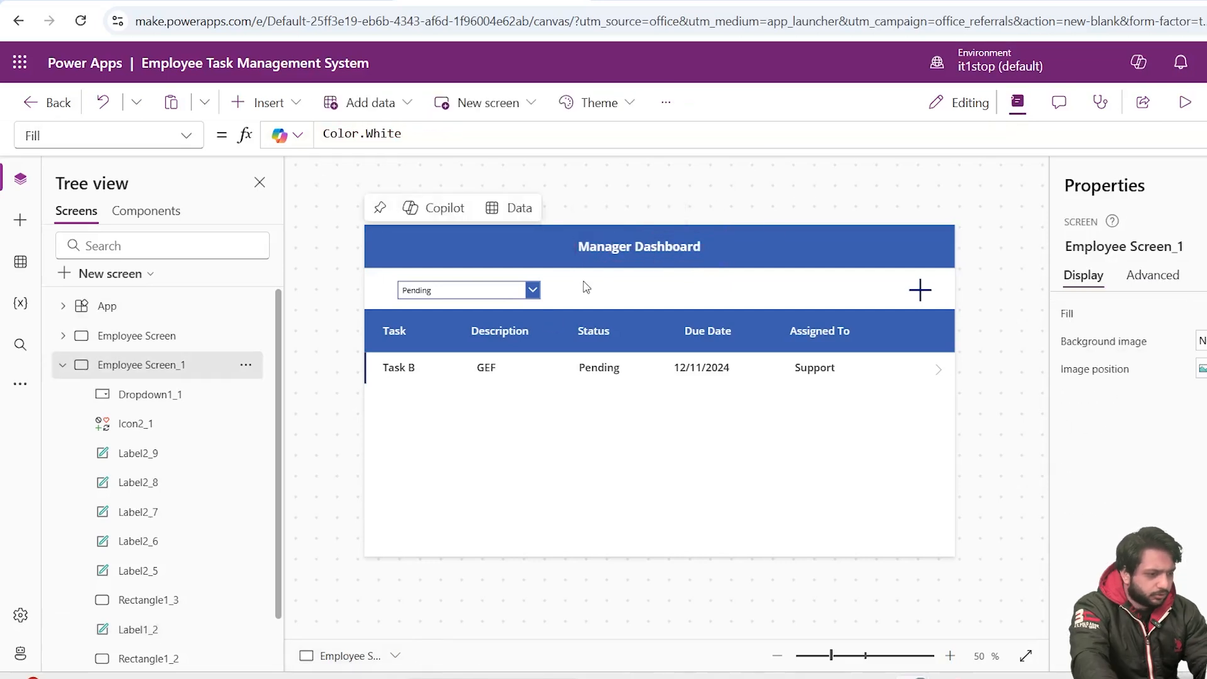
# Remove the condition && AssignedTo.Email=varuser.Email from the Items filter of the Manager Dashboard gallery
pyautogui.click(585, 282)
pyautogui.click(518, 291)
pyautogui.click(610, 415)
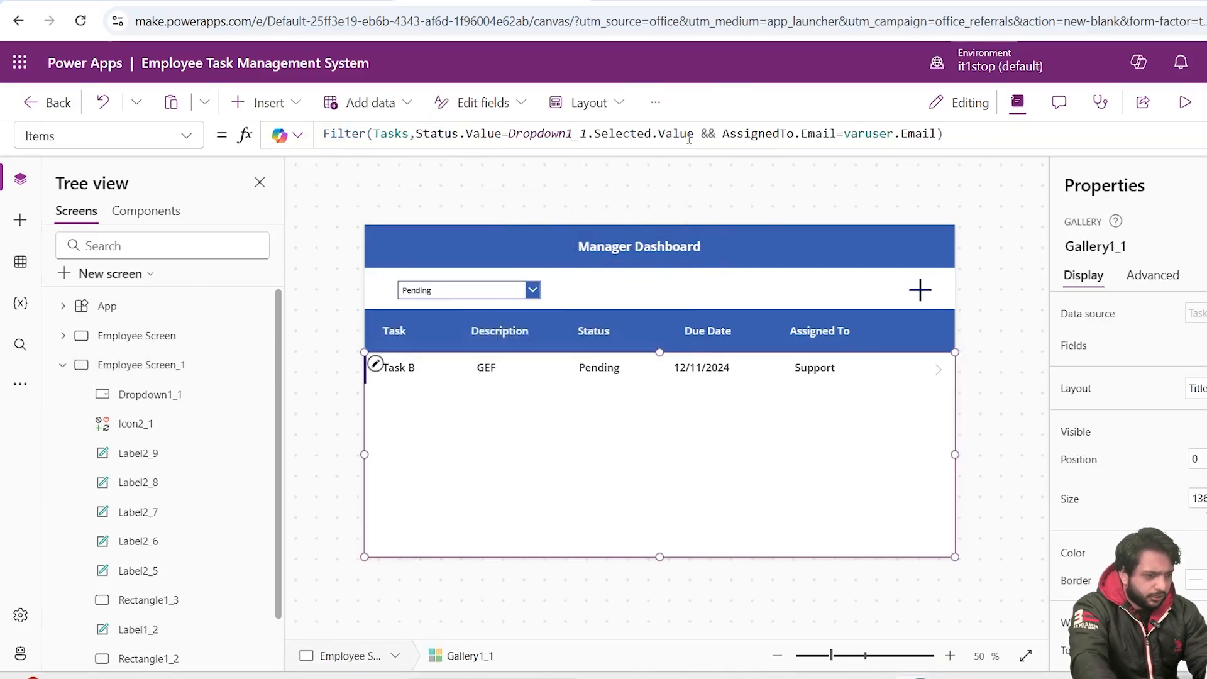
pyautogui.moveTo(701, 135); pyautogui.dragTo(936, 134)
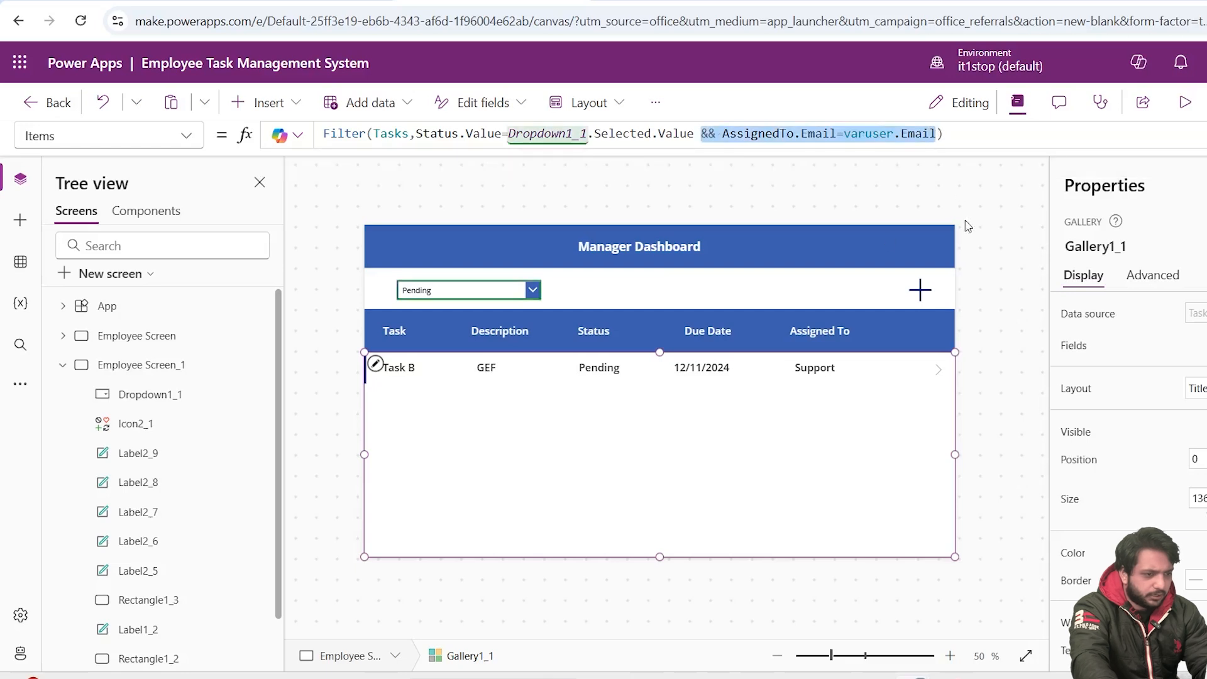
pyautogui.press('BackSpace')
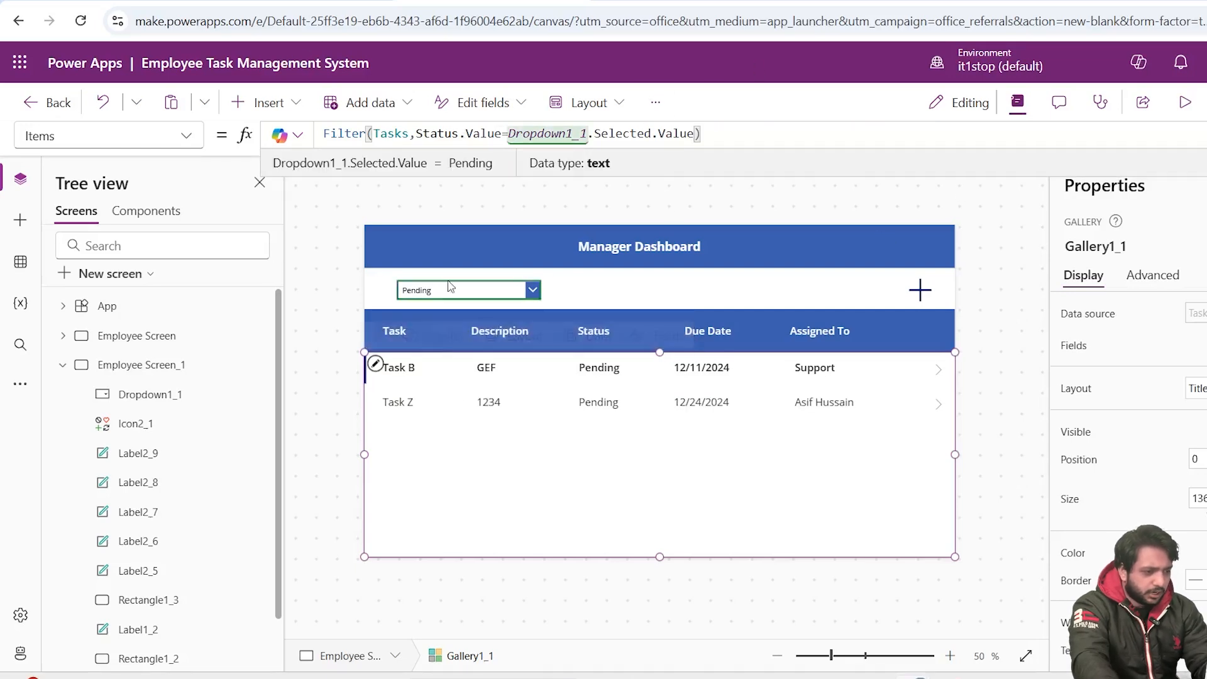
# Copy the status dropdown on the Manager Dashboard and place the duplicate between it and the plus icon
pyautogui.click(710, 301)
pyautogui.click(511, 289)
pyautogui.rightClick(510, 288)
pyautogui.click(569, 340)
pyautogui.click(664, 294)
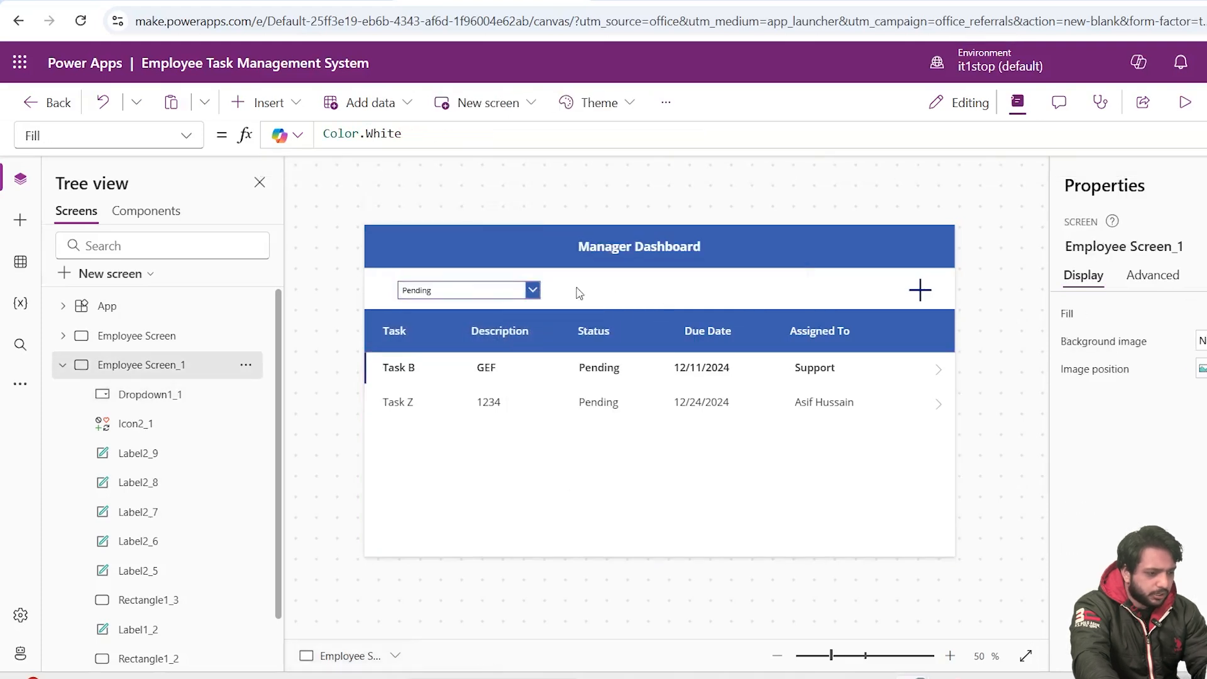
pyautogui.hotkey('ctrl', 'v')
pyautogui.moveTo(454, 304); pyautogui.dragTo(667, 298)
# Set the new dropdown's Items to Distinct(Tasks,AssignedTo.DisplayName)
pyautogui.doubleClick(386, 134)
pyautogui.doubleClick(398, 134)
pyautogui.hotkey('ctrl', 'a')
pyautogui.write('Ds')
pyautogui.press('BackSpace')
pyautogui.write('istinct(Tas')
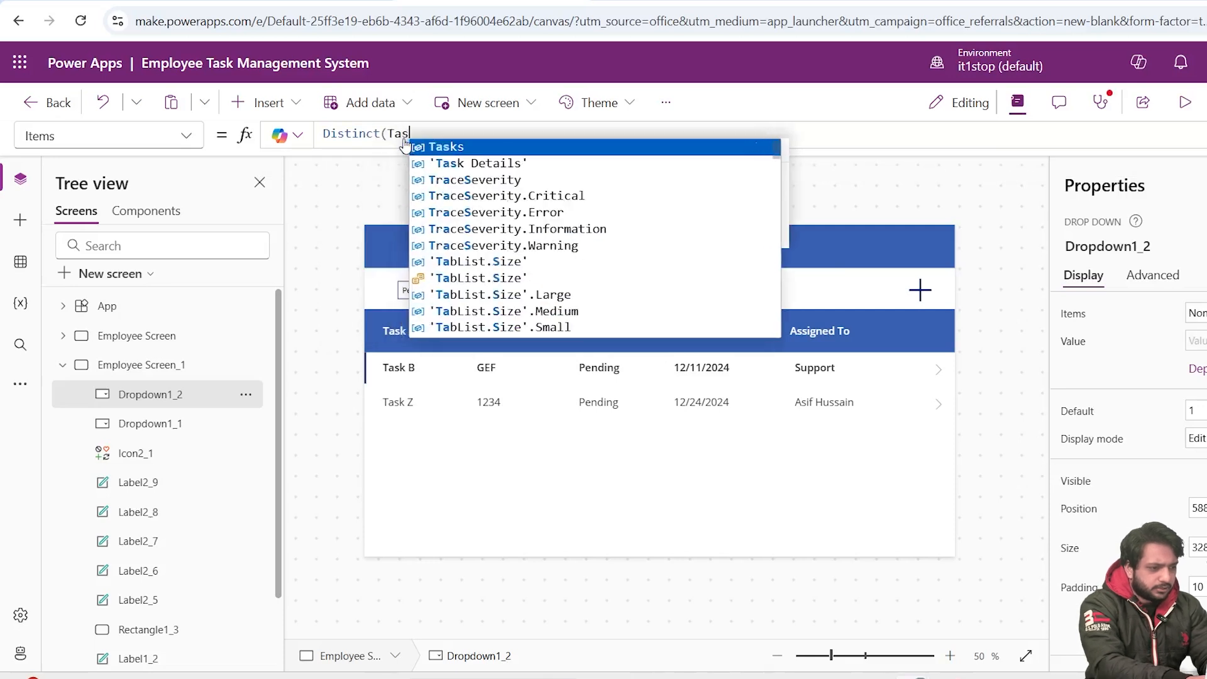
pyautogui.write('ks,AssignedTo.DisplayName)')
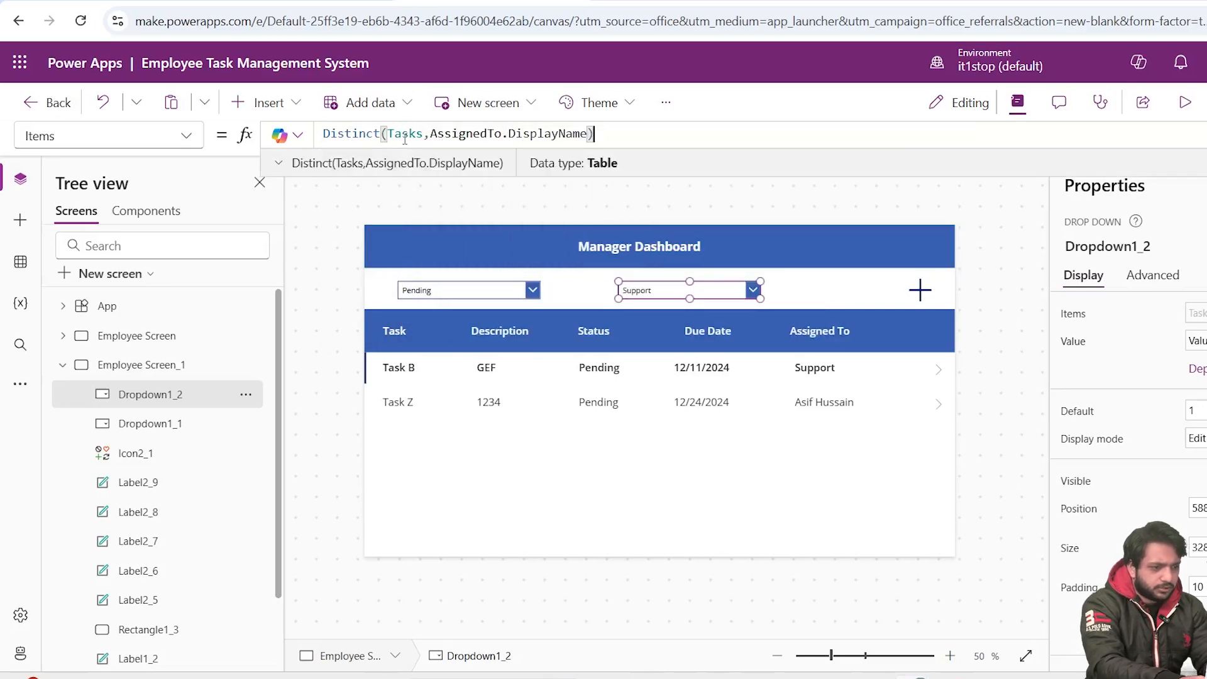
# Extend the Manager Dashboard gallery's Items filter with && after the status condition
pyautogui.click(574, 447)
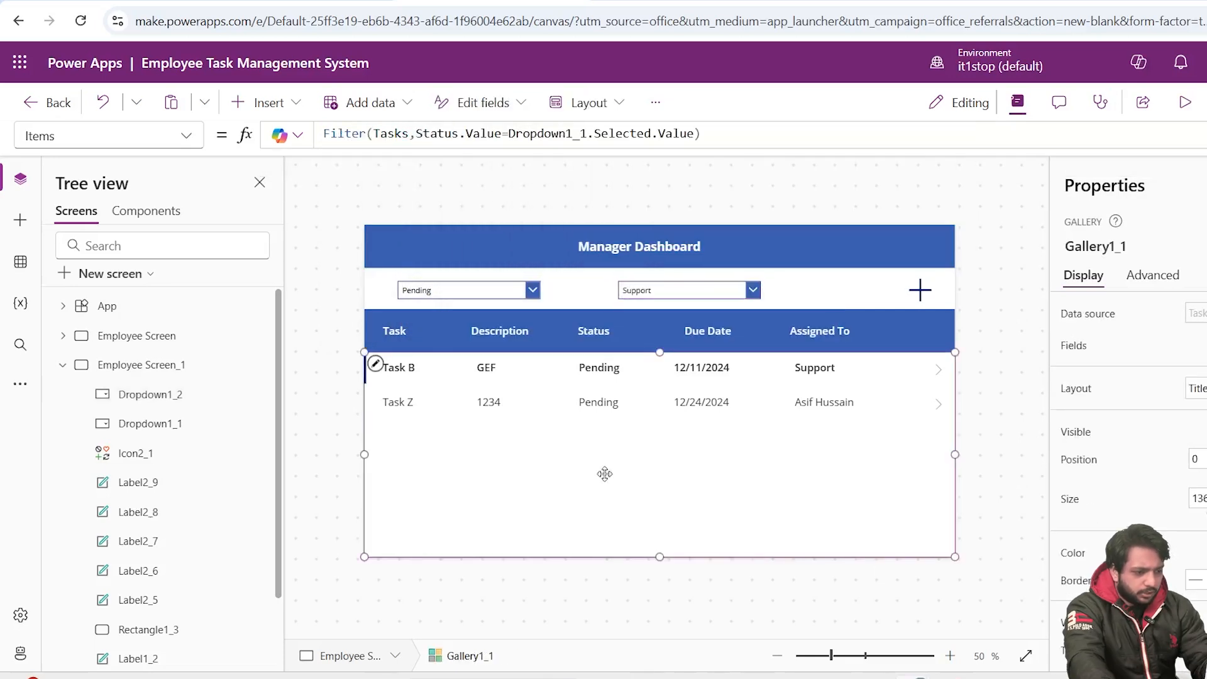
pyautogui.click(694, 135)
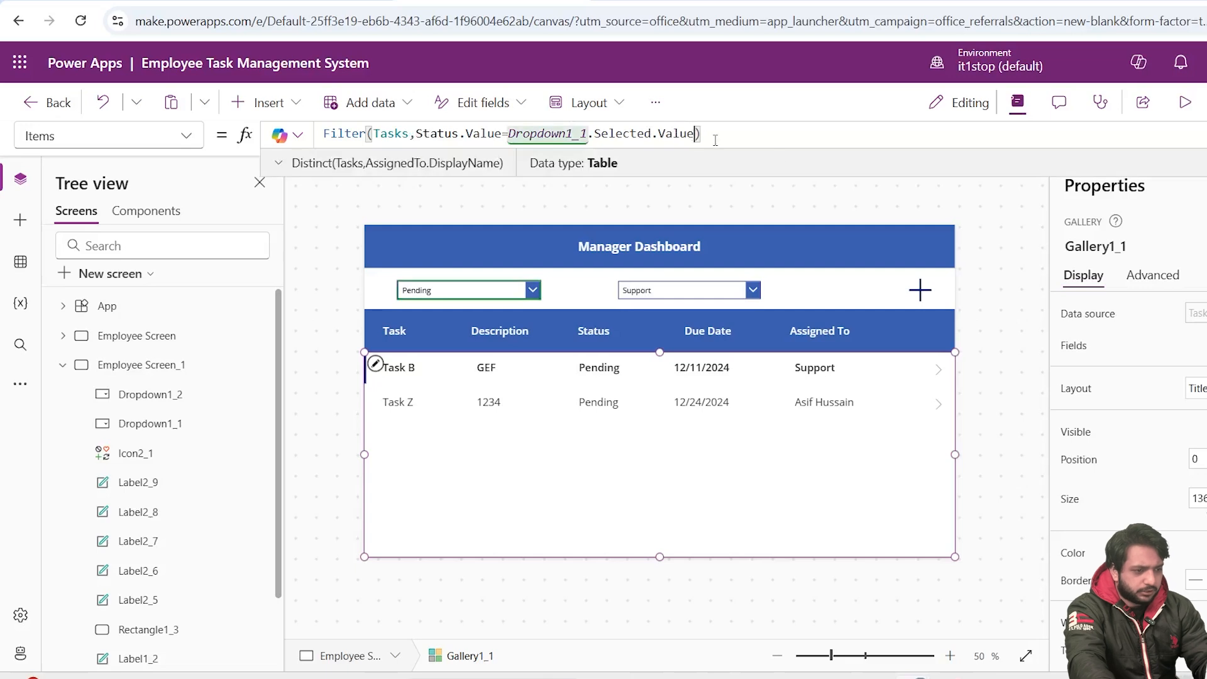
pyautogui.write('&& Dr')
pyautogui.write('opdown1_2.Selected.V')
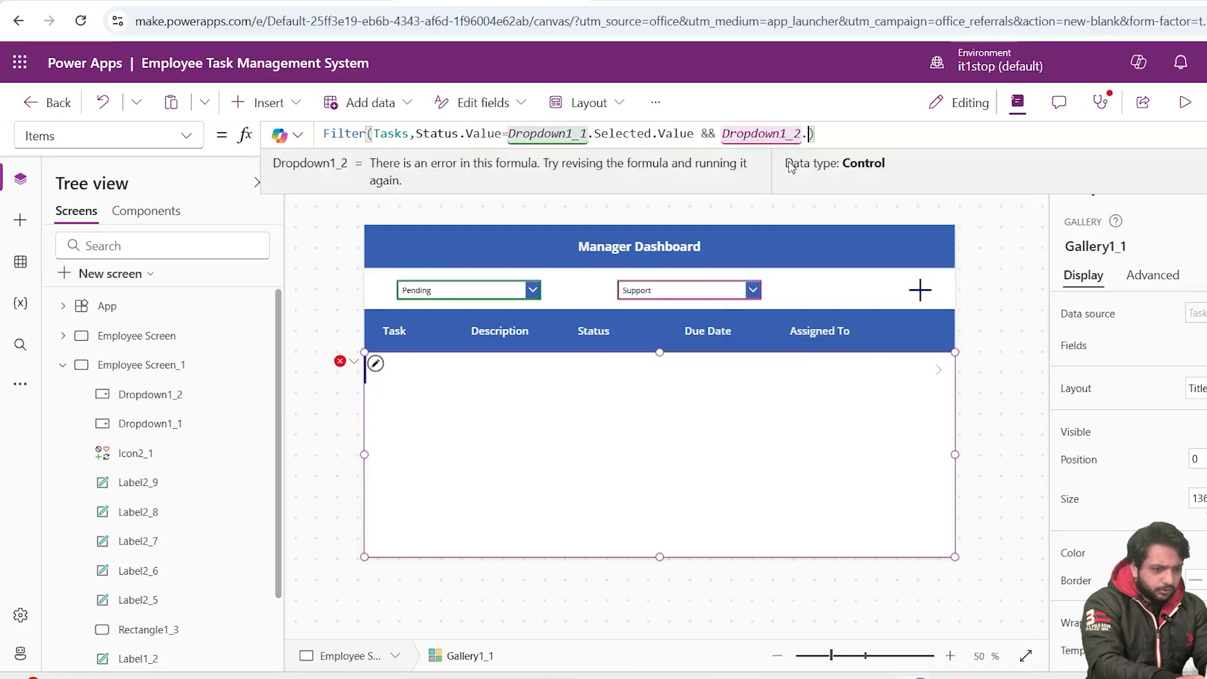
pyautogui.write('alue')
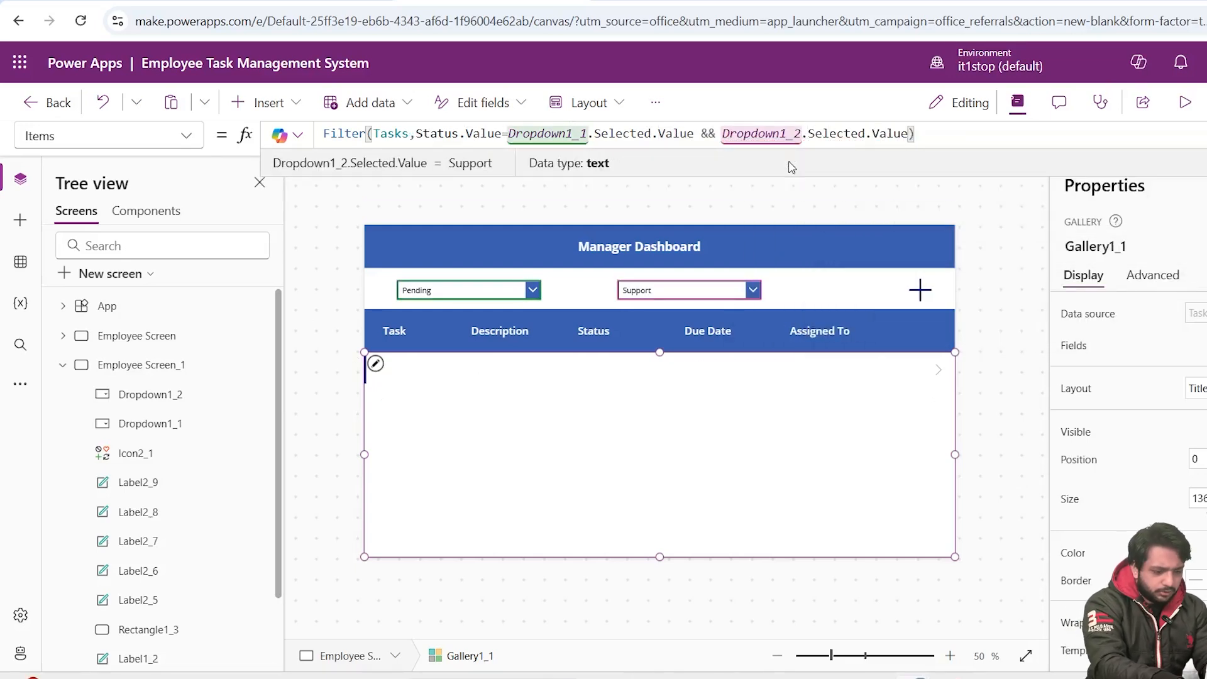
pyautogui.hotkey('ctrl', 'BackSpace')
pyautogui.hotkey('ctrl', 'BackSpace')
pyautogui.hotkey('ctrl', 'BackSpace')
pyautogui.hotkey('ctrl', 'BackSpace')
pyautogui.hotkey('ctrl', 'BackSpace')
pyautogui.hotkey('ctrl', 'BackSpace')
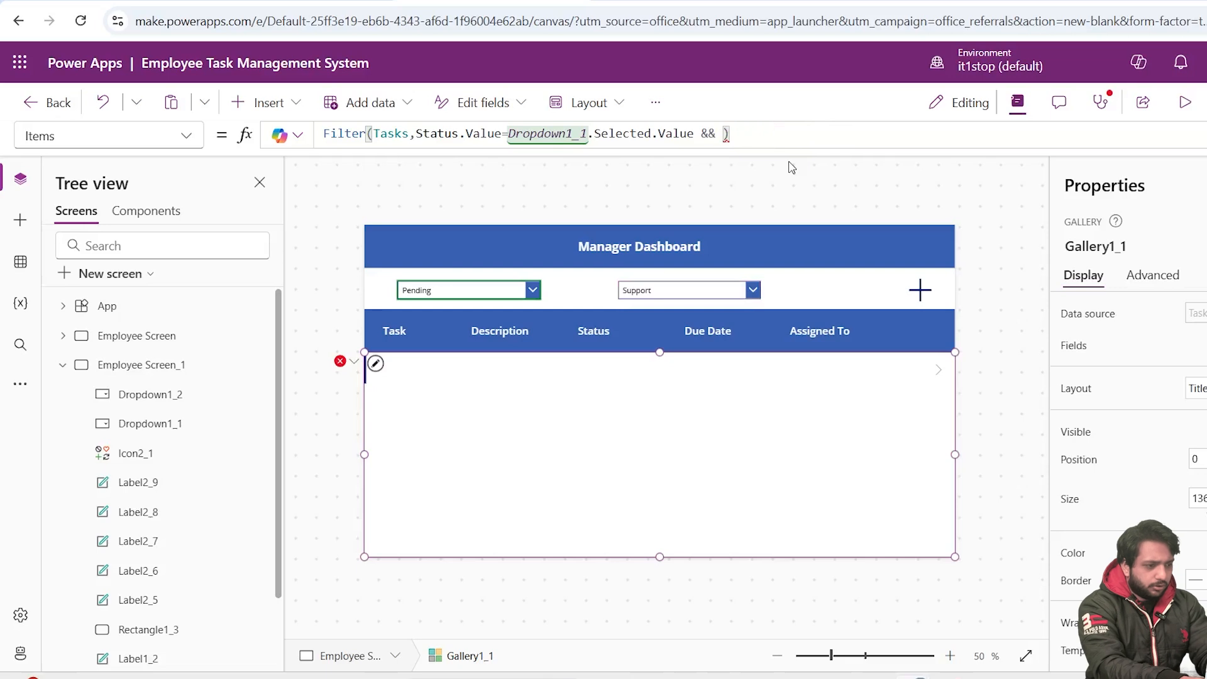
# Complete the gallery filter's second condition as AssignedTo.DisplayName=Dropdown1_2.Selected.Value
pyautogui.write('AssignedTo.')
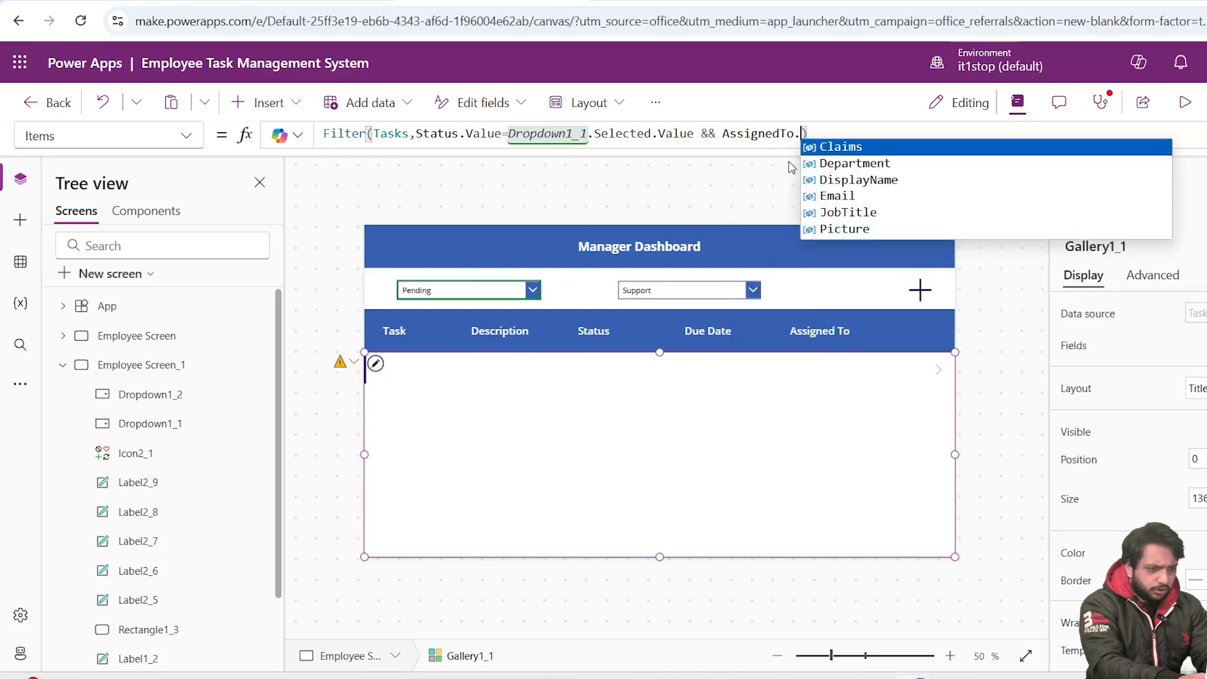
pyautogui.write('D')
pyautogui.write('isplayName=Dropdown1_2.Selected.V')
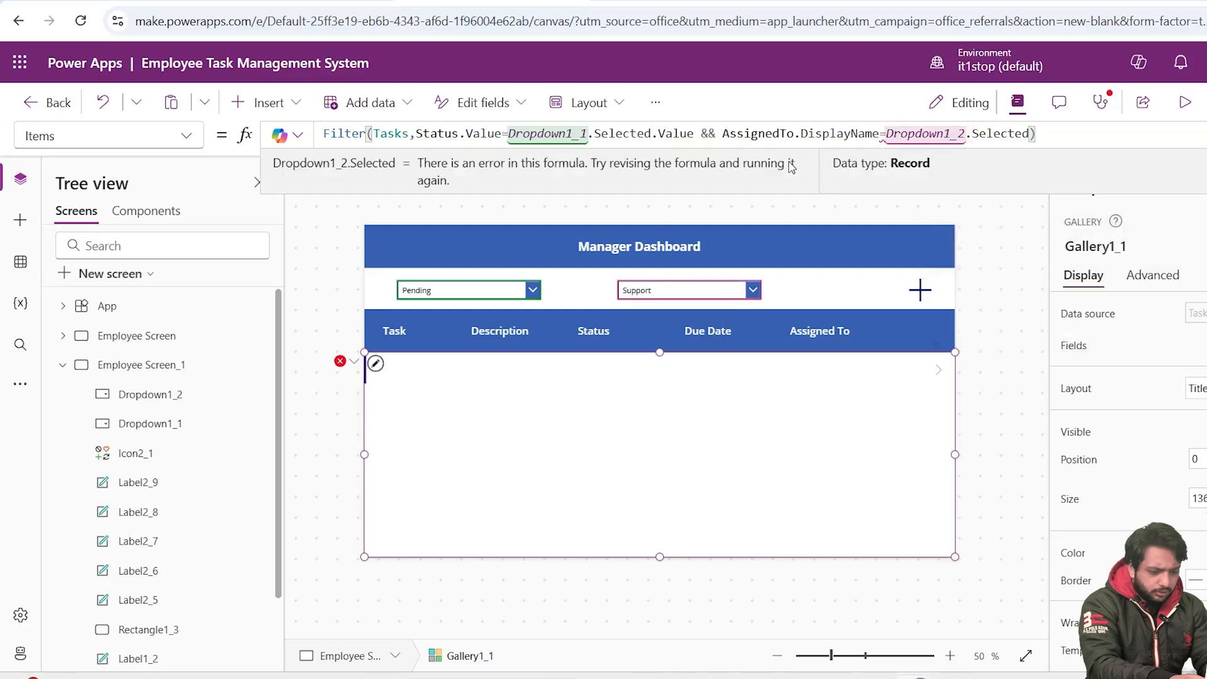
pyautogui.write('alue')
# Preview the app and test the assignee dropdown by choosing the other person and switching back to Support
pyautogui.click(1185, 102)
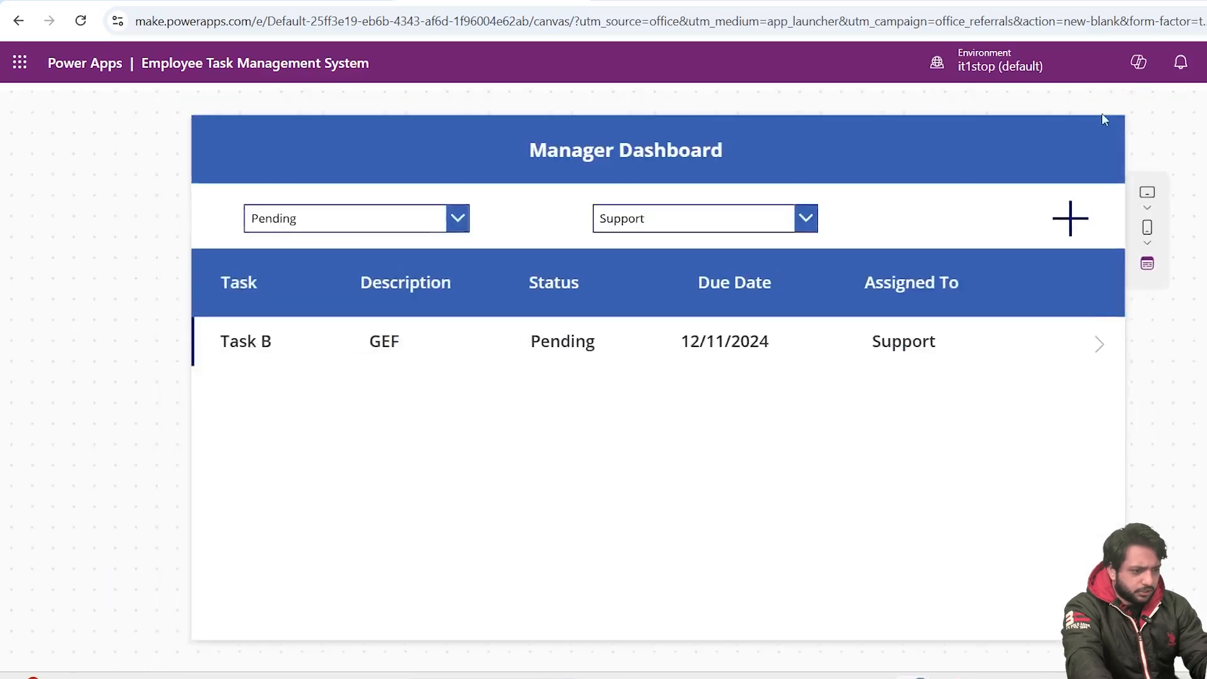
pyautogui.click(676, 227)
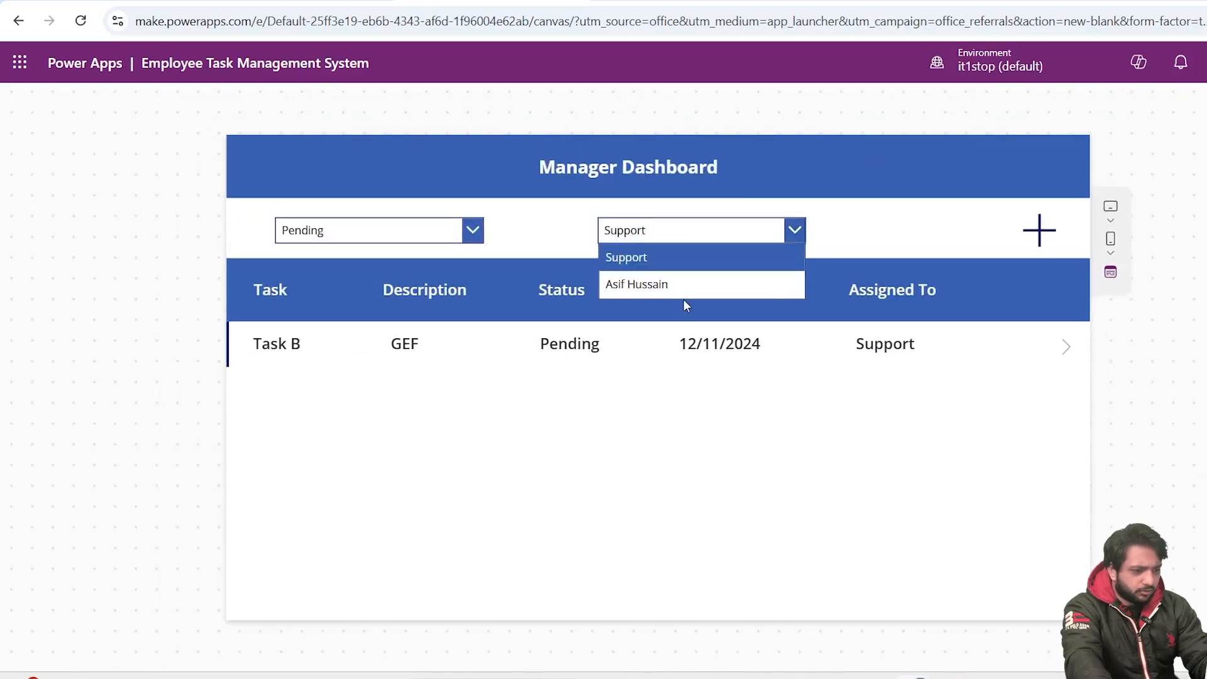
pyautogui.click(660, 284)
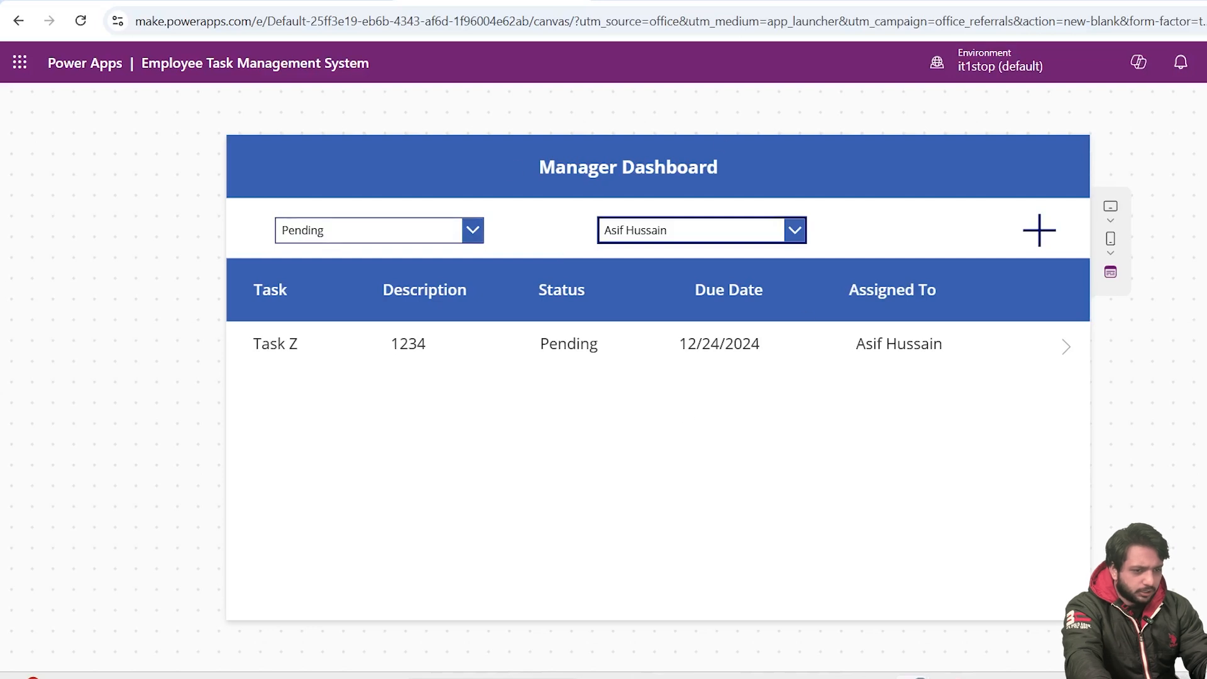
pyautogui.click(746, 229)
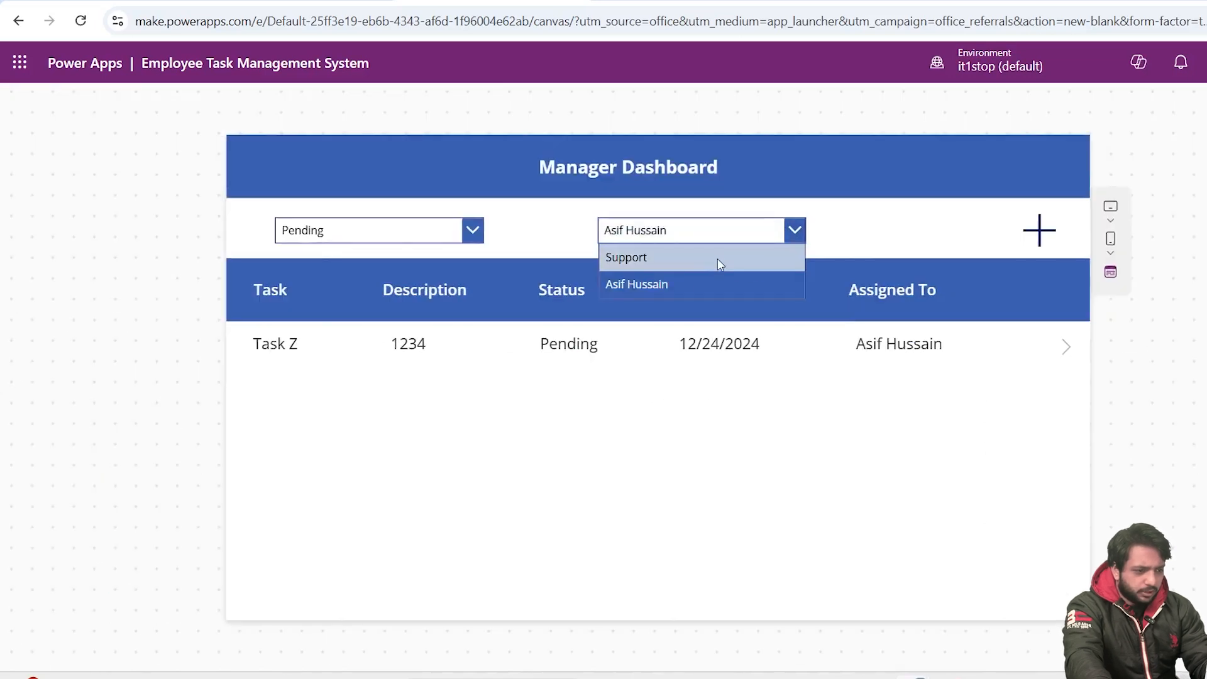
pyautogui.click(718, 258)
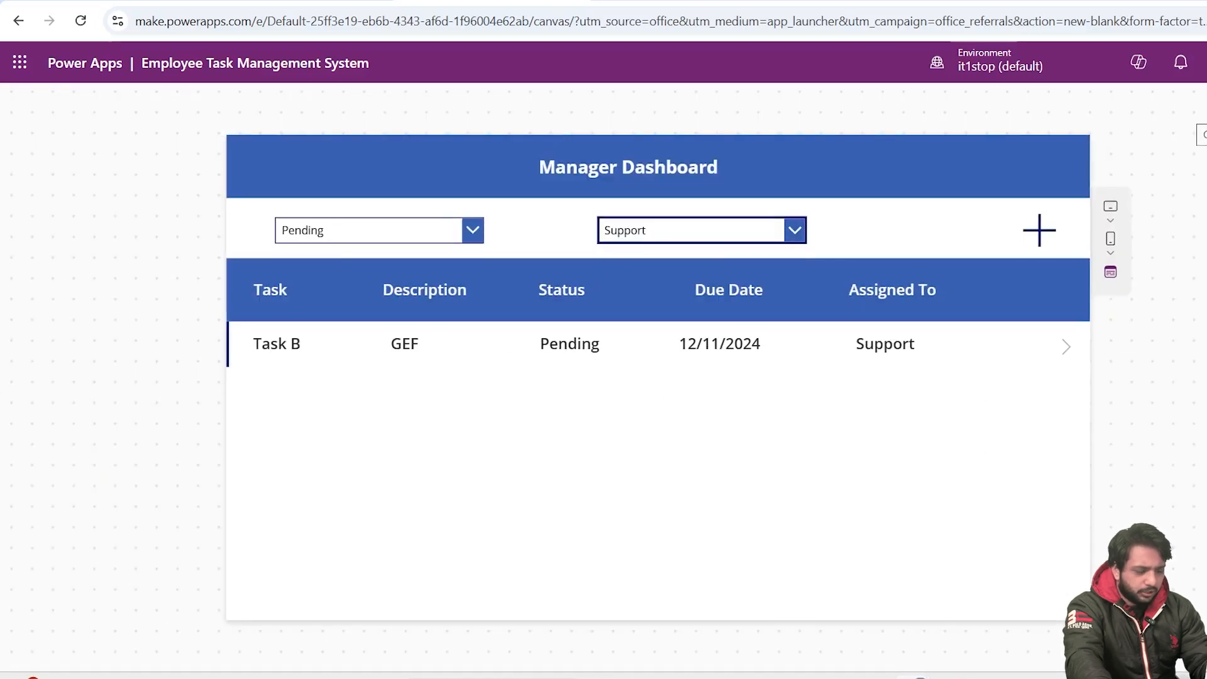
pyautogui.press('Escape')
# Rename the duplicated screen as ManagerDashboard
pyautogui.tripleClick(1099, 247)
pyautogui.write('Dashboard')
pyautogui.press('Home')
pyautogui.write('Manager')
pyautogui.press('Return')
# Insert a button beside the plus icon on the Employee Screen and set its text to Manager
pyautogui.click(95, 340)
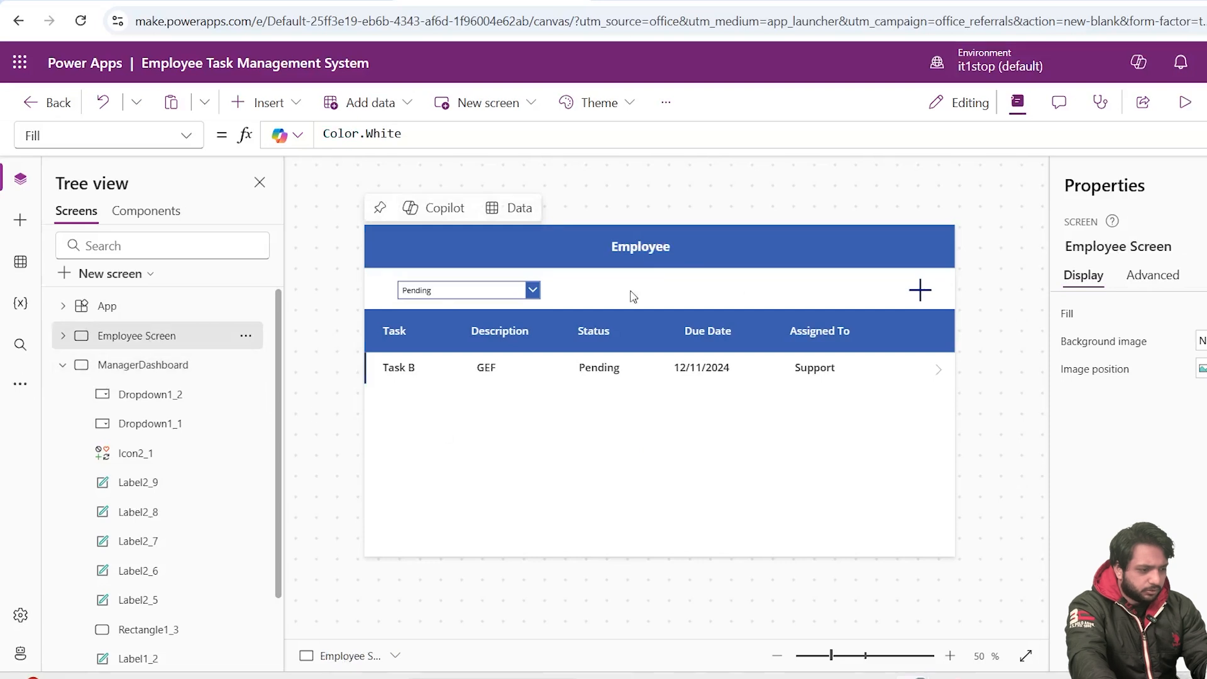
pyautogui.click(20, 219)
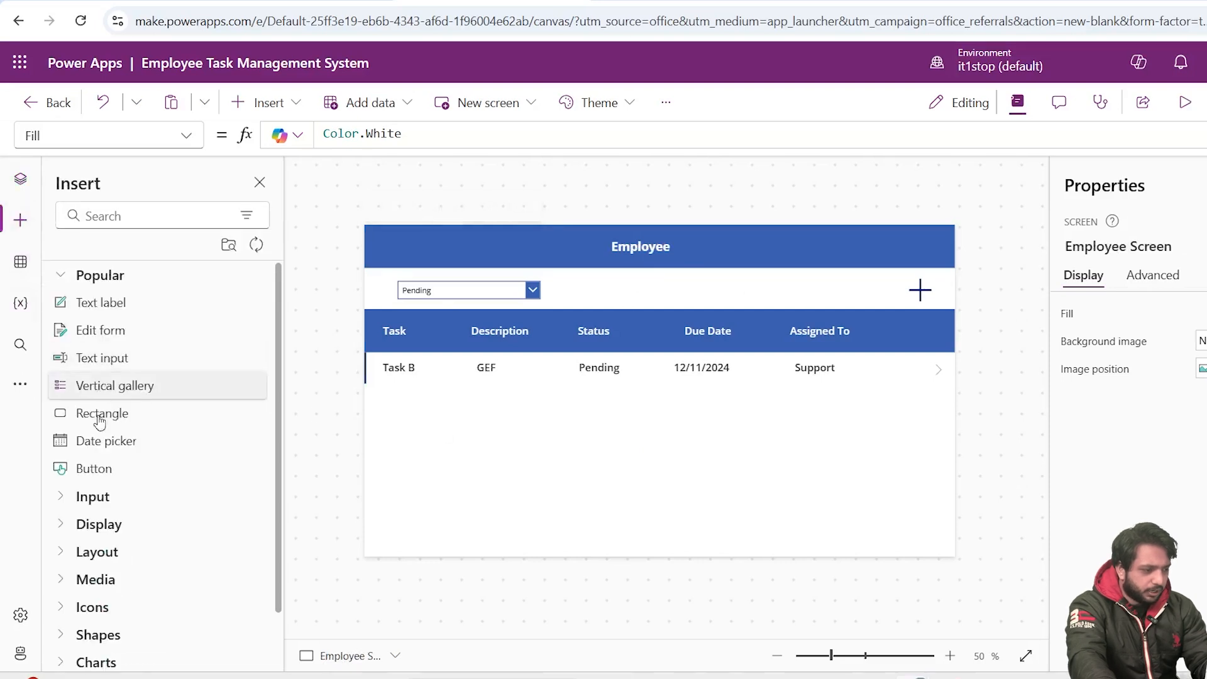
pyautogui.click(95, 469)
pyautogui.moveTo(429, 261); pyautogui.dragTo(834, 300)
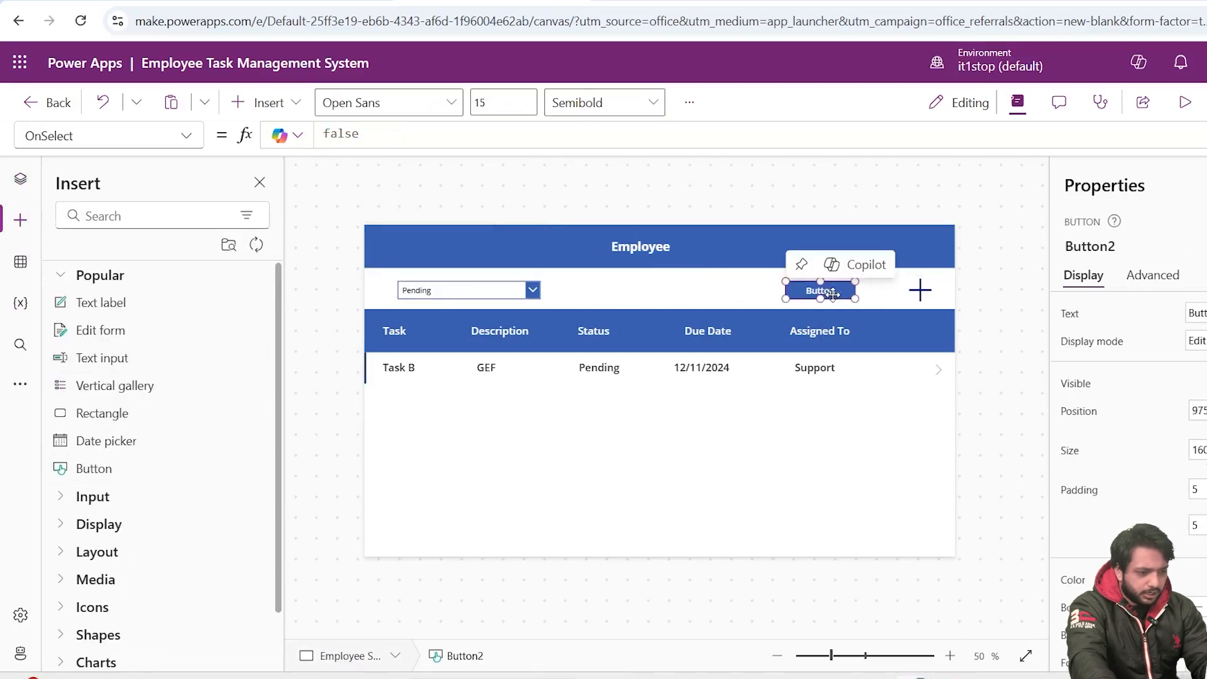
pyautogui.doubleClick(1198, 313)
pyautogui.write('Ma')
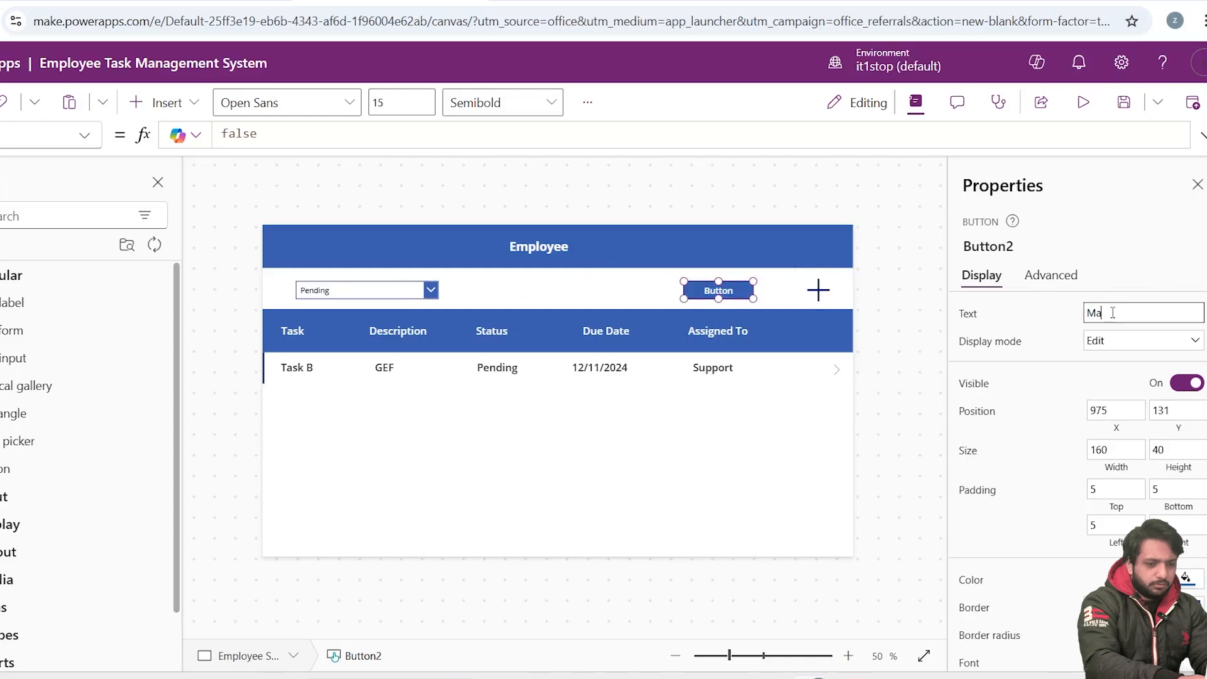
pyautogui.write('nage')
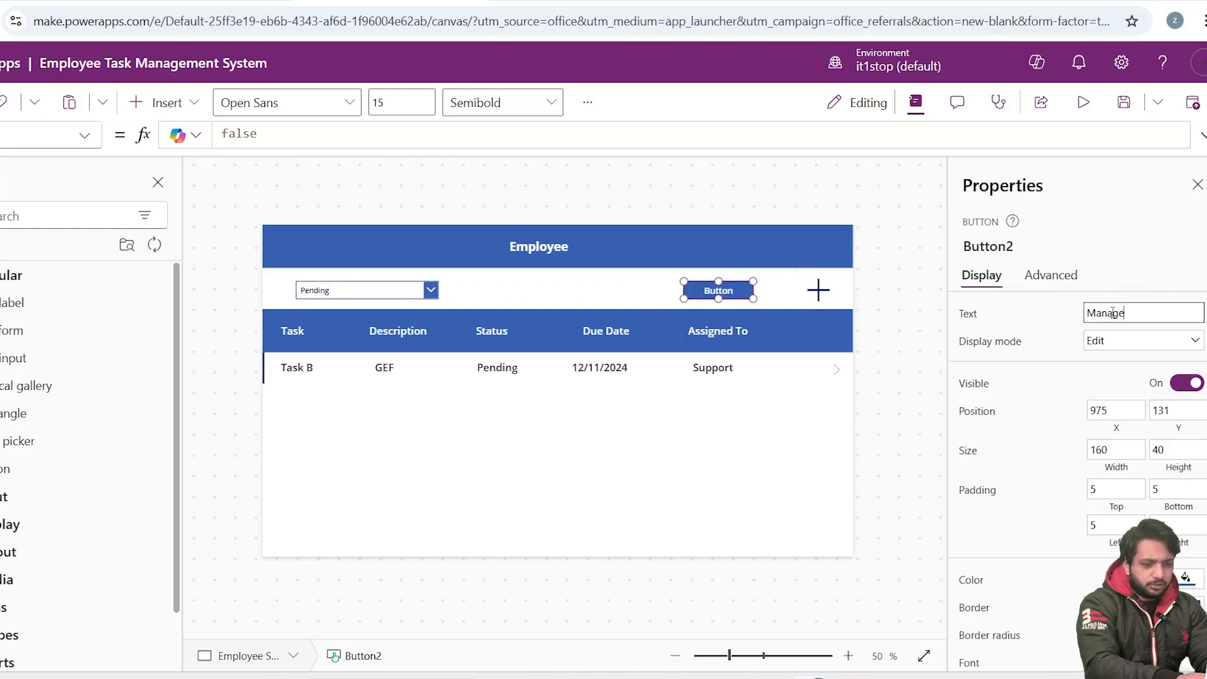
pyautogui.write('r')
# Set the Manager button's OnSelect formula to Navigate(ManagerDashboard);
pyautogui.click(1051, 275)
pyautogui.doubleClick(244, 134)
pyautogui.write('Navigate')
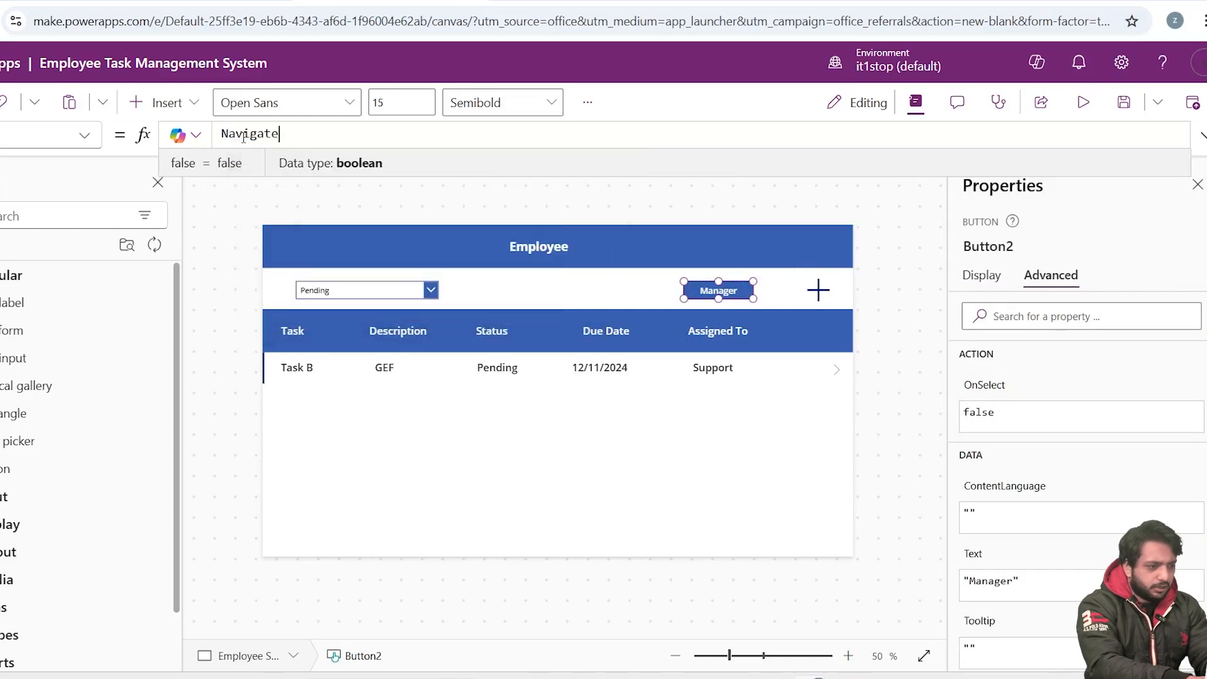
pyautogui.write('(ManagerDashboard);')
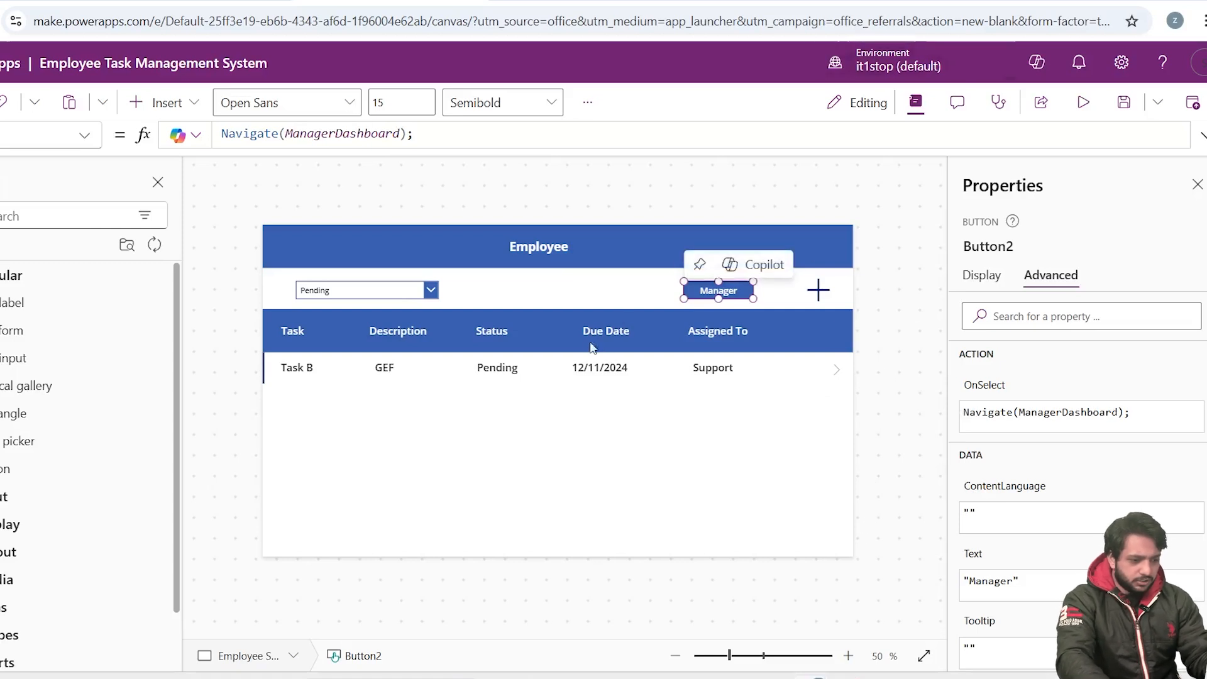
# Start a second statement in the App's OnStart formula below the varuser line: Set(ismanager,!IsBlank(ManagerList
pyautogui.click(597, 218)
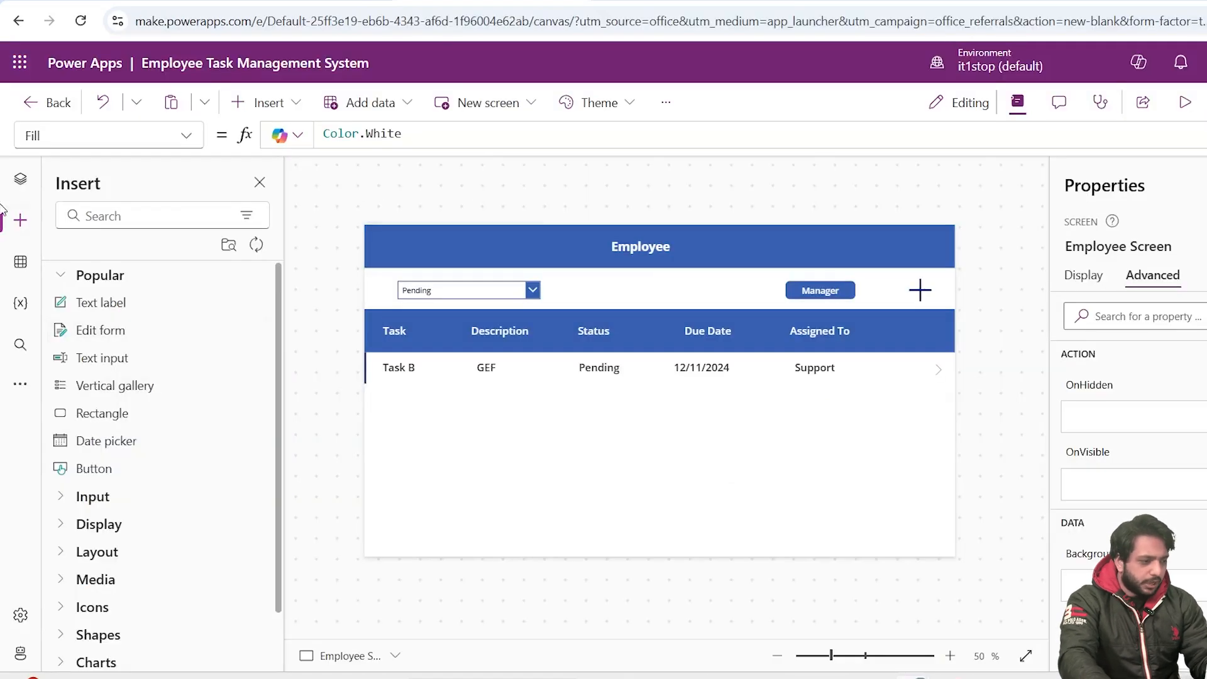
pyautogui.click(20, 178)
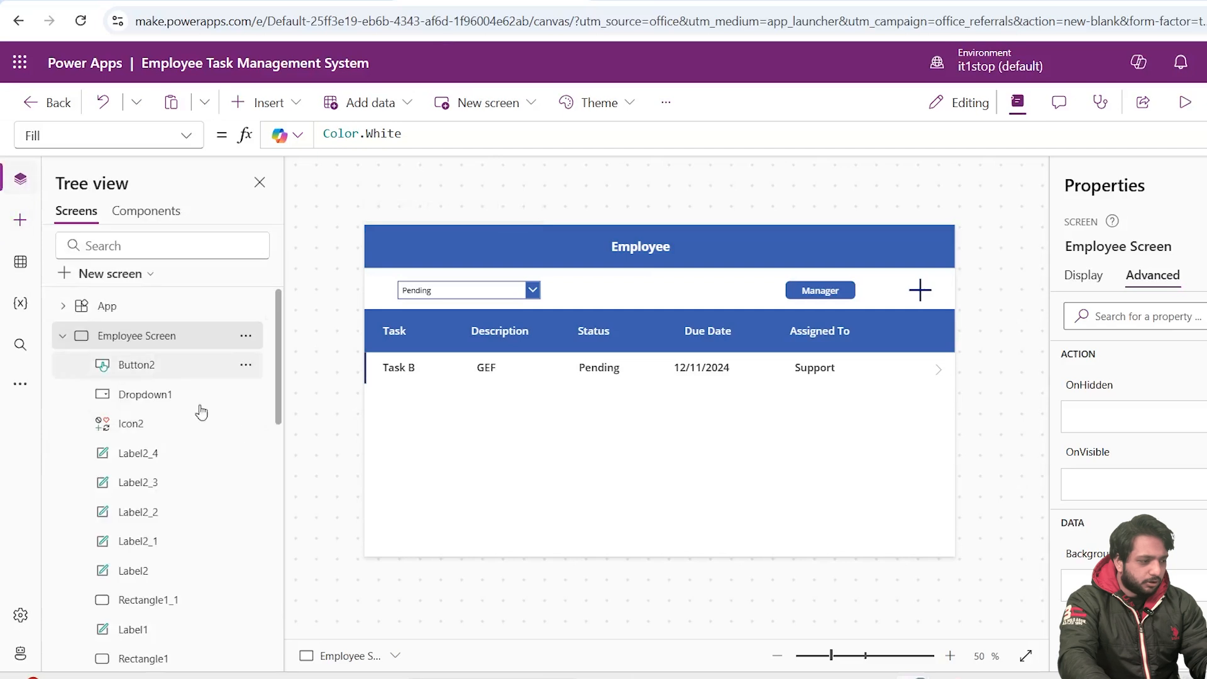
pyautogui.click(154, 306)
pyautogui.click(653, 142)
pyautogui.scroll(1, 640, 140)
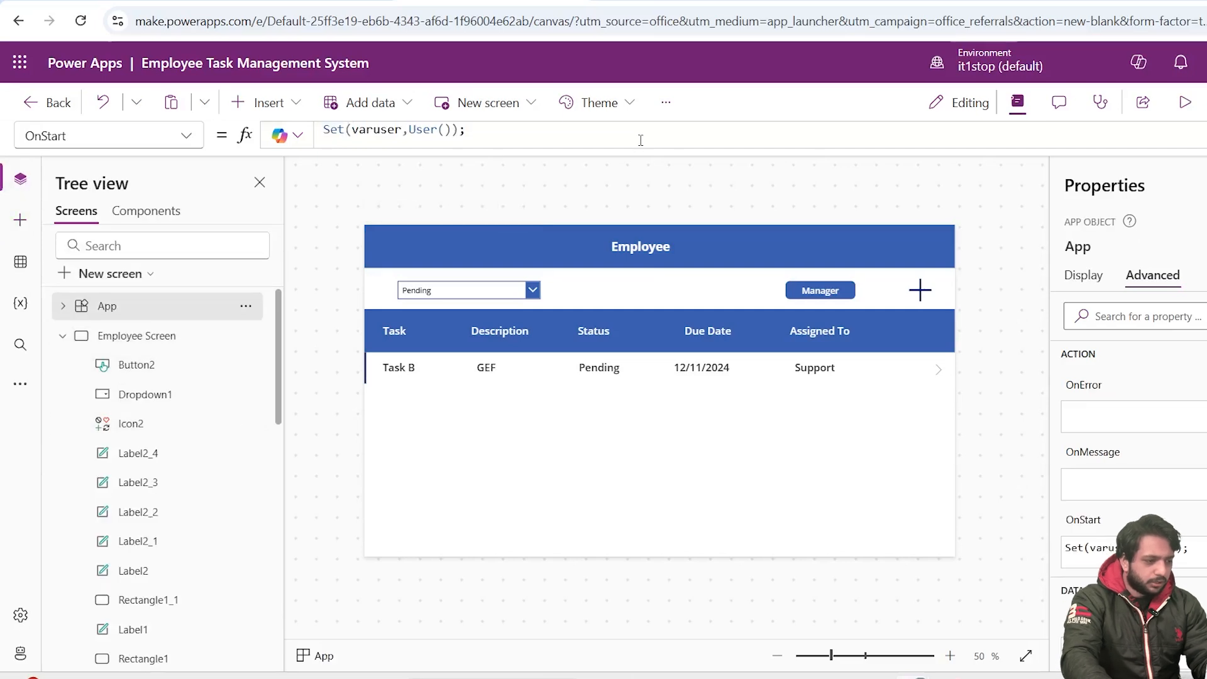
pyautogui.press('Return')
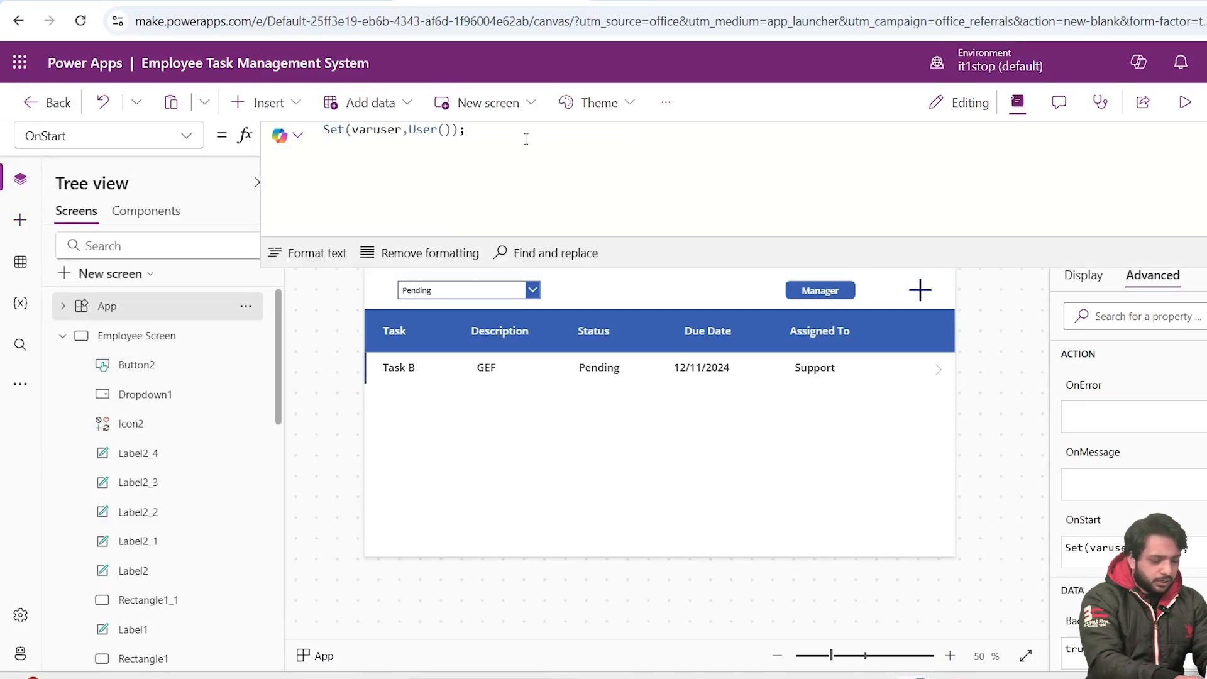
pyautogui.write('Set(ismanager,')
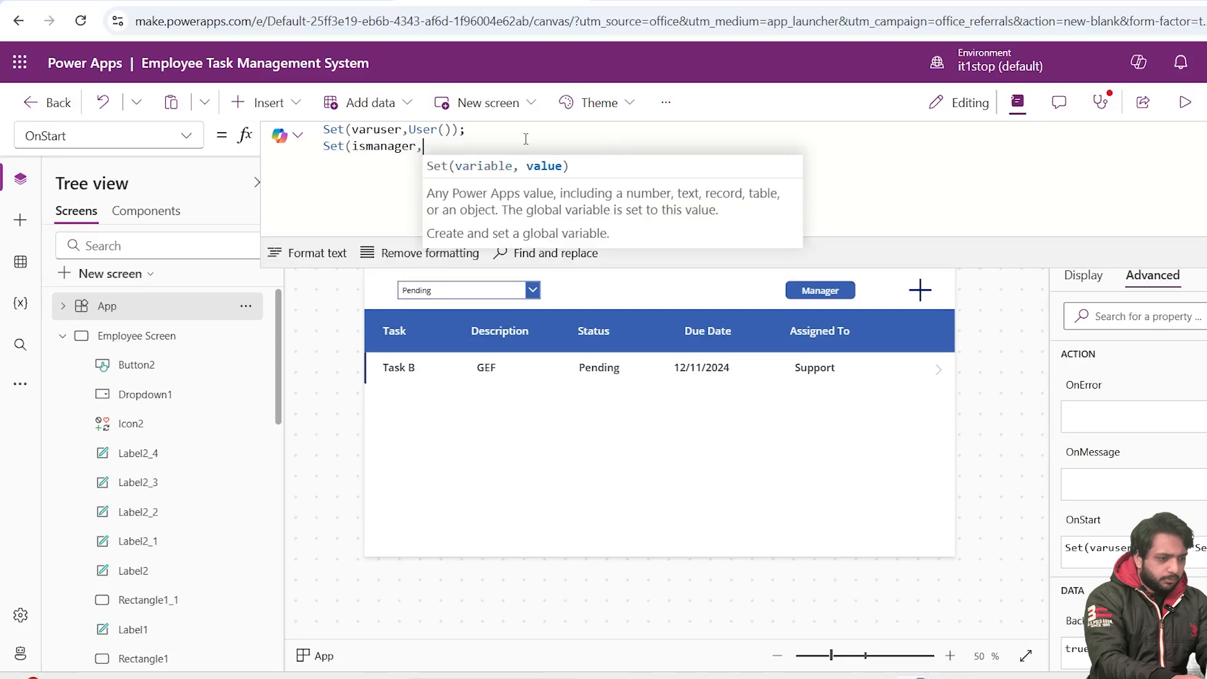
pyautogui.write('!')
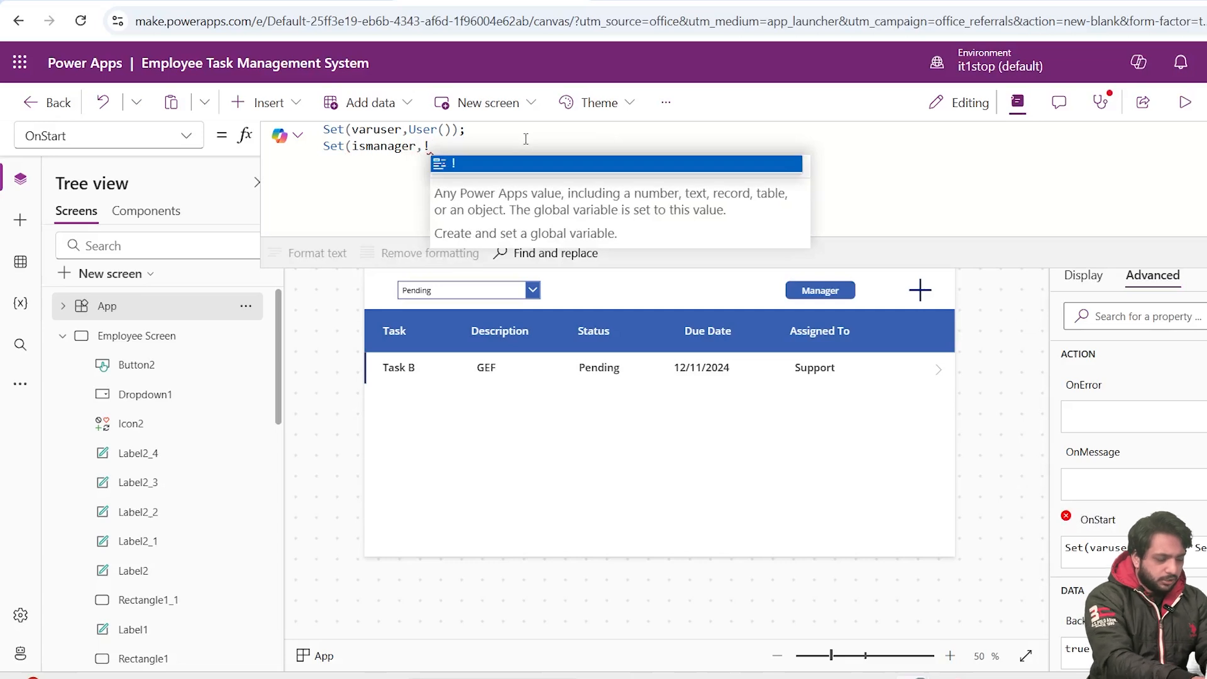
pyautogui.write('IsBlank(')
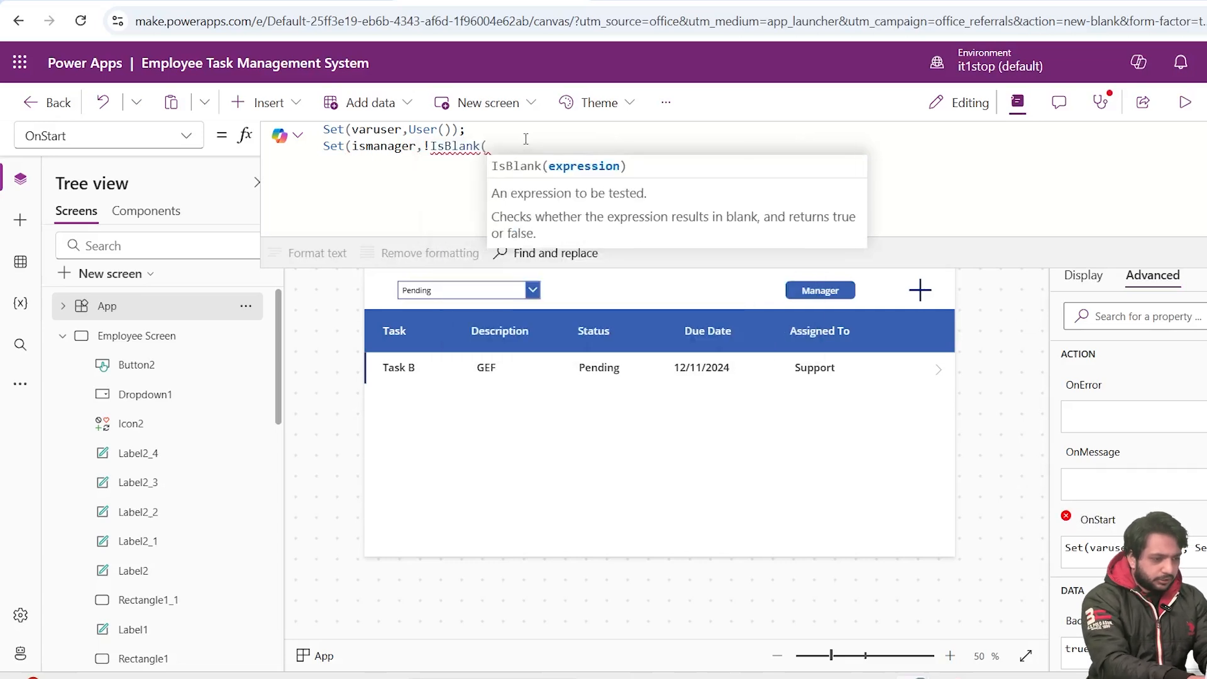
pyautogui.write('ManagerList')
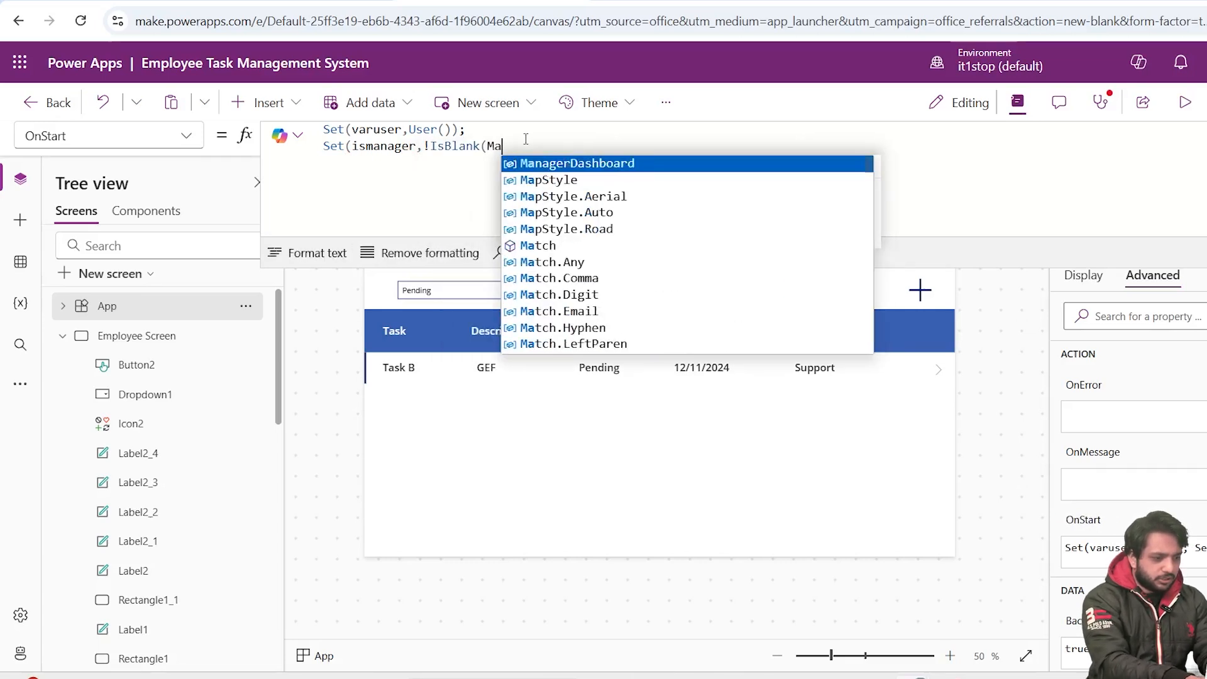
# Add the SharePoint list ManagersList to the app as a data source
pyautogui.click(20, 262)
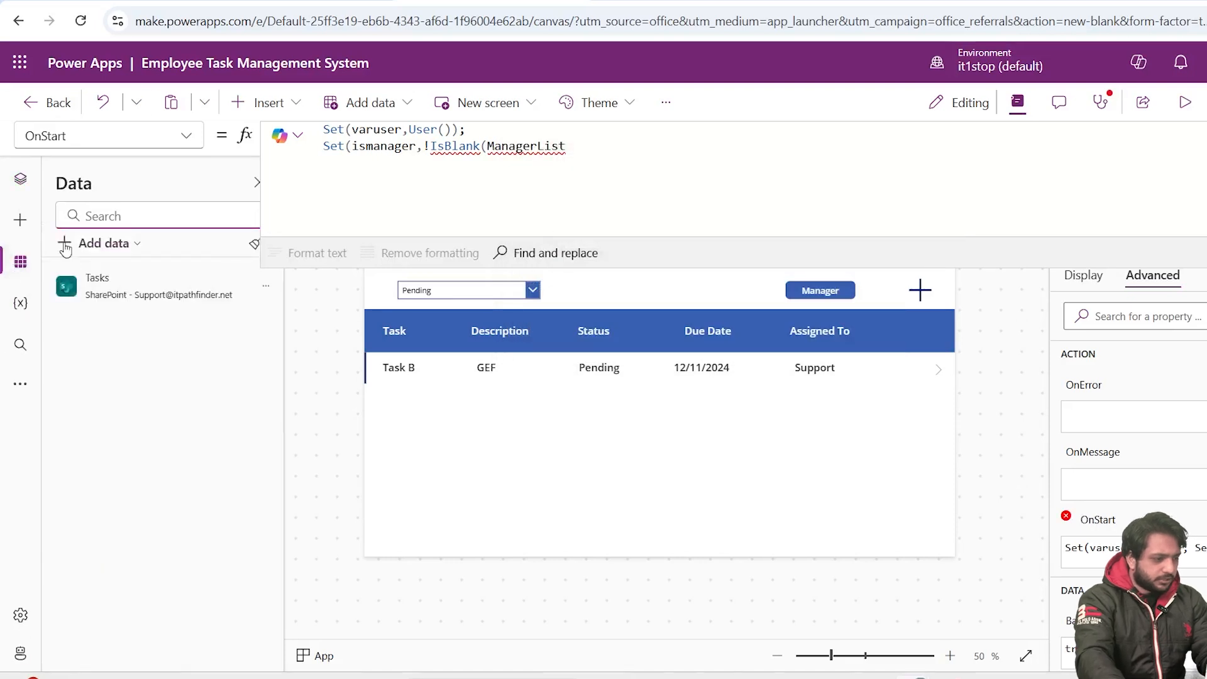
pyautogui.click(94, 242)
pyautogui.write('sharp')
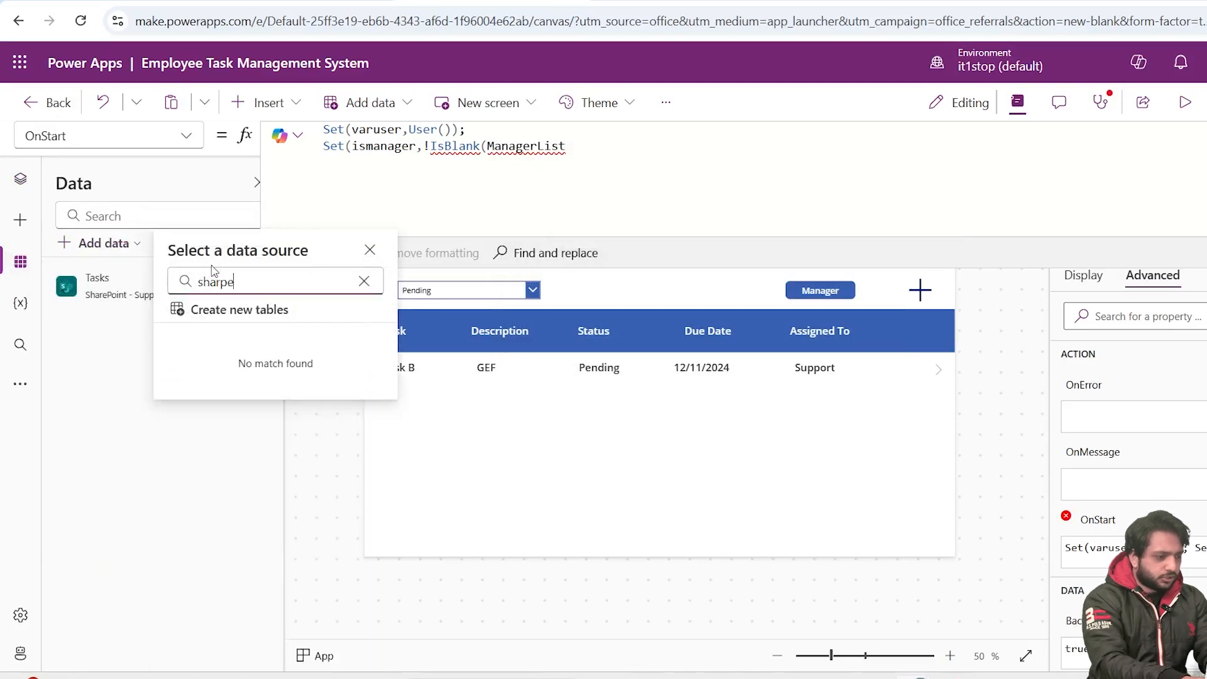
pyautogui.click(1135, 474)
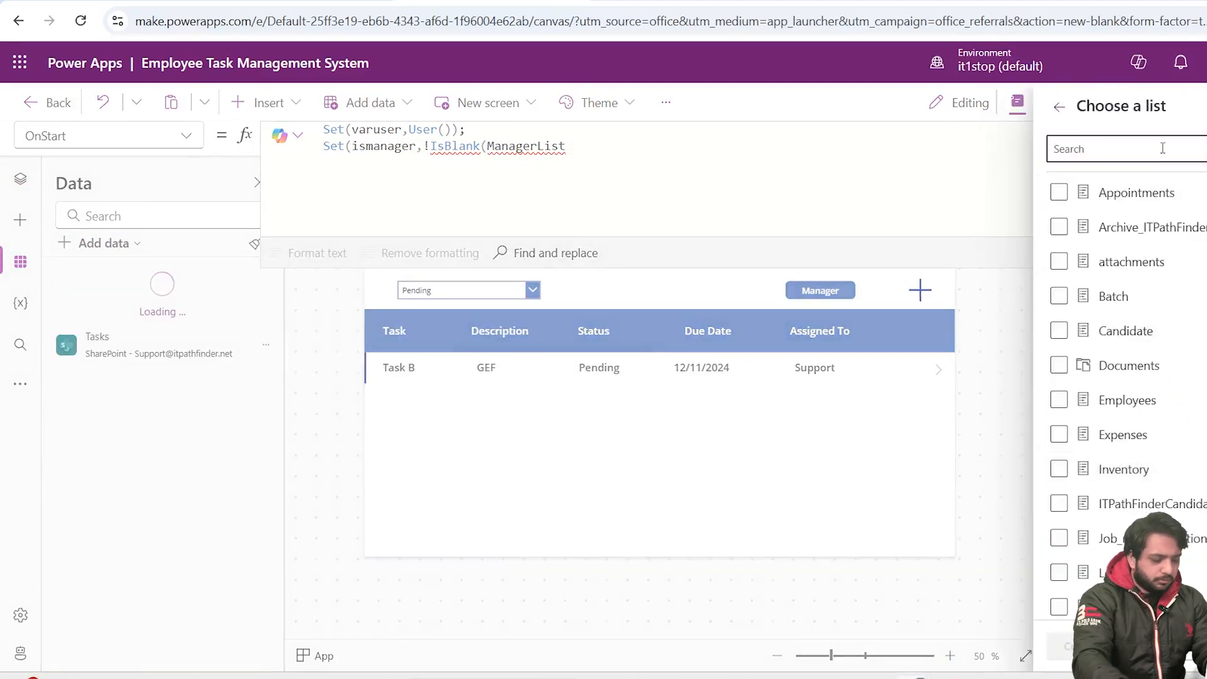
pyautogui.write('Mana')
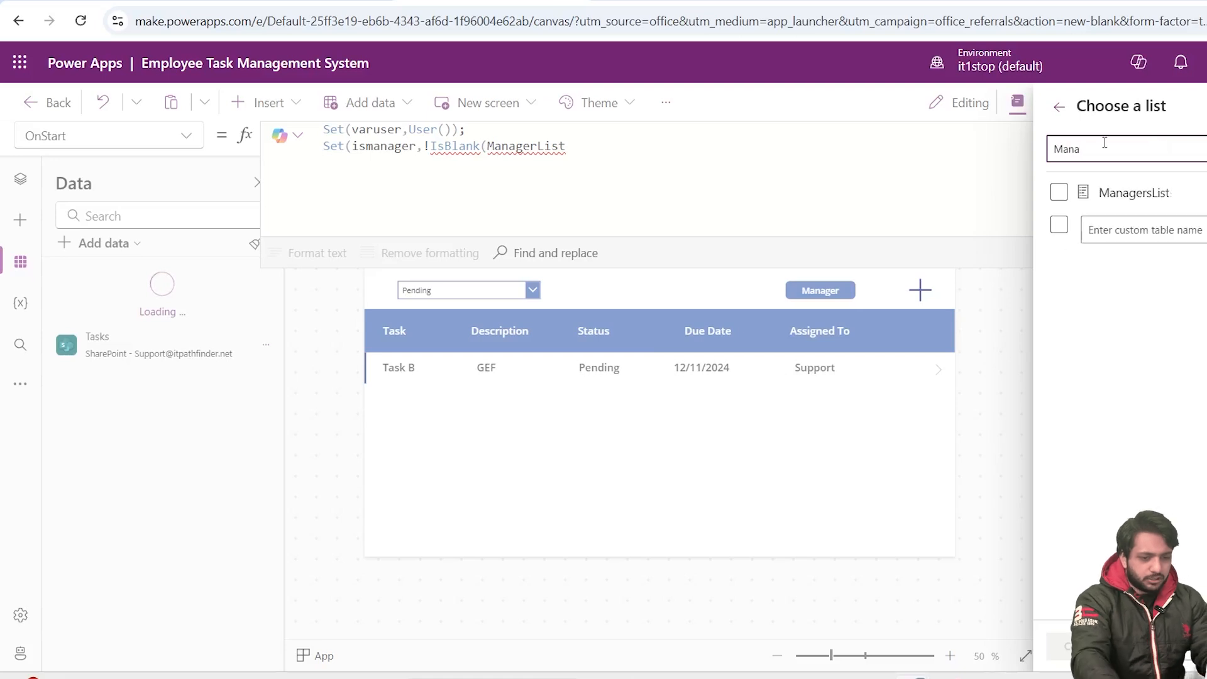
pyautogui.click(1059, 192)
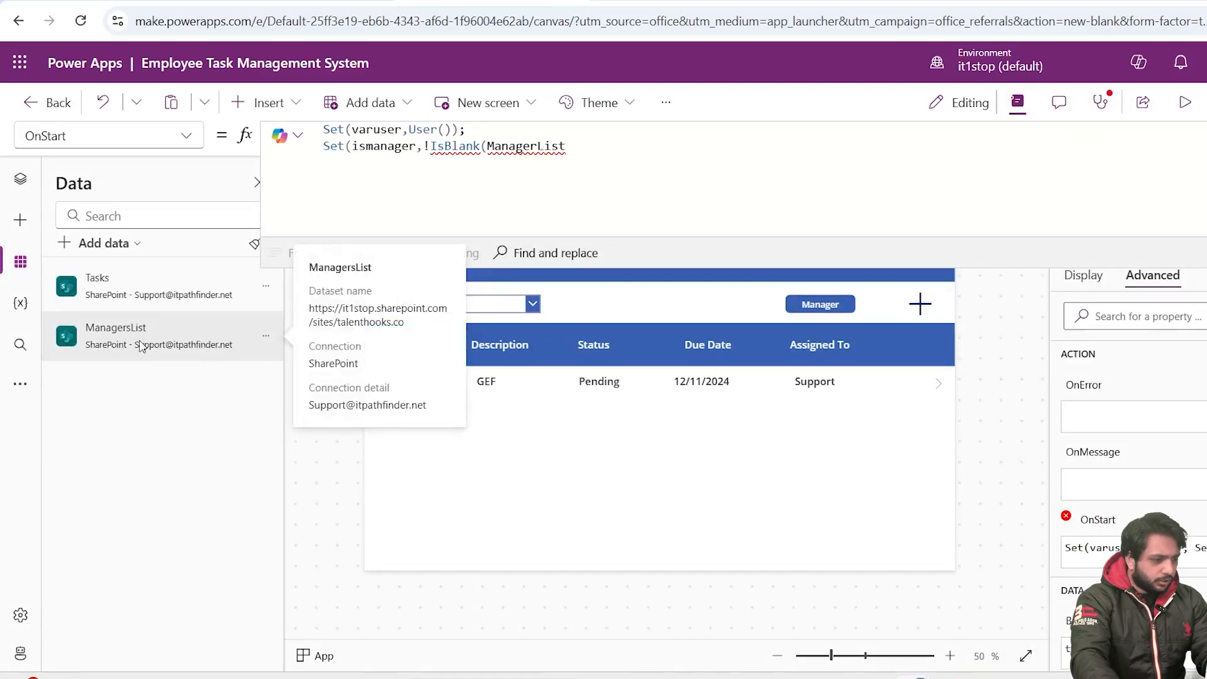
# Correct the list name in the ismanager statement to ManagersList and wrap it in a LookUp with Manager as the condition field
pyautogui.doubleClick(553, 142)
pyautogui.write('Man')
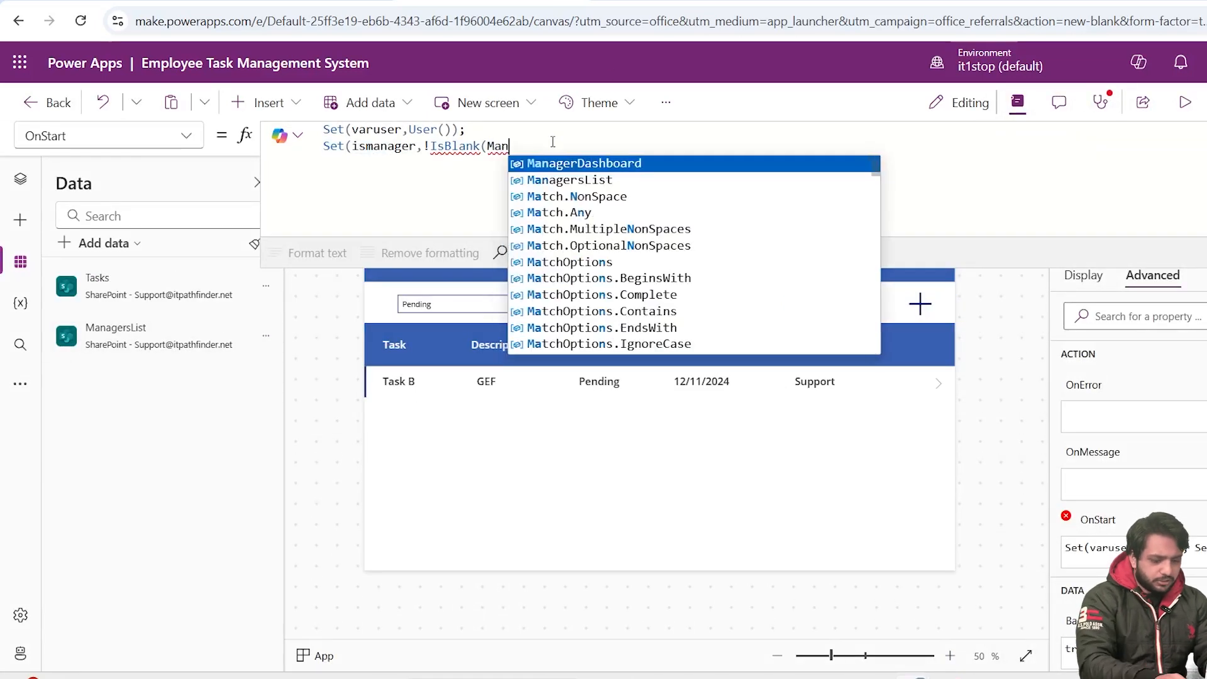
pyautogui.press('Down')
pyautogui.press('Tab')
pyautogui.write(',Manager')
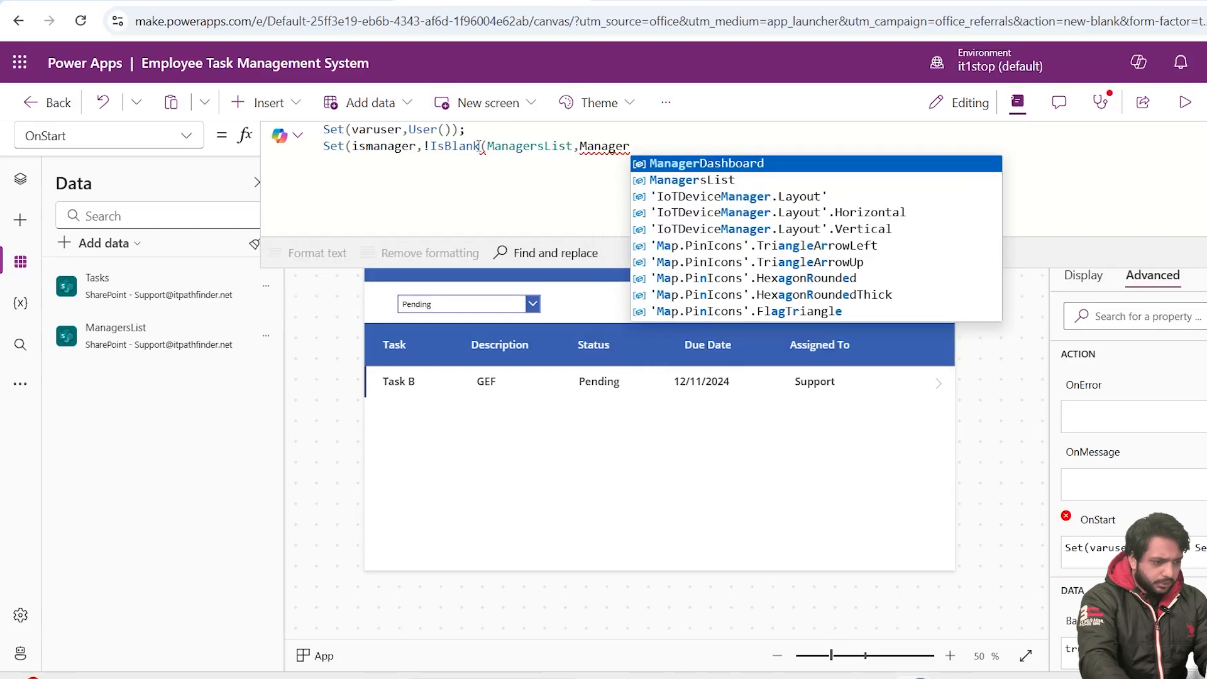
pyautogui.click(478, 146)
pyautogui.write('(')
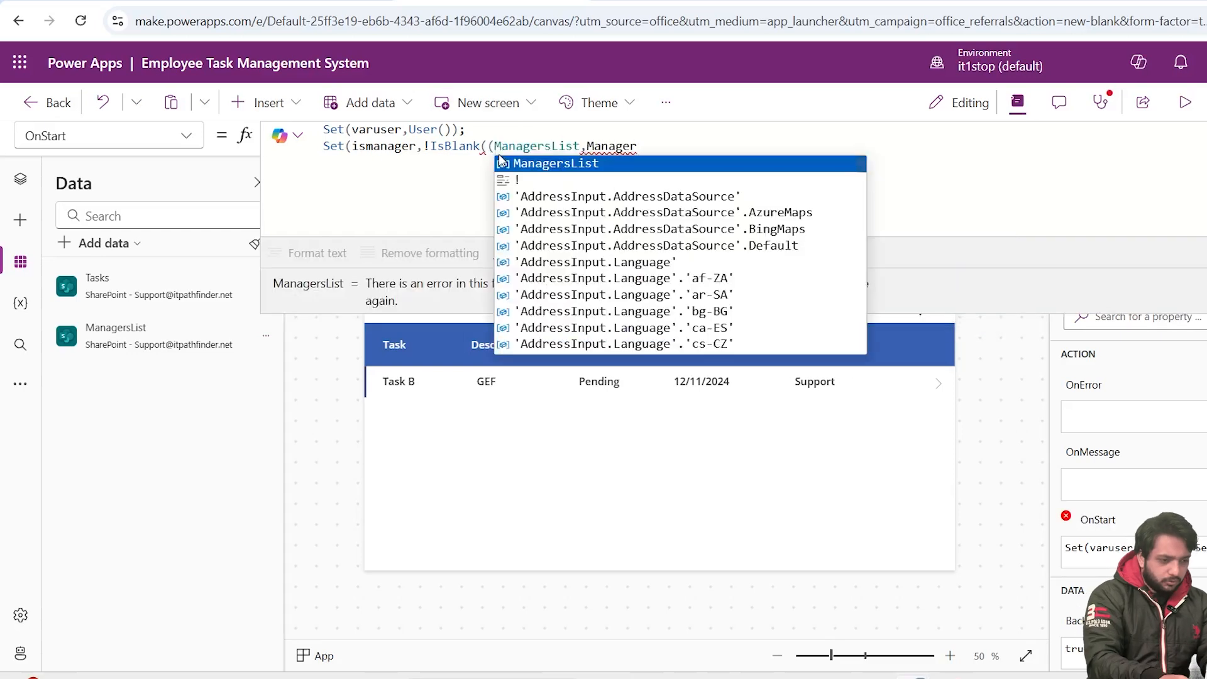
pyautogui.press('Left')
pyautogui.write('LookUp')
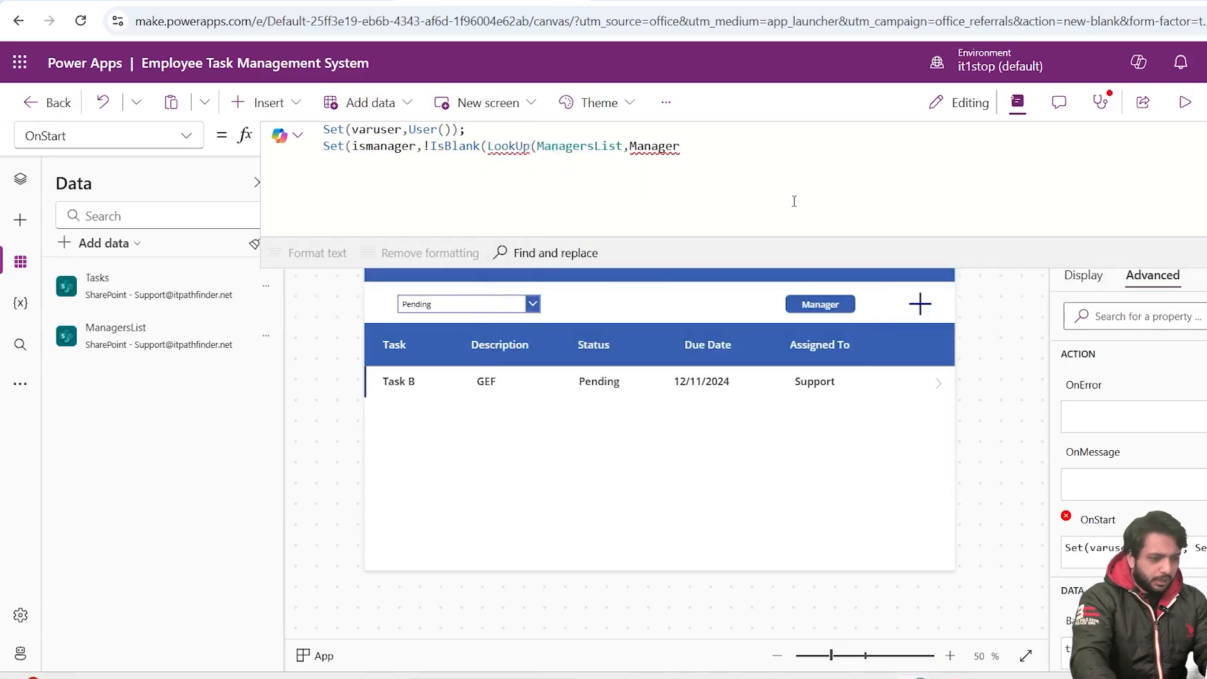
# Complete the LookUp condition as Manager.Email=varuser.Email and close the ismanager statement with three parentheses
pyautogui.click(681, 146)
pyautogui.write('.E')
pyautogui.press('Tab')
pyautogui.write('=var')
pyautogui.press('Down')
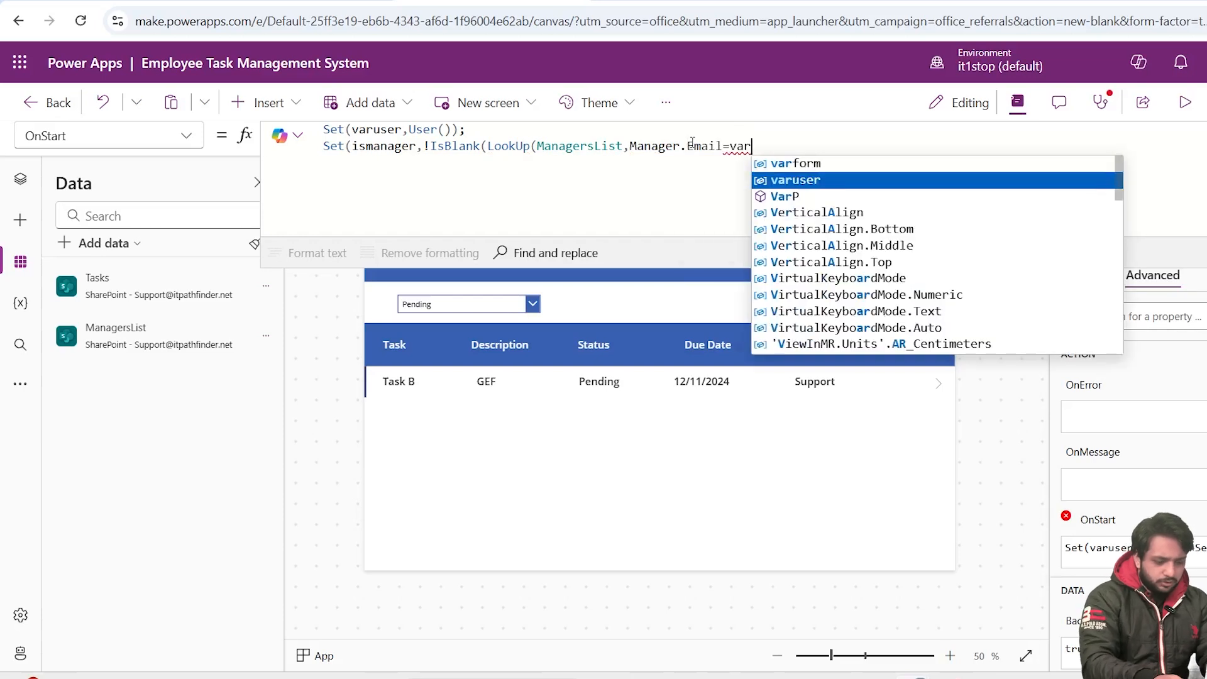
pyautogui.press('Tab')
pyautogui.write('.Email)))')
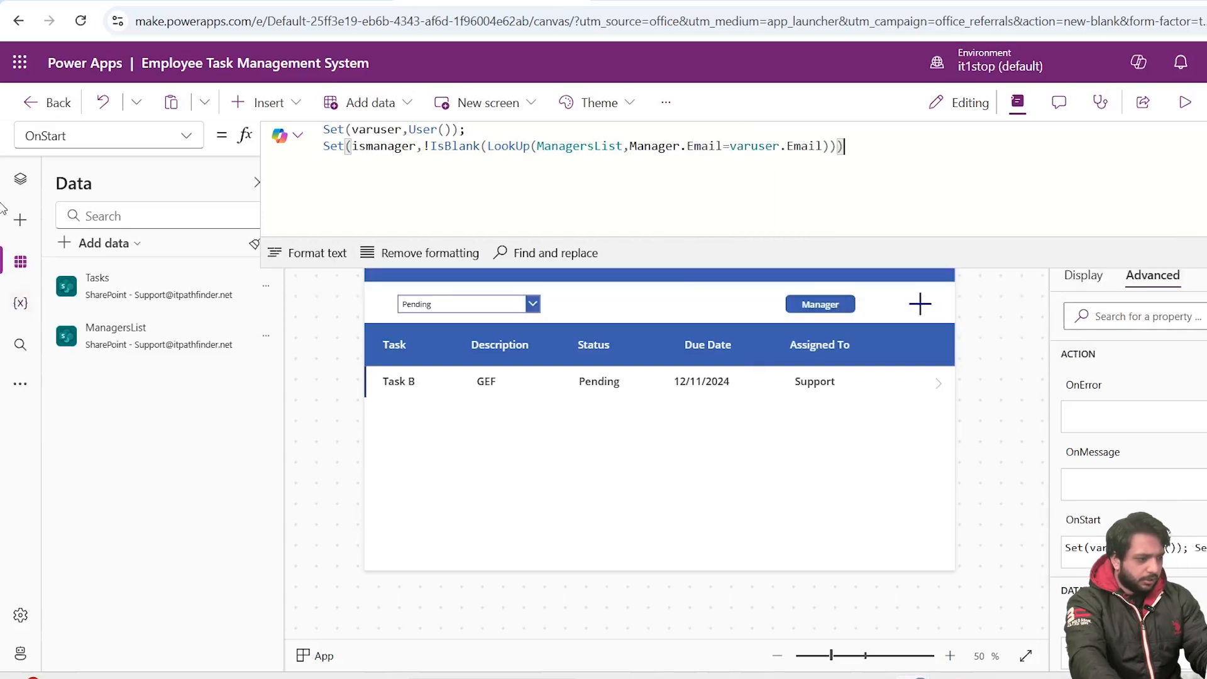
# Run the App's OnStart to evaluate the ismanager variable
pyautogui.click(20, 178)
pyautogui.click(245, 307)
pyautogui.click(290, 422)
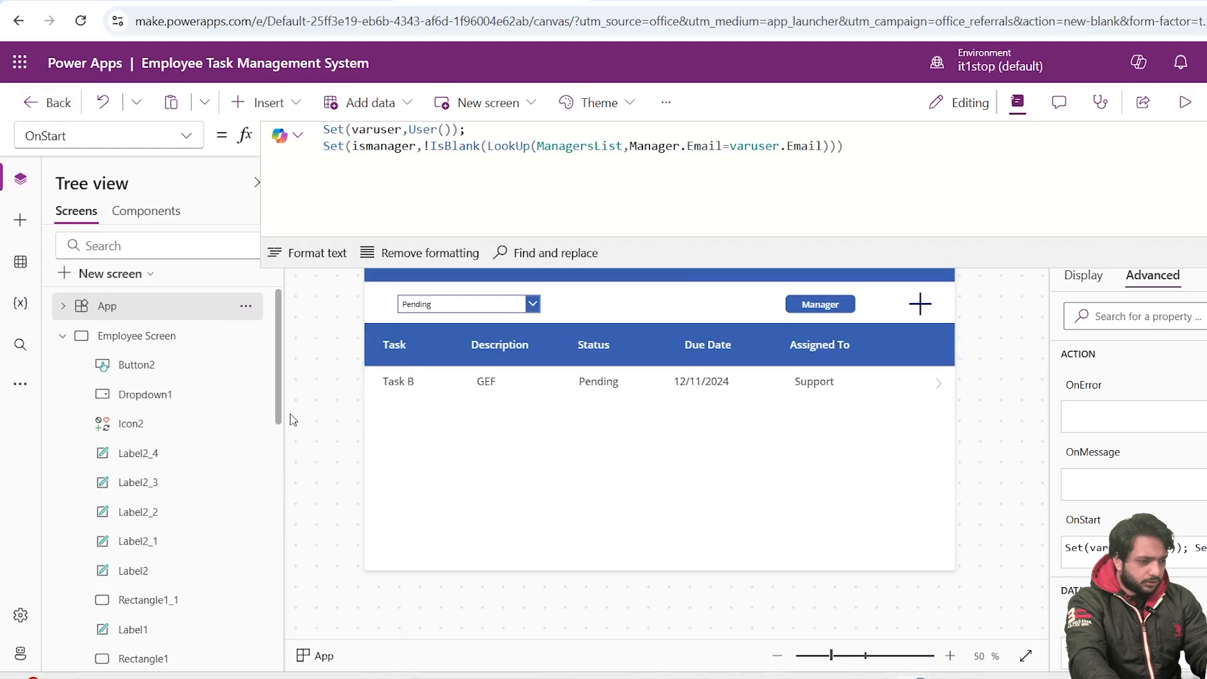
# Set the Visible property of the Manager button on the Employee Screen to ismanager
pyautogui.click(820, 306)
pyautogui.click(1090, 314)
pyautogui.write('vis')
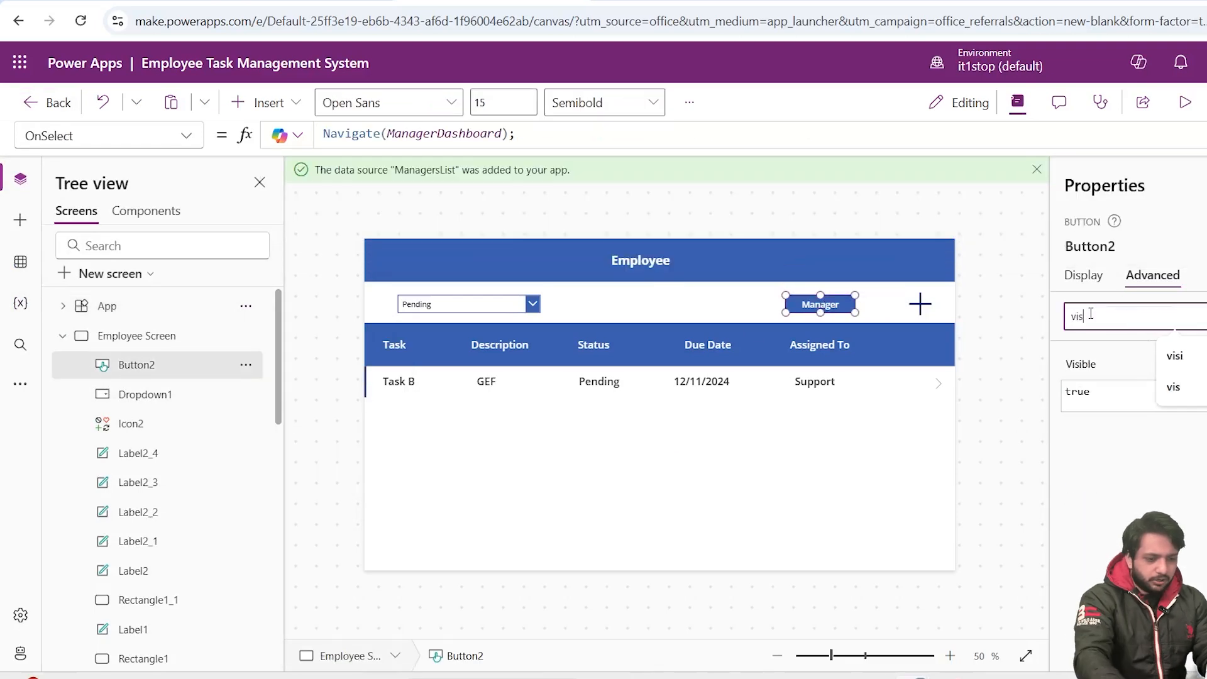
pyautogui.click(1091, 406)
pyautogui.hotkey('ctrl', 'a')
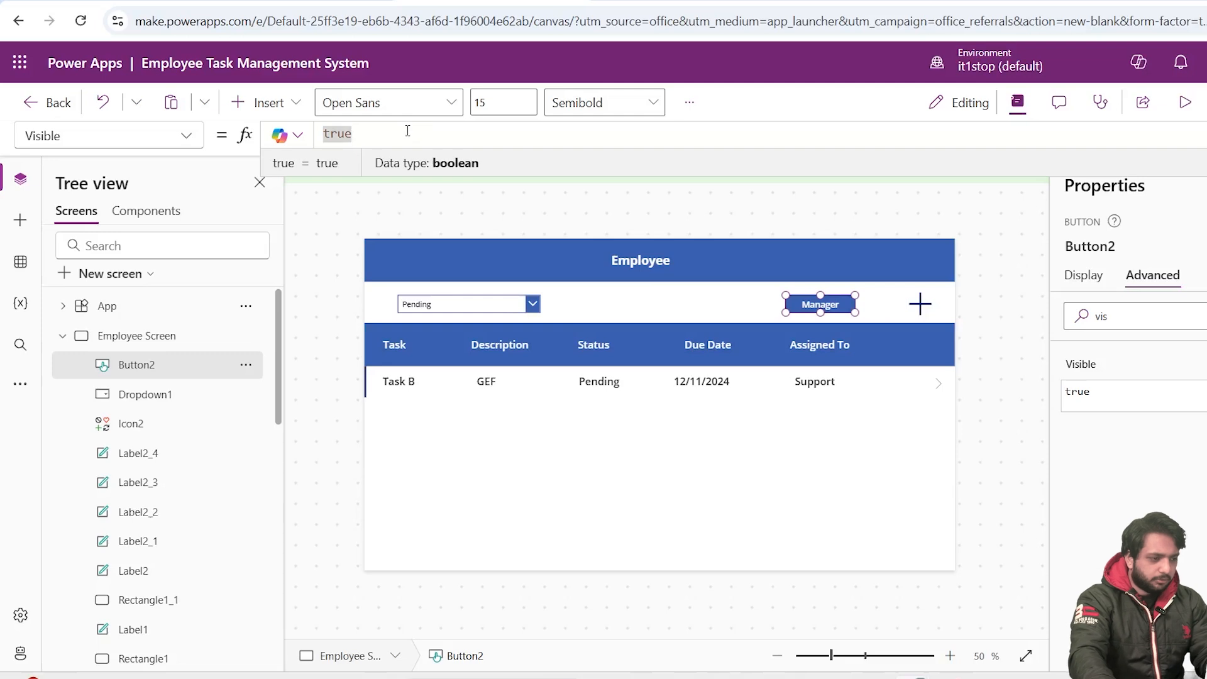
pyautogui.write('isManager')
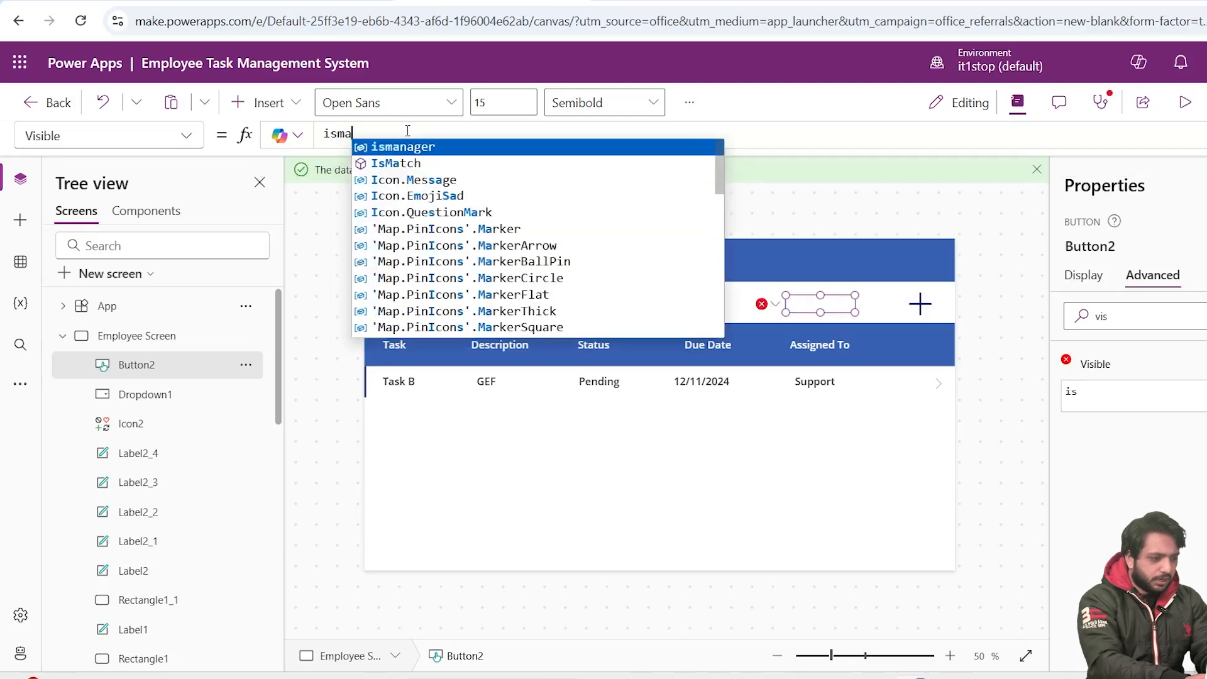
# Look at the ManagersList entries in SharePoint and preview the Employee Screen to check the Manager button's visibility
pyautogui.click(605, 2)
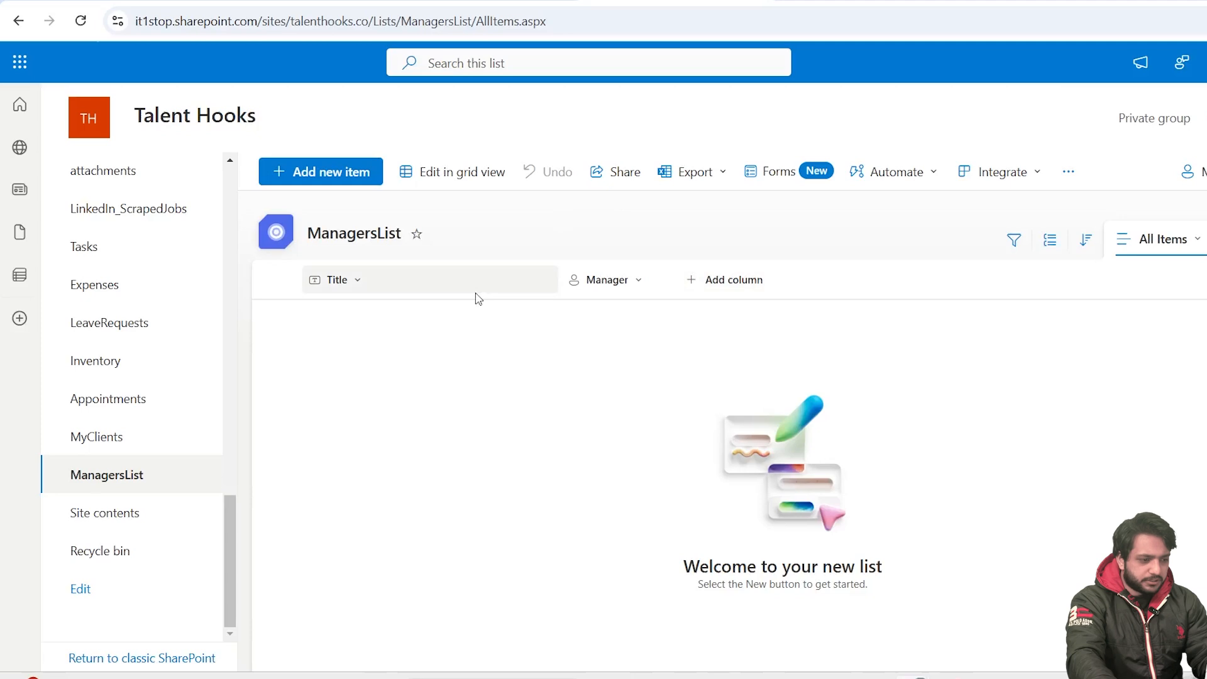
pyautogui.click(490, 2)
pyautogui.click(1184, 102)
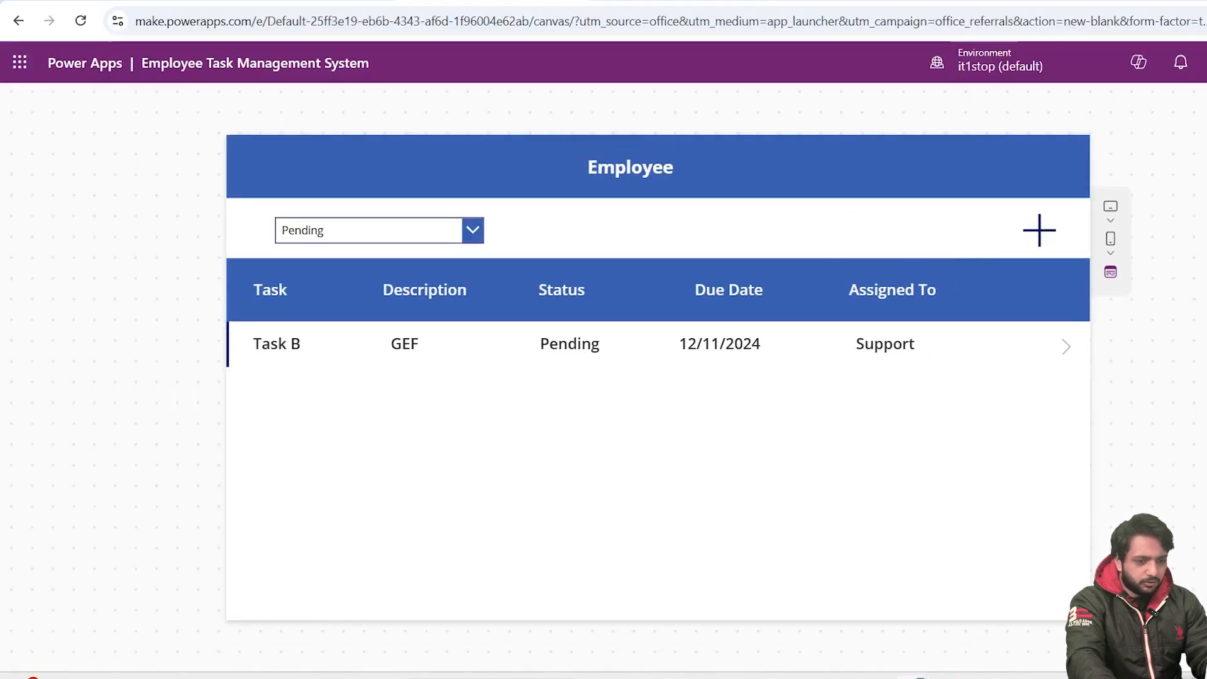
# Switch to SharePoint and add an item to ManagersList with the Support account as Manager
pyautogui.click(609, 1)
pyautogui.click(352, 176)
pyautogui.click(366, 321)
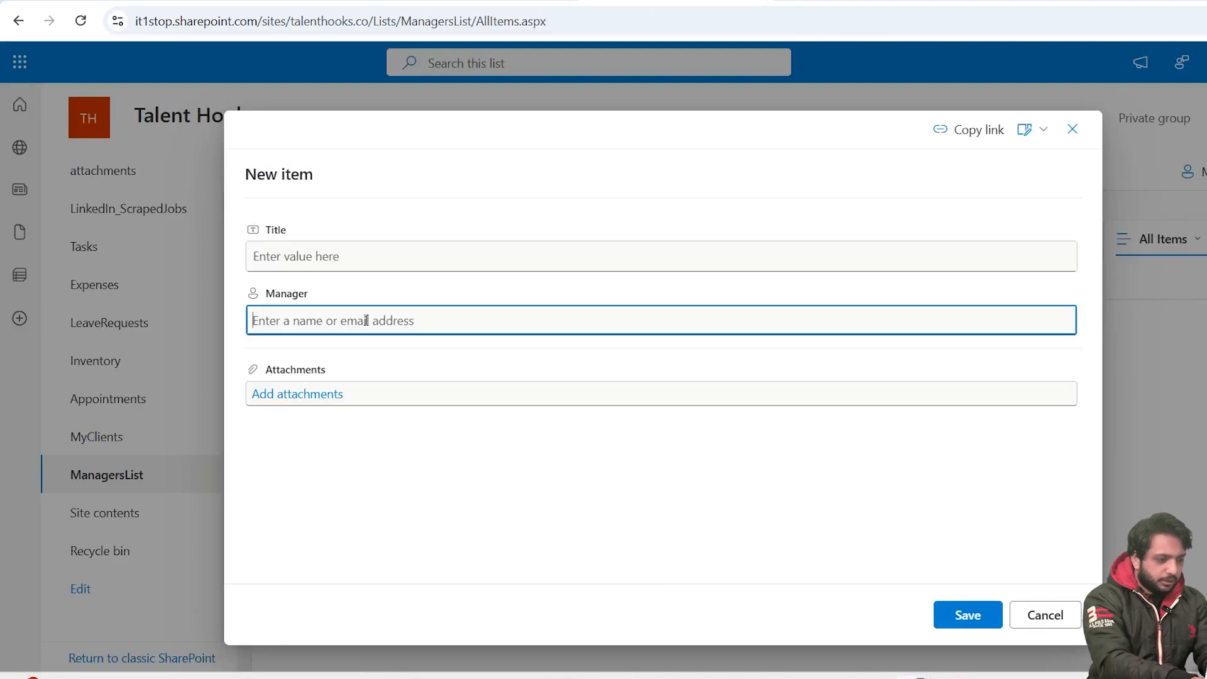
pyautogui.write('su')
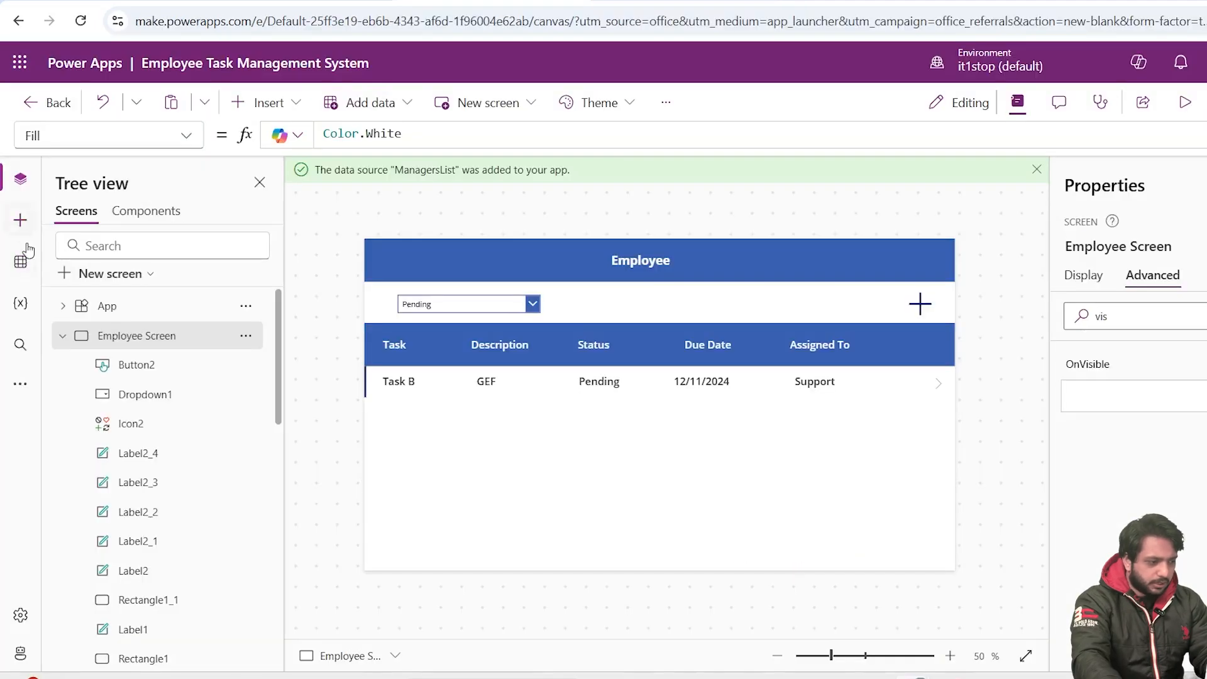
# Switch back to Power Apps, refresh the ManagersList data source and rerun the App's OnStart
pyautogui.click(20, 261)
pyautogui.click(266, 336)
pyautogui.click(288, 412)
pyautogui.click(20, 178)
pyautogui.click(246, 306)
pyautogui.click(292, 423)
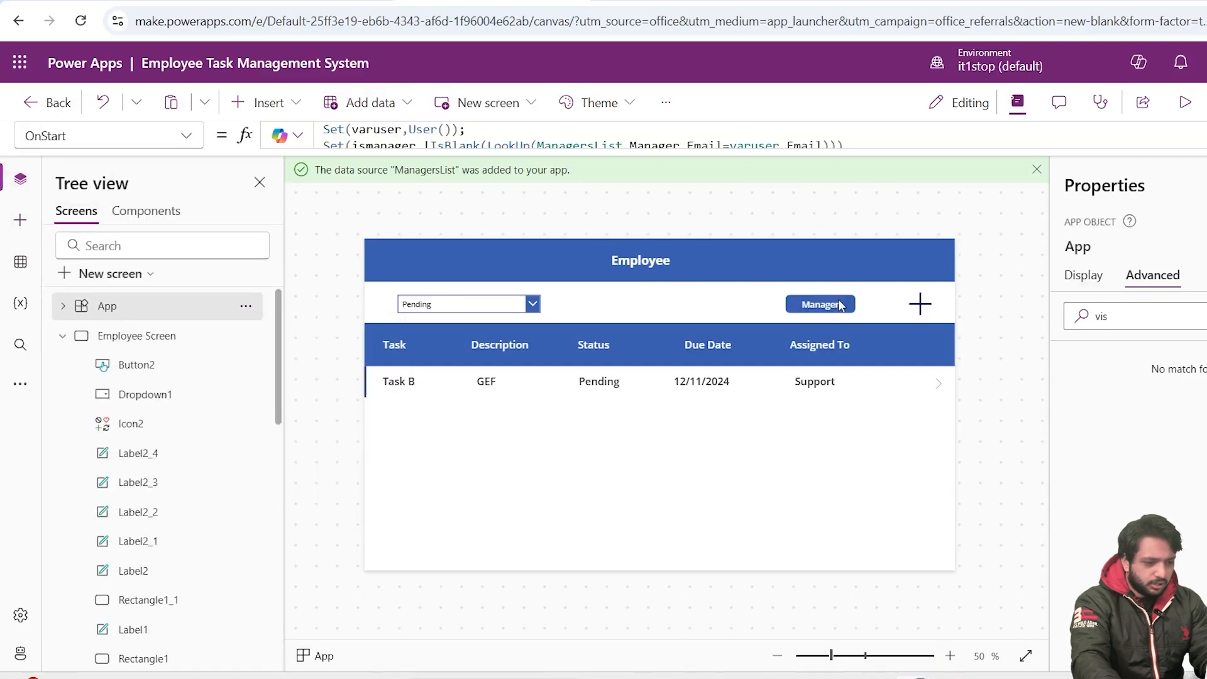
# Preview the app, open the Manager Dashboard through the Manager button, and test its assignee dropdown by switching away from Support and back
pyautogui.click(1185, 103)
pyautogui.click(871, 230)
pyautogui.click(697, 238)
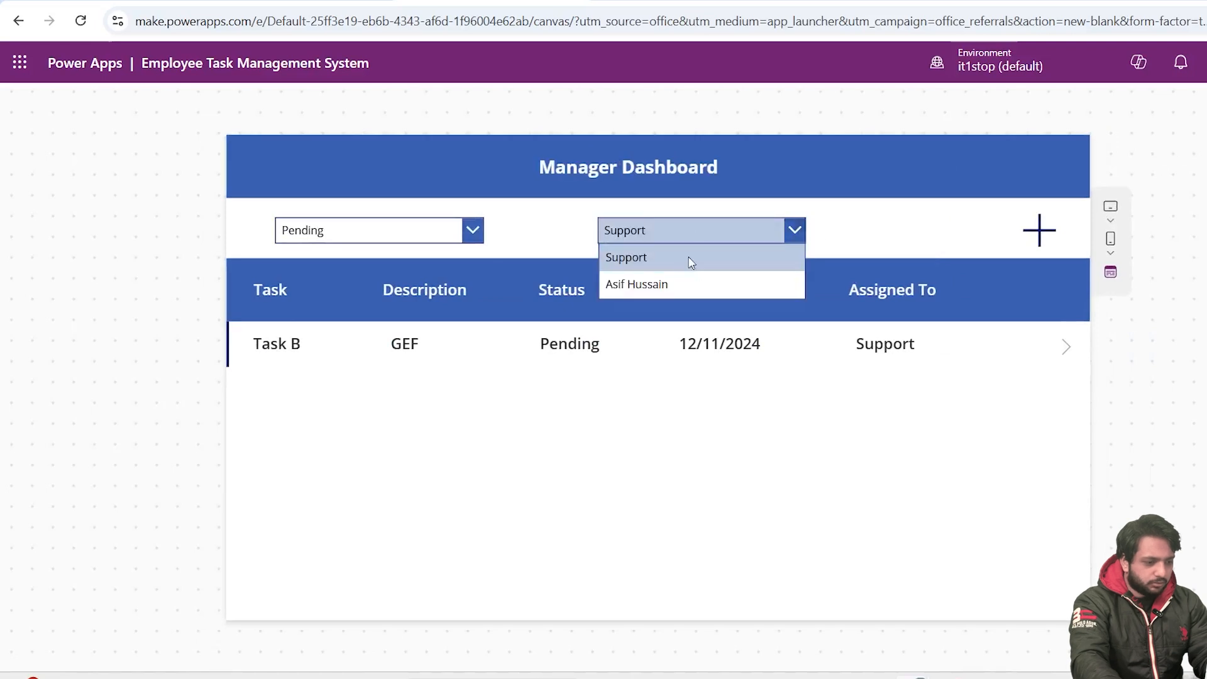
pyautogui.click(689, 280)
pyautogui.click(682, 232)
pyautogui.click(679, 256)
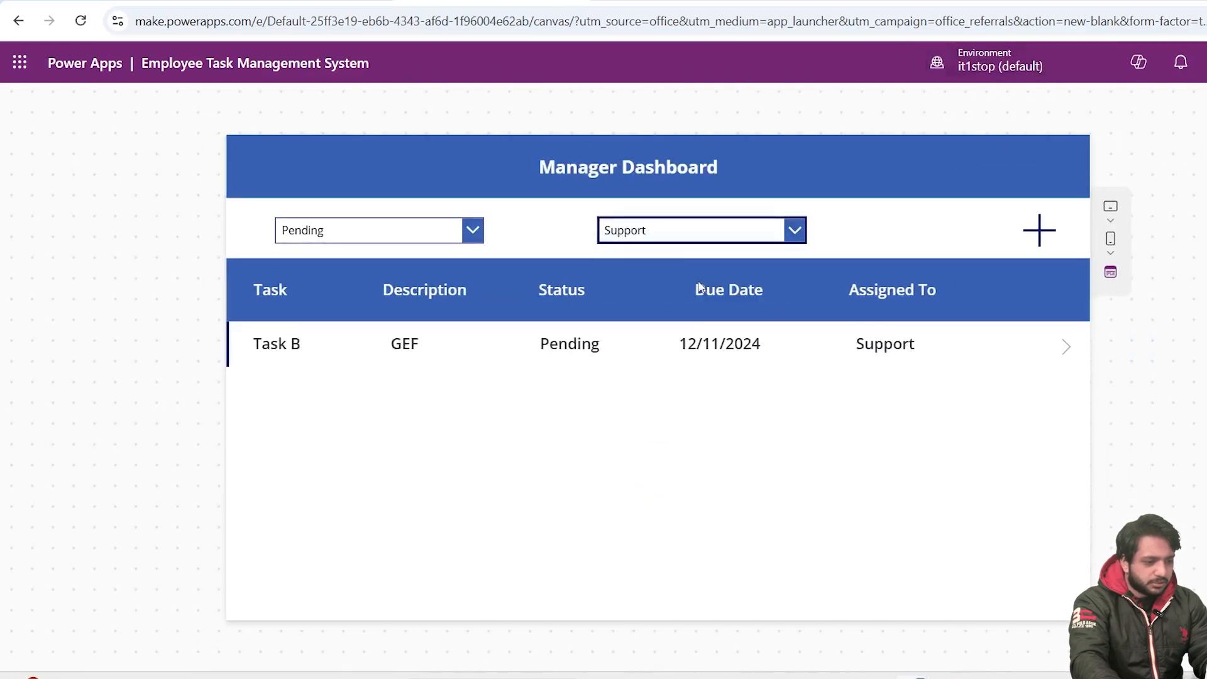
pyautogui.press('Escape')
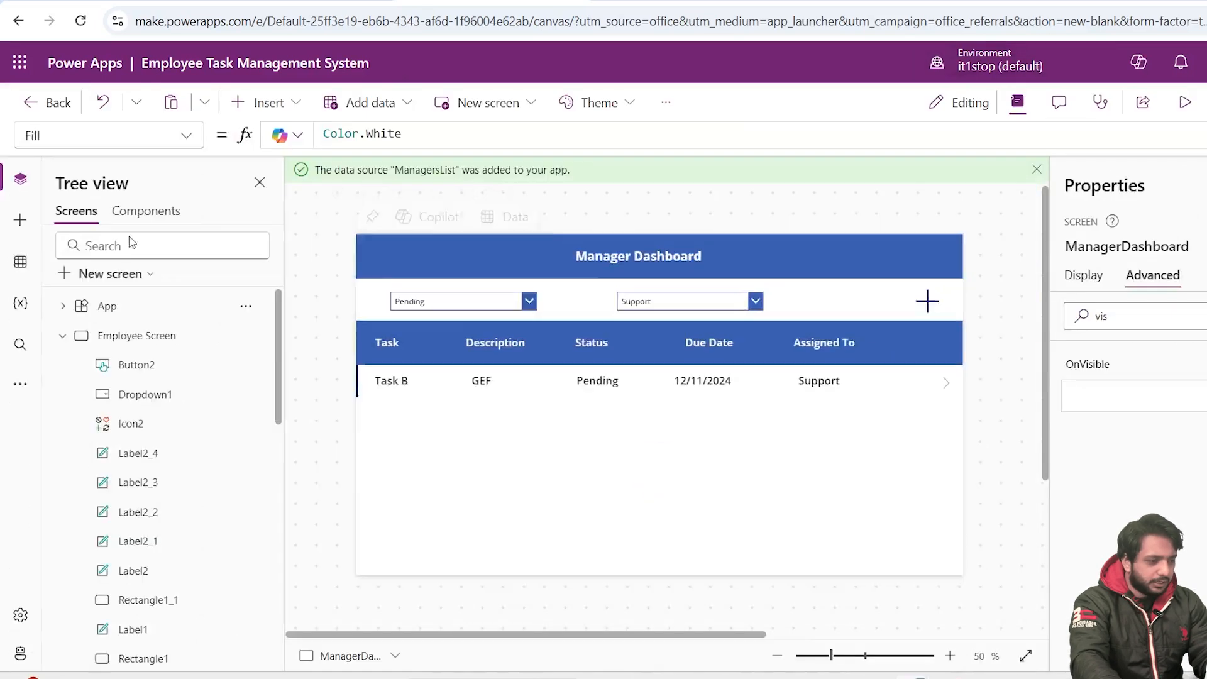
# Copy the back arrow icon from the Task Details header into the ManagerDashboard screen's header and start a preview
pyautogui.scroll(-5, 124, 482)
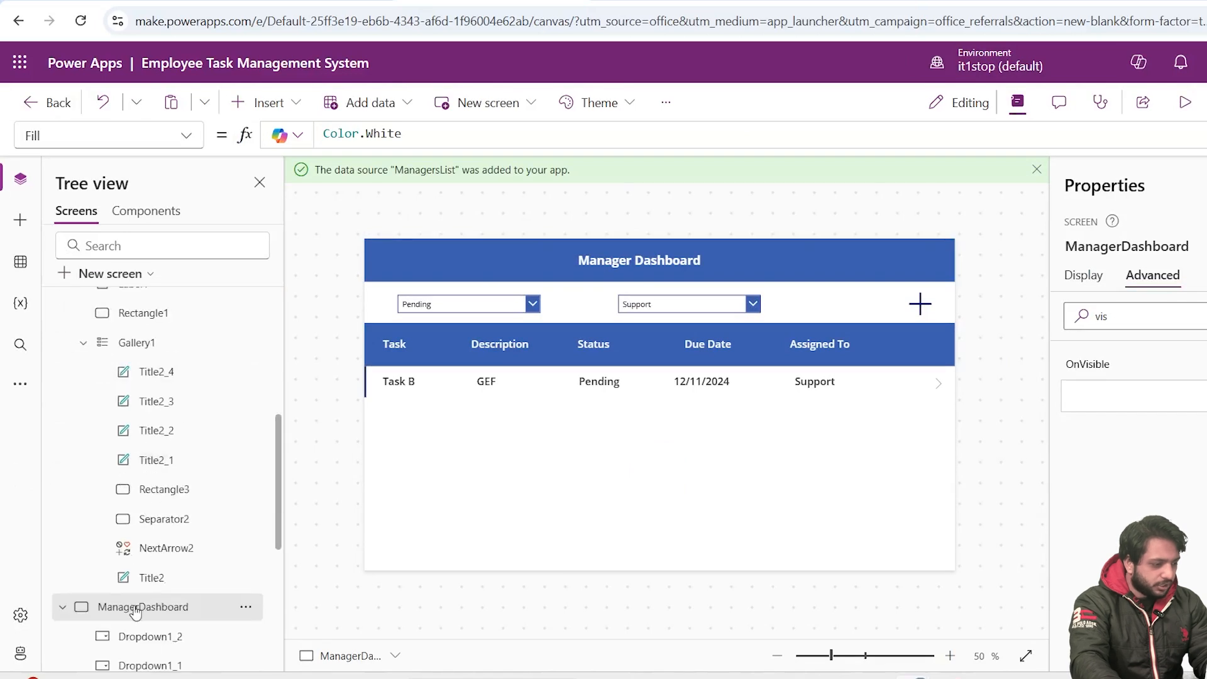
pyautogui.scroll(-5, 102, 604)
pyautogui.click(94, 657)
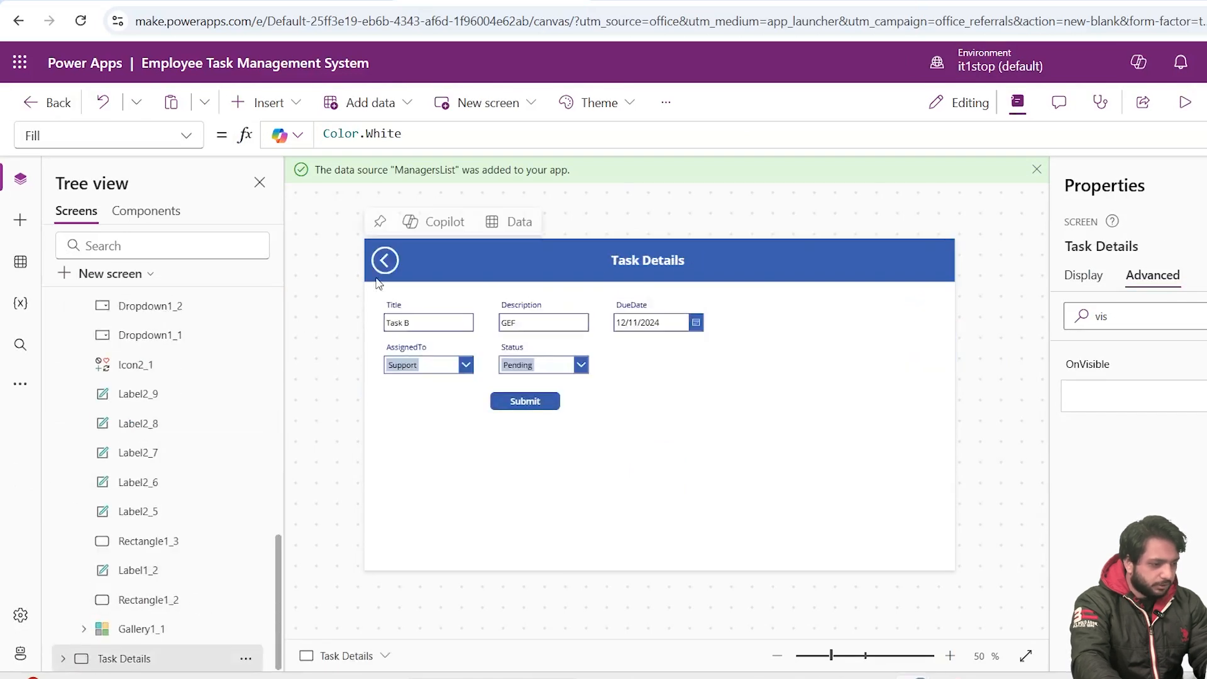
pyautogui.rightClick(385, 260)
pyautogui.press('Escape')
pyautogui.scroll(3, 123, 389)
pyautogui.scroll(8, 123, 390)
pyautogui.scroll(-10, 119, 384)
pyautogui.click(143, 348)
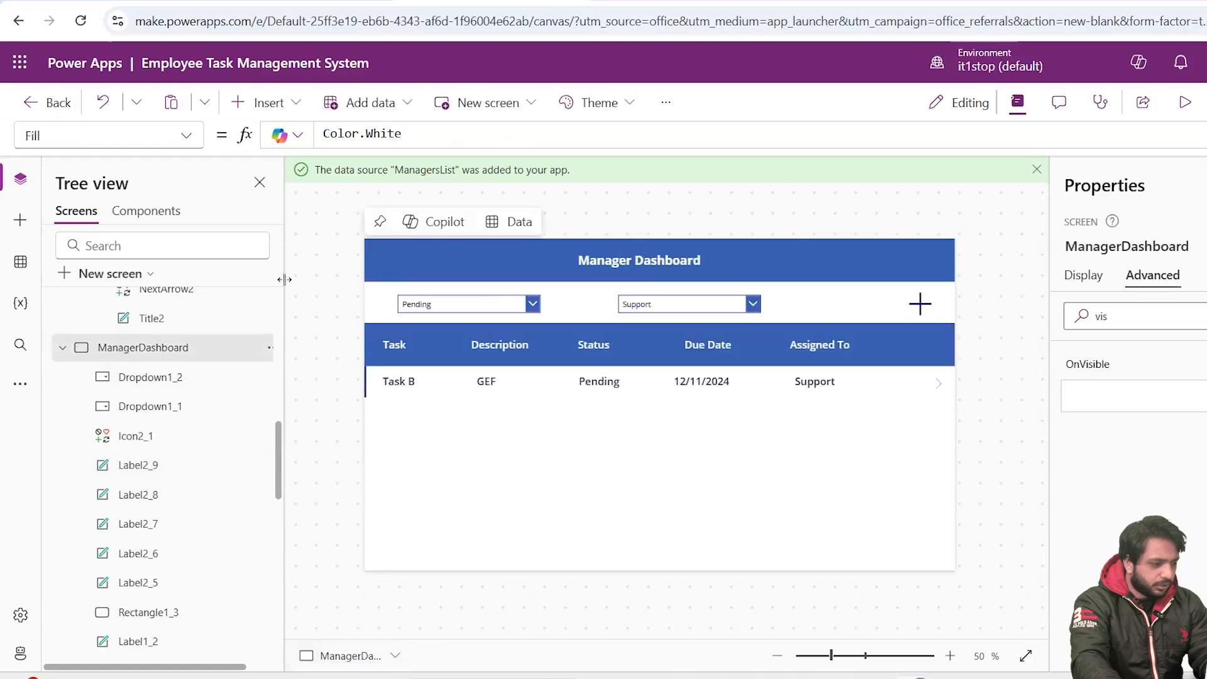
pyautogui.hotkey('ctrl', 'v')
pyautogui.click(143, 348)
pyautogui.press('F5')
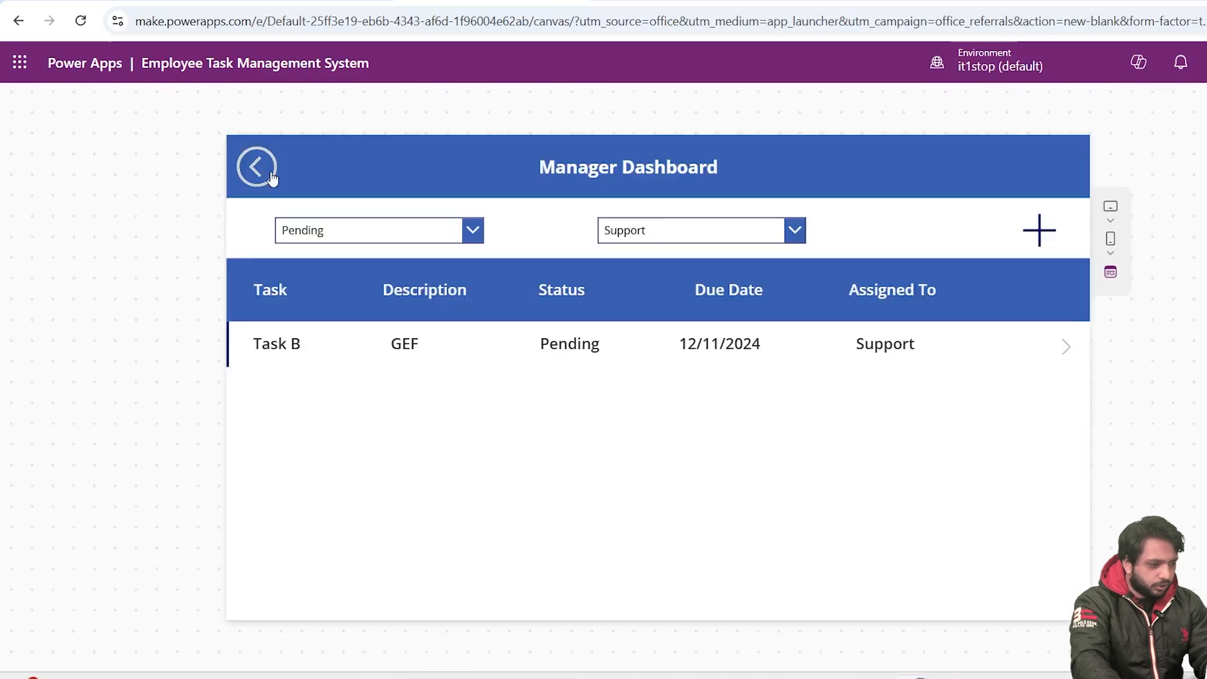
# Test the Manager Dashboard's back arrow, open Task B's details from the Employee screen, and return to the task list
pyautogui.click(269, 177)
pyautogui.click(1063, 351)
pyautogui.click(256, 168)
# Test the Employee screen's status filter by switching between Completed and Pending, leave it on Completed, and end the preview
pyautogui.click(377, 231)
pyautogui.click(390, 279)
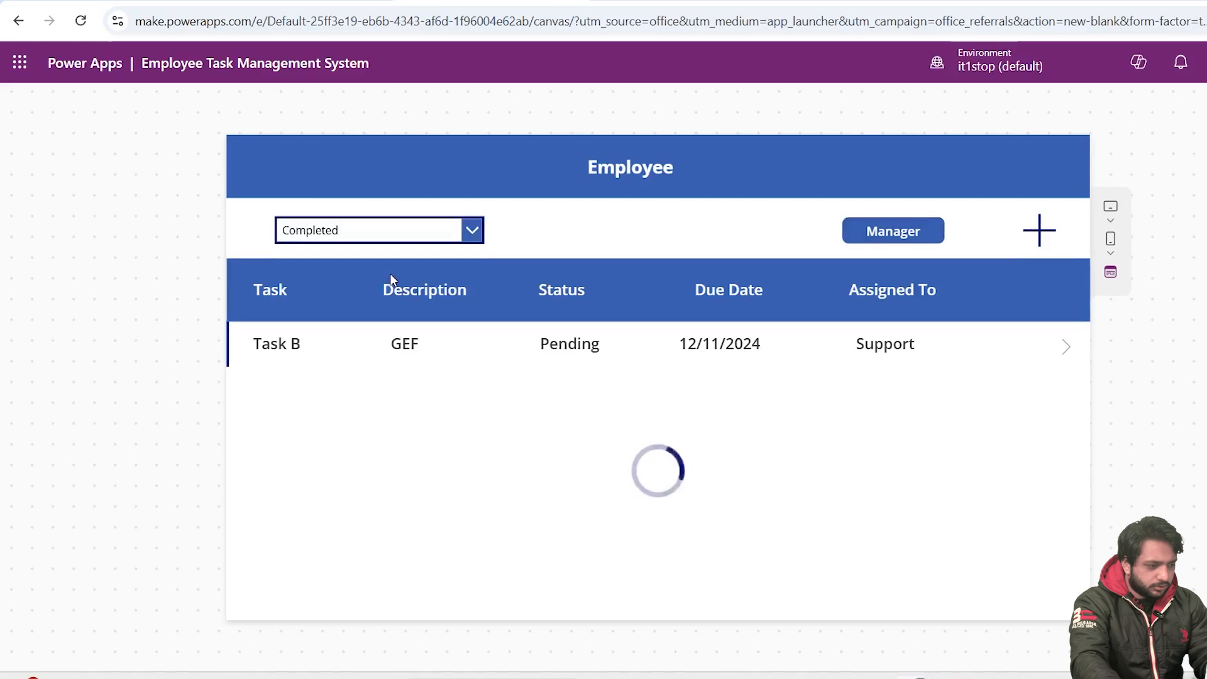
pyautogui.click(402, 236)
pyautogui.click(431, 255)
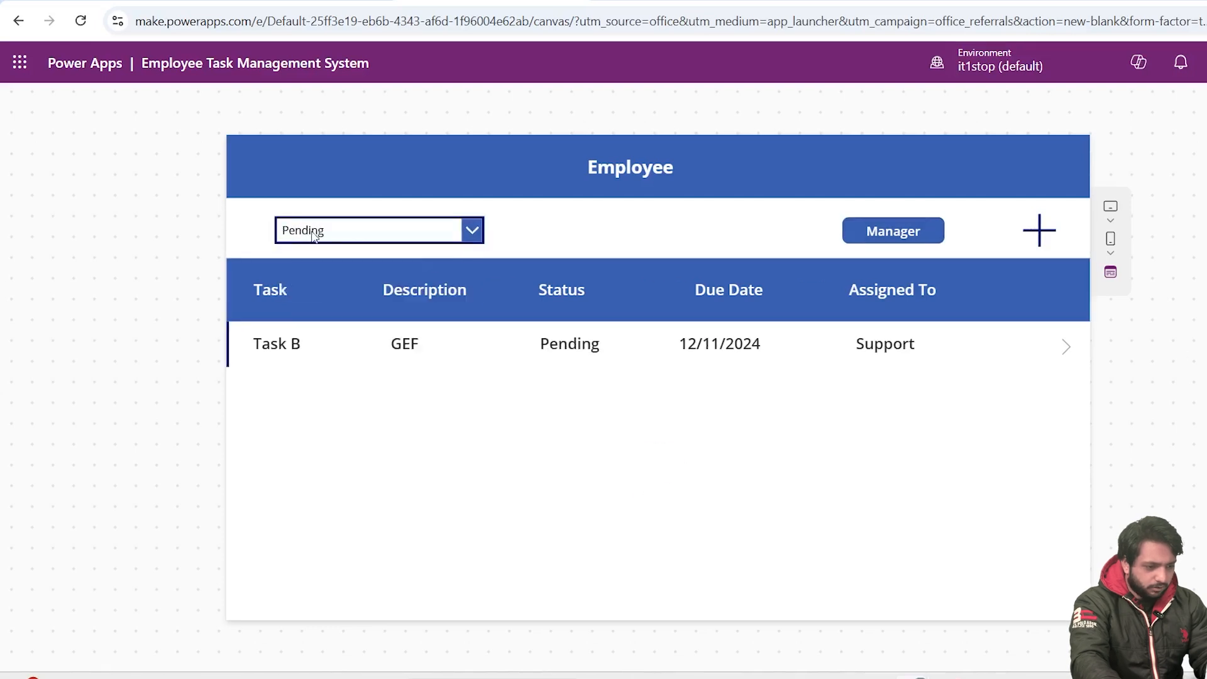
pyautogui.click(442, 236)
pyautogui.click(402, 254)
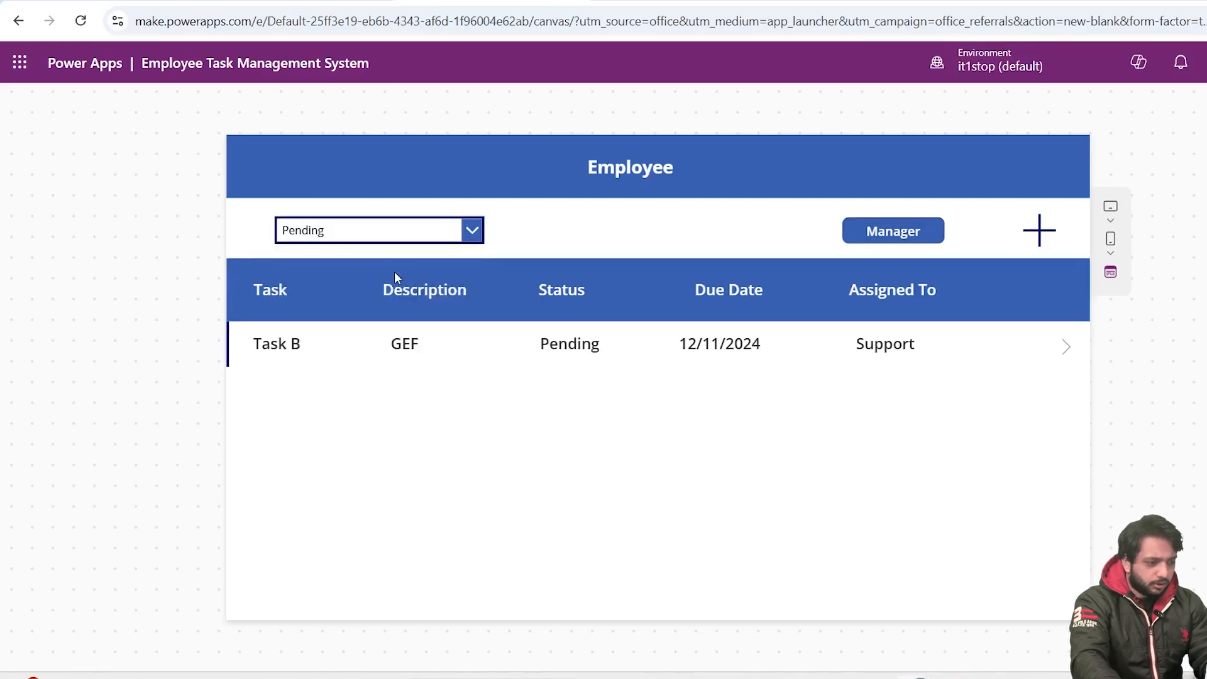
pyautogui.press('Escape')
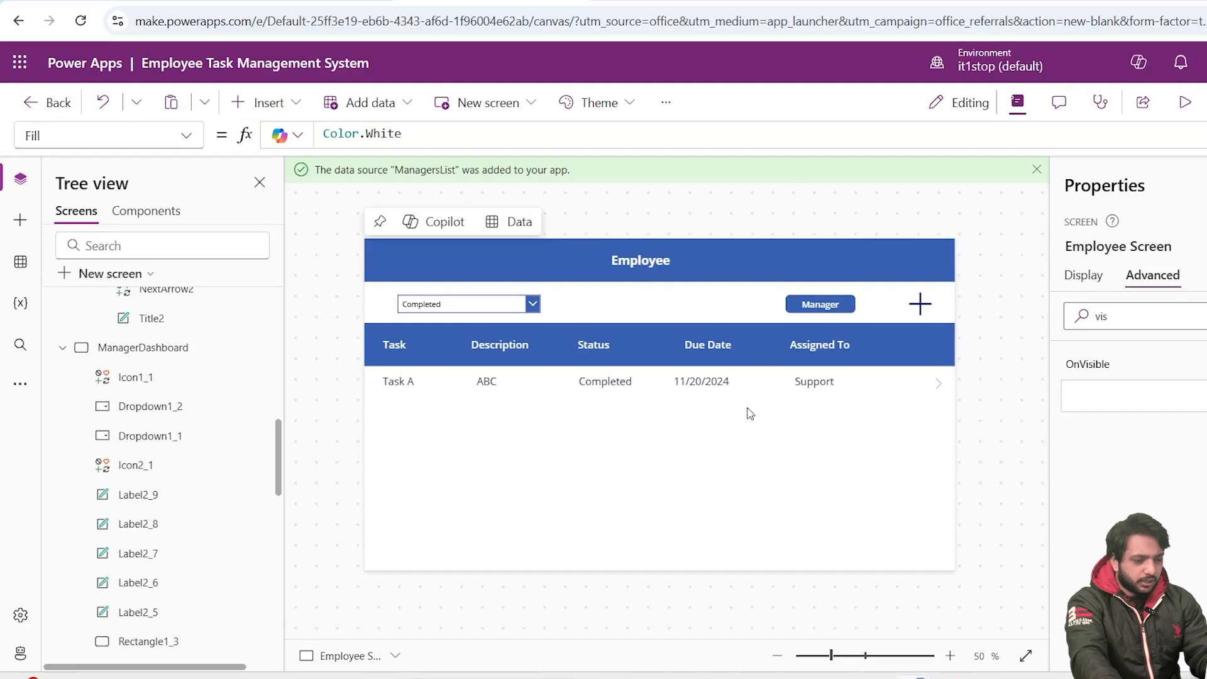
pyautogui.click(815, 308)
pyautogui.click(653, 429)
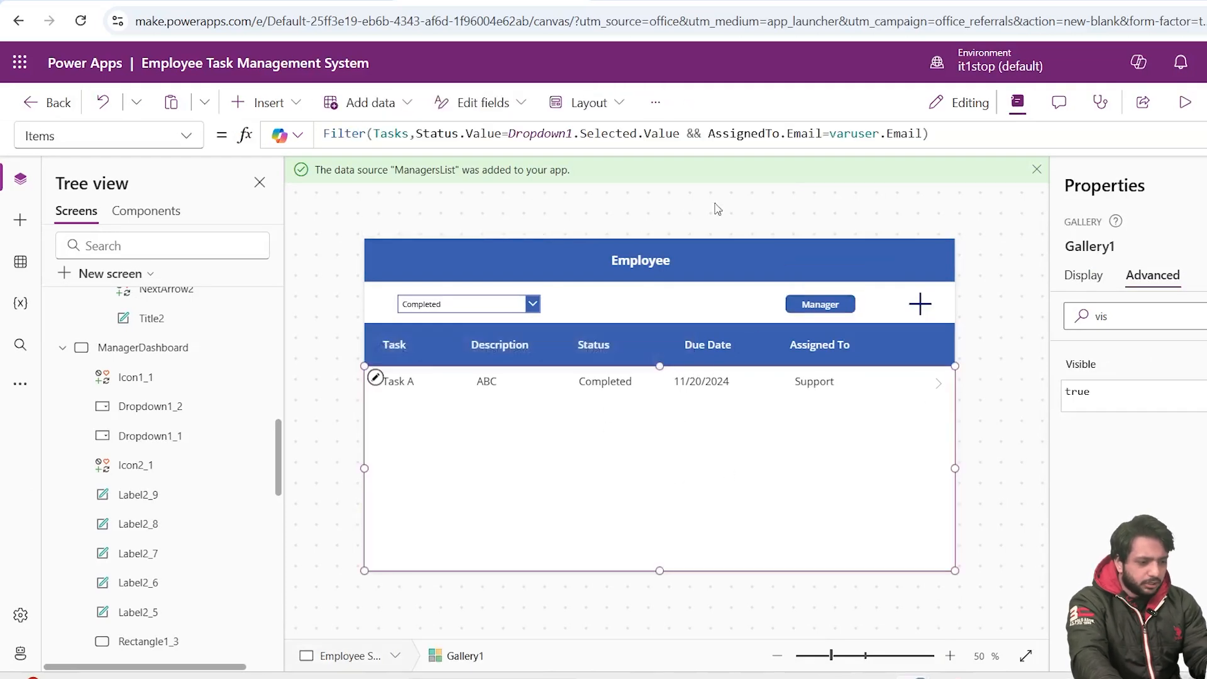
pyautogui.click(965, 237)
pyautogui.click(820, 305)
pyautogui.click(919, 304)
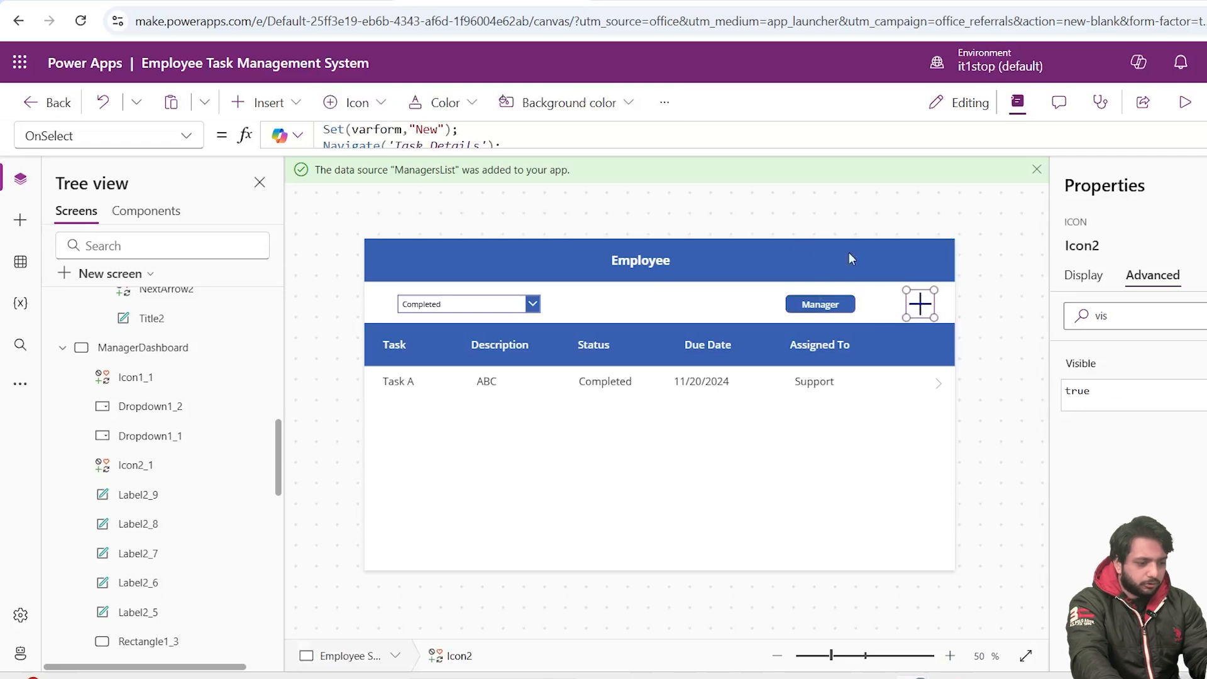
pyautogui.click(768, 215)
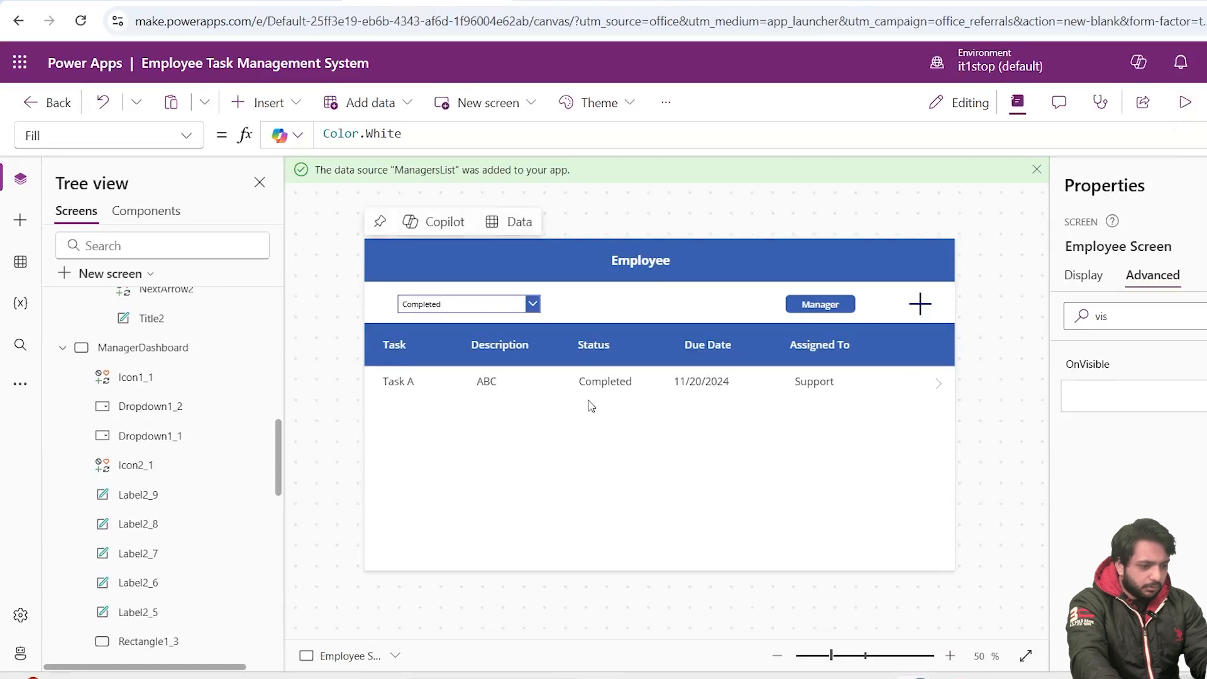
# Set the Visible property of the Employee gallery's next arrow to ThisItem.Status.Value<>"Completed"
pyautogui.click(938, 384)
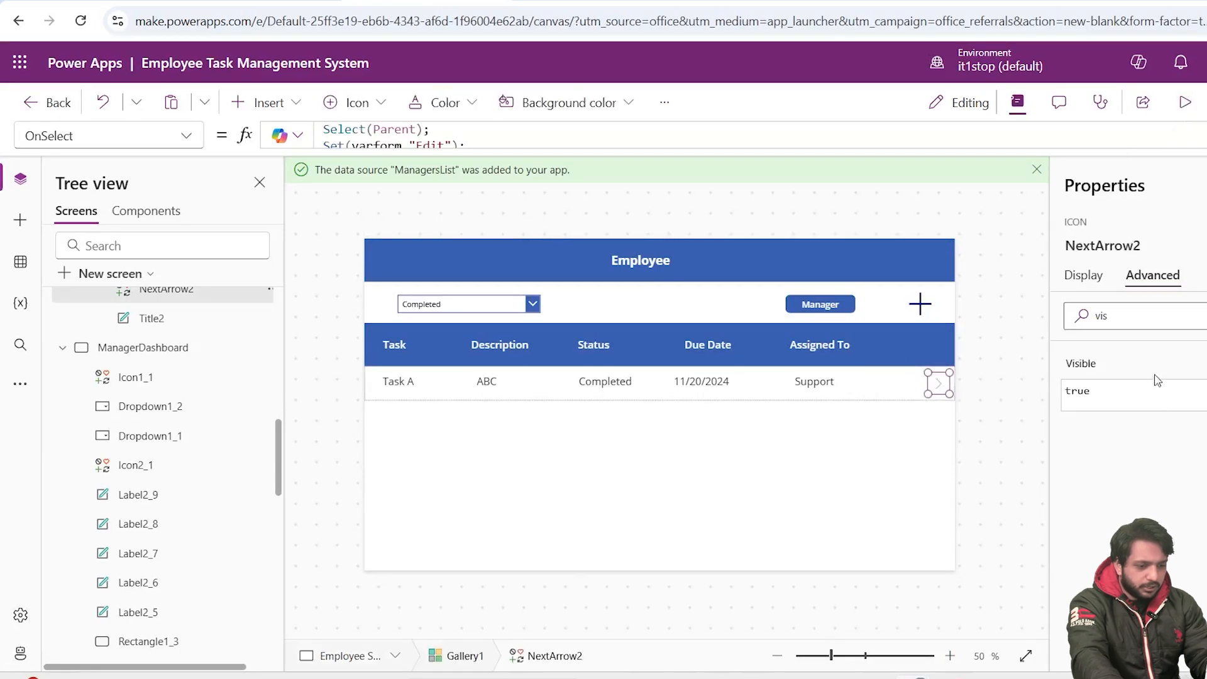
pyautogui.click(1090, 373)
pyautogui.doubleClick(337, 133)
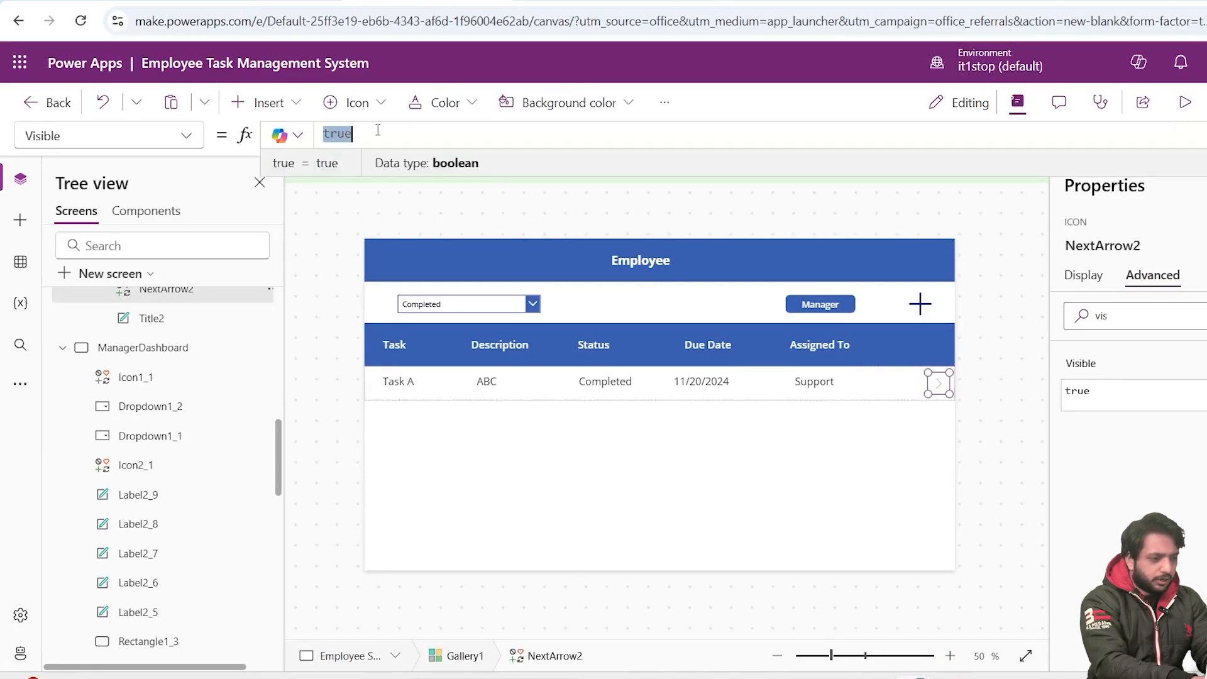
pyautogui.write('ThisItem.Stat')
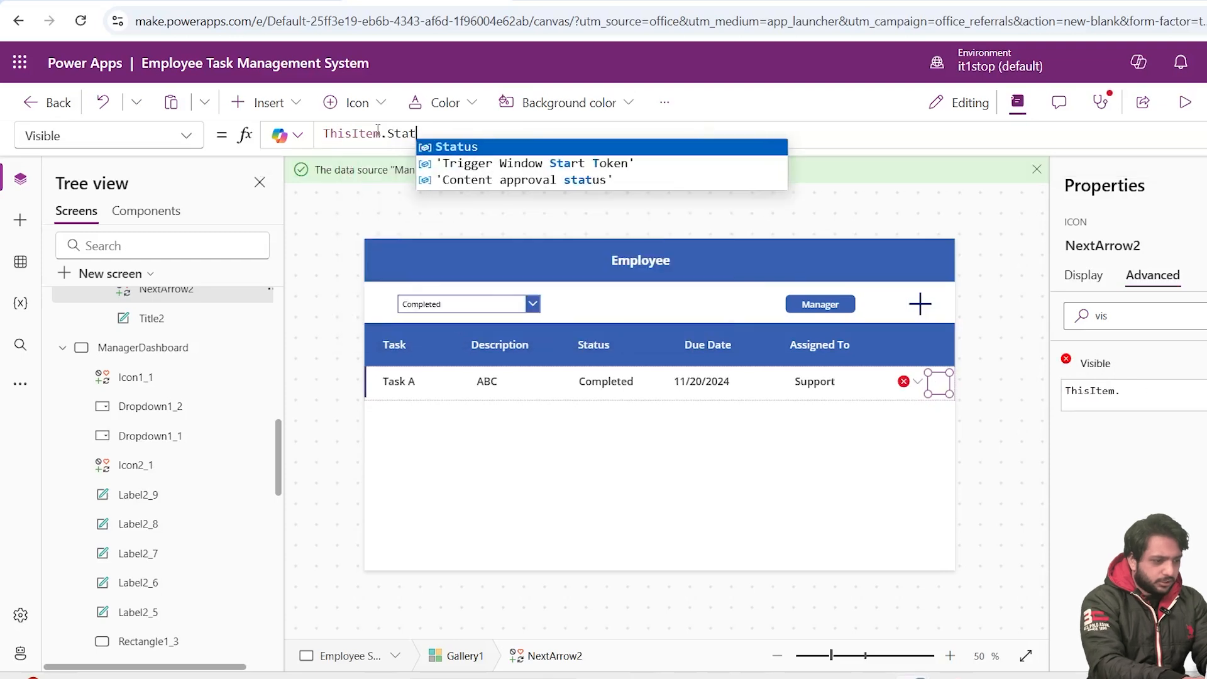
pyautogui.write('us.Value<>')
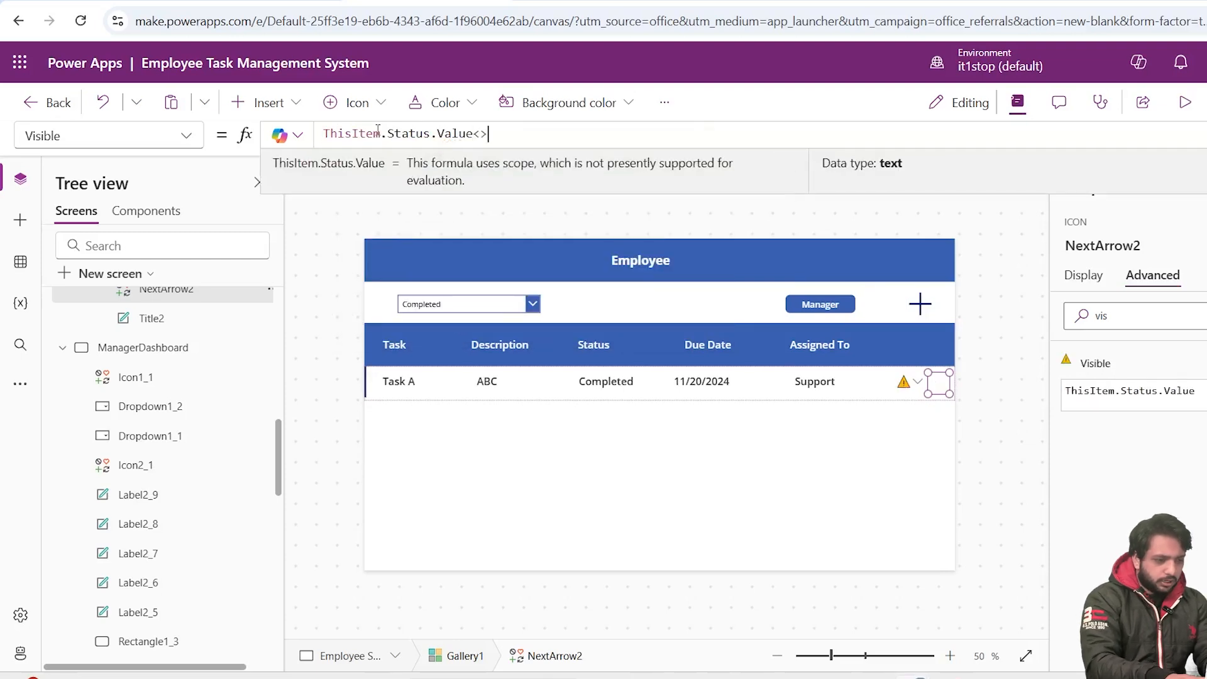
pyautogui.write('"Com')
pyautogui.click(855, 382)
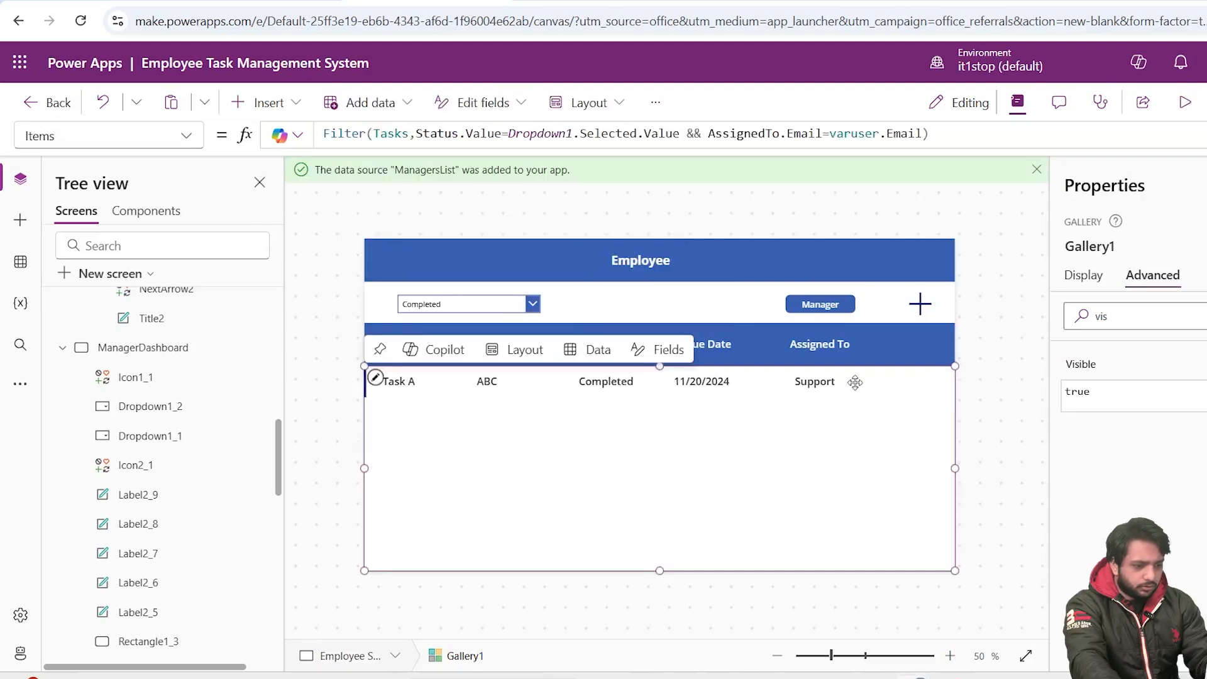
pyautogui.click(948, 382)
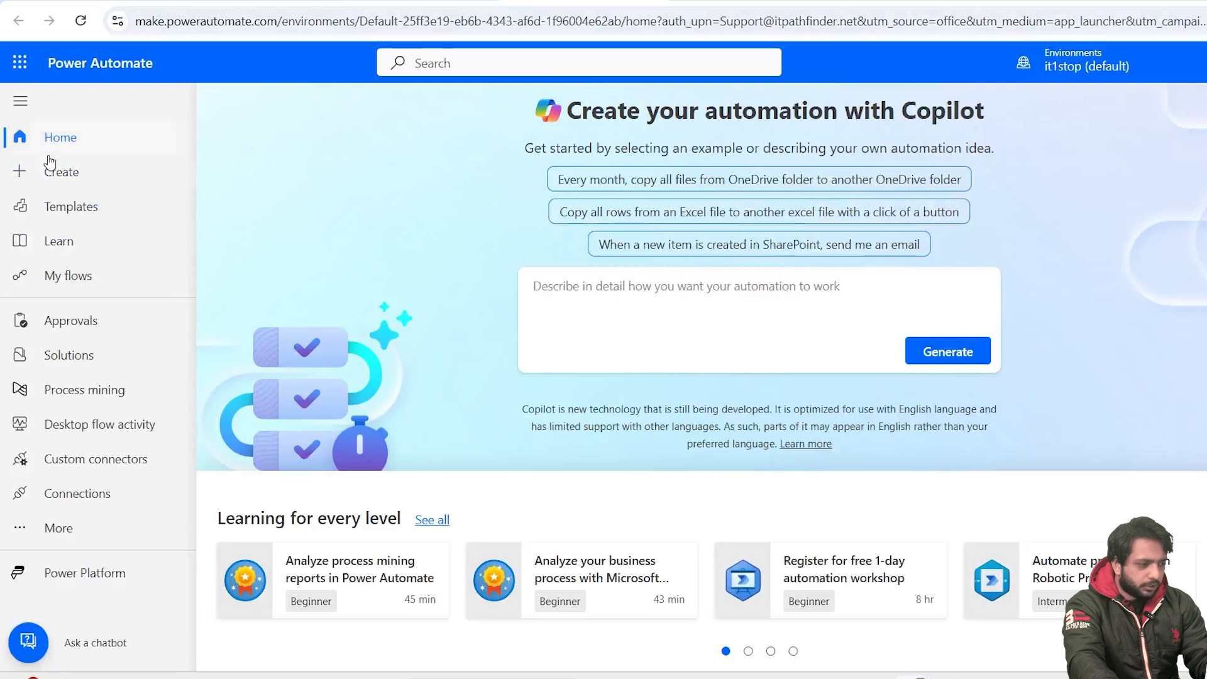
# In Power Automate, create an automated cloud flow named send task notification with SharePoint's When an item is created or modified trigger
pyautogui.click(50, 166)
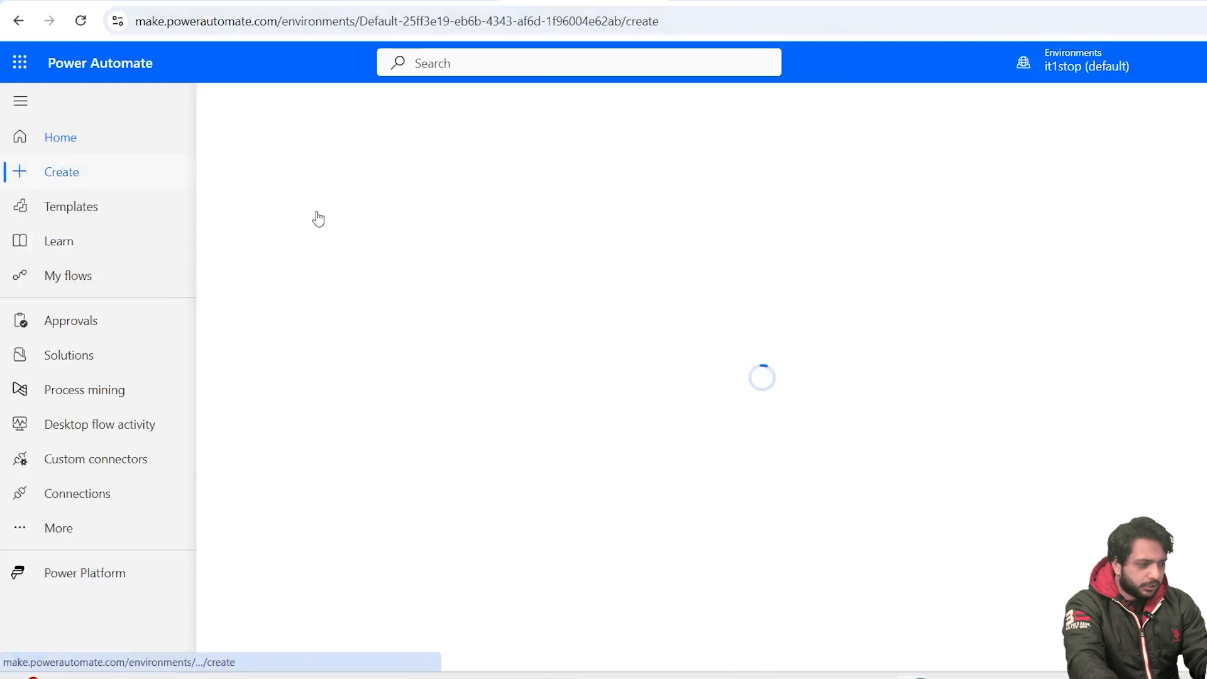
pyautogui.click(369, 227)
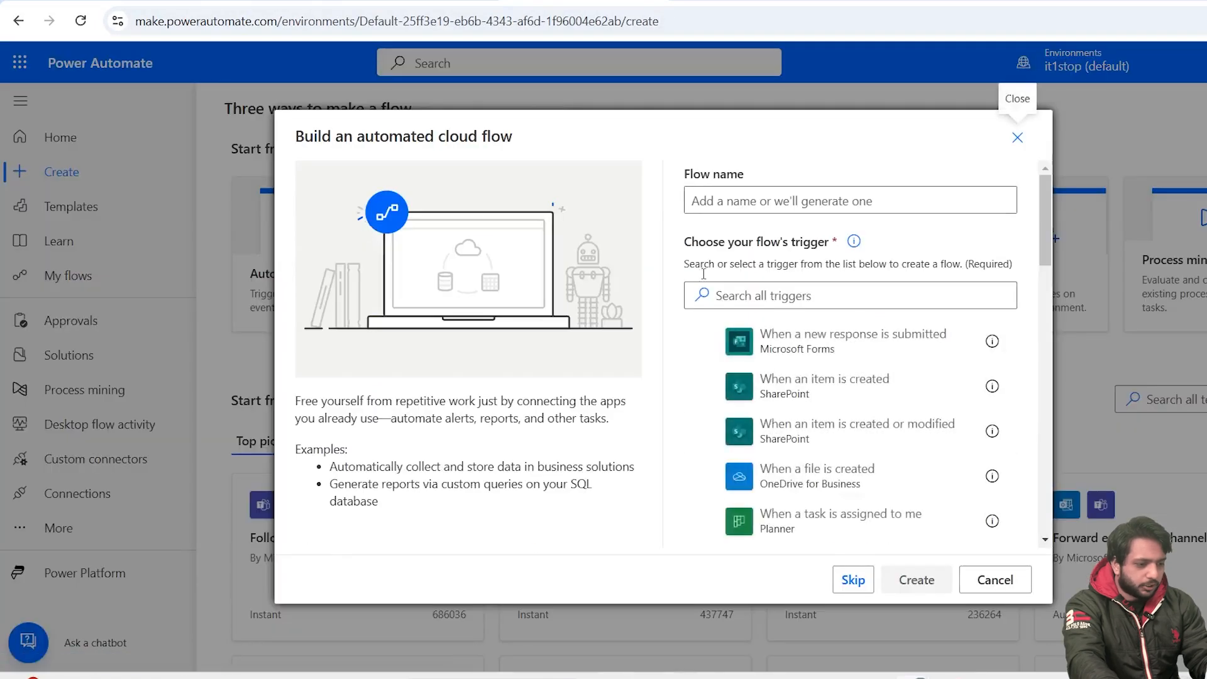
pyautogui.click(802, 425)
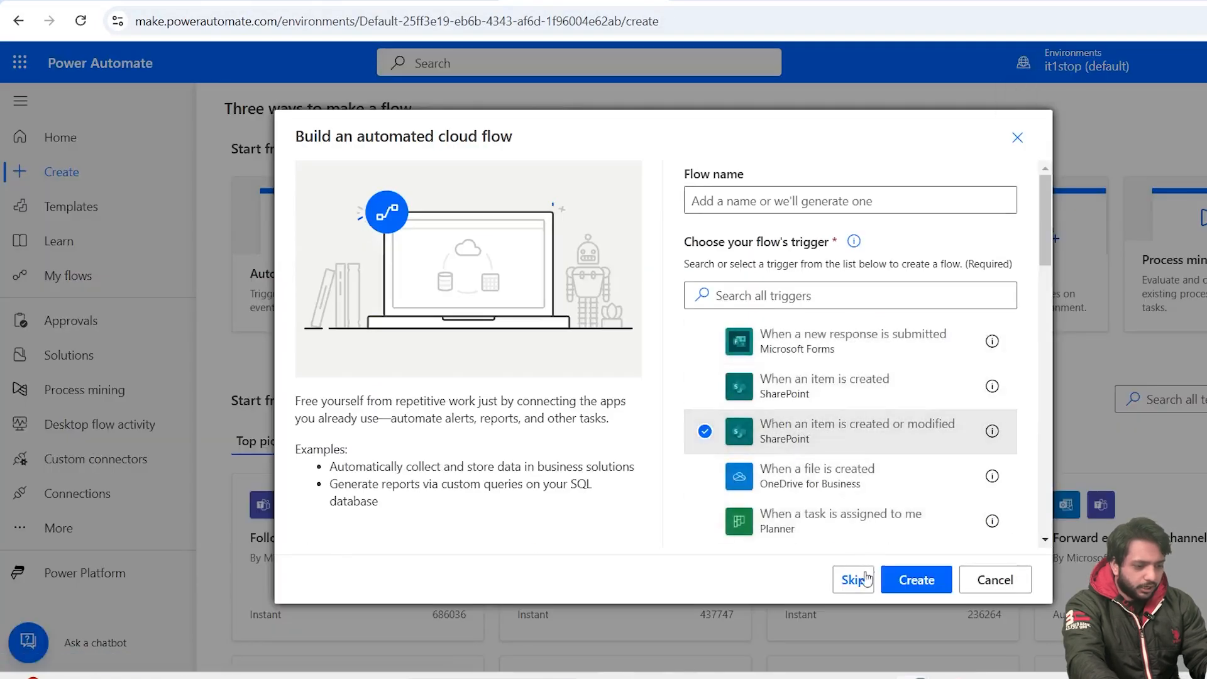
pyautogui.click(890, 197)
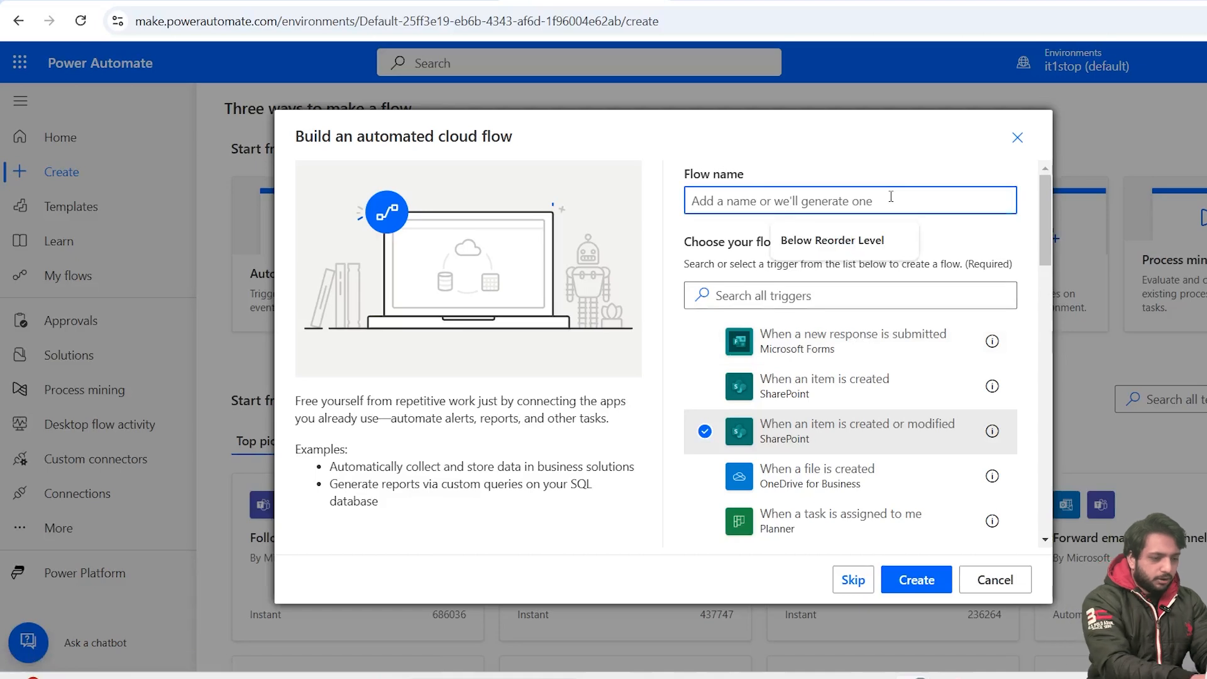
pyautogui.write('send')
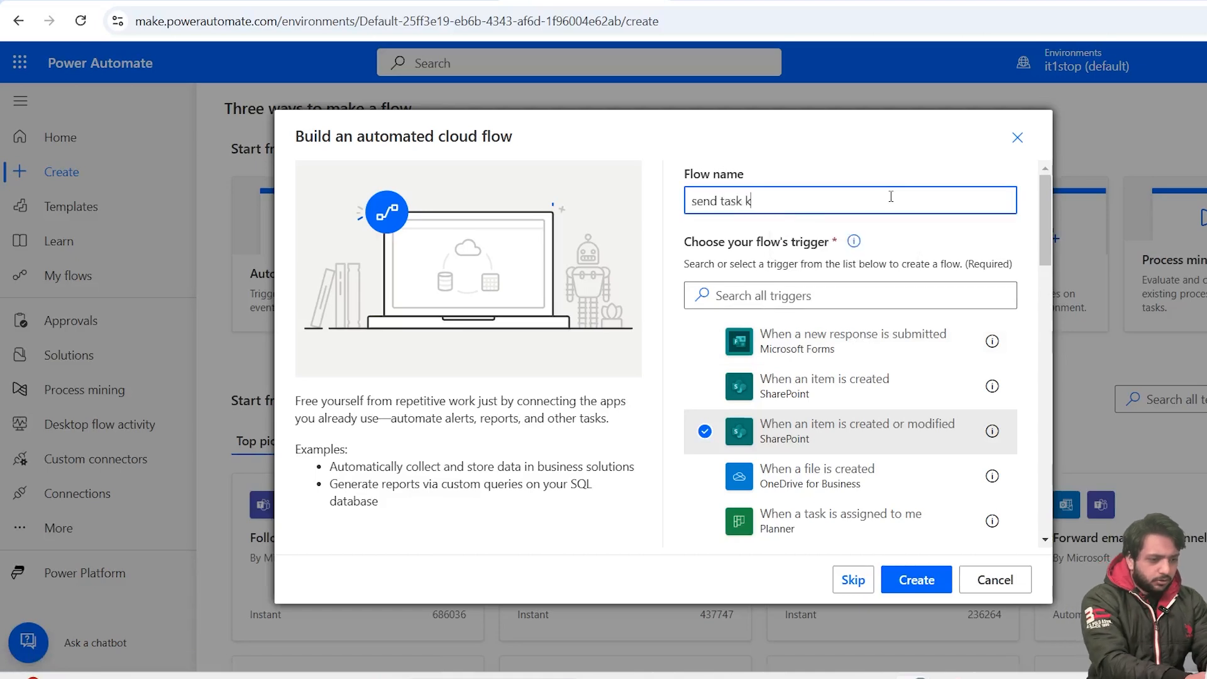
pyautogui.write('task')
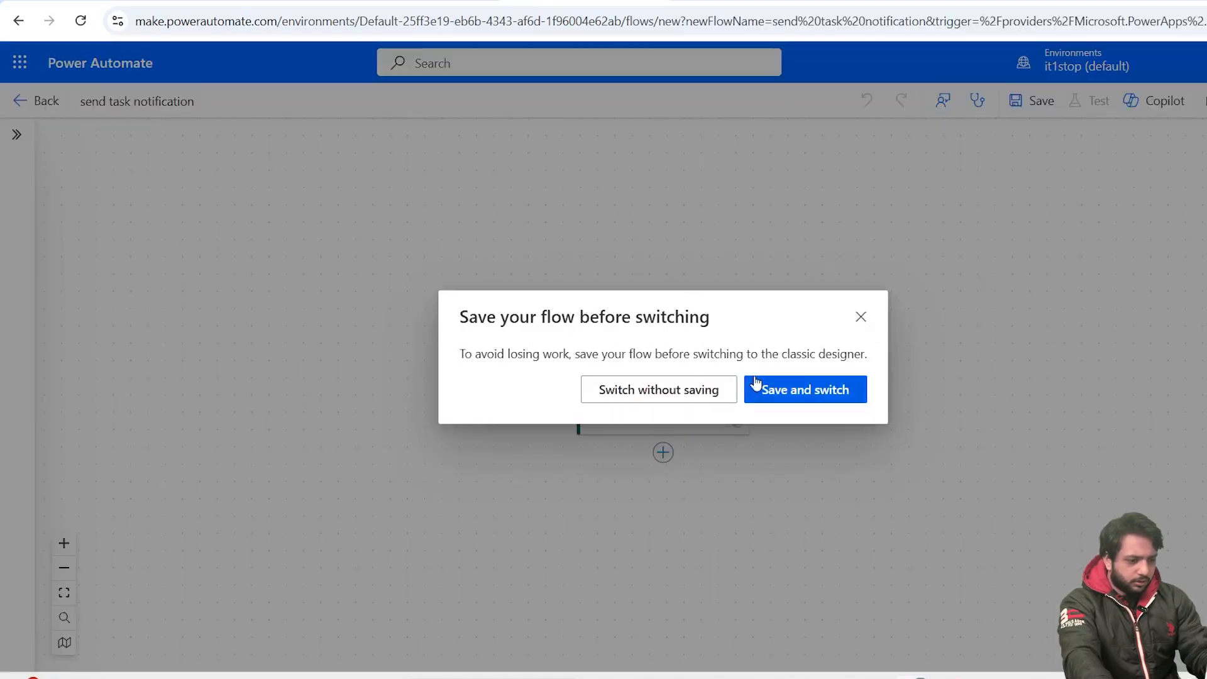
# Switch to the classic designer without saving, and point the trigger at the Talent Hooks site and its Tasks list
pyautogui.click(695, 388)
pyautogui.click(706, 269)
pyautogui.click(690, 222)
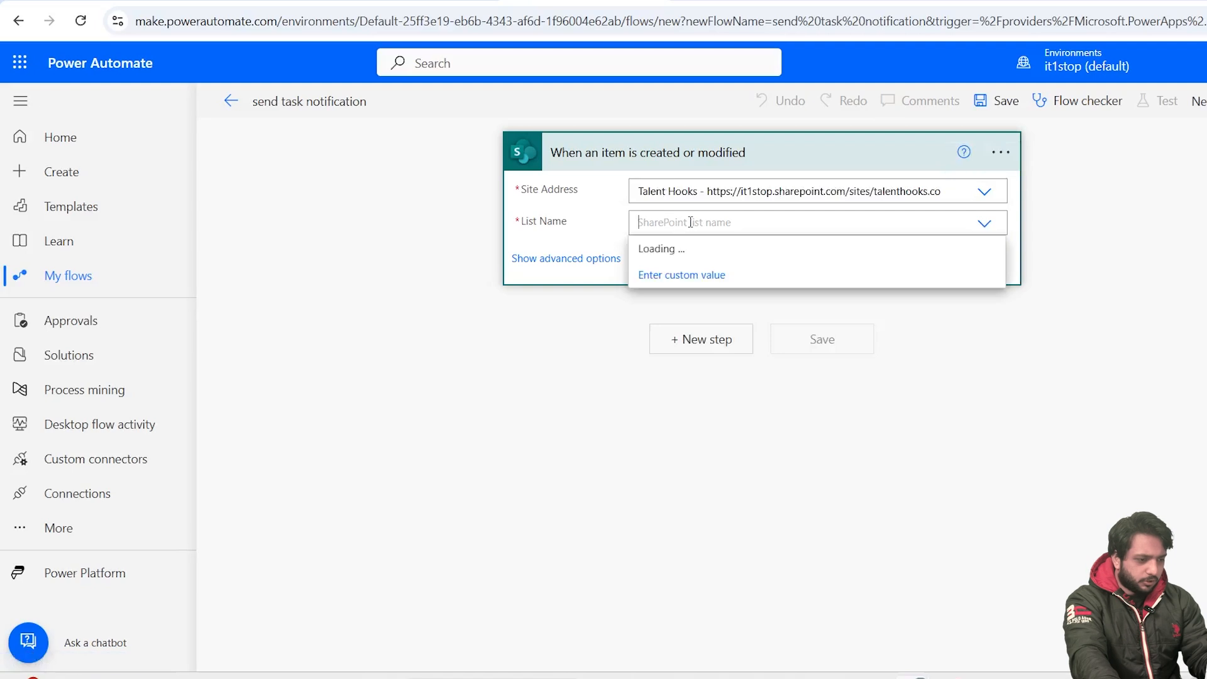
pyautogui.scroll(-10, 757, 453)
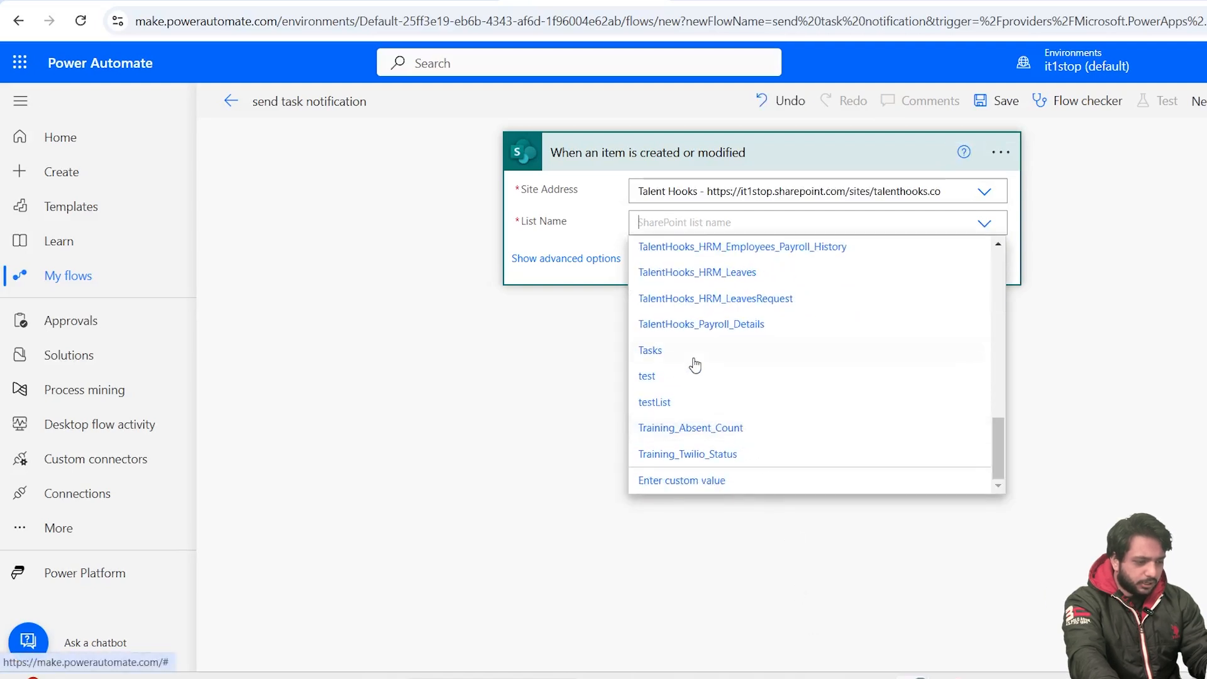
pyautogui.click(698, 358)
# Add a SharePoint Get item action for the Talent Hooks site's Tasks list, using the trigger's ID as its Id
pyautogui.click(700, 340)
pyautogui.write('Ge')
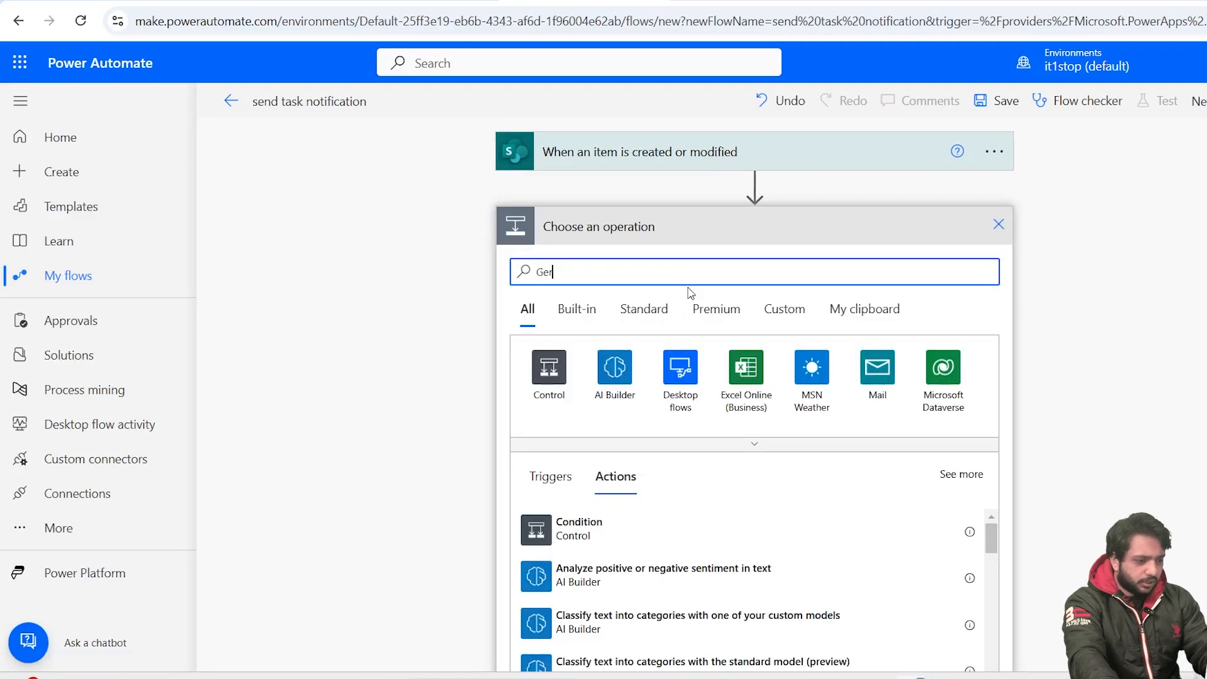
pyautogui.write('t')
pyautogui.click(718, 263)
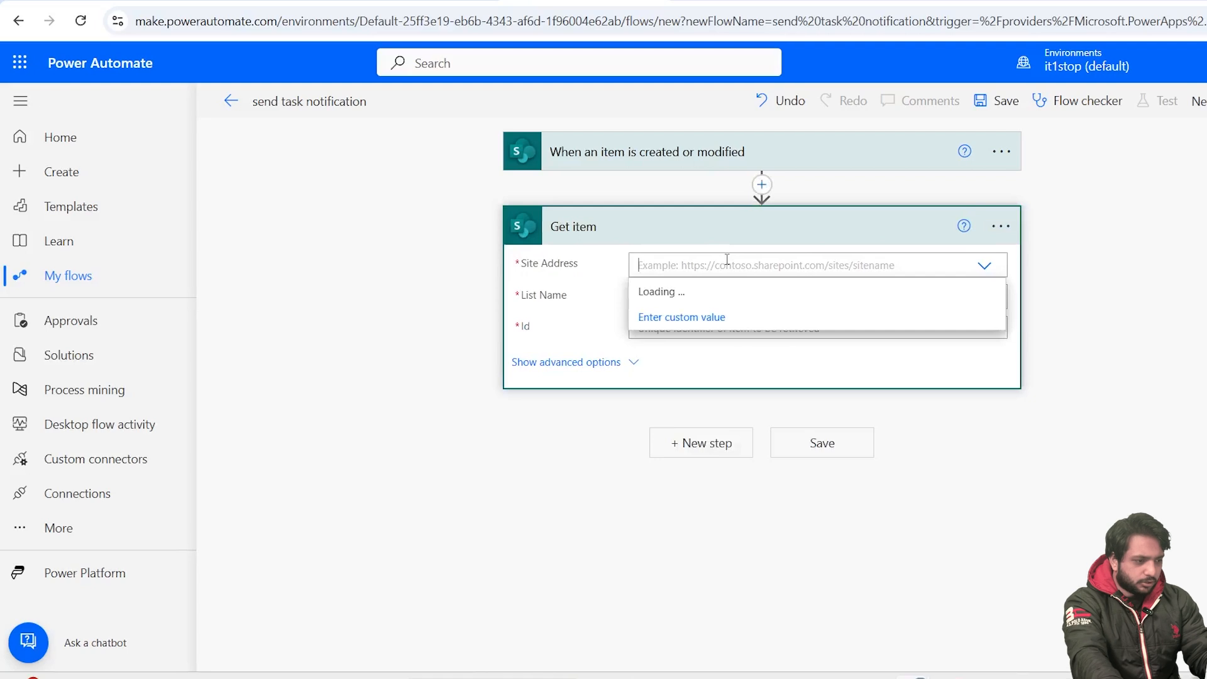
pyautogui.click(729, 337)
pyautogui.click(736, 298)
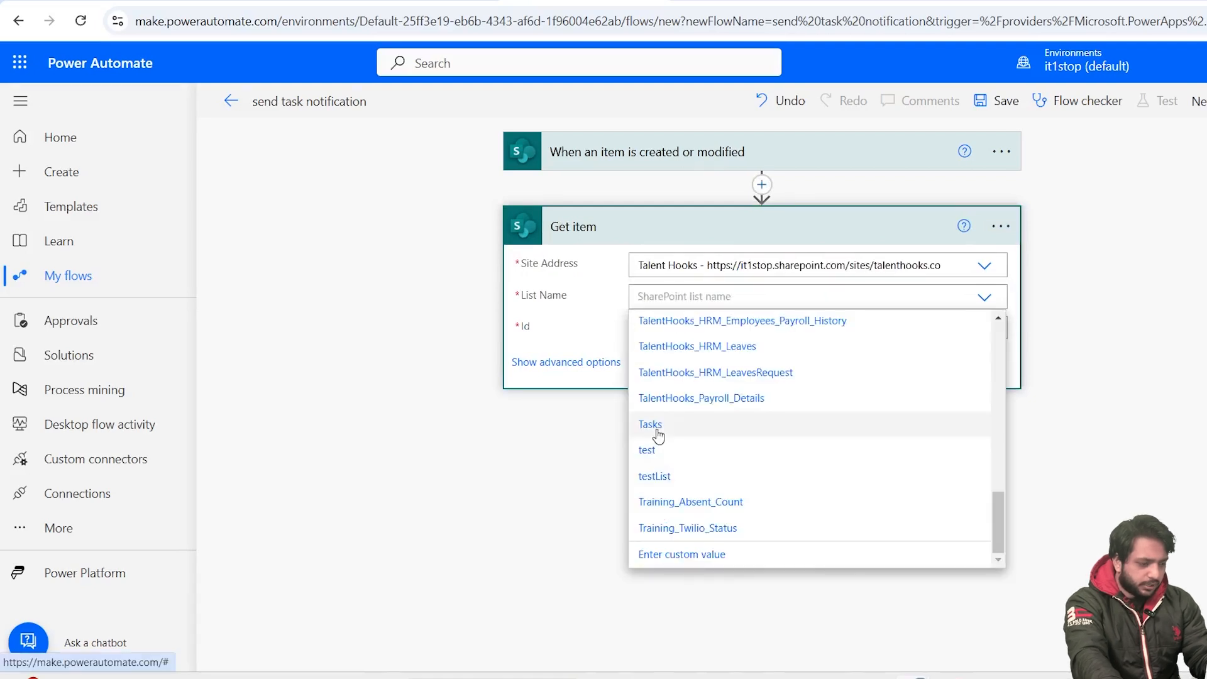
pyautogui.click(651, 423)
pyautogui.click(723, 326)
pyautogui.click(1063, 545)
# Add a Send an email (V2) action after Get item and choose the intended person as its recipient
pyautogui.click(700, 445)
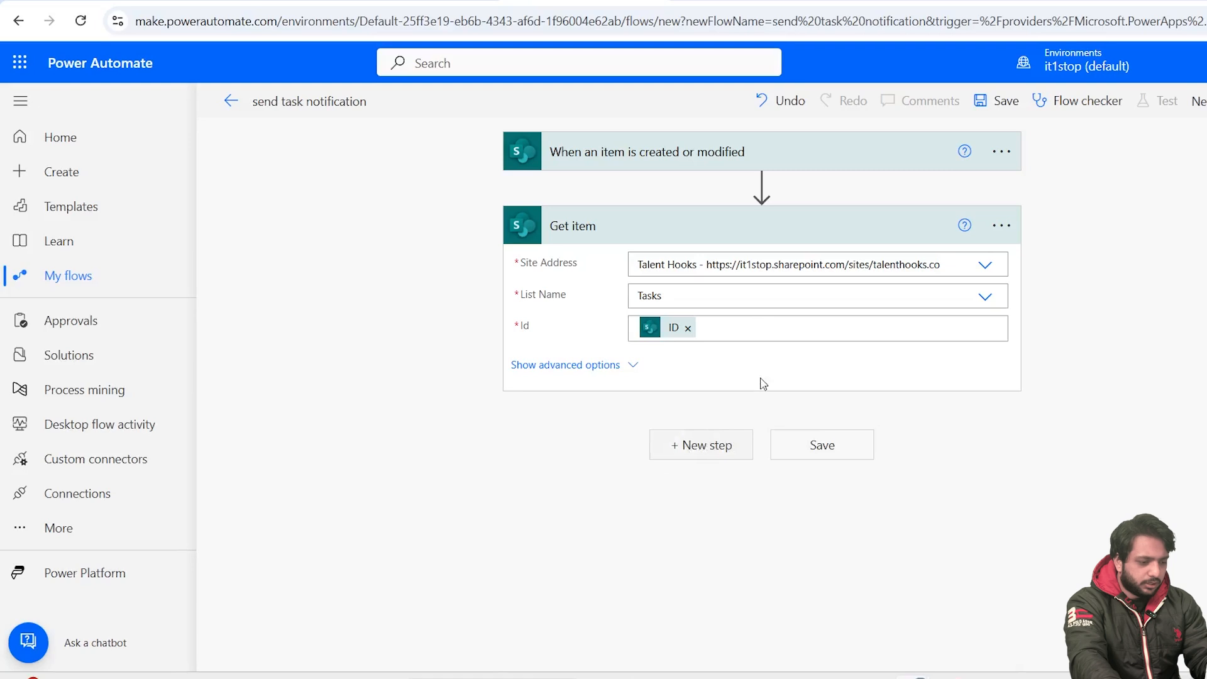
pyautogui.write('Send an email')
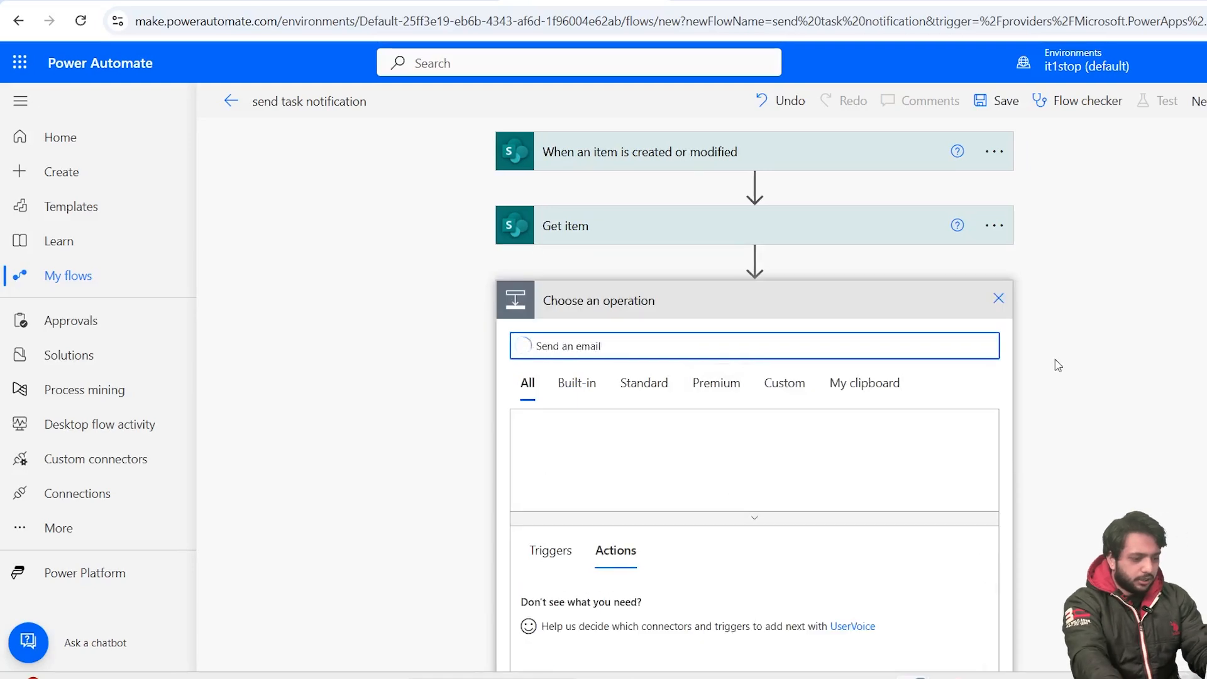
pyautogui.scroll(-4, 1057, 364)
pyautogui.click(533, 445)
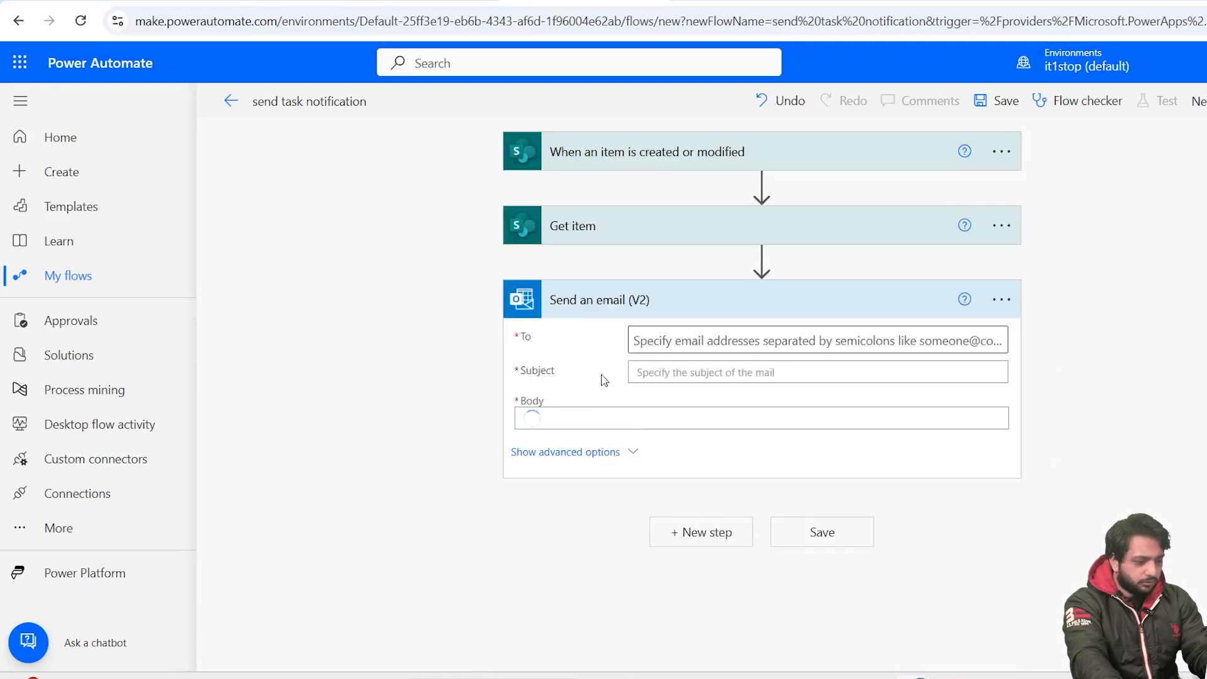
pyautogui.write('supp')
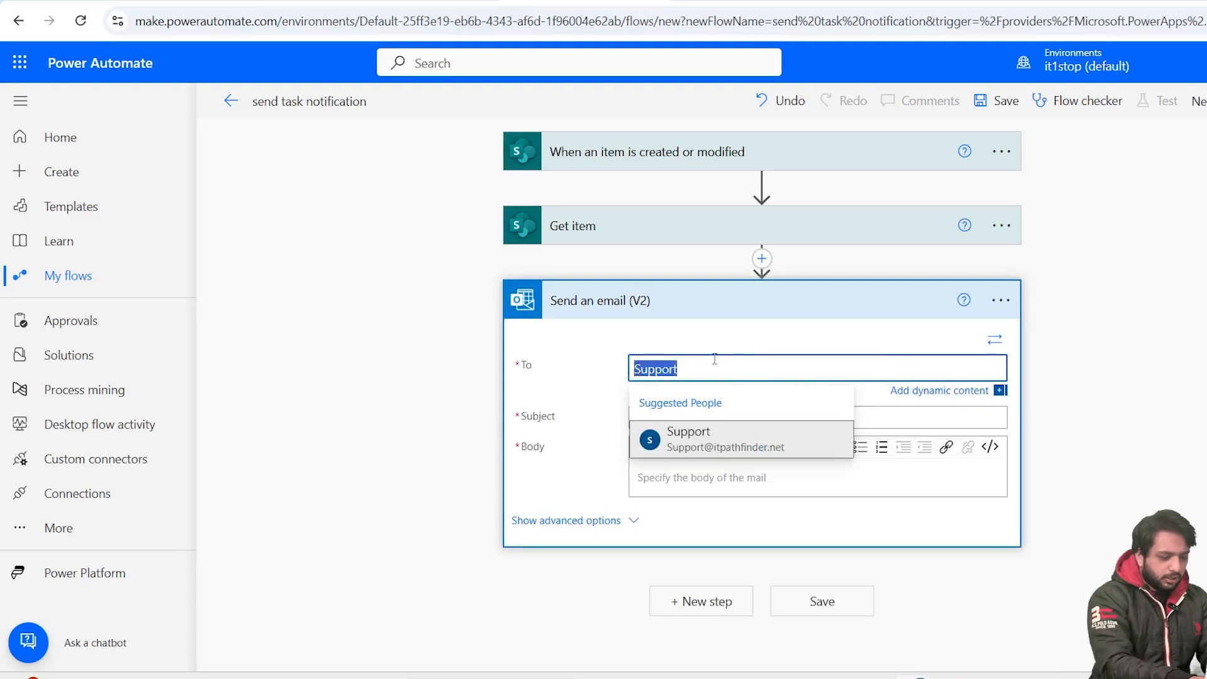
pyautogui.write('gourav')
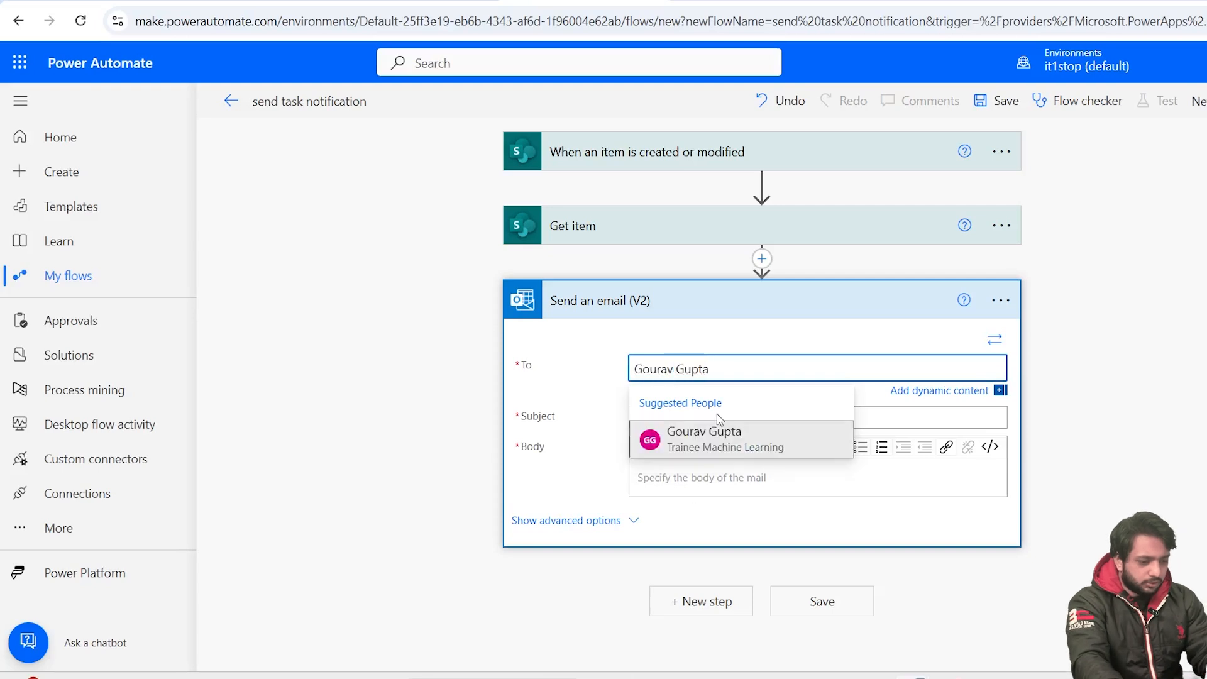
pyautogui.press('Tab')
# Set the email's subject to "Task Notification" followed by the Get item Title as dynamic content
pyautogui.scroll(3, 817, 390)
pyautogui.write('Task M')
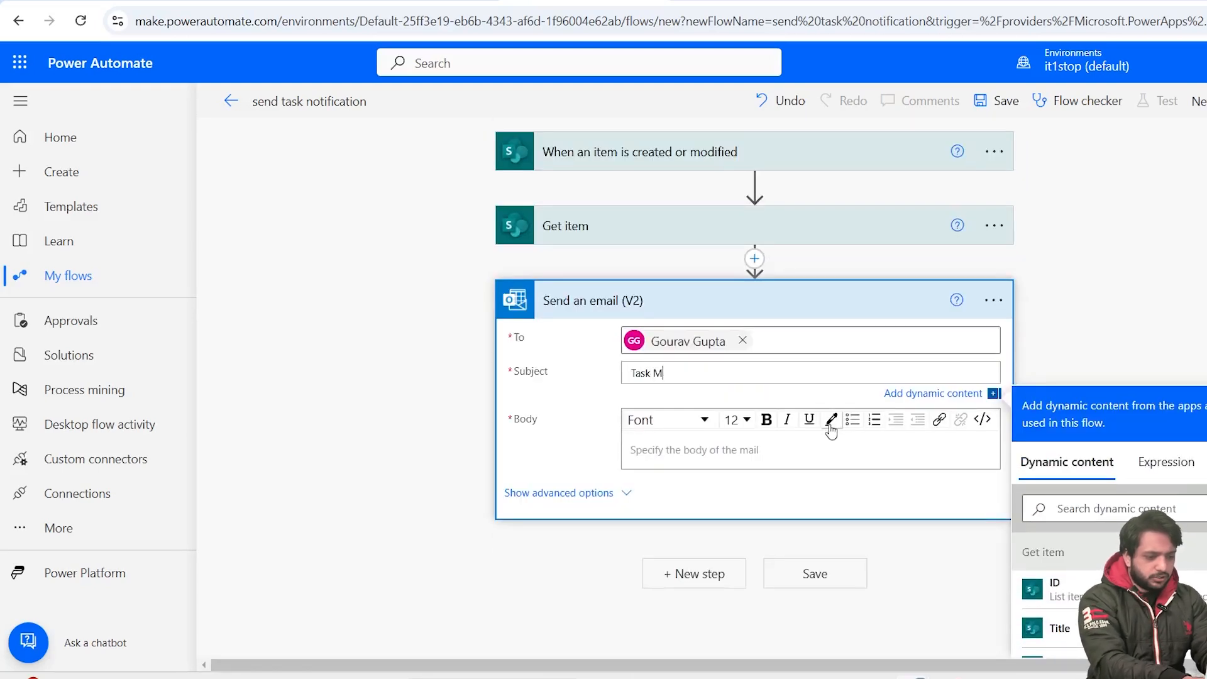
pyautogui.press('BackSpace')
pyautogui.write('Notification')
pyautogui.scroll(-2, 1037, 566)
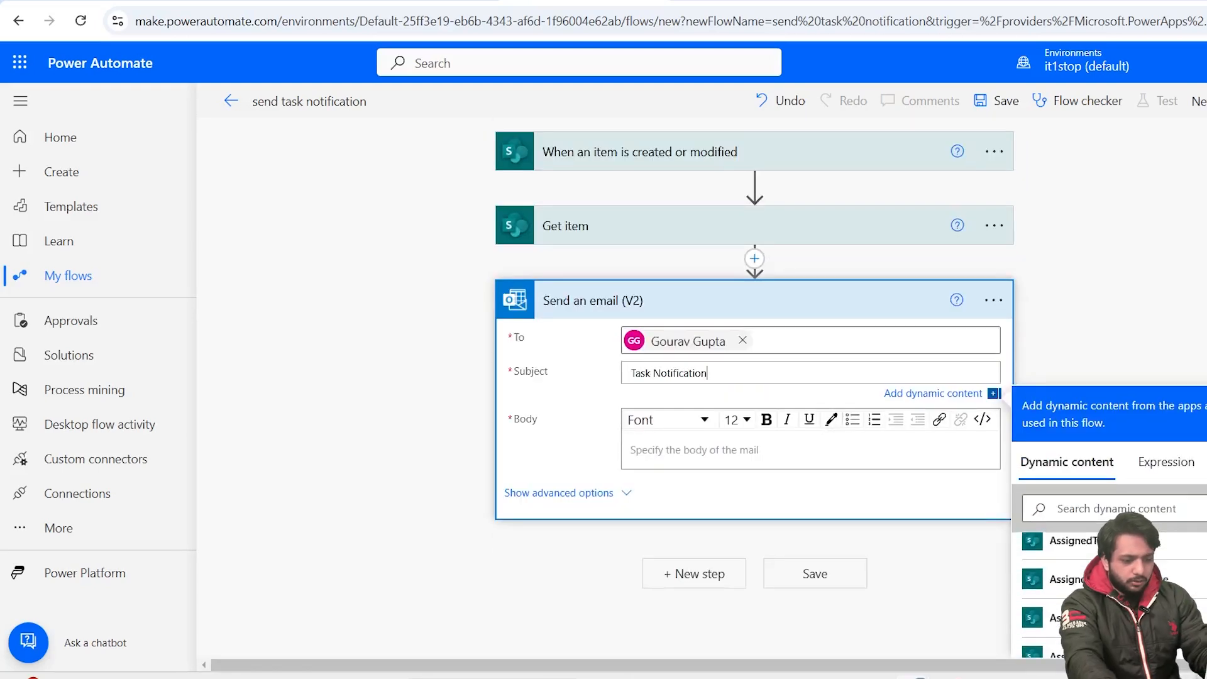
pyautogui.click(1026, 547)
pyautogui.click(709, 377)
# Begin the email body with "The task", followed by Get item's Title, a hyphen and Get item's Description
pyautogui.scroll(-1, 889, 380)
pyautogui.click(889, 374)
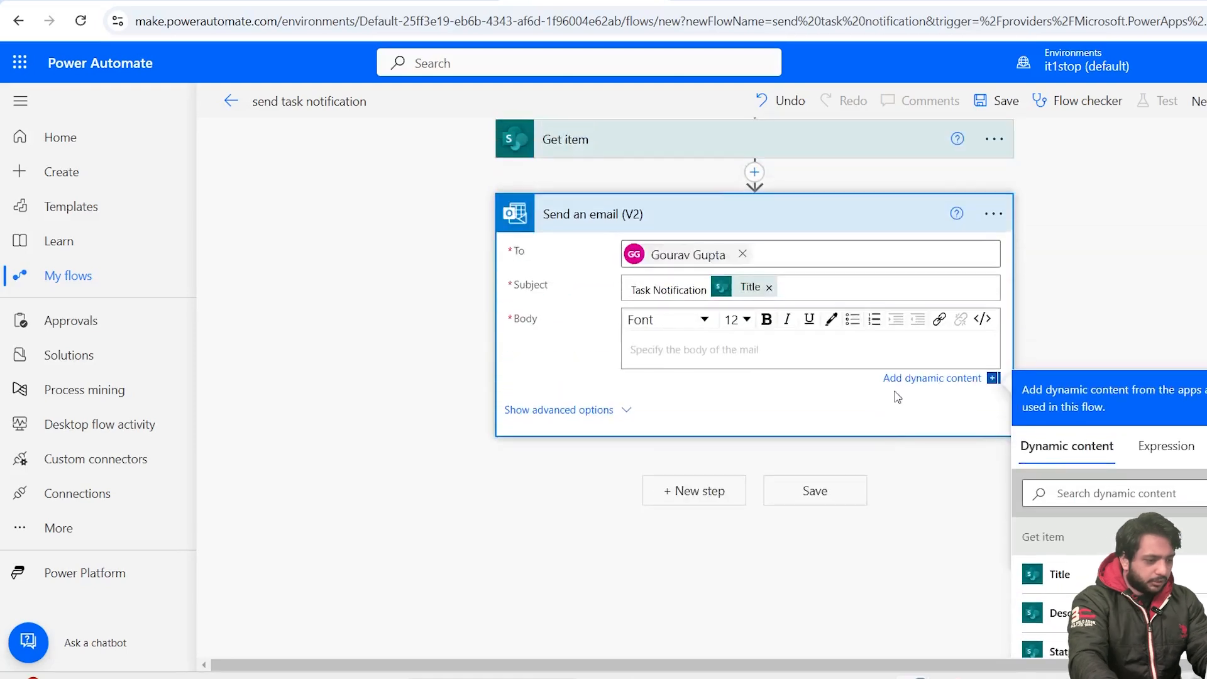
pyautogui.write('The task')
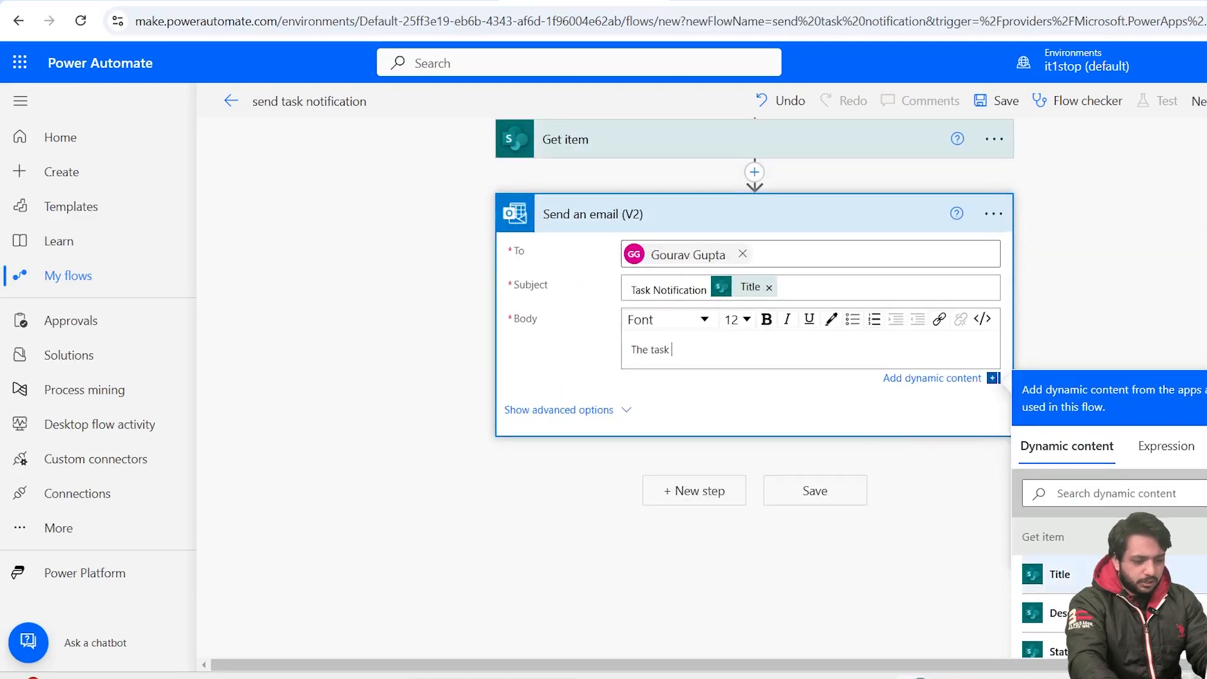
pyautogui.click(1069, 575)
pyautogui.scroll(-3, 717, 420)
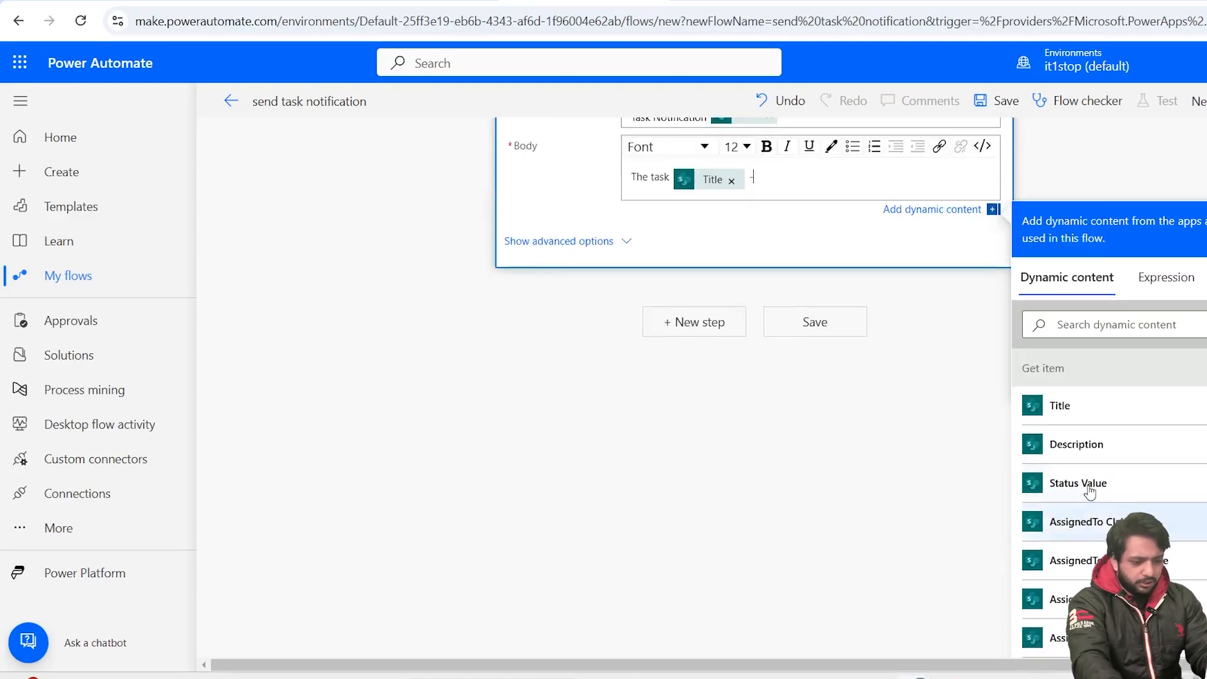
pyautogui.click(1073, 445)
# Continue the email body with "is due on" followed by the DueDate value from Get item
pyautogui.write('is due on')
pyautogui.click(1084, 323)
pyautogui.write('dued')
pyautogui.click(1070, 405)
# Finish the body with "and has status", Get item's Status Value and a full stop, plus "Thank you" on a new line
pyautogui.write('and ')
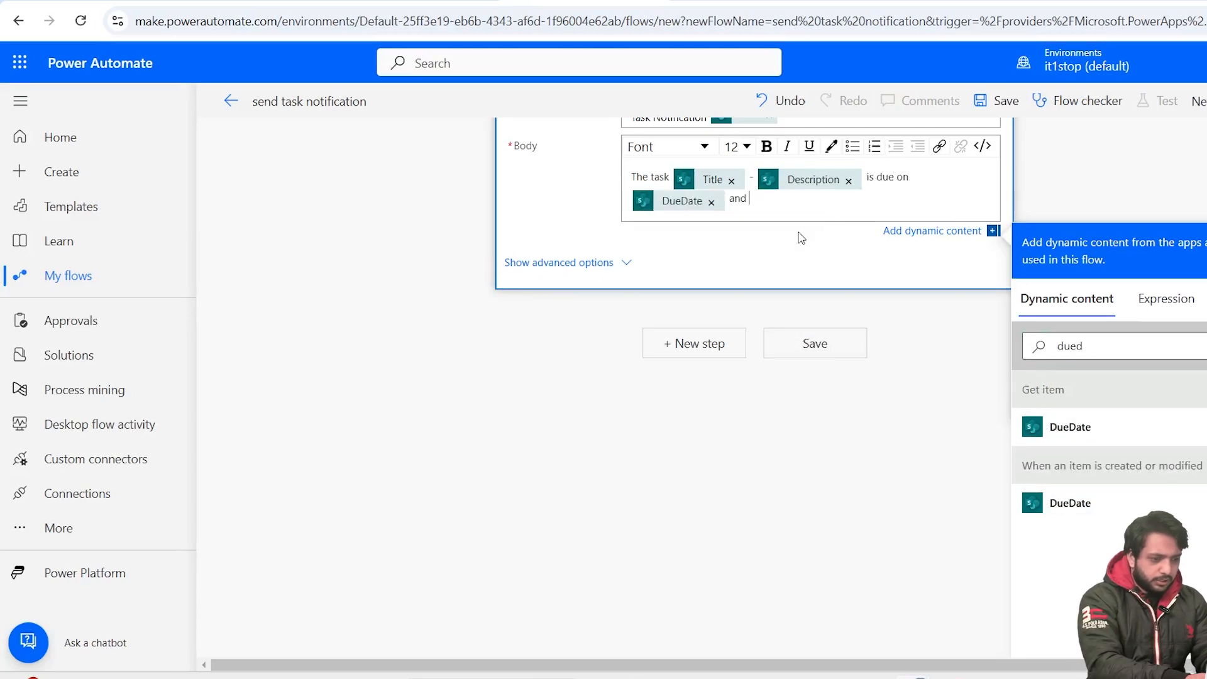
pyautogui.write('has status')
pyautogui.doubleClick(1070, 345)
pyautogui.write('stat')
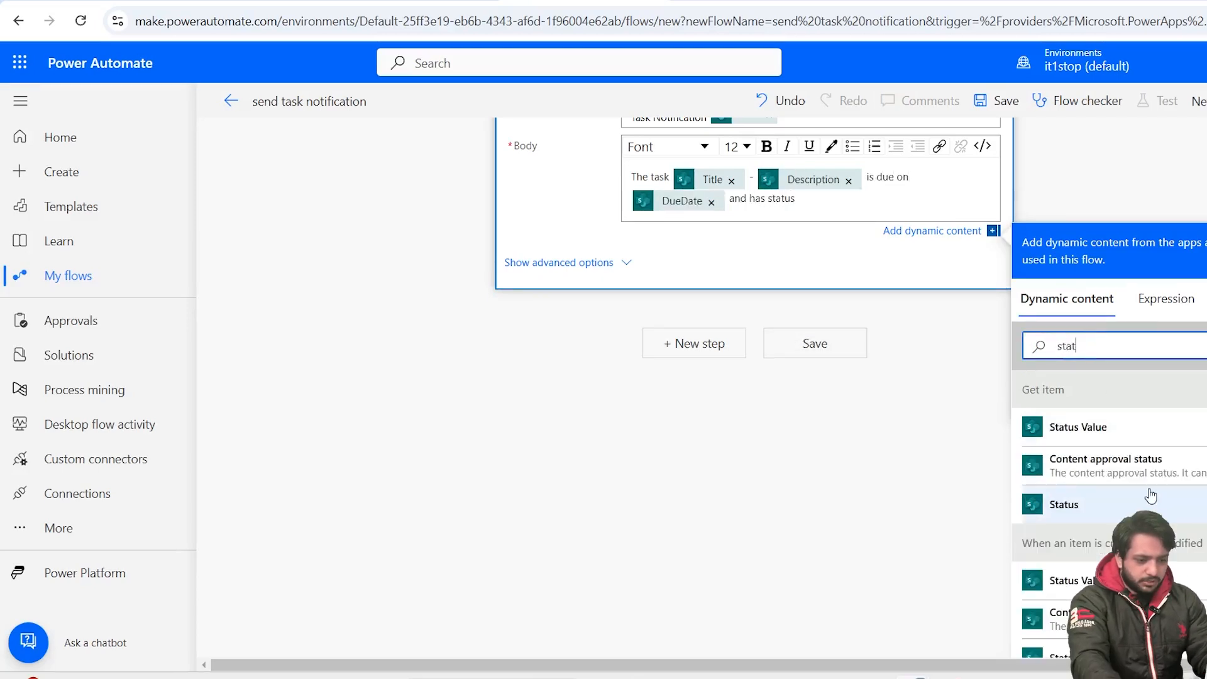
pyautogui.click(1078, 427)
pyautogui.write('.')
pyautogui.press('Return')
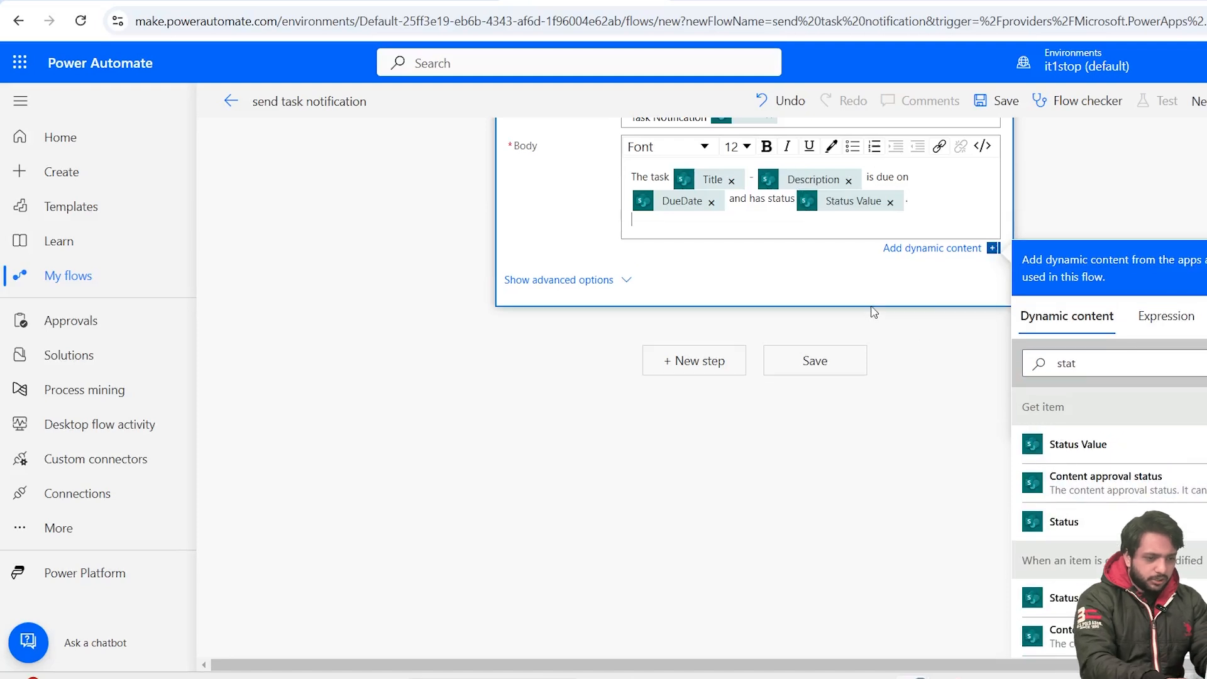
pyautogui.write('Thank you')
pyautogui.scroll(4, 1182, 242)
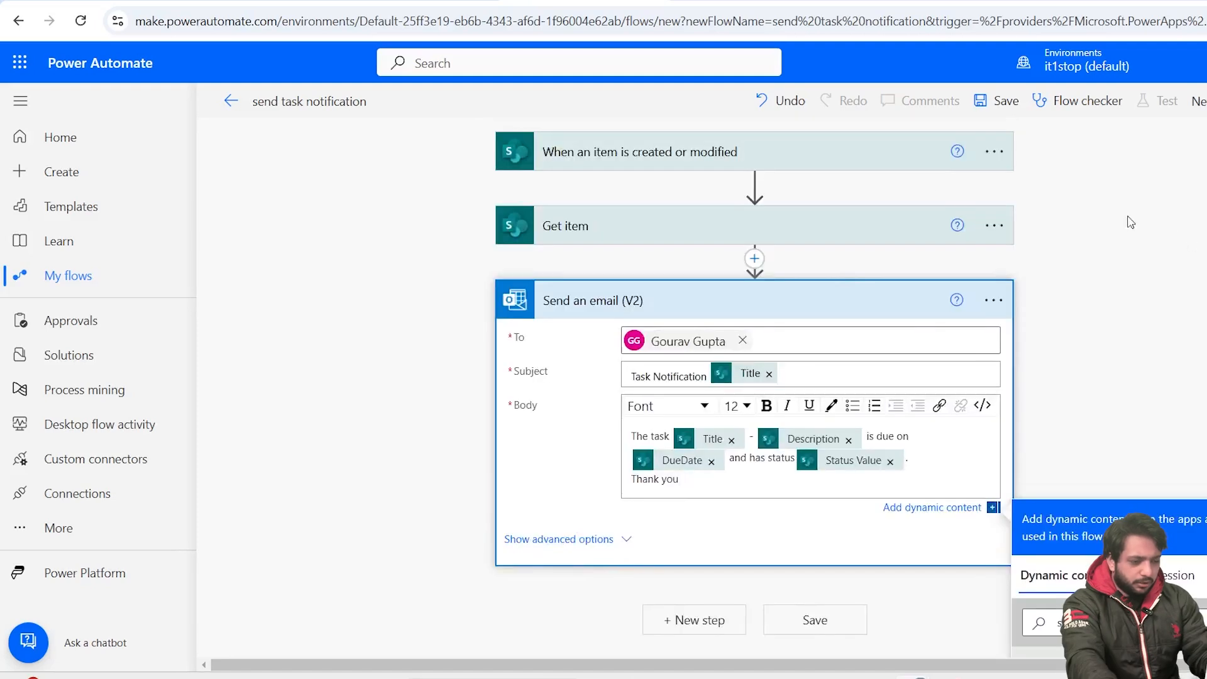
# Save the send task notification flow and return to its details page, dismissing the ready notice
pyautogui.scroll(-5, 879, 296)
pyautogui.click(814, 295)
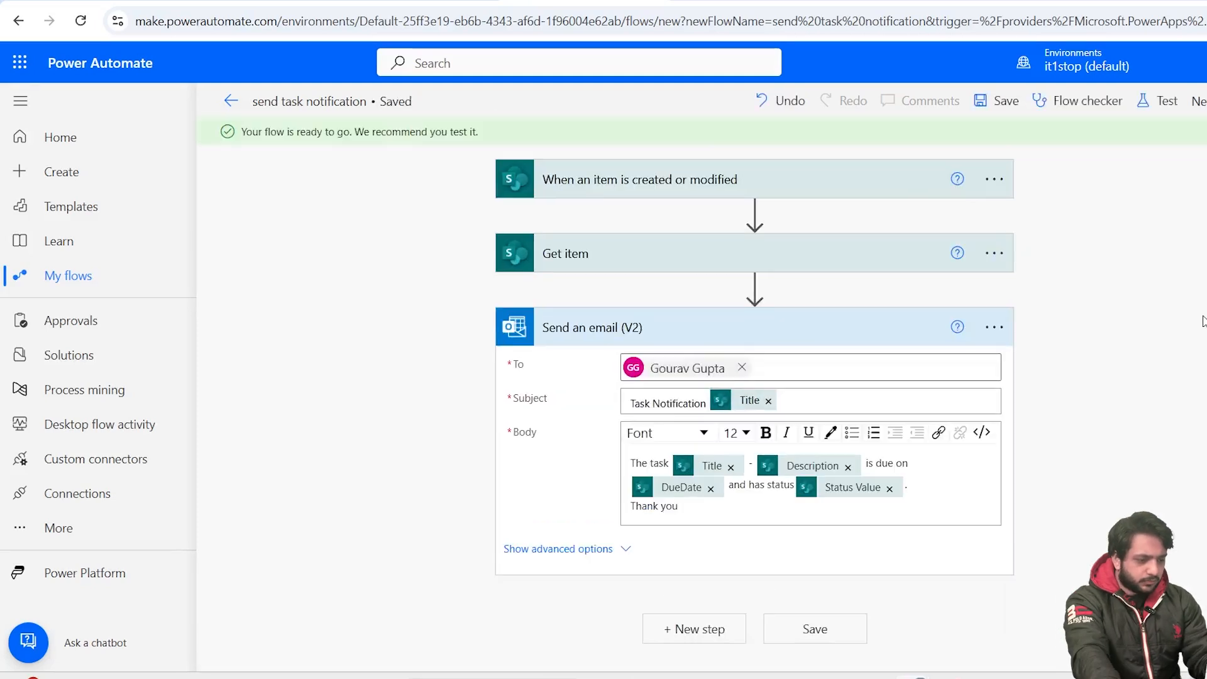
pyautogui.click(230, 102)
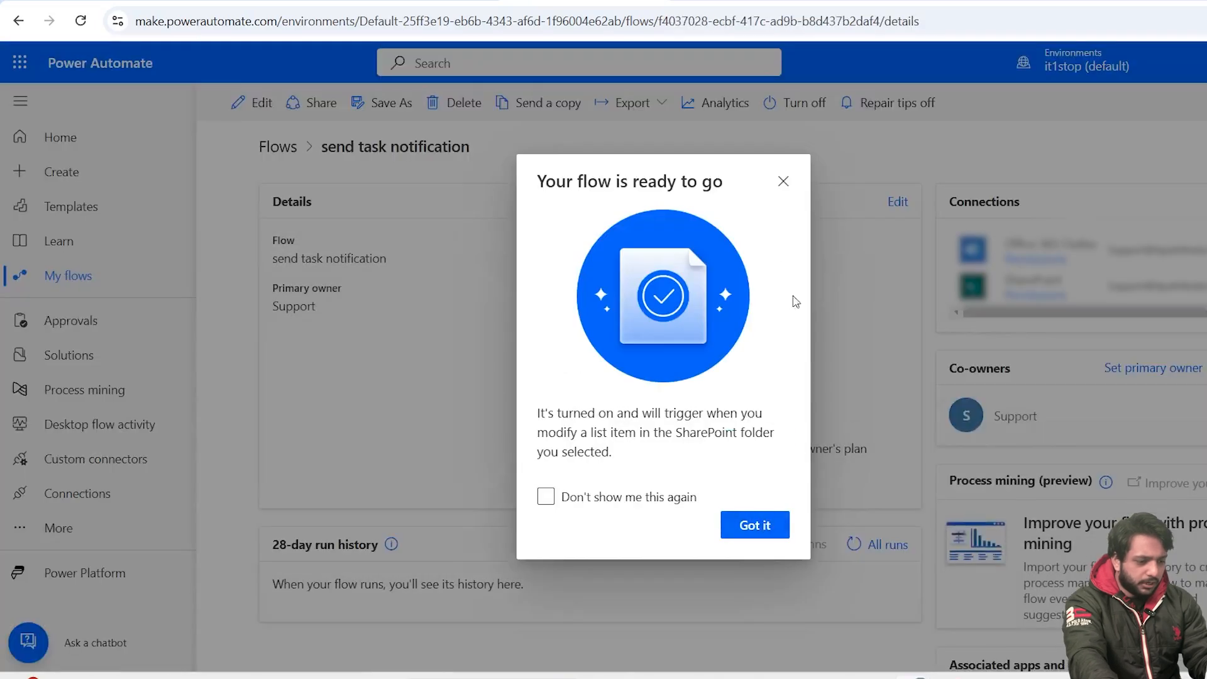
pyautogui.click(783, 181)
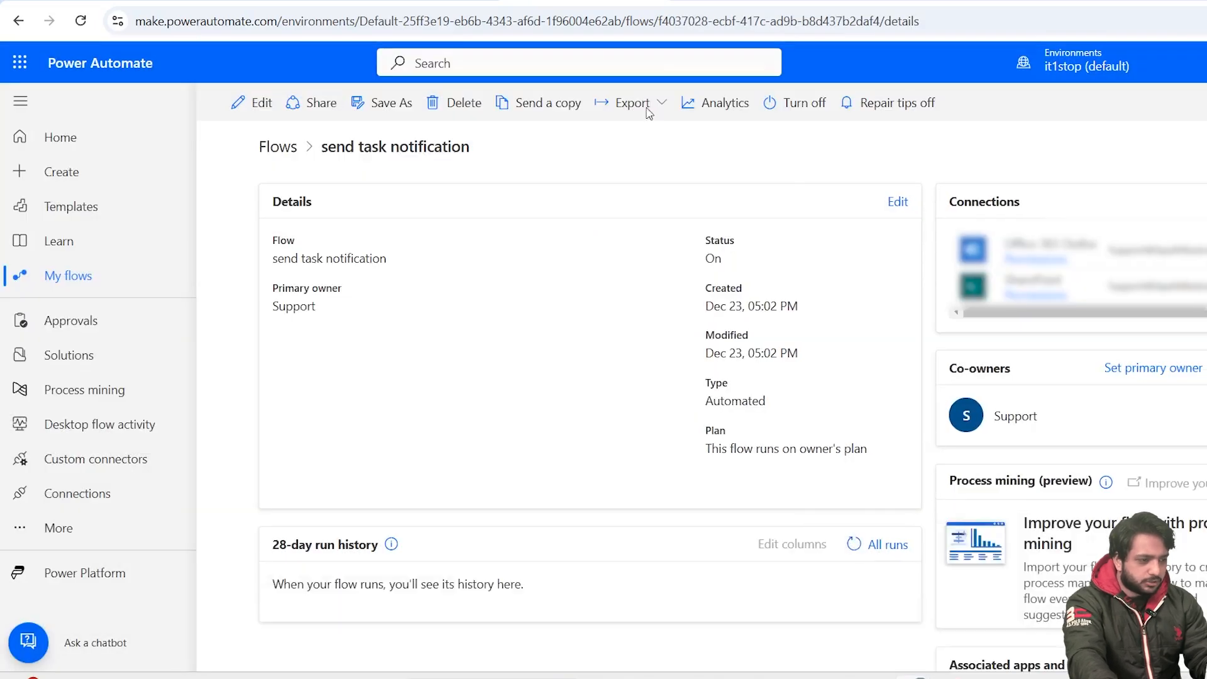
# Switch to the Power Apps editor, preview the Employee screen and filter its tasks by Pending
pyautogui.click(439, 1)
pyautogui.click(522, 218)
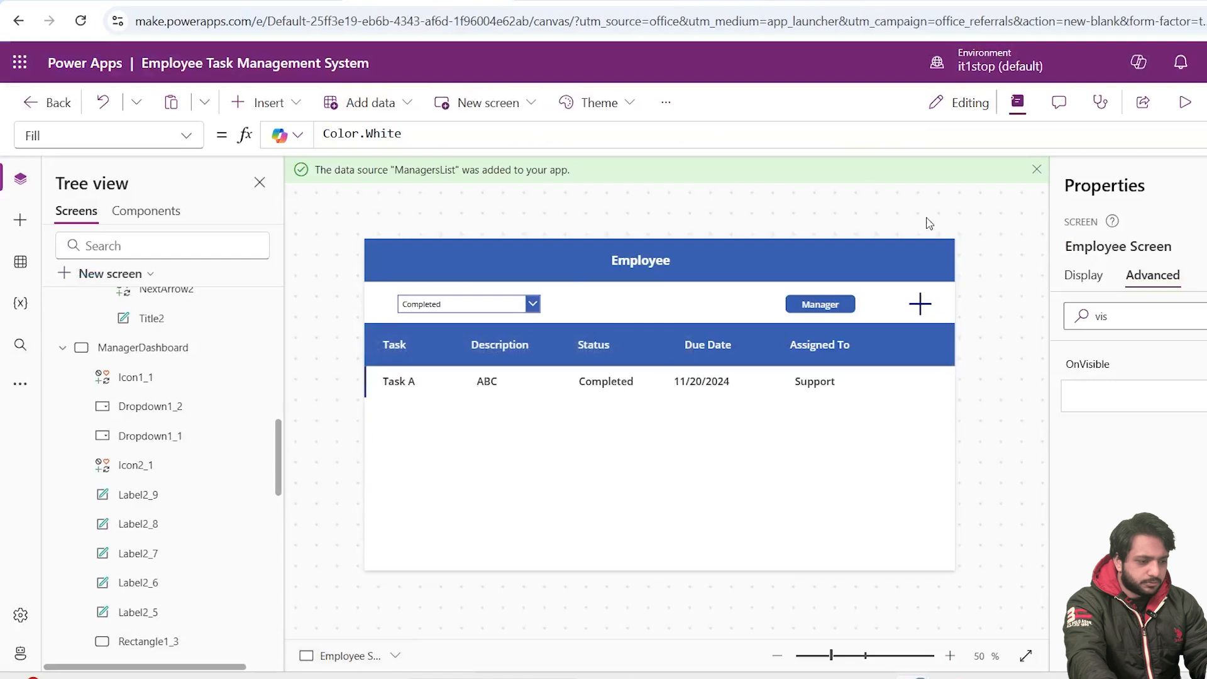
pyautogui.click(1186, 105)
pyautogui.click(473, 231)
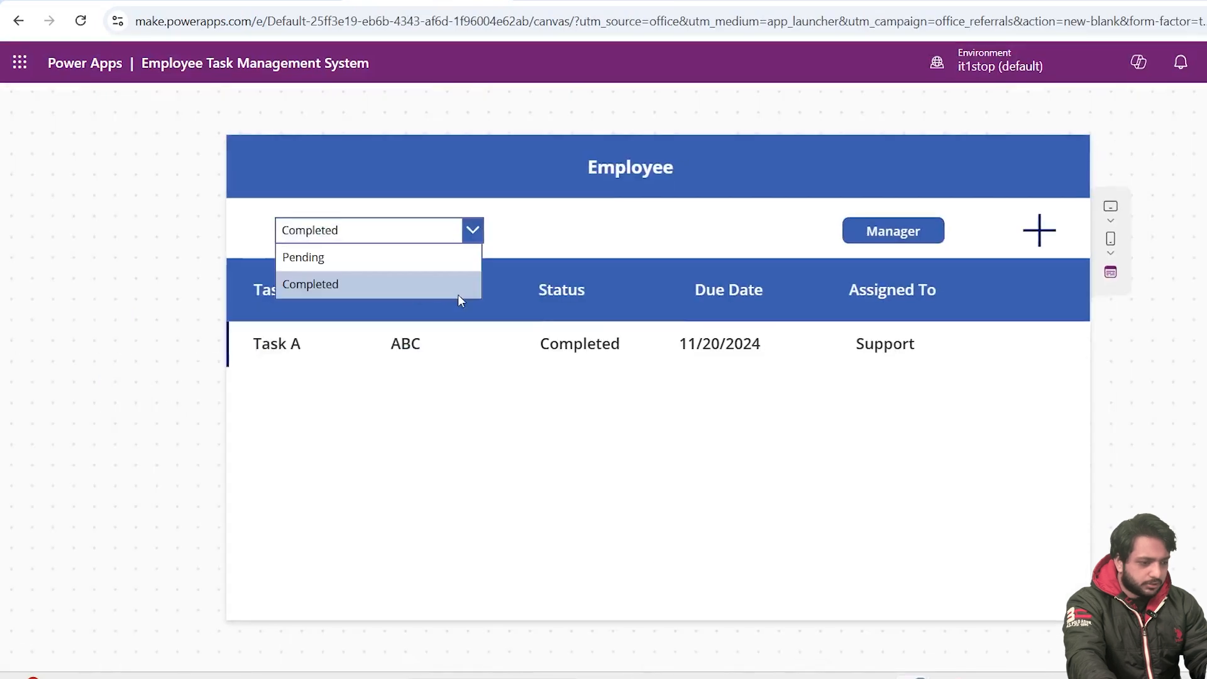
pyautogui.click(445, 258)
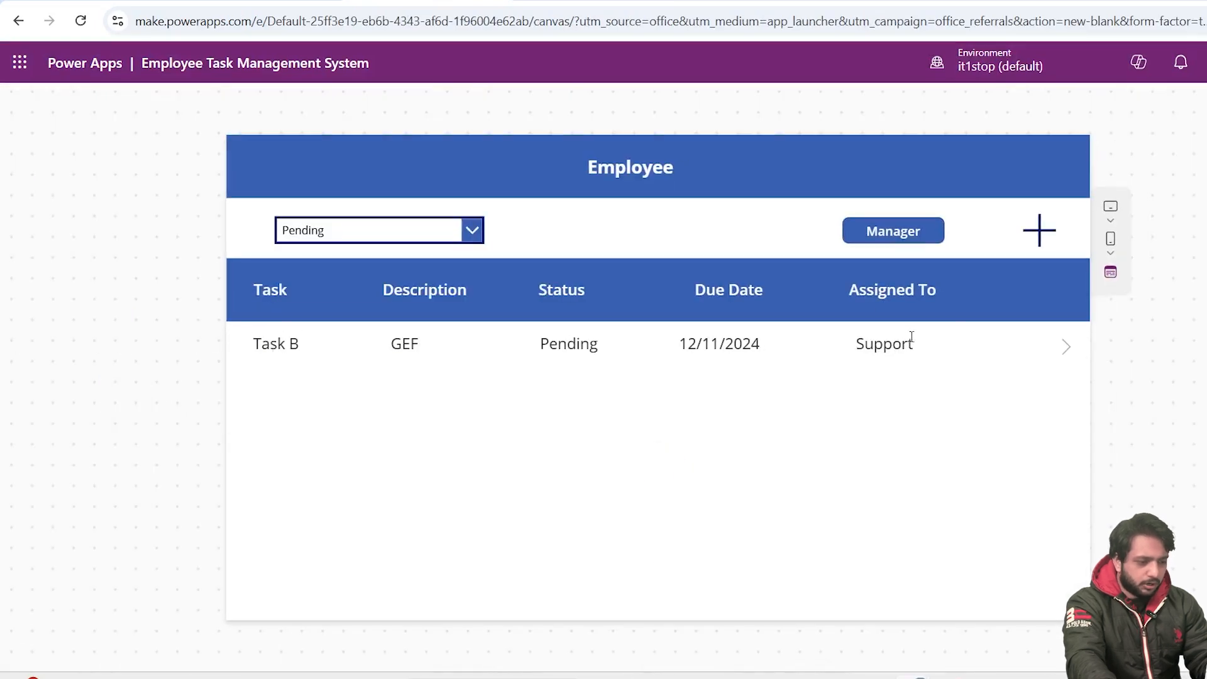
# Open Task B from the pending list, set its status to Completed and submit it
pyautogui.click(1065, 347)
pyautogui.click(480, 320)
pyautogui.click(488, 407)
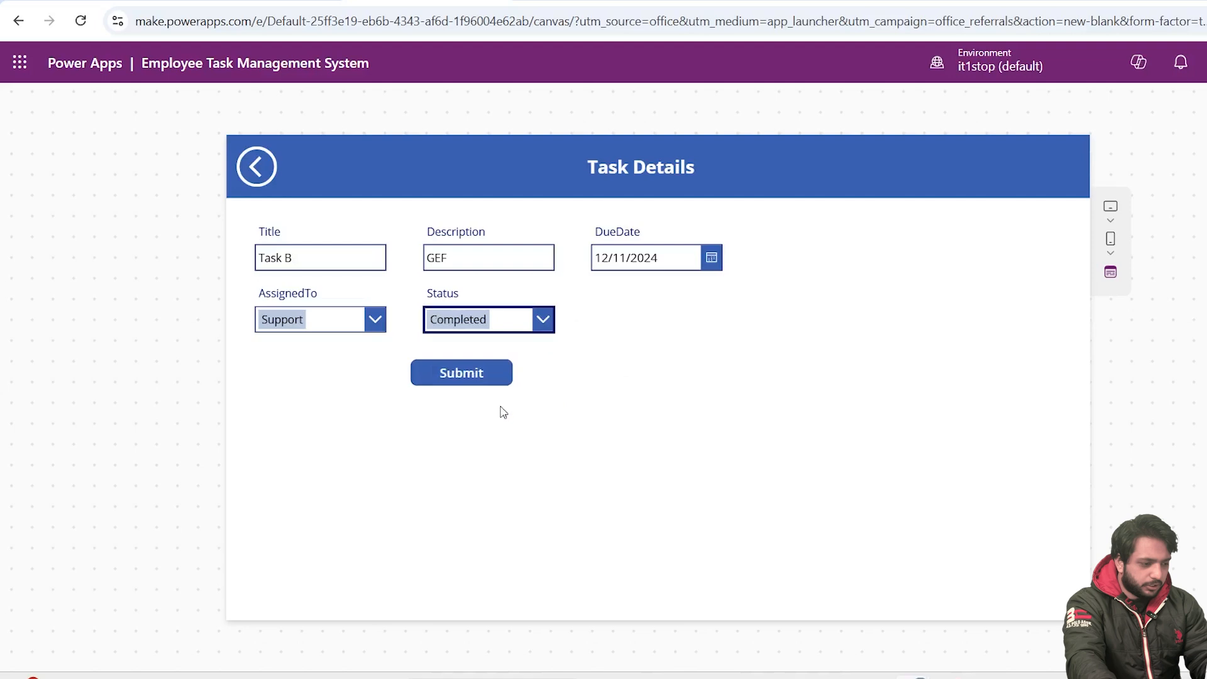
pyautogui.click(462, 374)
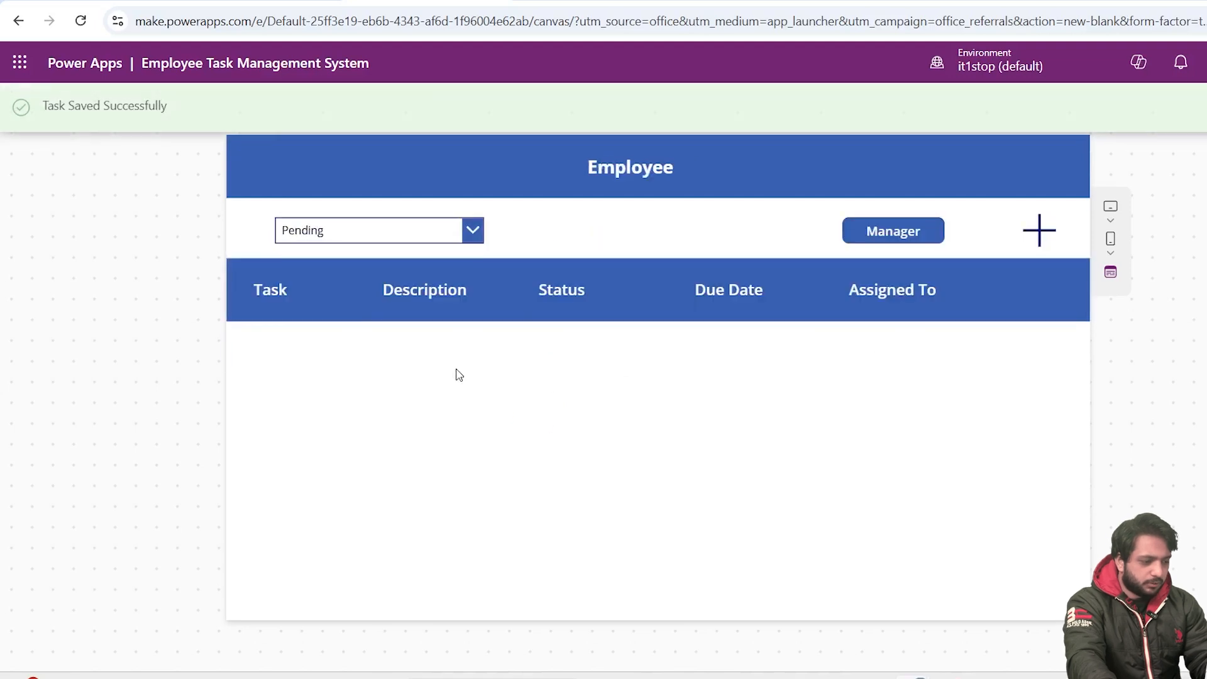
# Filter the Employee screen by Completed and check which account is signed in
pyautogui.click(472, 231)
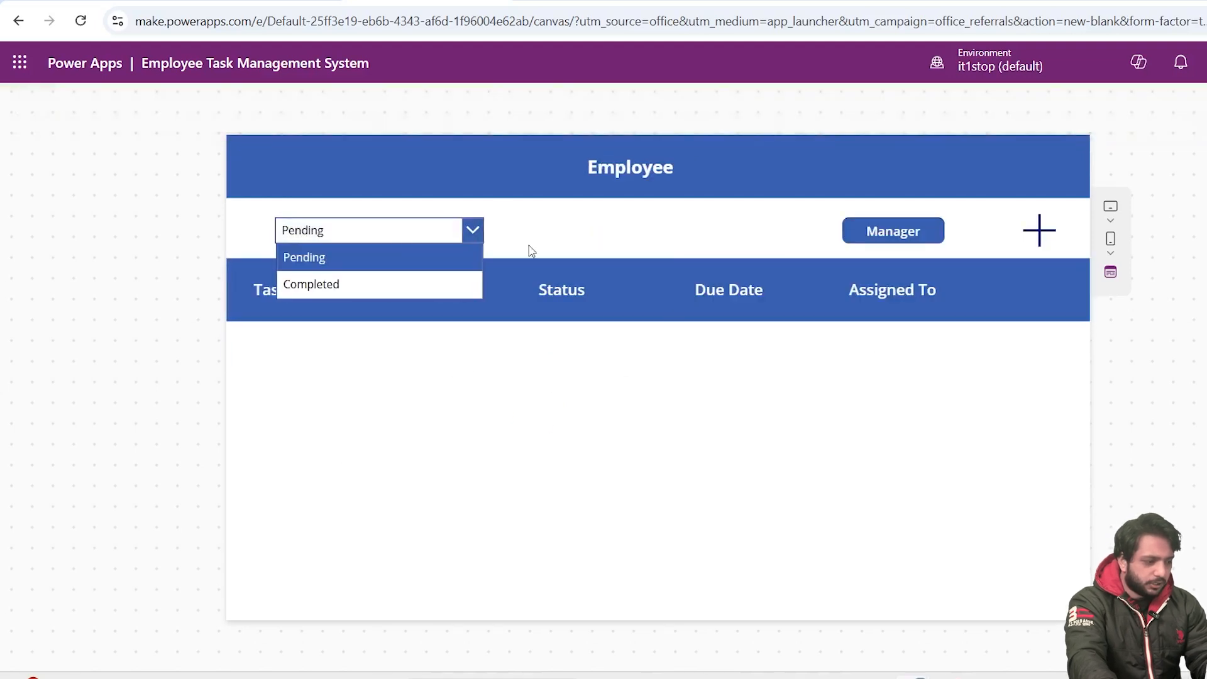
pyautogui.click(358, 281)
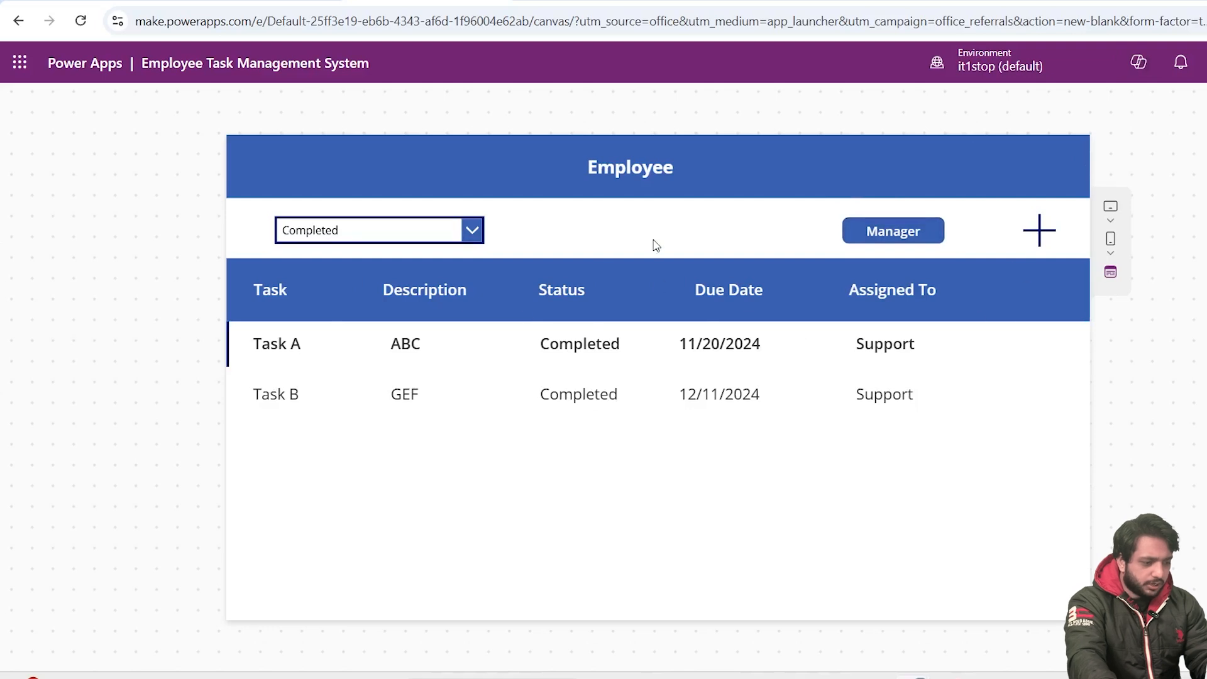
pyautogui.click(1206, 62)
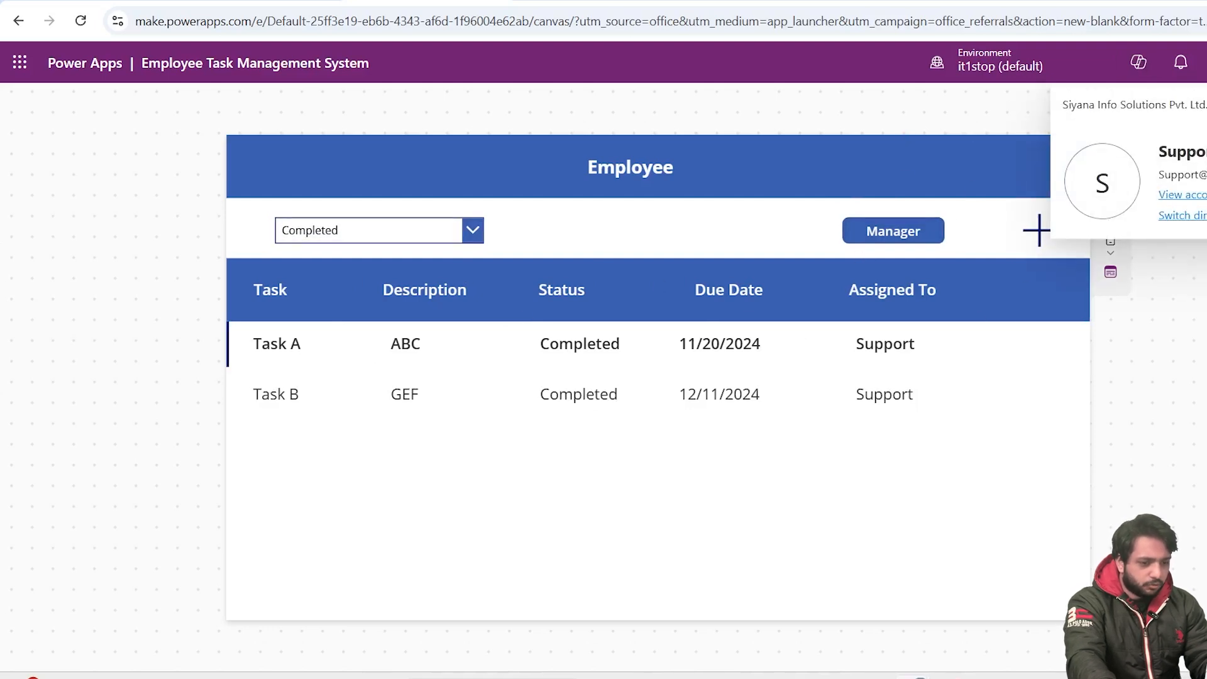
pyautogui.click(718, 253)
# Open the Manager Dashboard, filter it to another employee's Pending tasks, and end the preview
pyautogui.click(899, 230)
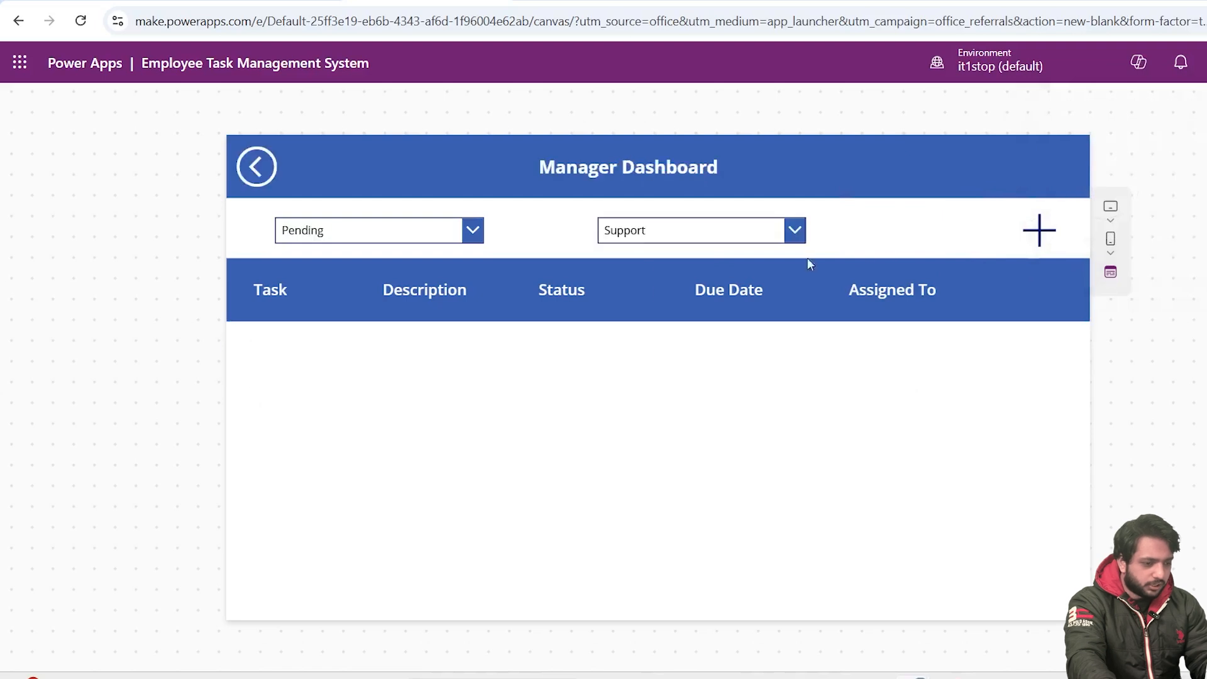
pyautogui.click(337, 231)
pyautogui.click(342, 252)
pyautogui.click(692, 230)
pyautogui.click(668, 283)
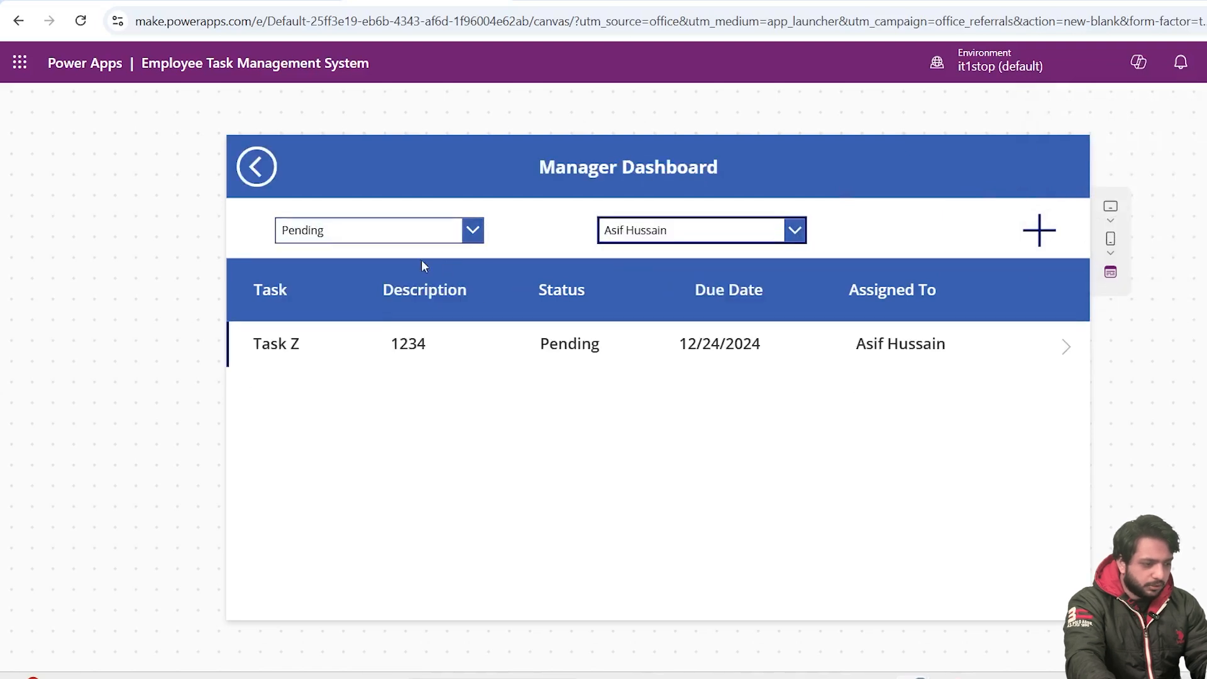
pyautogui.press('Escape')
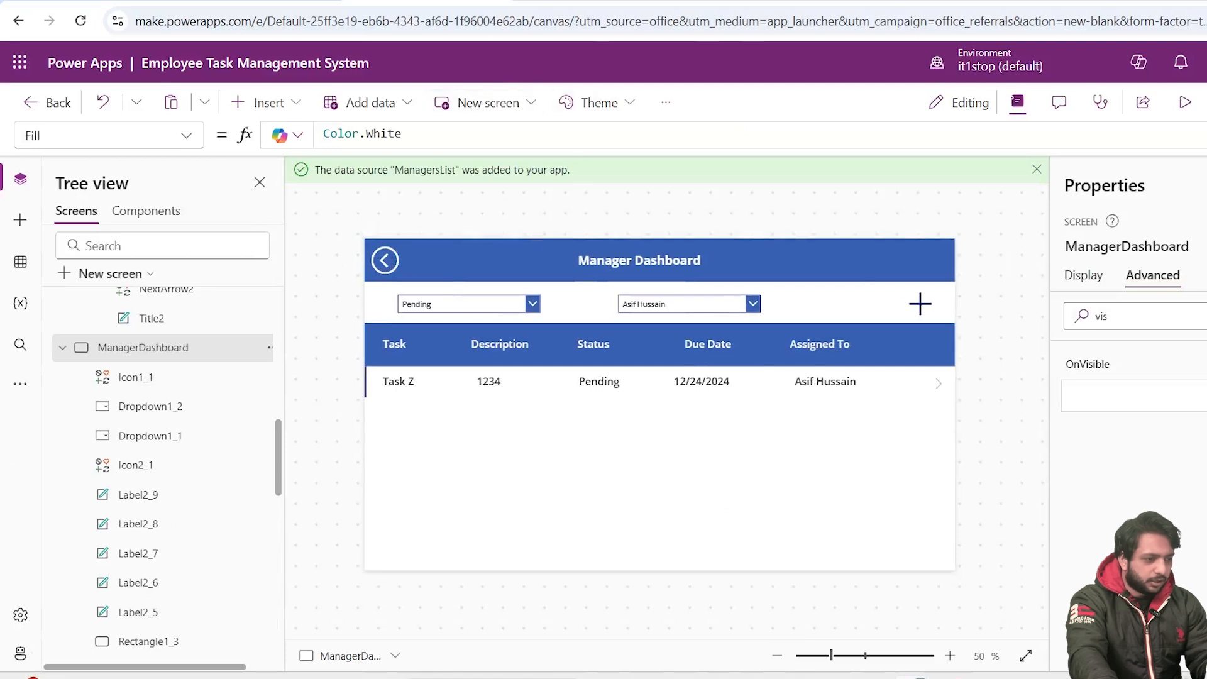
# Check the send task notification flow's run history in Power Automate, and open the task notification email in Outlook
pyautogui.click(565, 2)
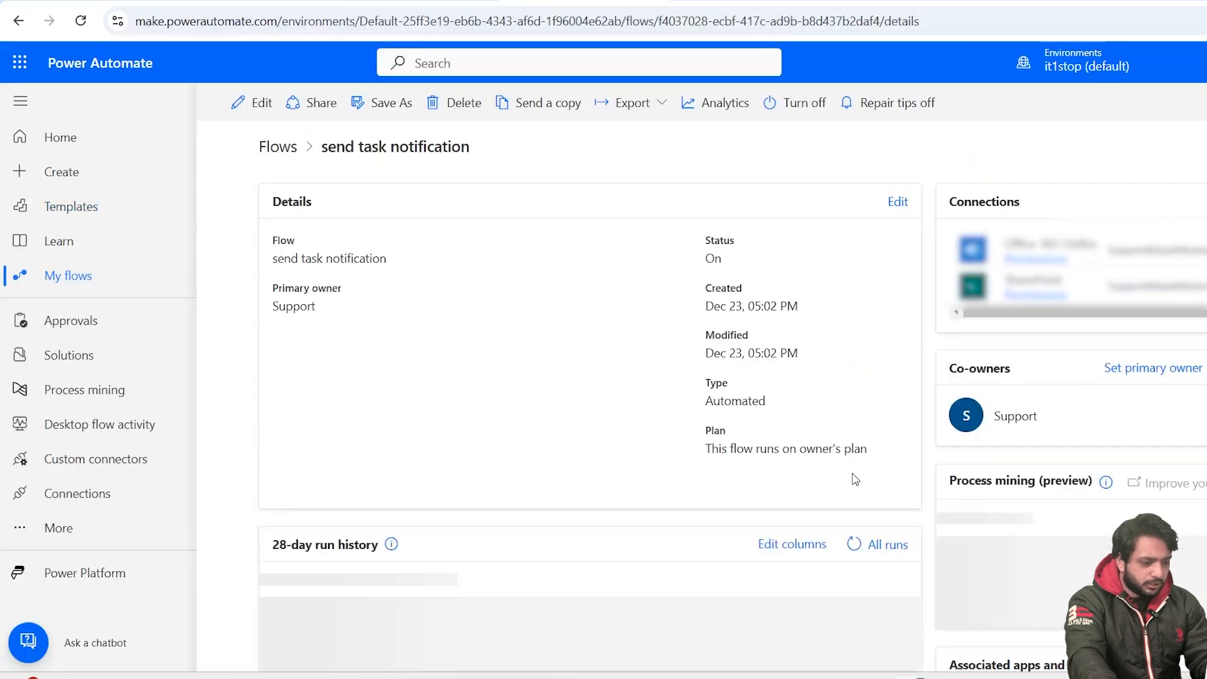
pyautogui.scroll(-1, 449, 585)
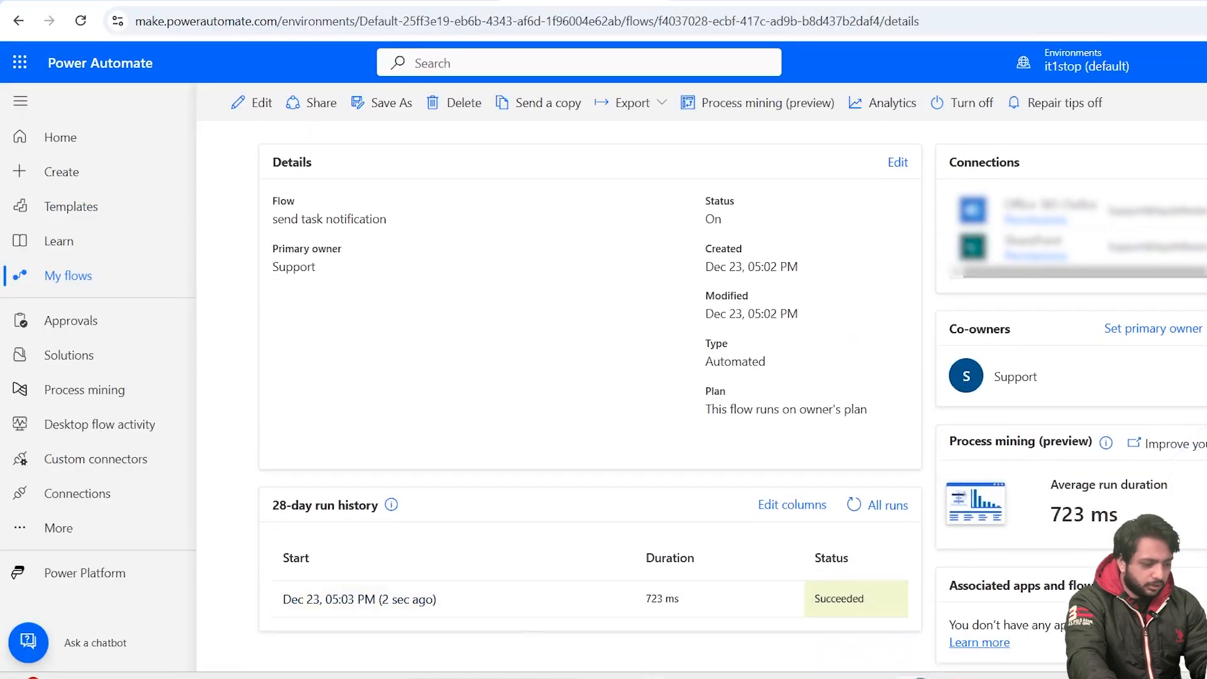
pyautogui.moveTo(686, 676)
pyautogui.click(688, 601)
pyautogui.click(396, 229)
# Examine the notification email's subject and its due date and status text, and switch back to Power Automate
pyautogui.doubleClick(639, 172)
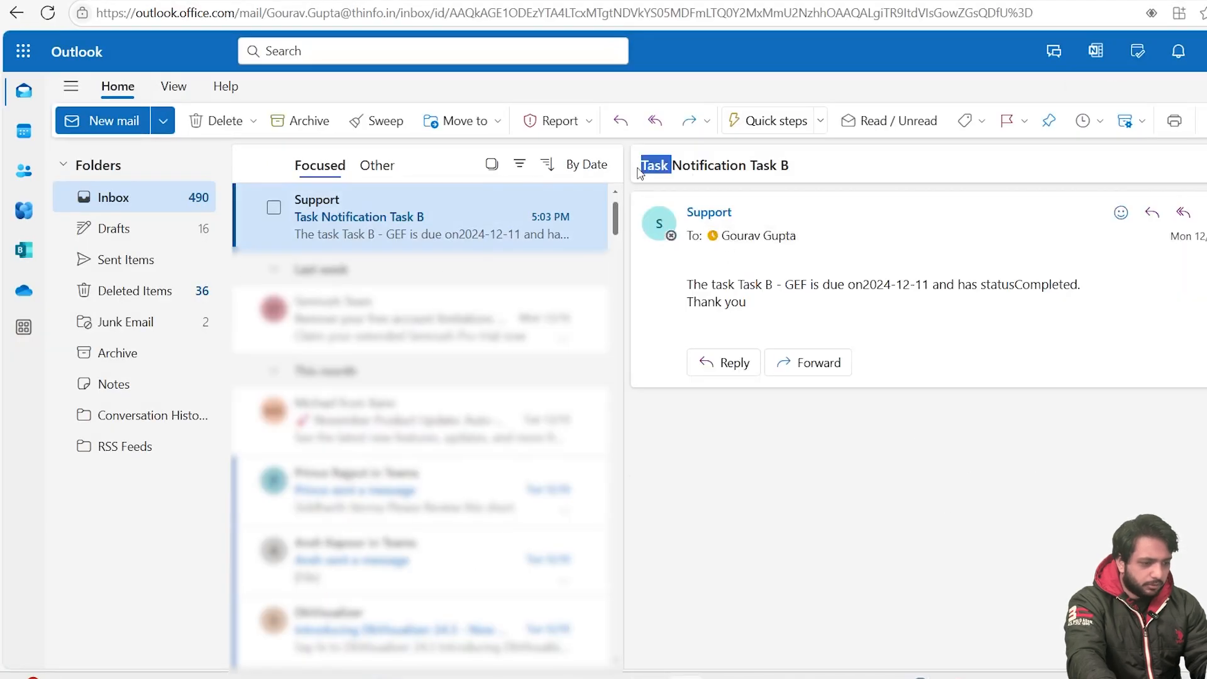
pyautogui.tripleClick(655, 167)
pyautogui.doubleClick(761, 167)
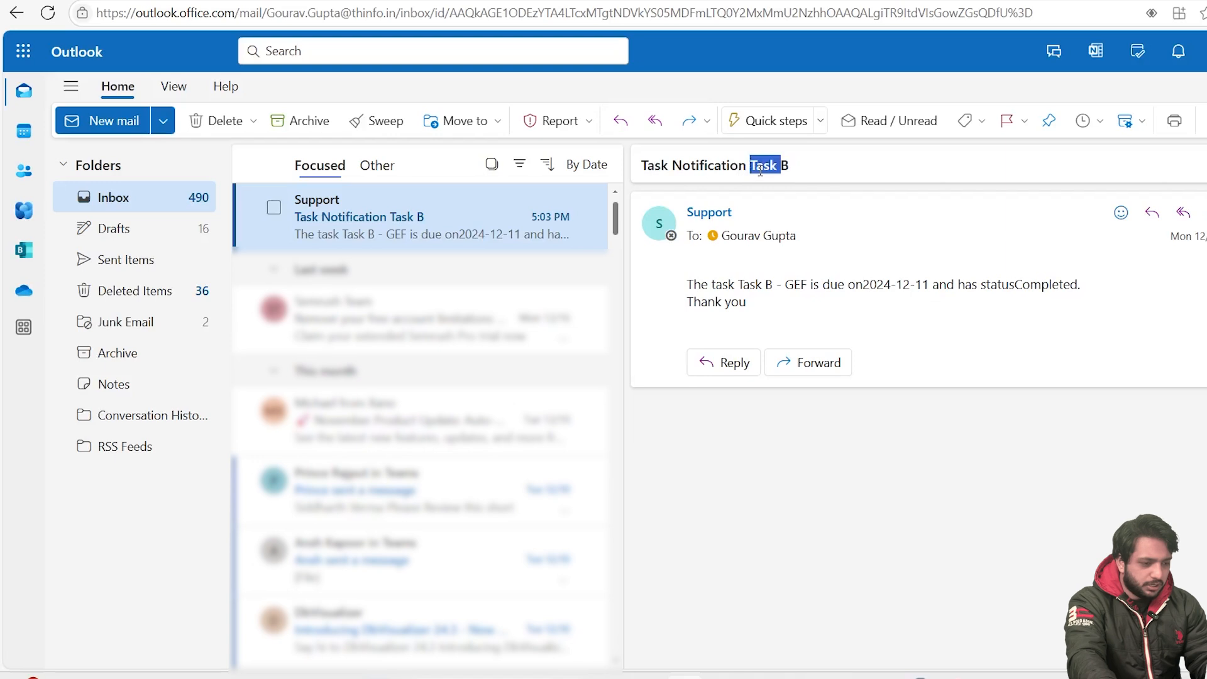
pyautogui.click(863, 283)
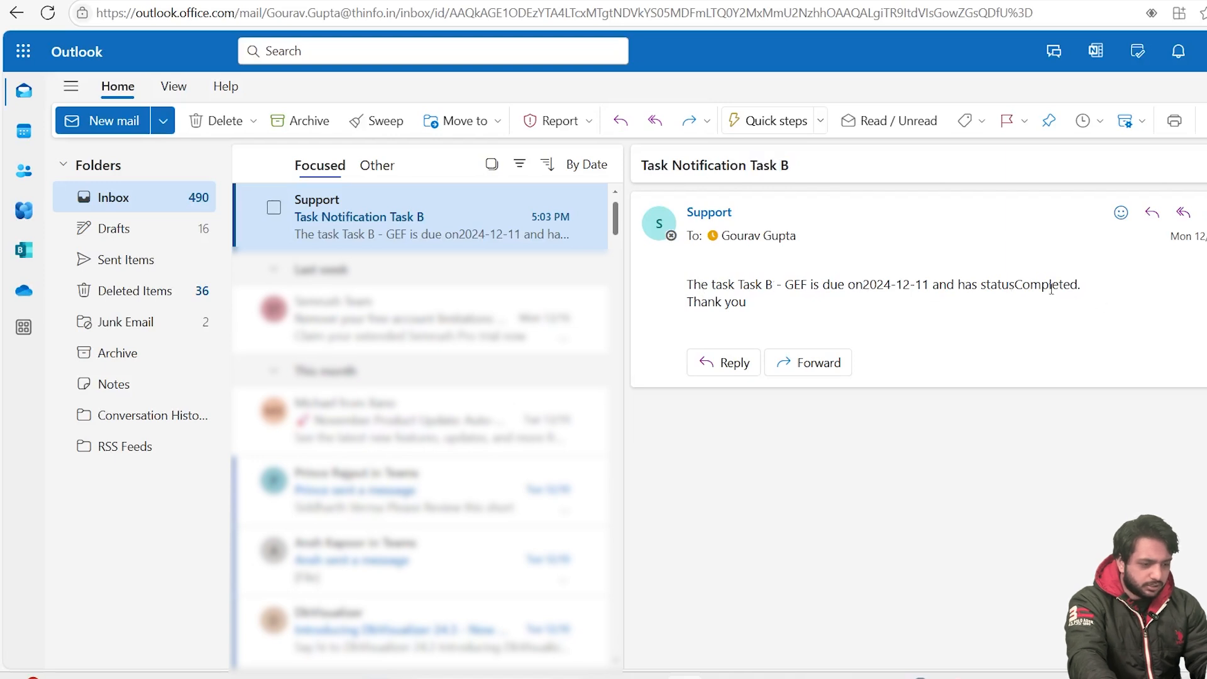
pyautogui.hotkey('alt', 'Tab')
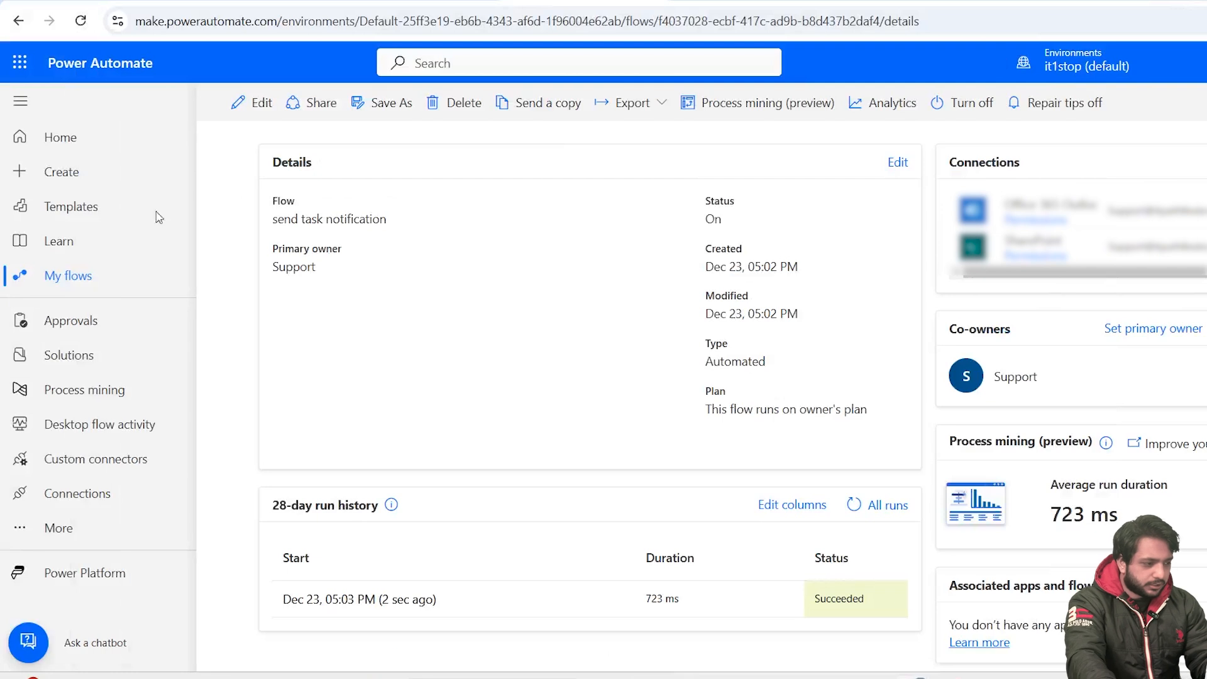